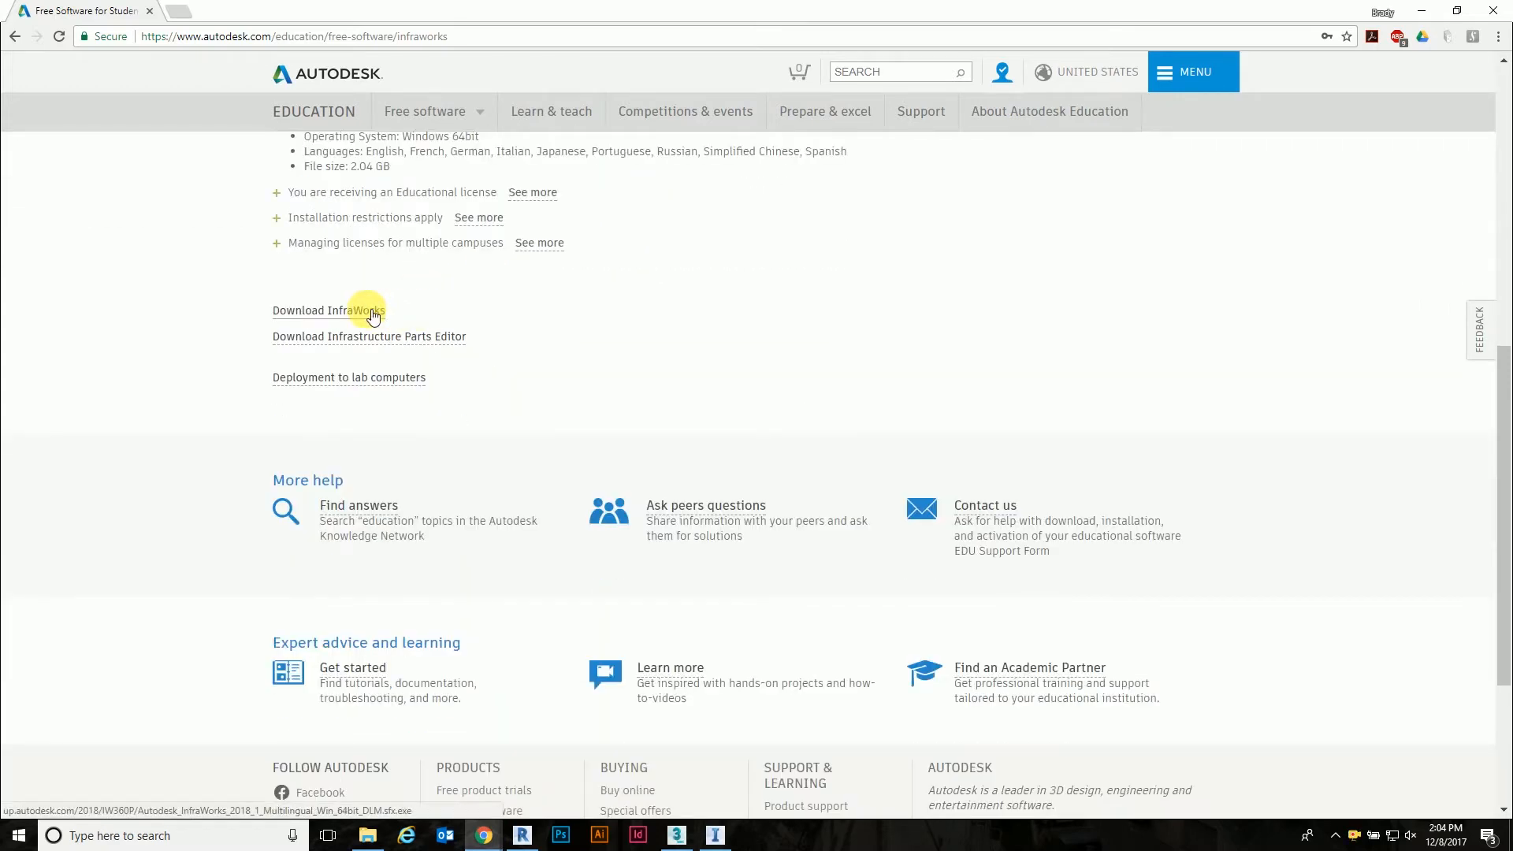
Step: Switch to InfraWorks, start a new model in Model Builder and set its map to the Aerial view
click(715, 835)
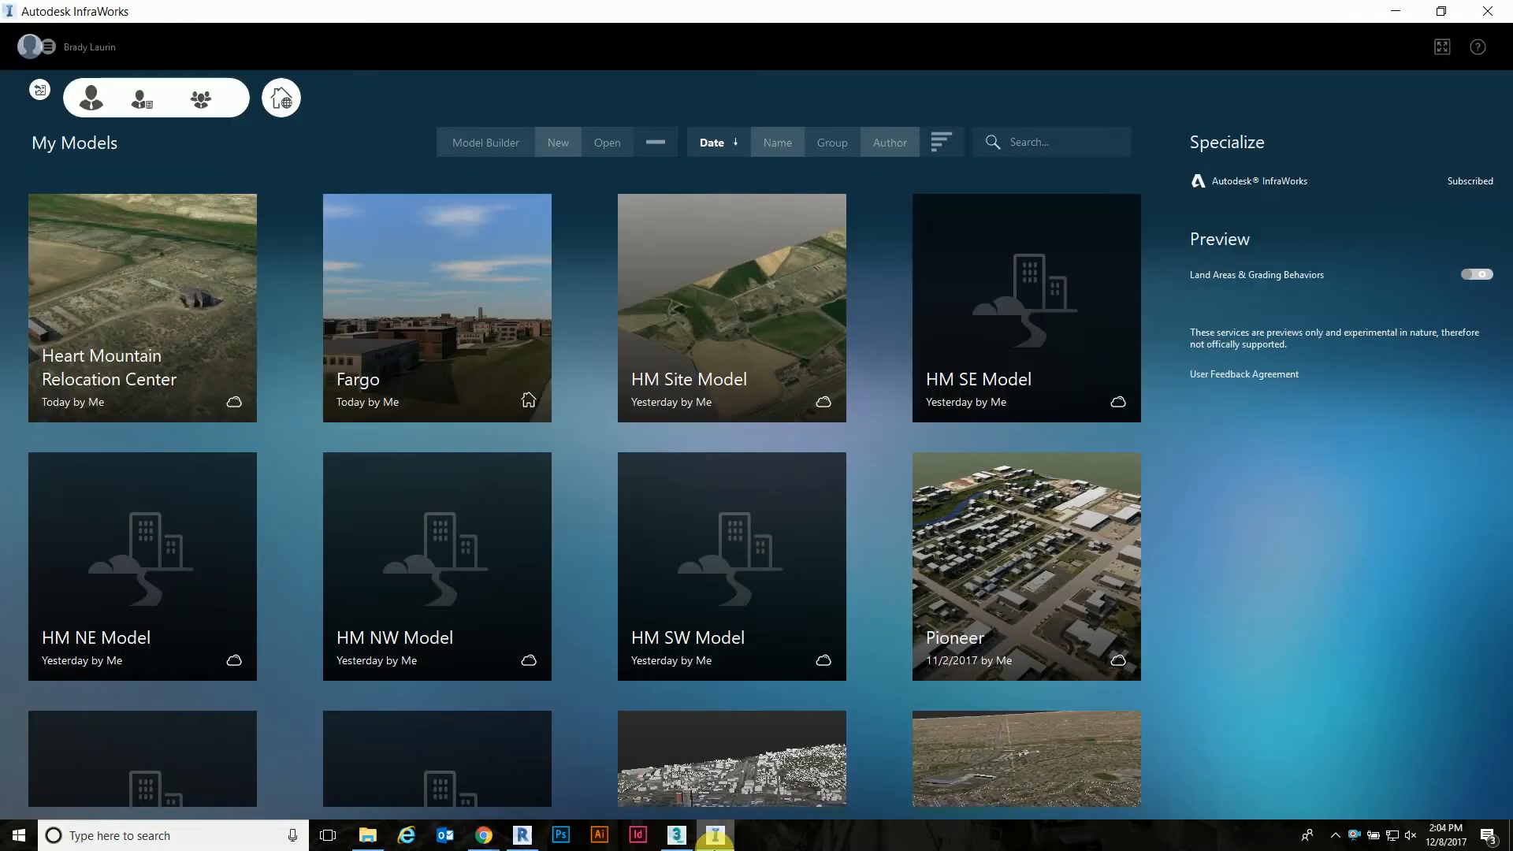
click(472, 143)
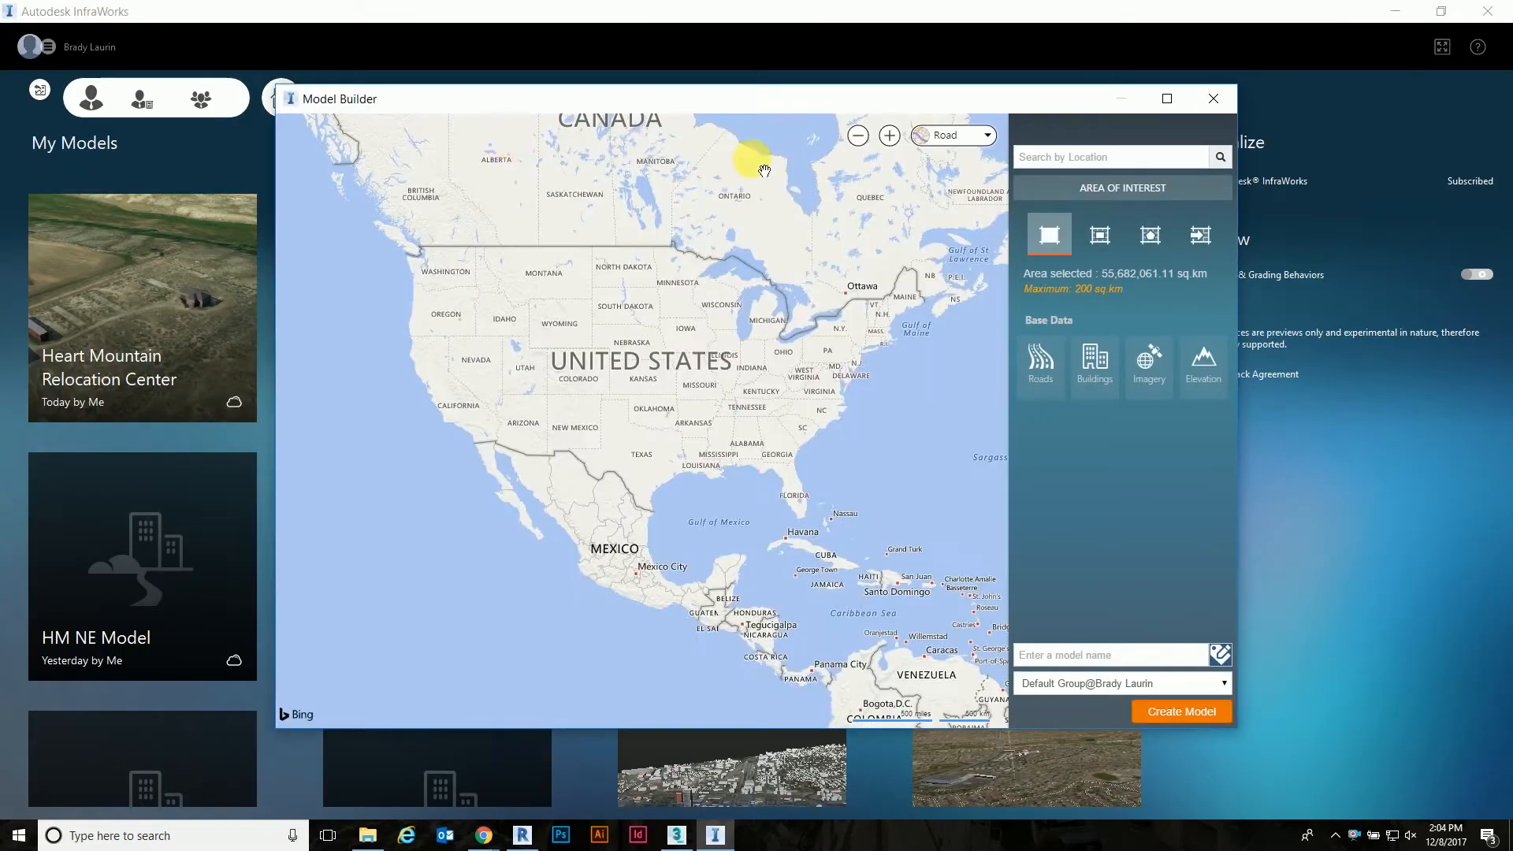
click(948, 136)
click(936, 226)
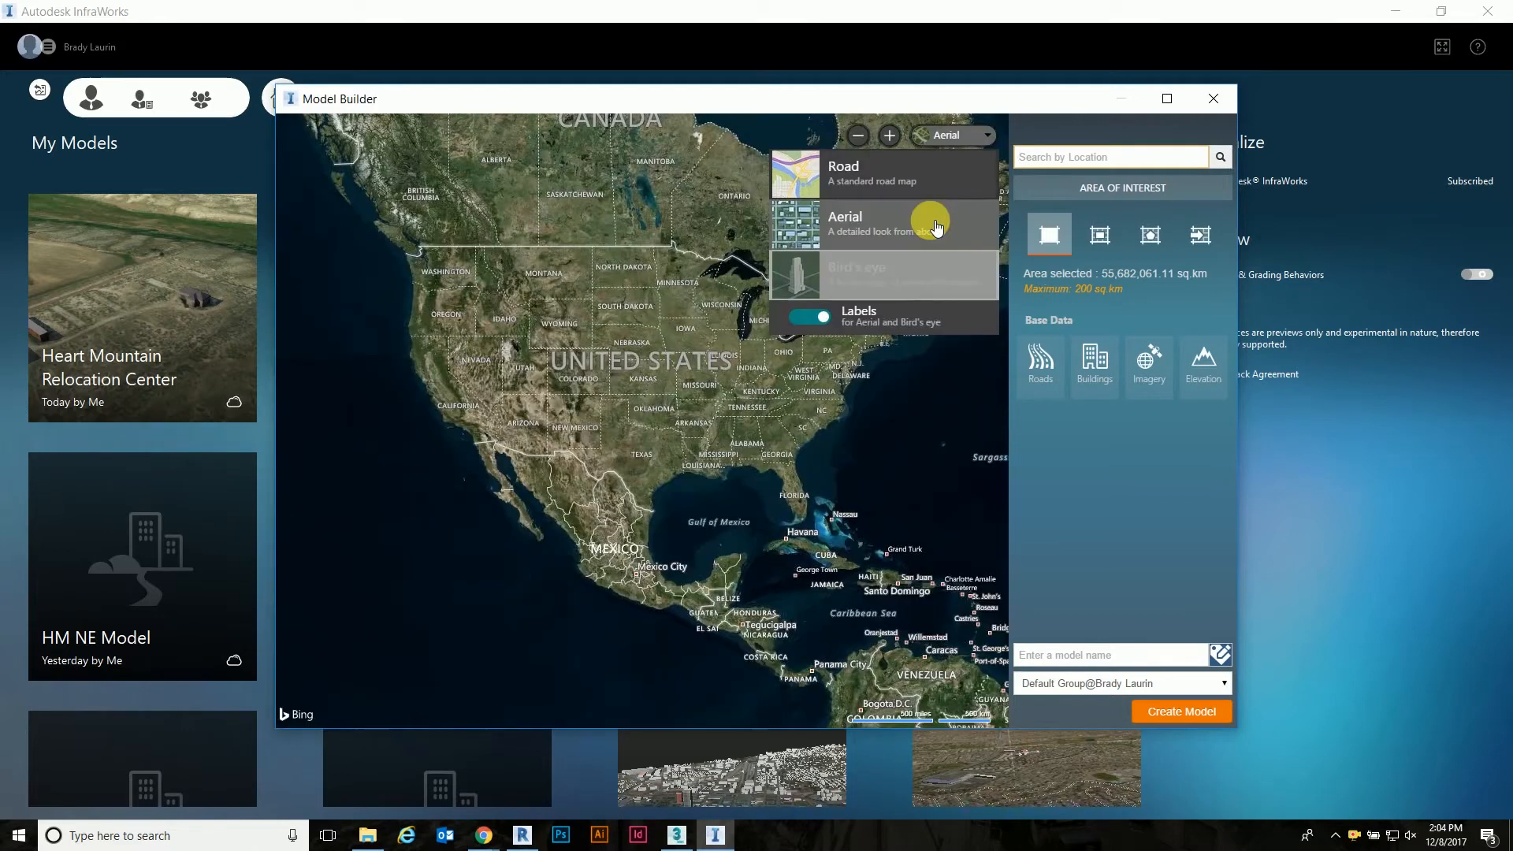
Step: Locate the farmland around Vocation, Wyoming, along highway 14A between Cody and Ralston, on the aerial map
click(552, 304)
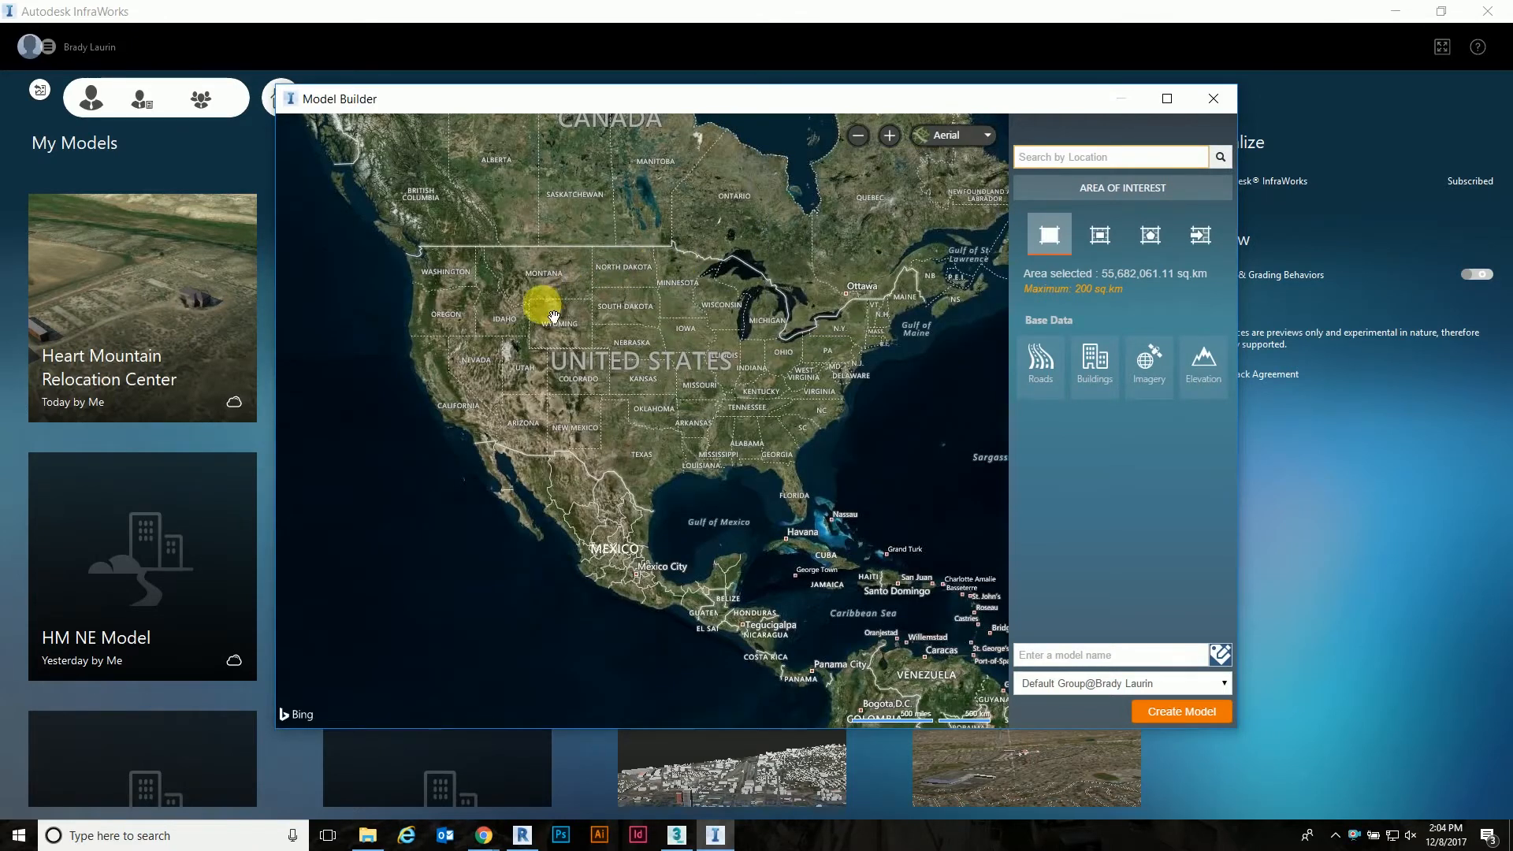
scroll(550, 314, up, 3)
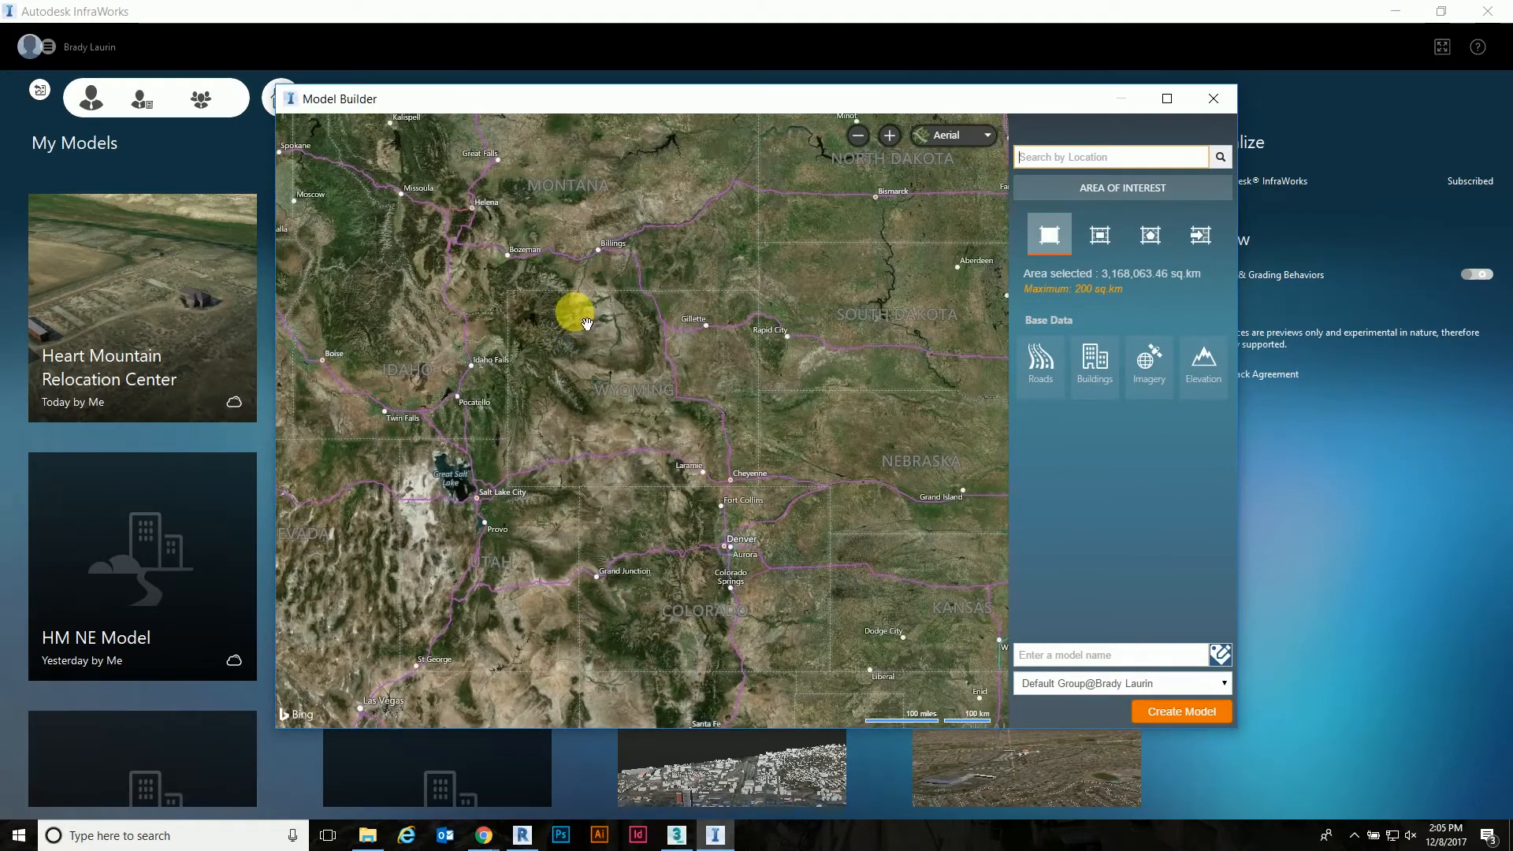
scroll(584, 307, up, 3)
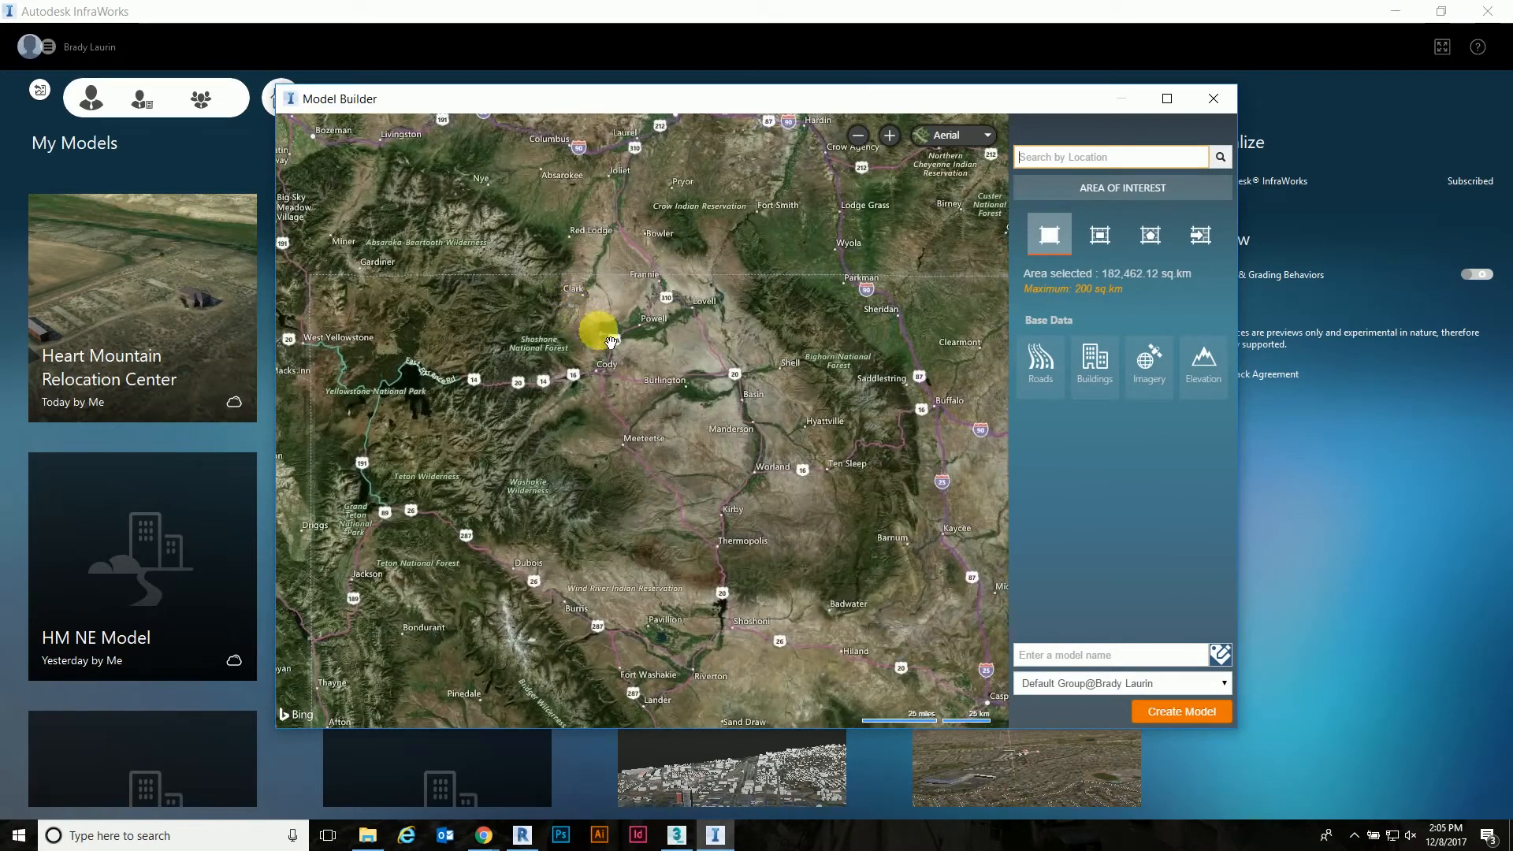
scroll(597, 333, up, 3)
scroll(613, 344, up, 1)
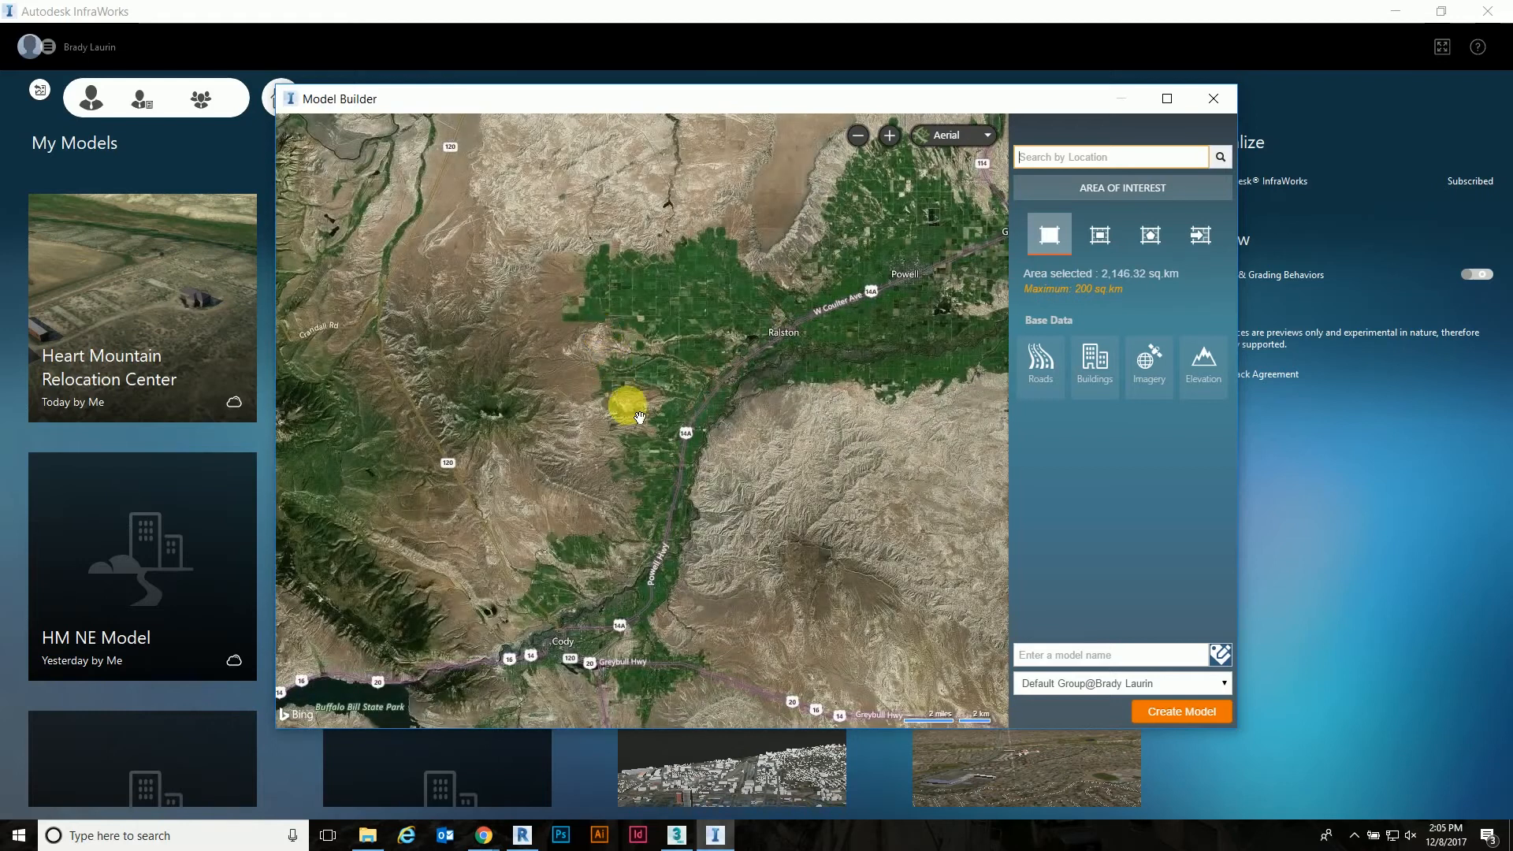
scroll(676, 461, up, 2)
scroll(677, 461, up, 1)
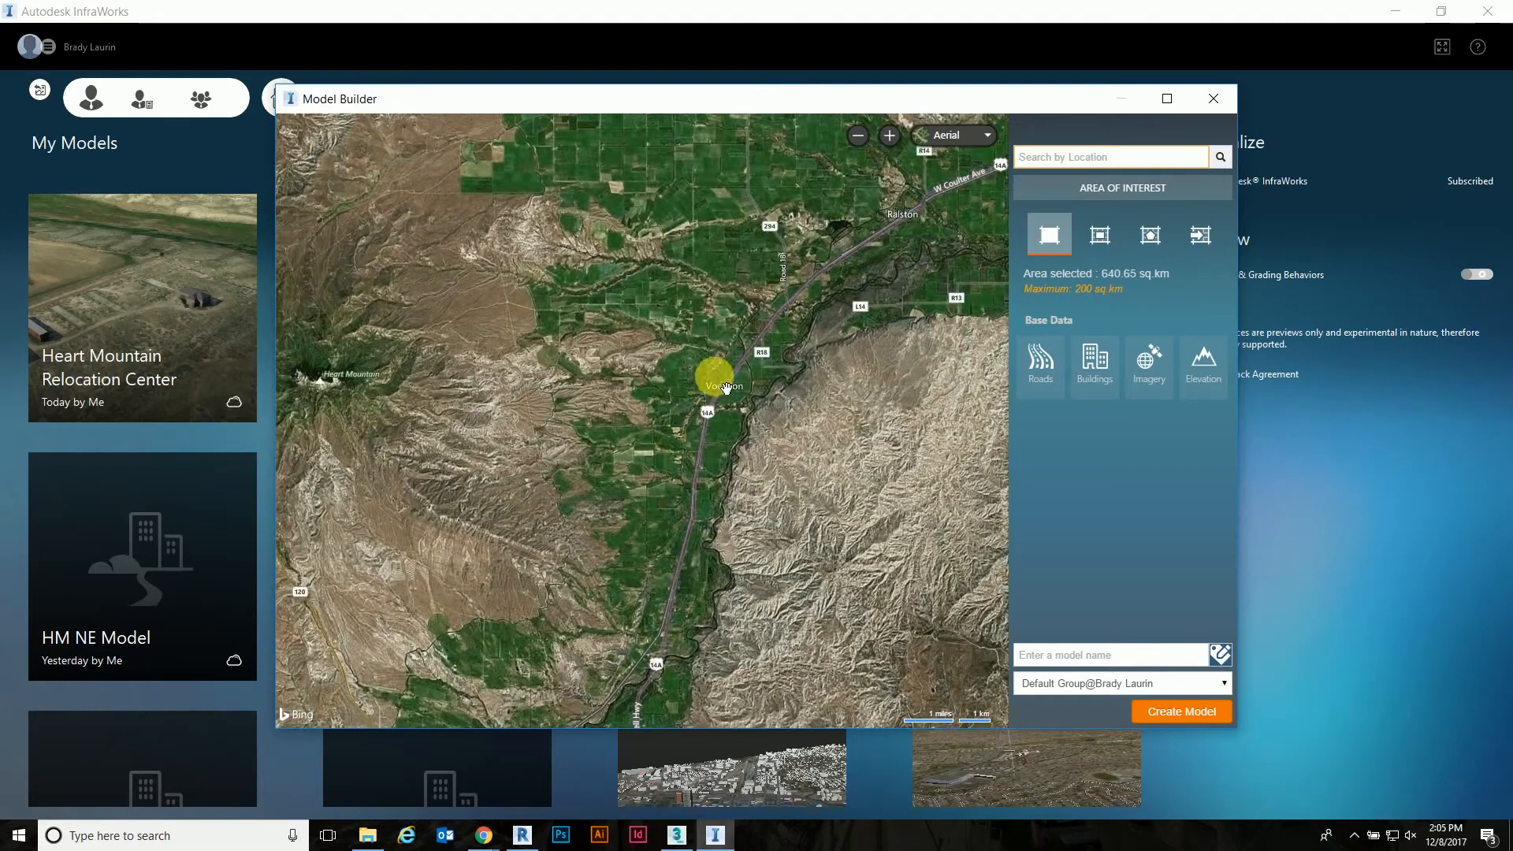
scroll(744, 357, up, 3)
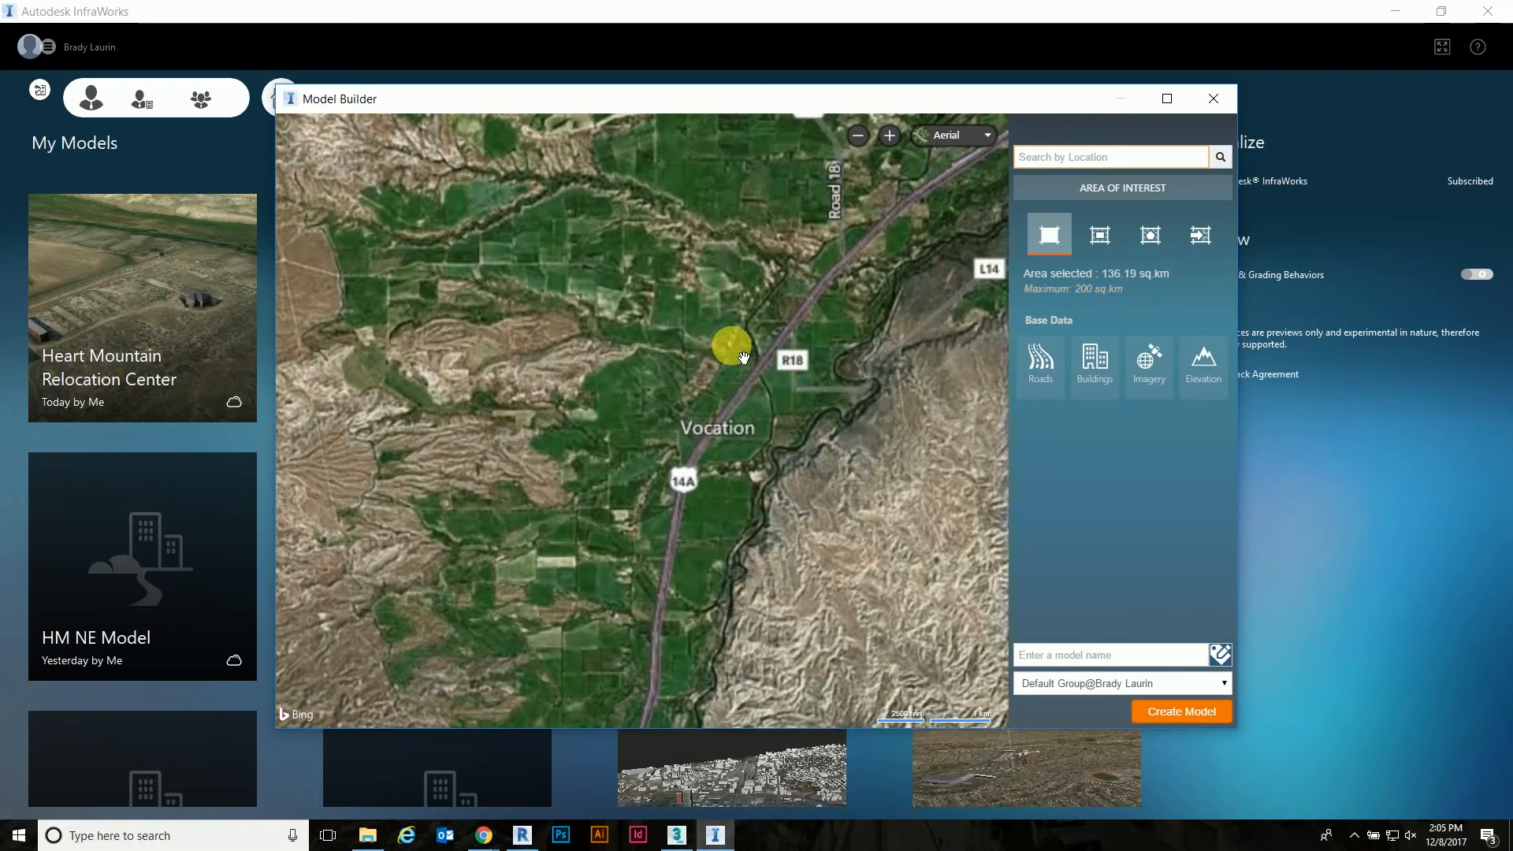
scroll(722, 367, up, 1)
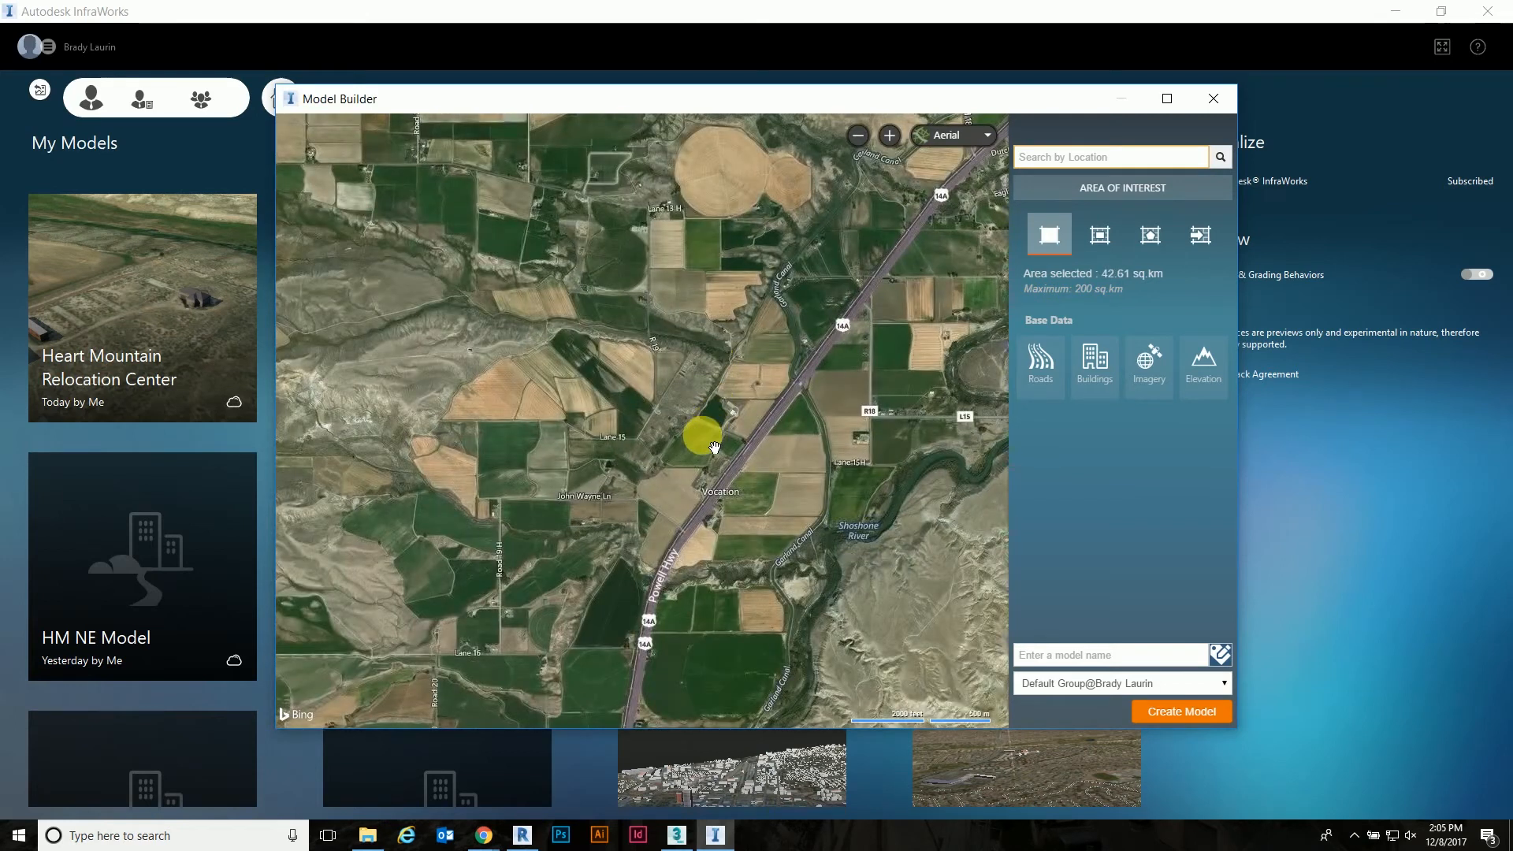
scroll(702, 431, up, 2)
drag(715, 447, 716, 465)
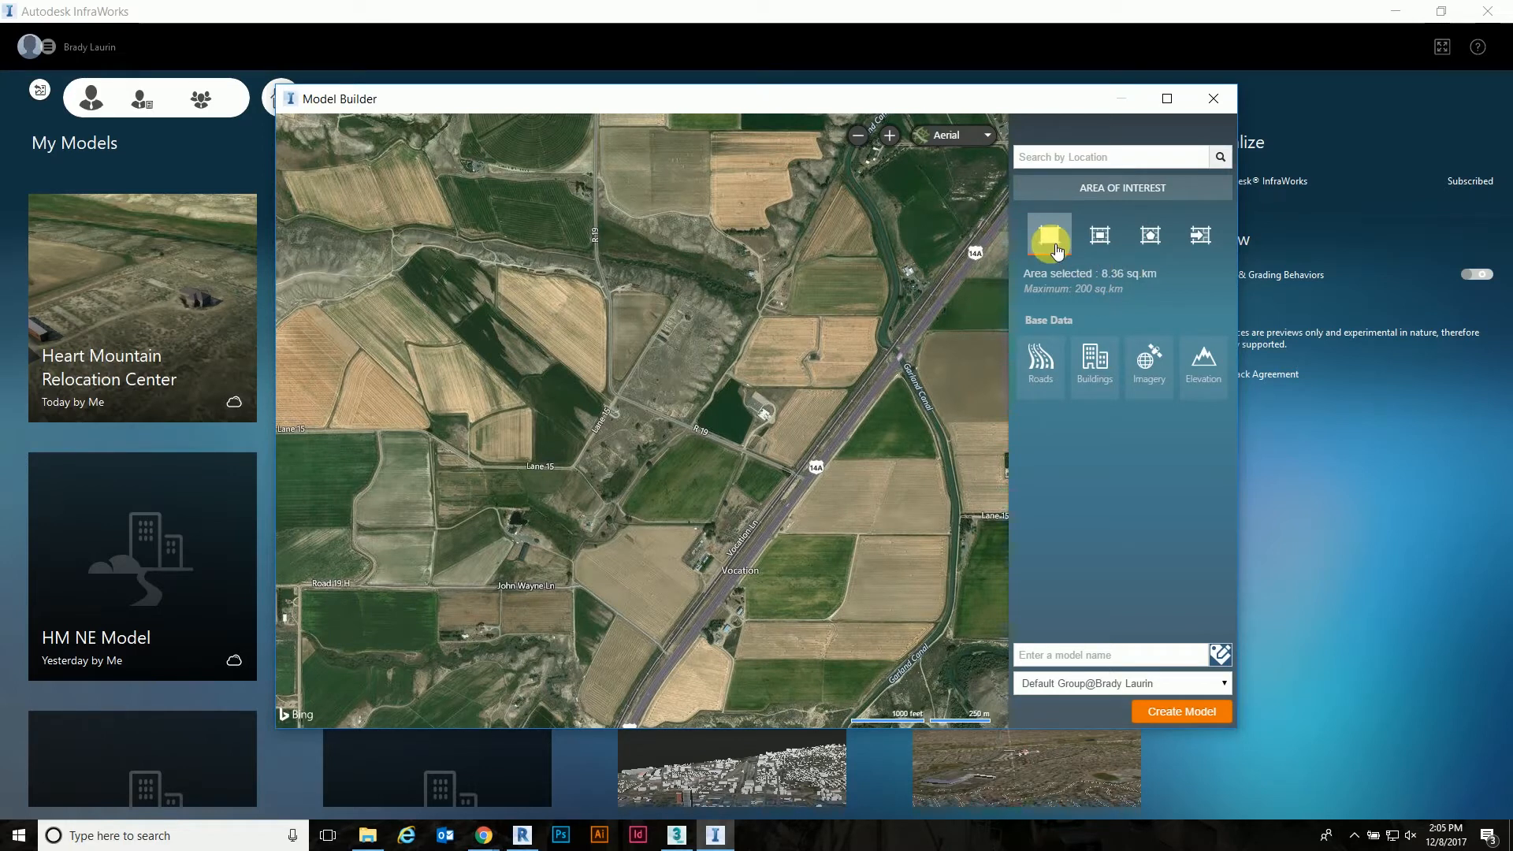
Step: Draw a rectangular area of interest of about 2.64 sq km over the fields and pond north of Vocation
click(1100, 238)
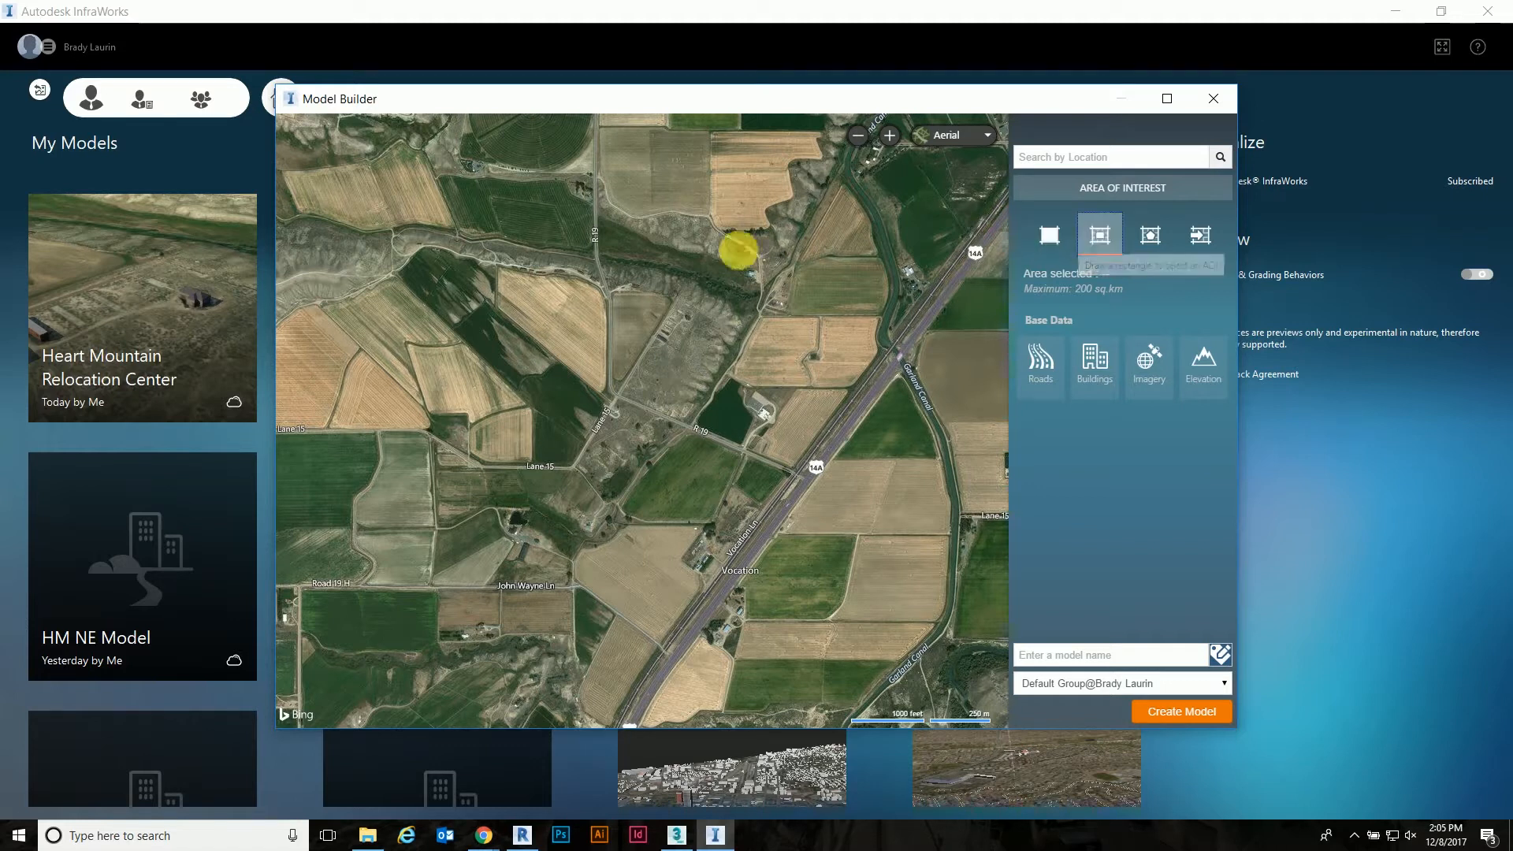
drag(465, 245, 898, 573)
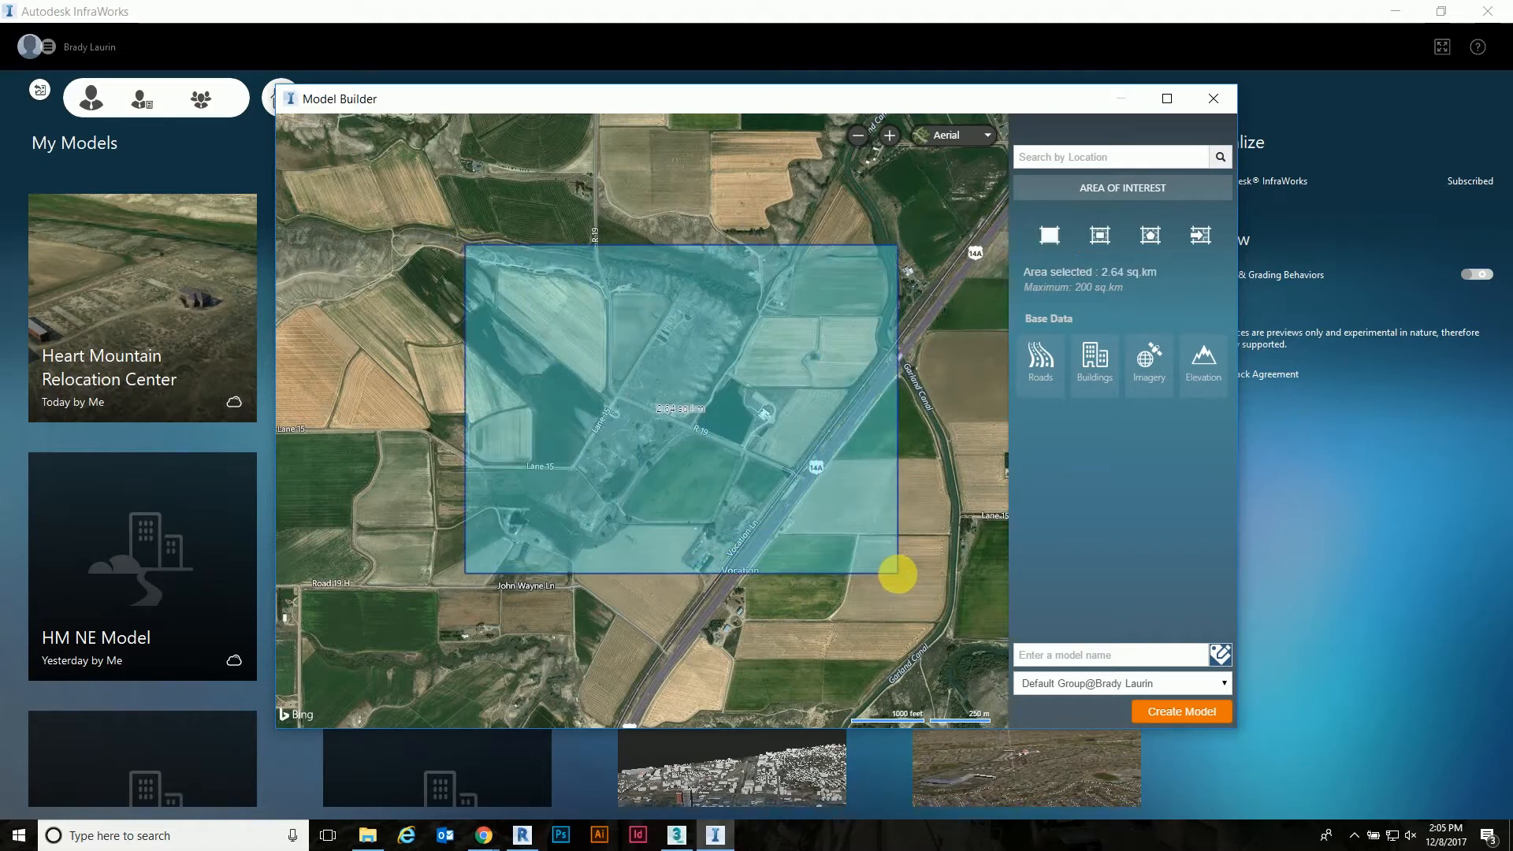
Step: Draw a polygonal area of interest of about 2.17 sq km around the site, following the canal and the far side of highway 14A
click(1163, 240)
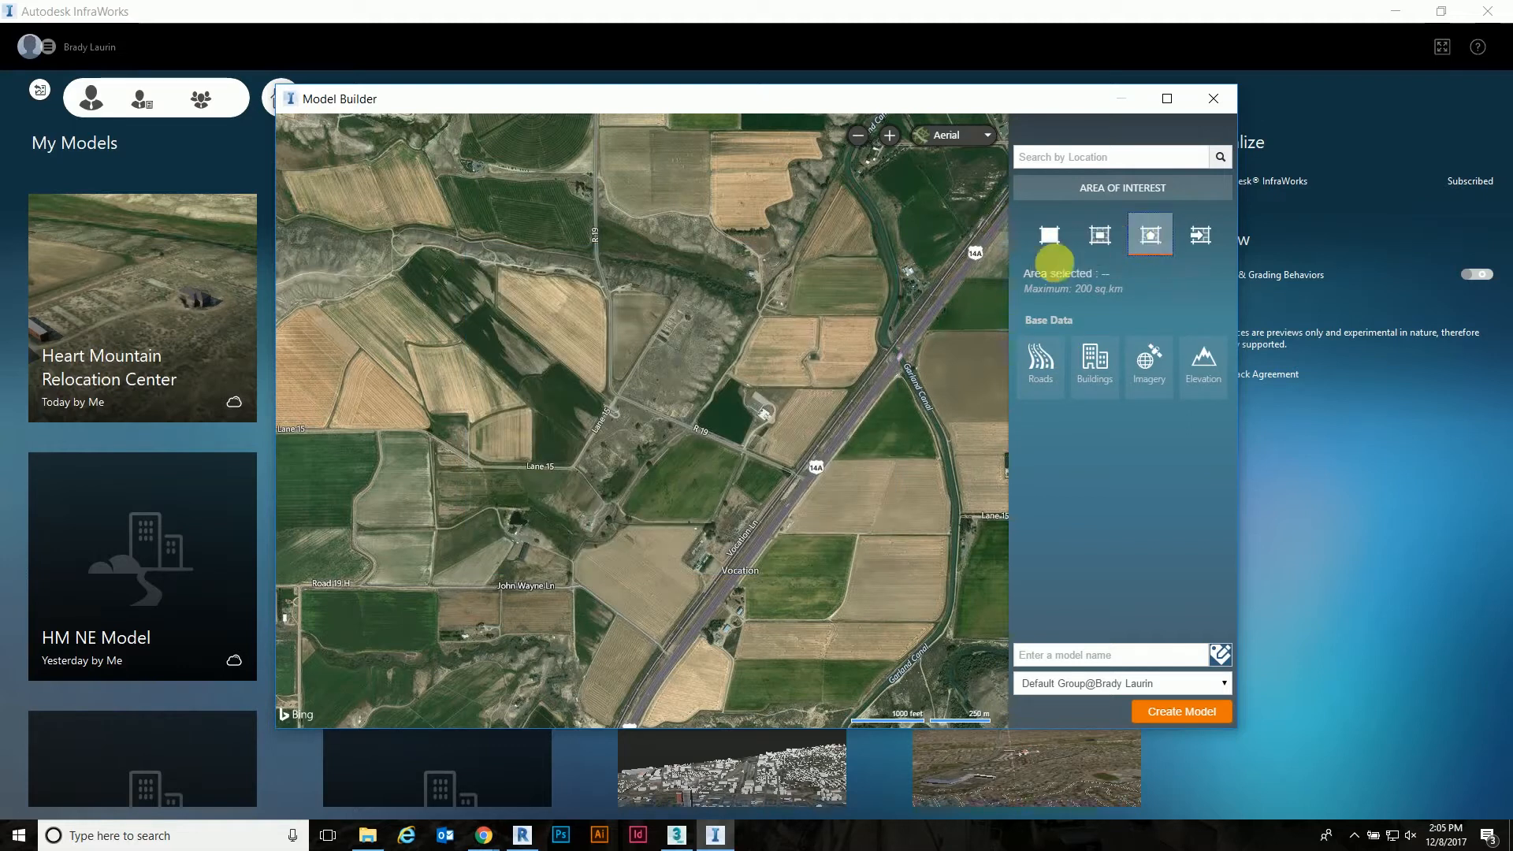
click(515, 483)
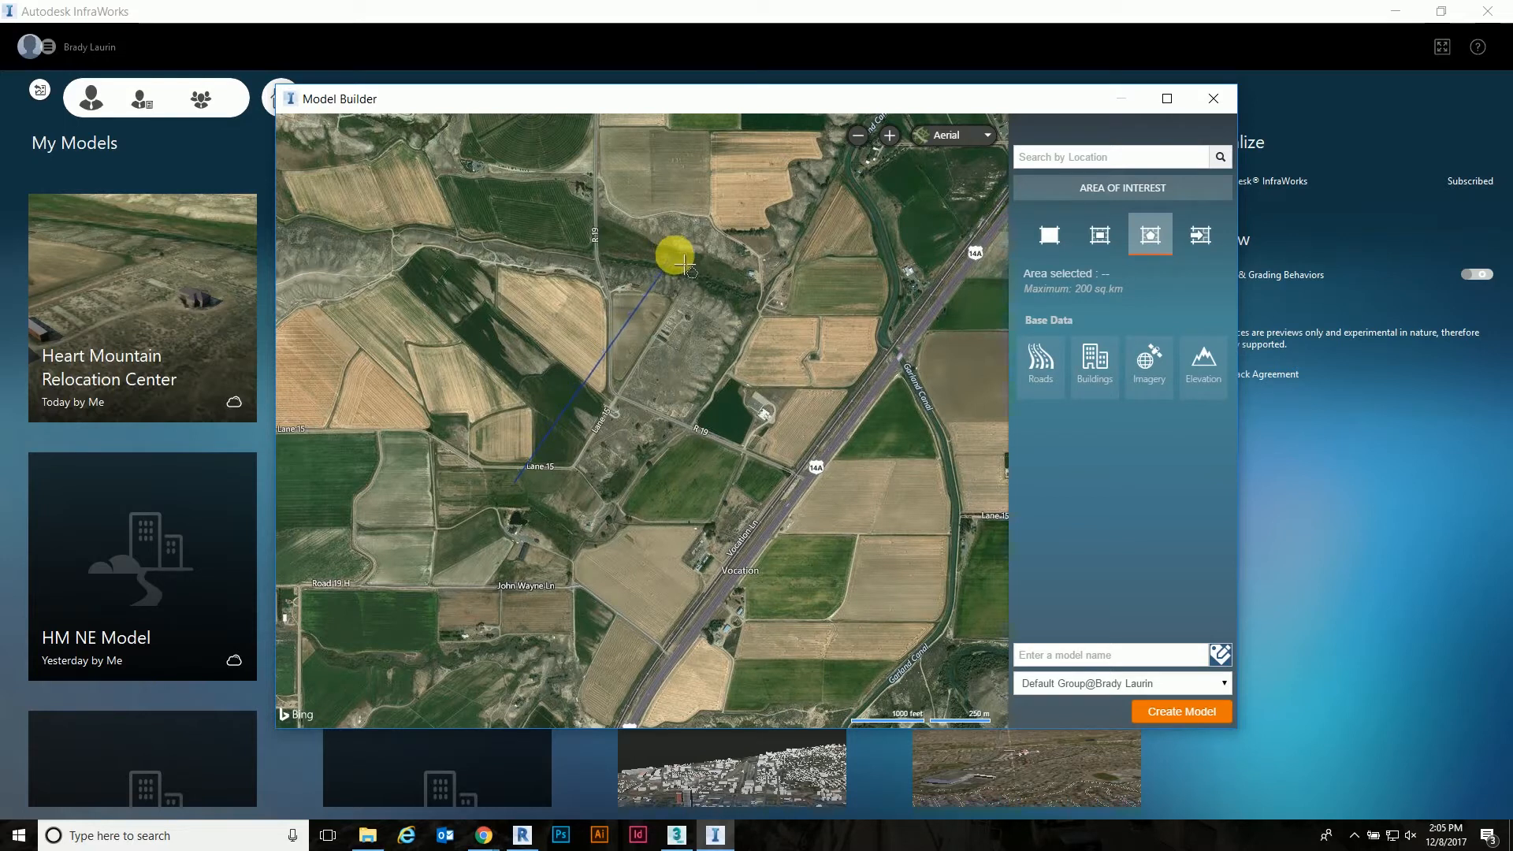
click(785, 116)
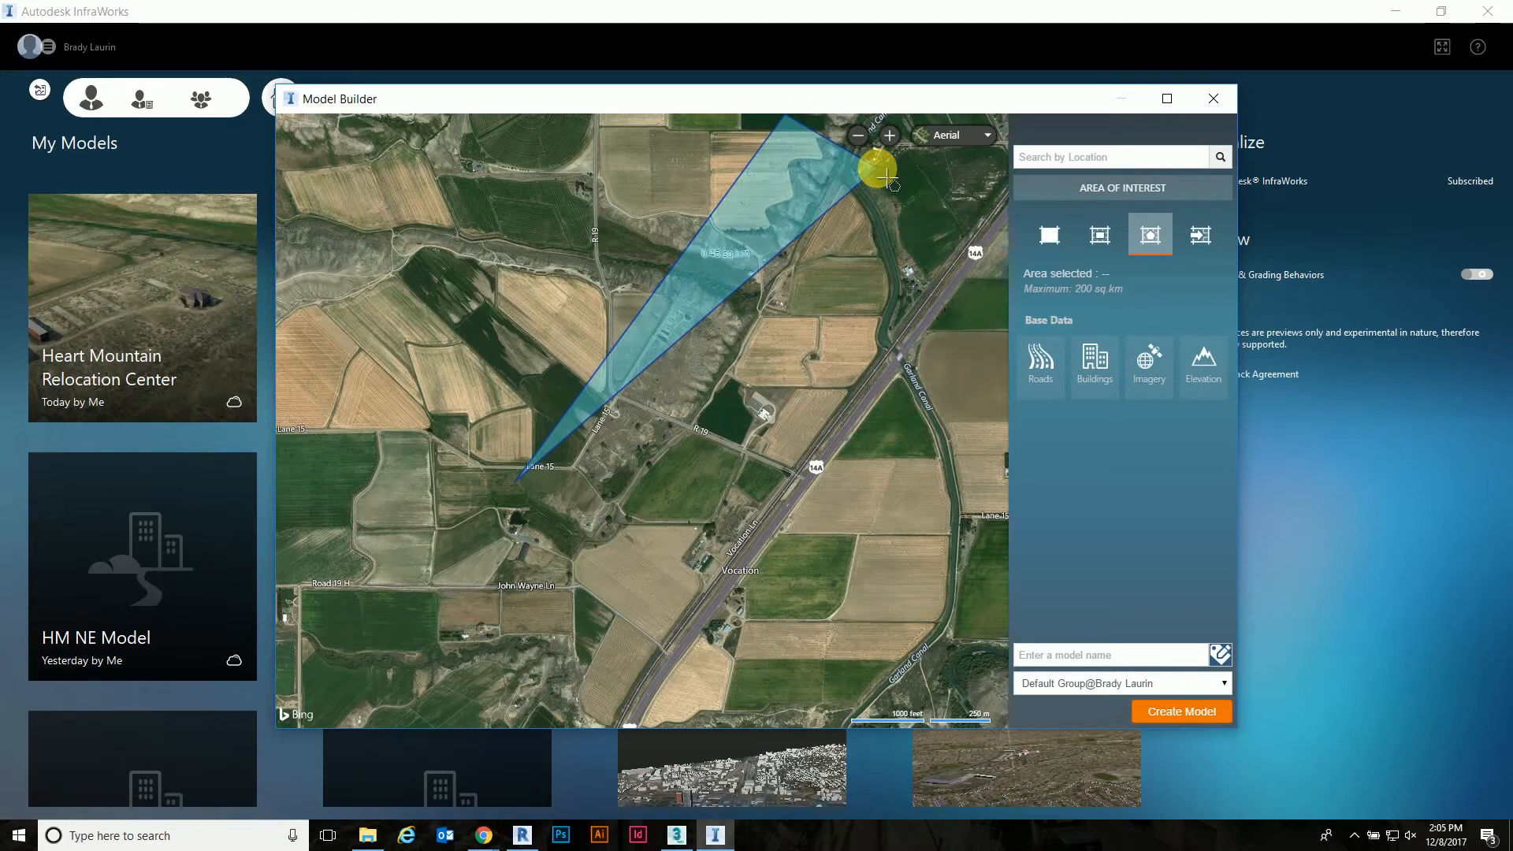
click(876, 167)
click(912, 234)
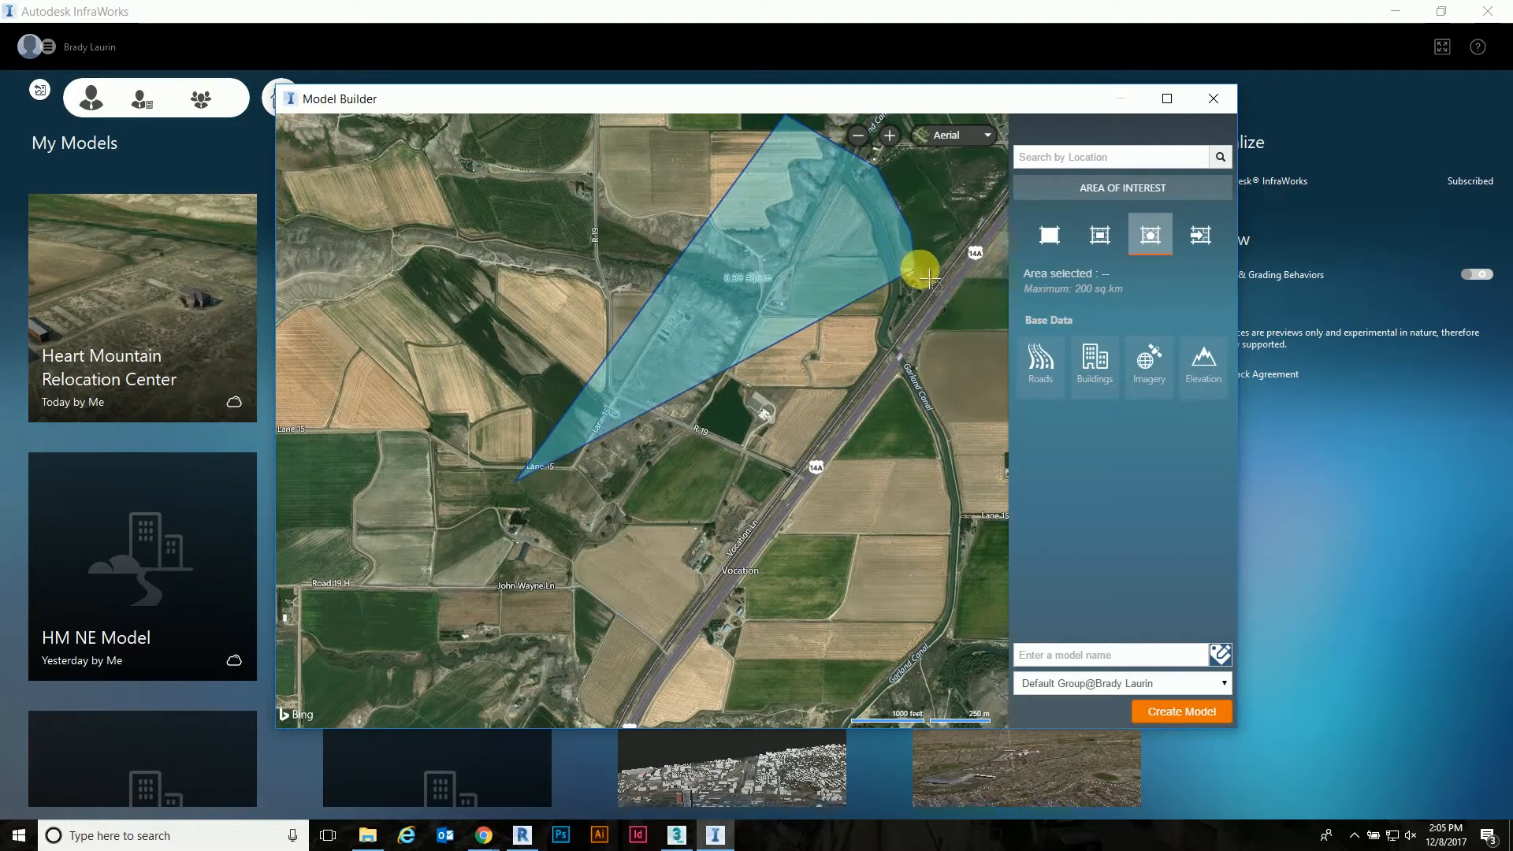
click(925, 276)
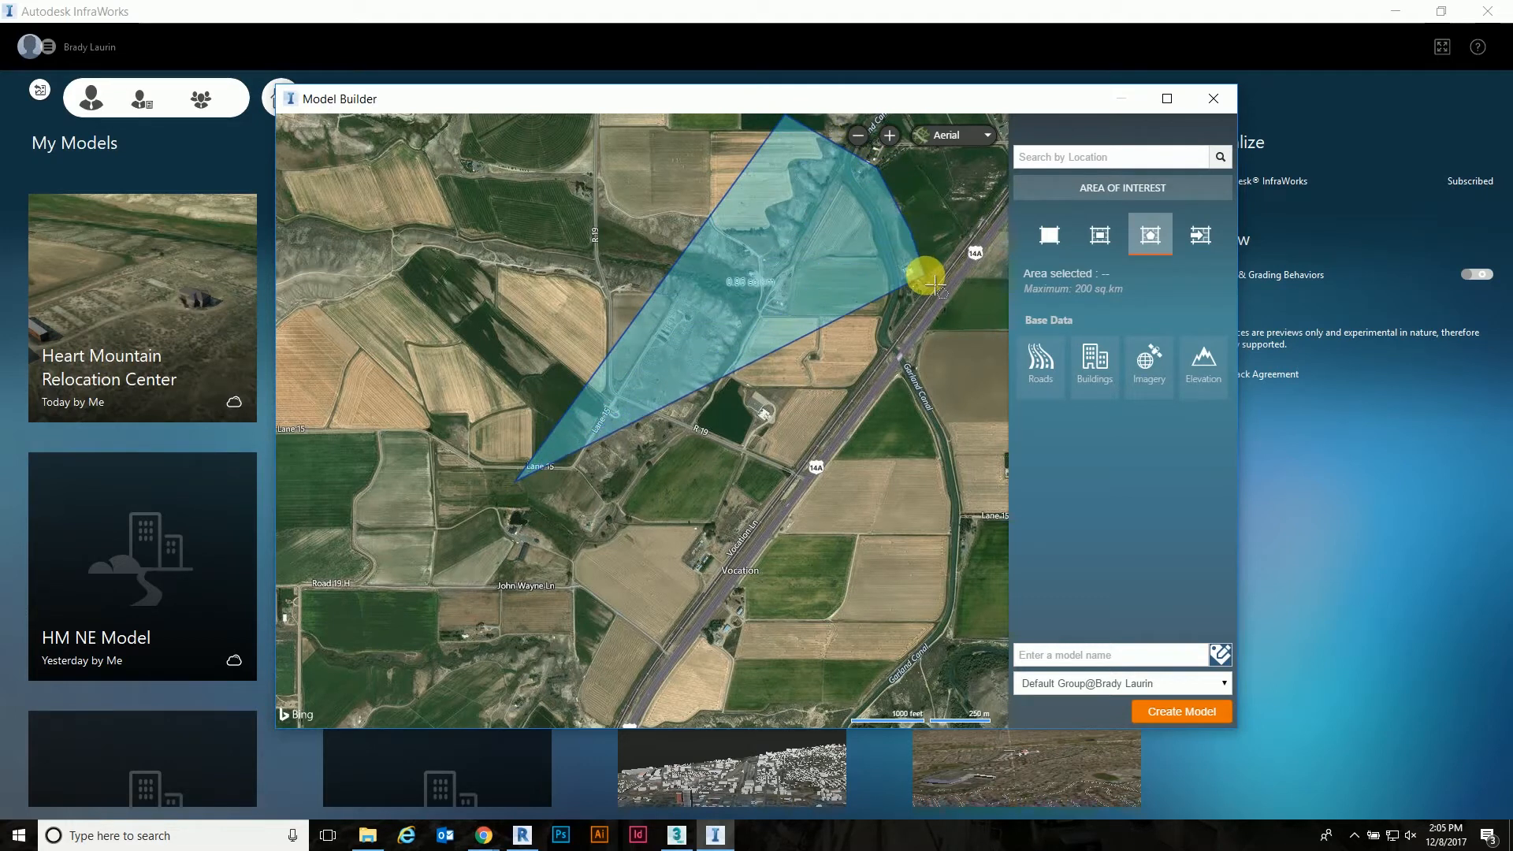
click(974, 315)
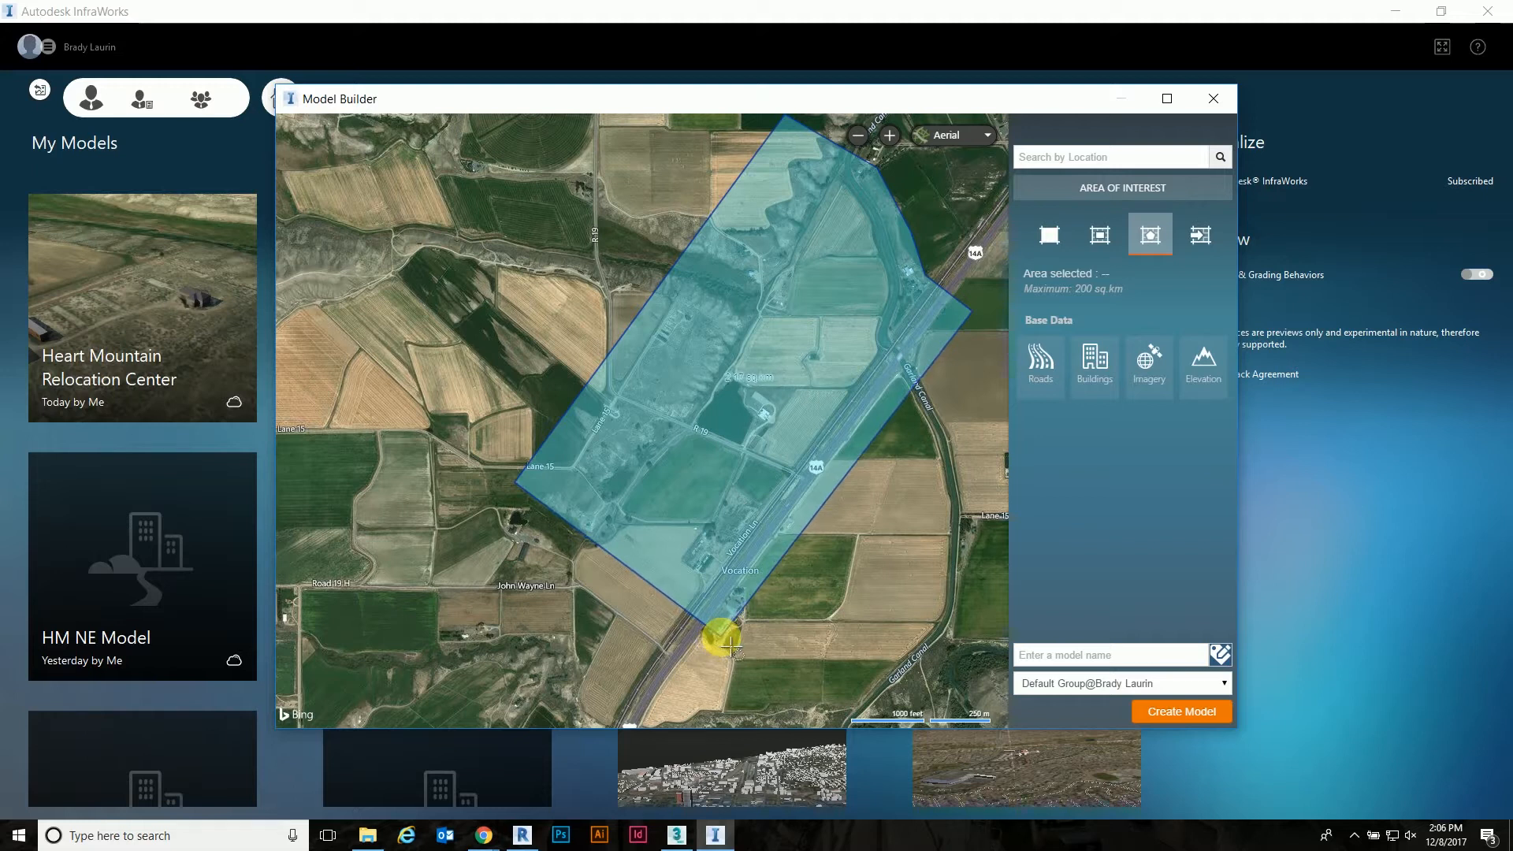
double_click(721, 638)
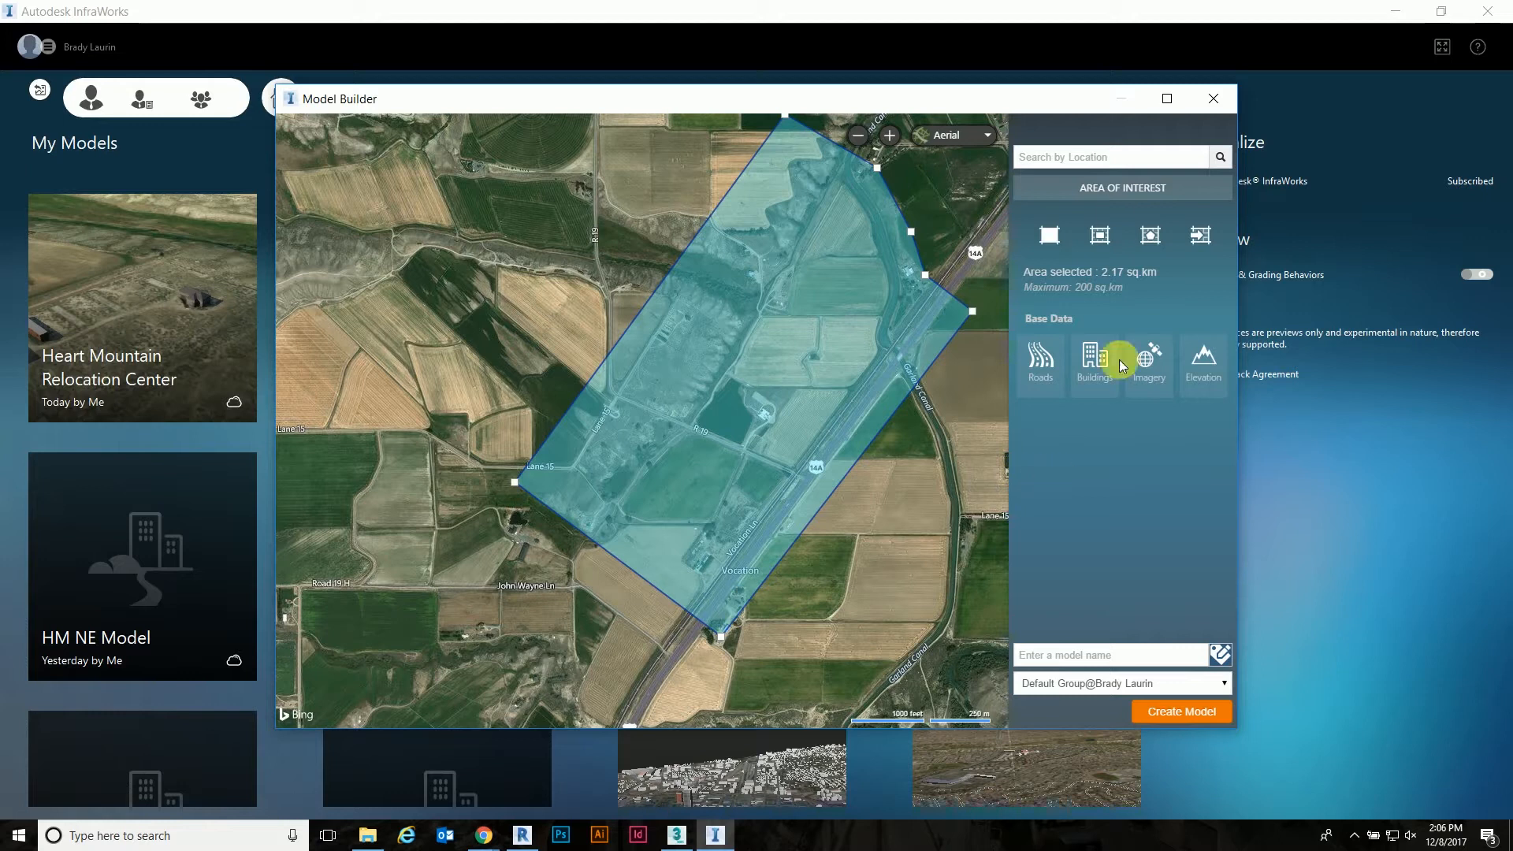
Step: Name the model Heart Mountain Interpretive Center, submit it for creation and close Model Builder
click(1112, 654)
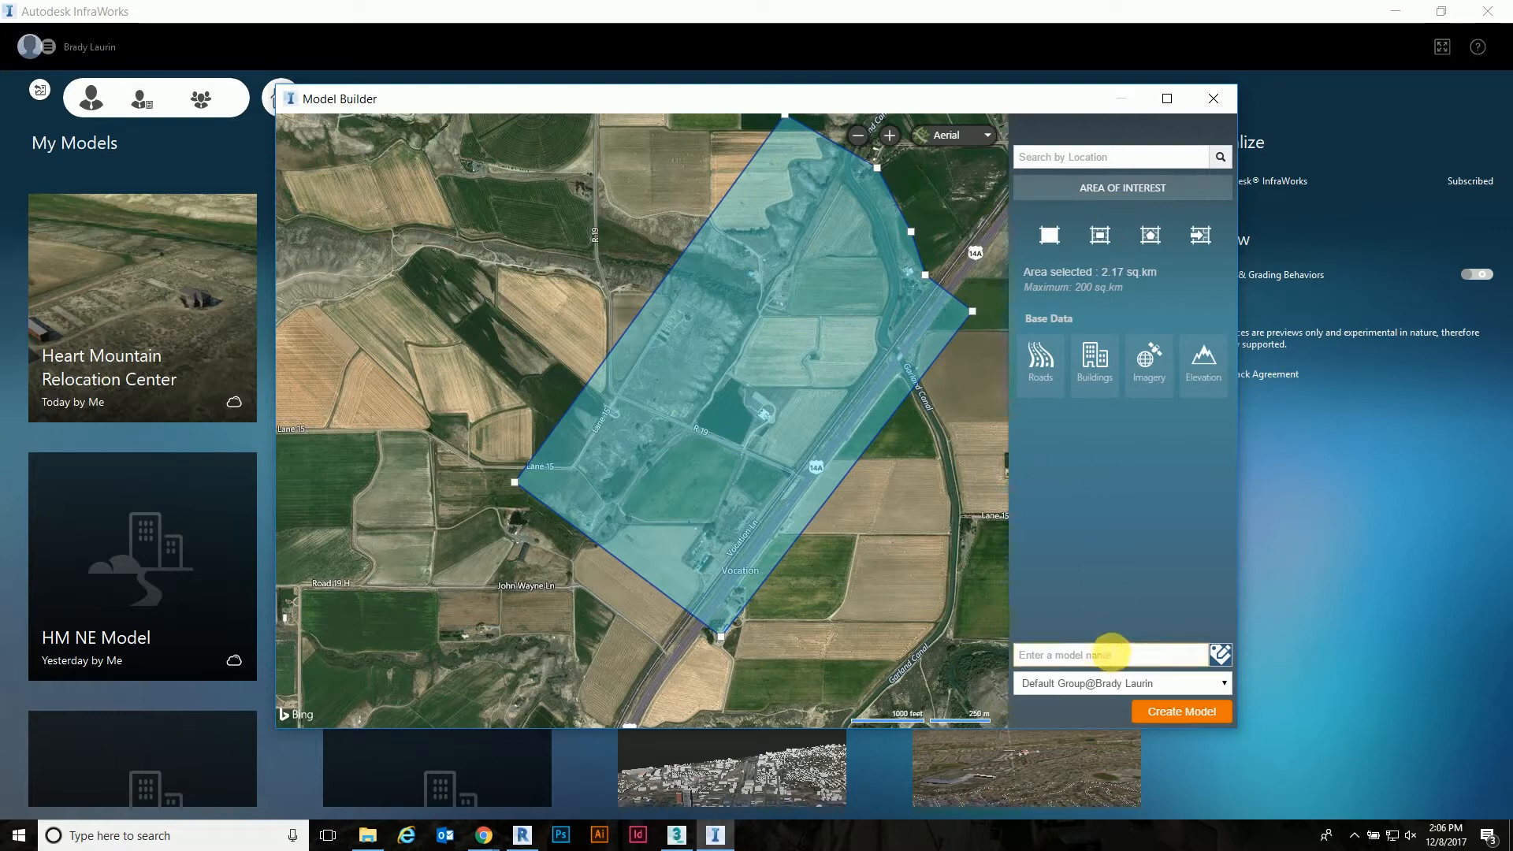
text(Heape)
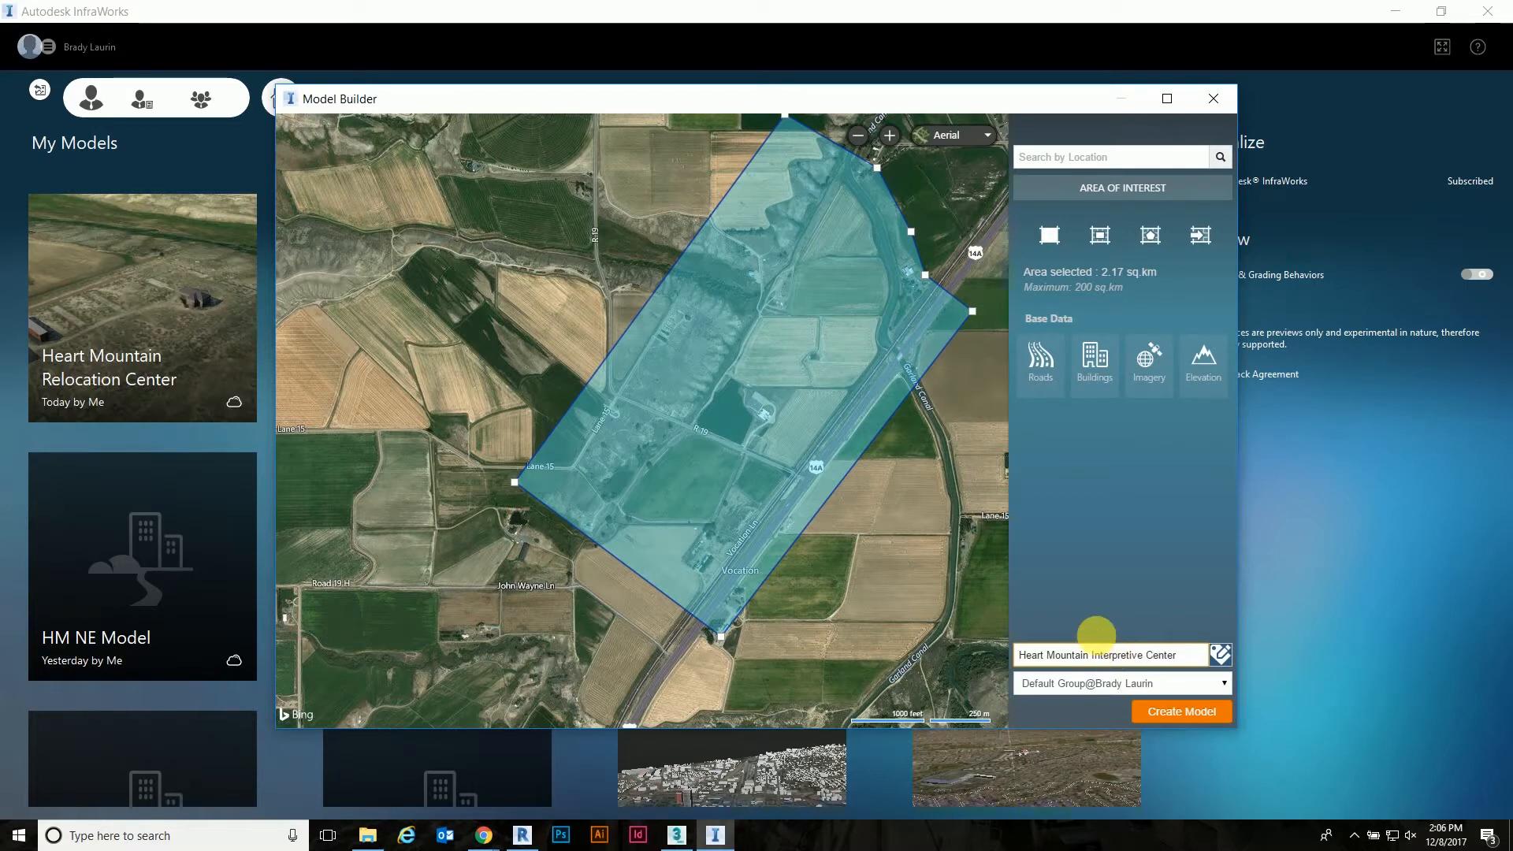
click(1146, 709)
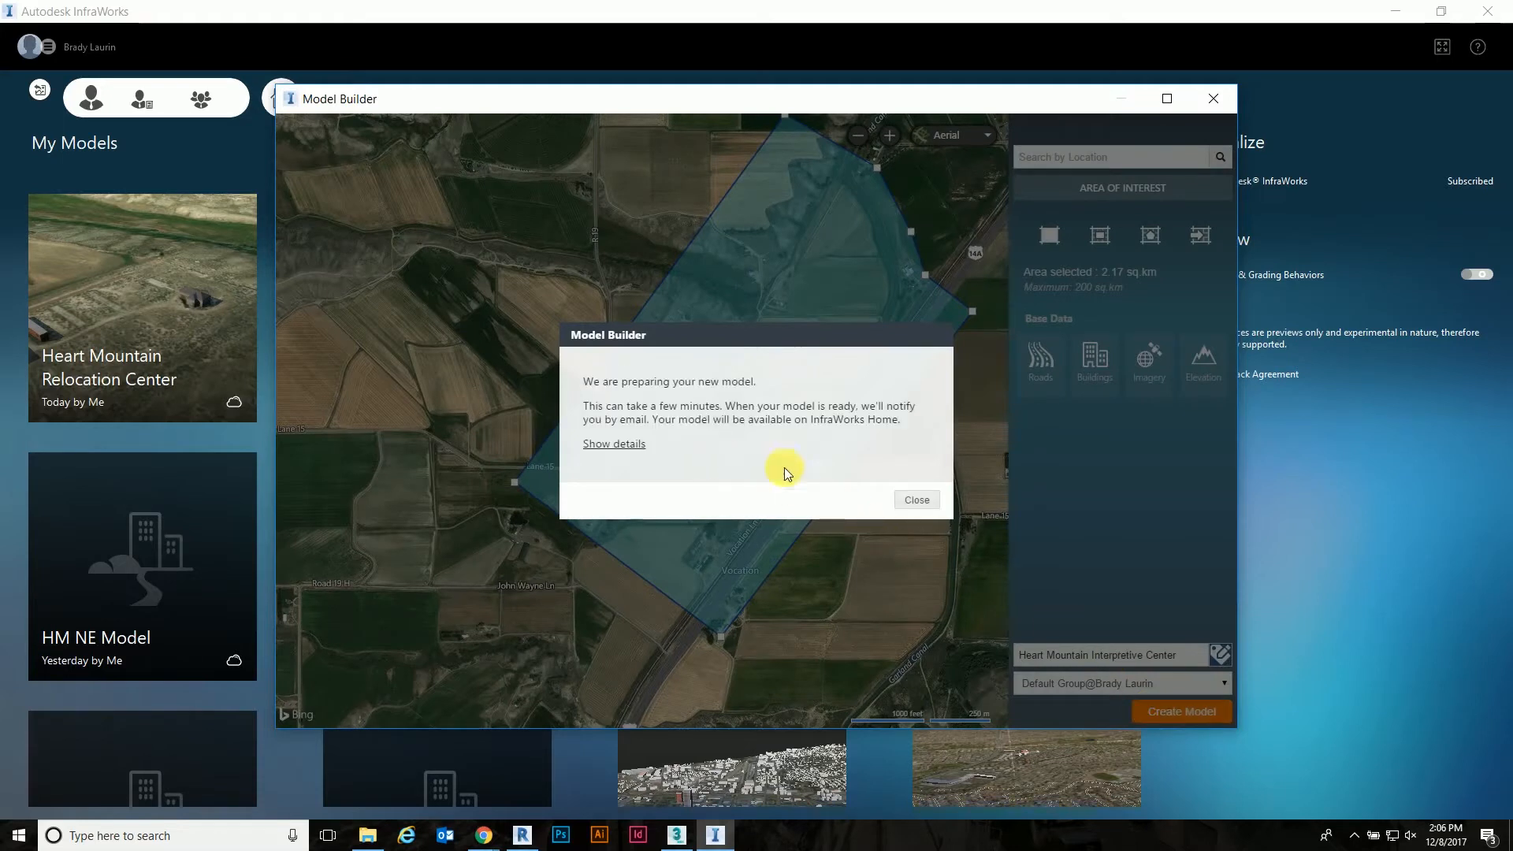
click(917, 500)
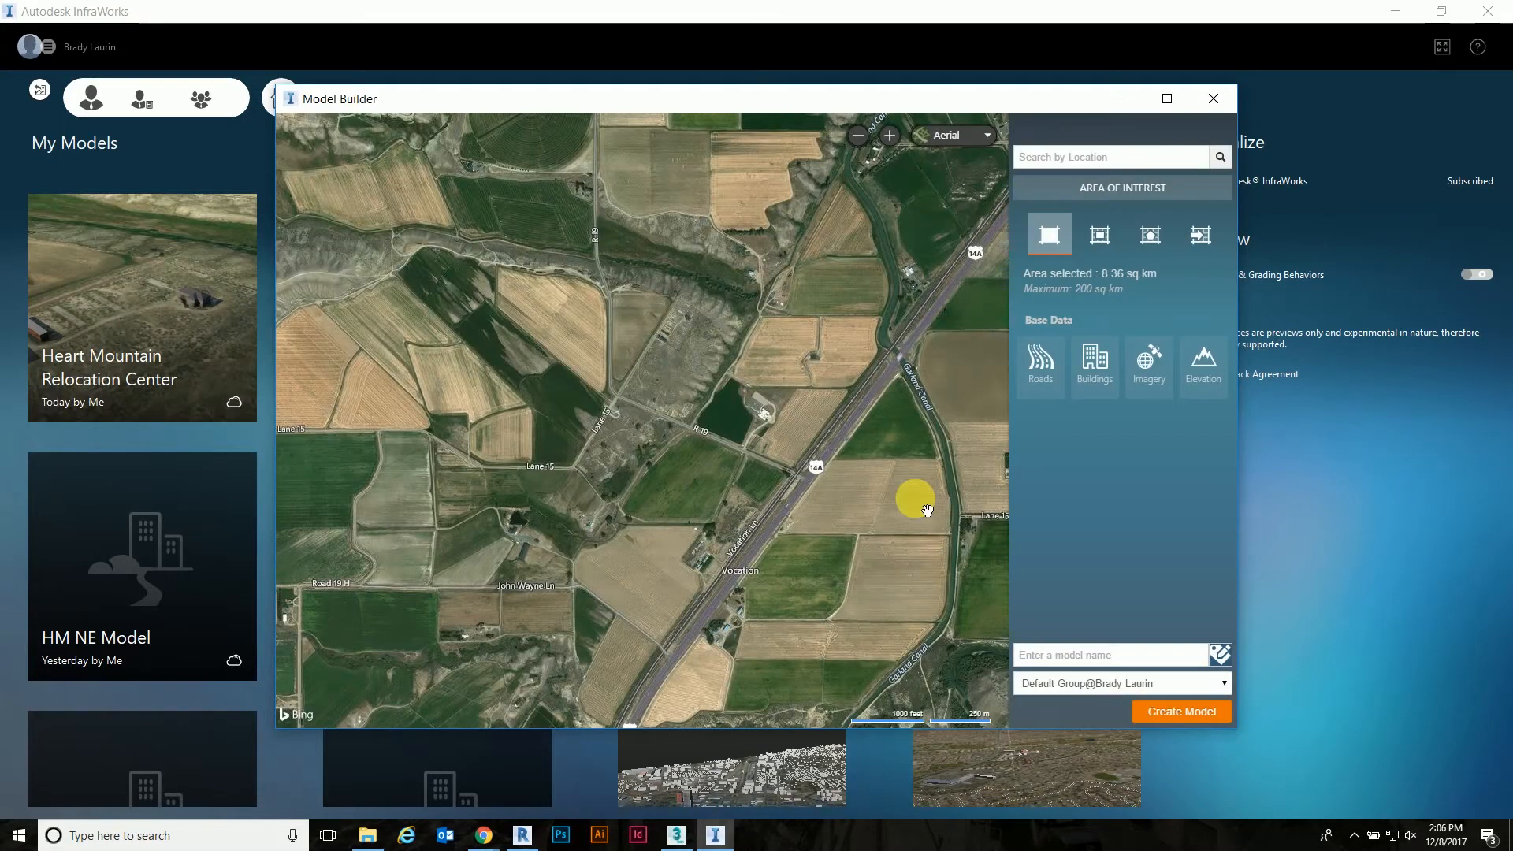
click(1223, 97)
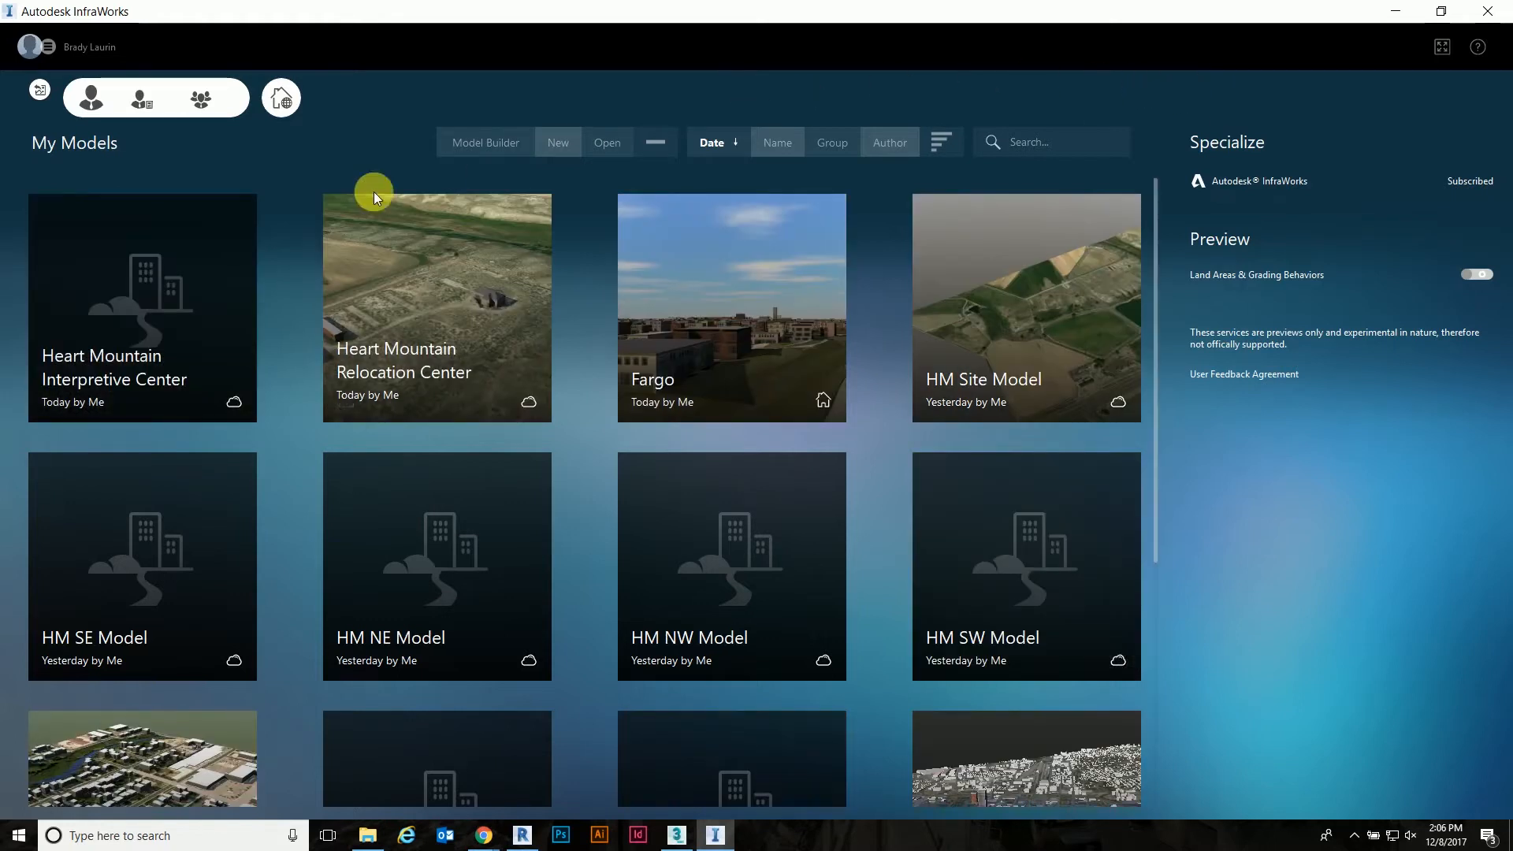
Step: Open the Heart Mountain Interpretive Center model from My Models
click(190, 269)
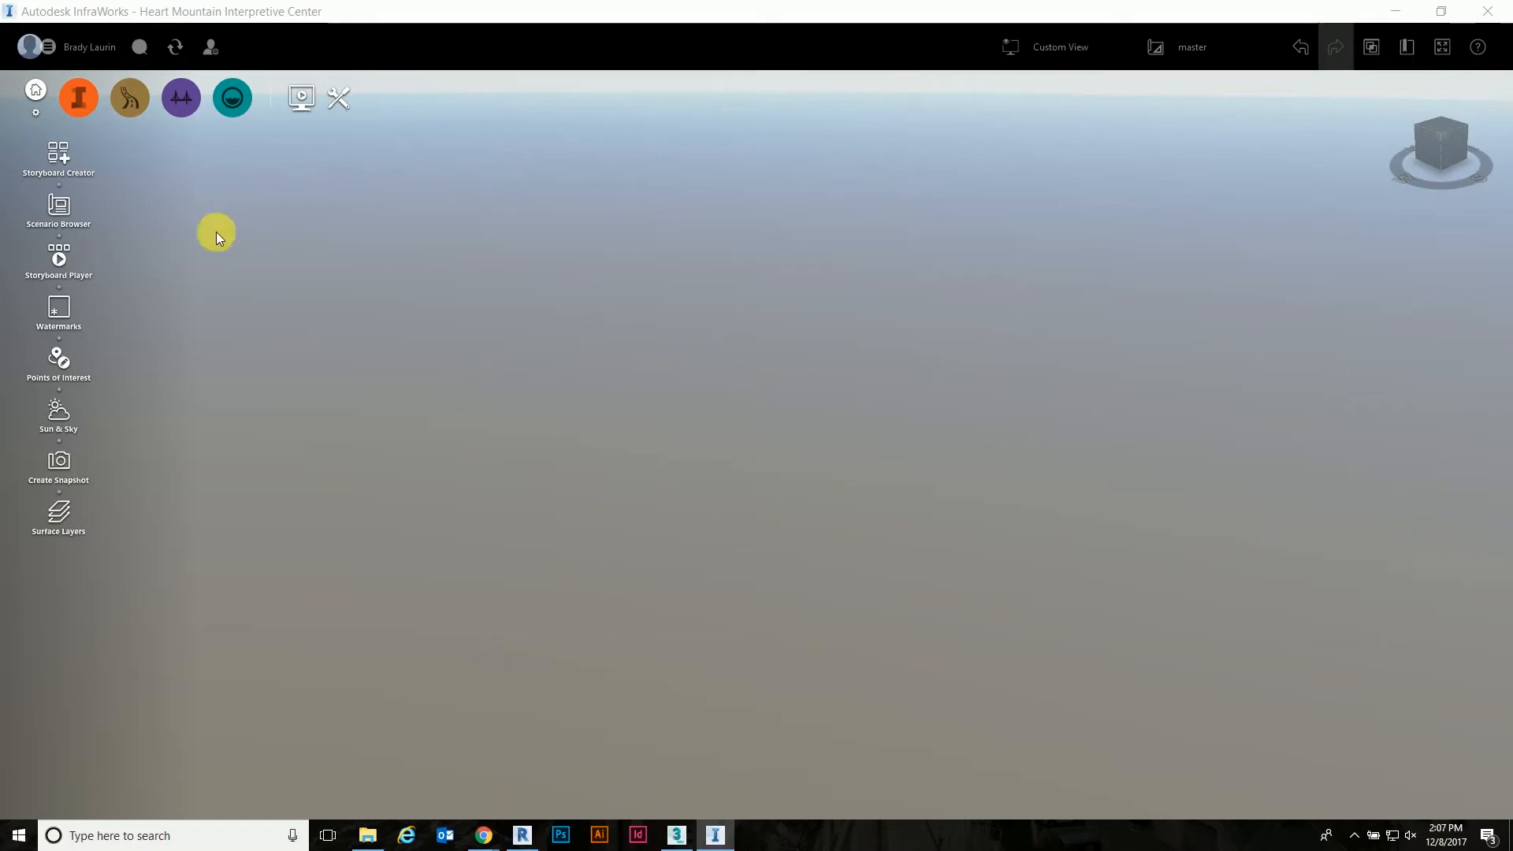
click(81, 103)
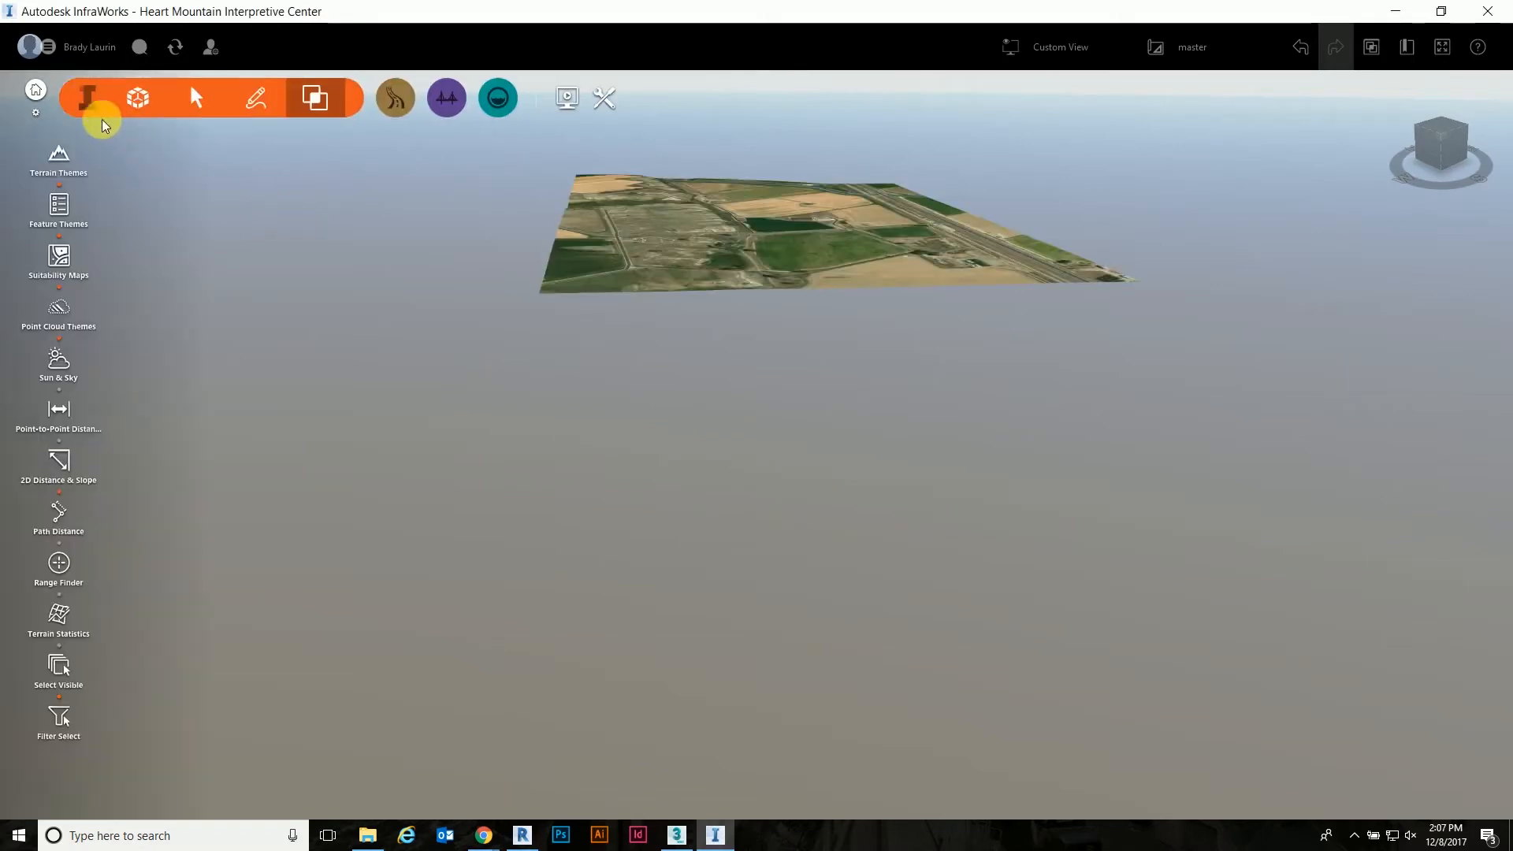
click(95, 105)
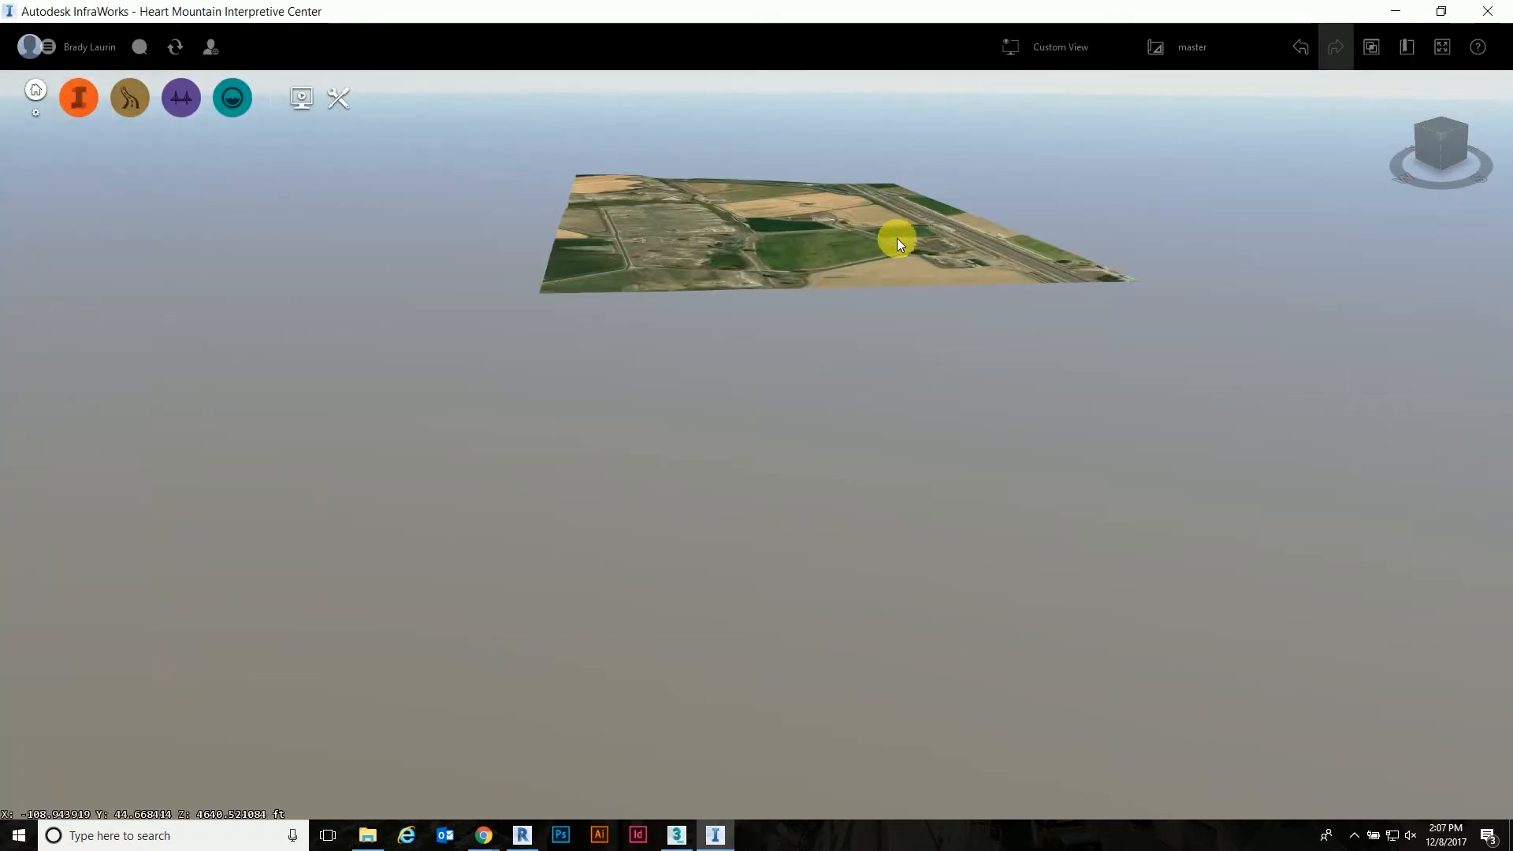
Step: Examine the generated terrain, roads and buildings around the dark green pond area from several angles and distances
drag(908, 238, 717, 337)
scroll(721, 237, up, 3)
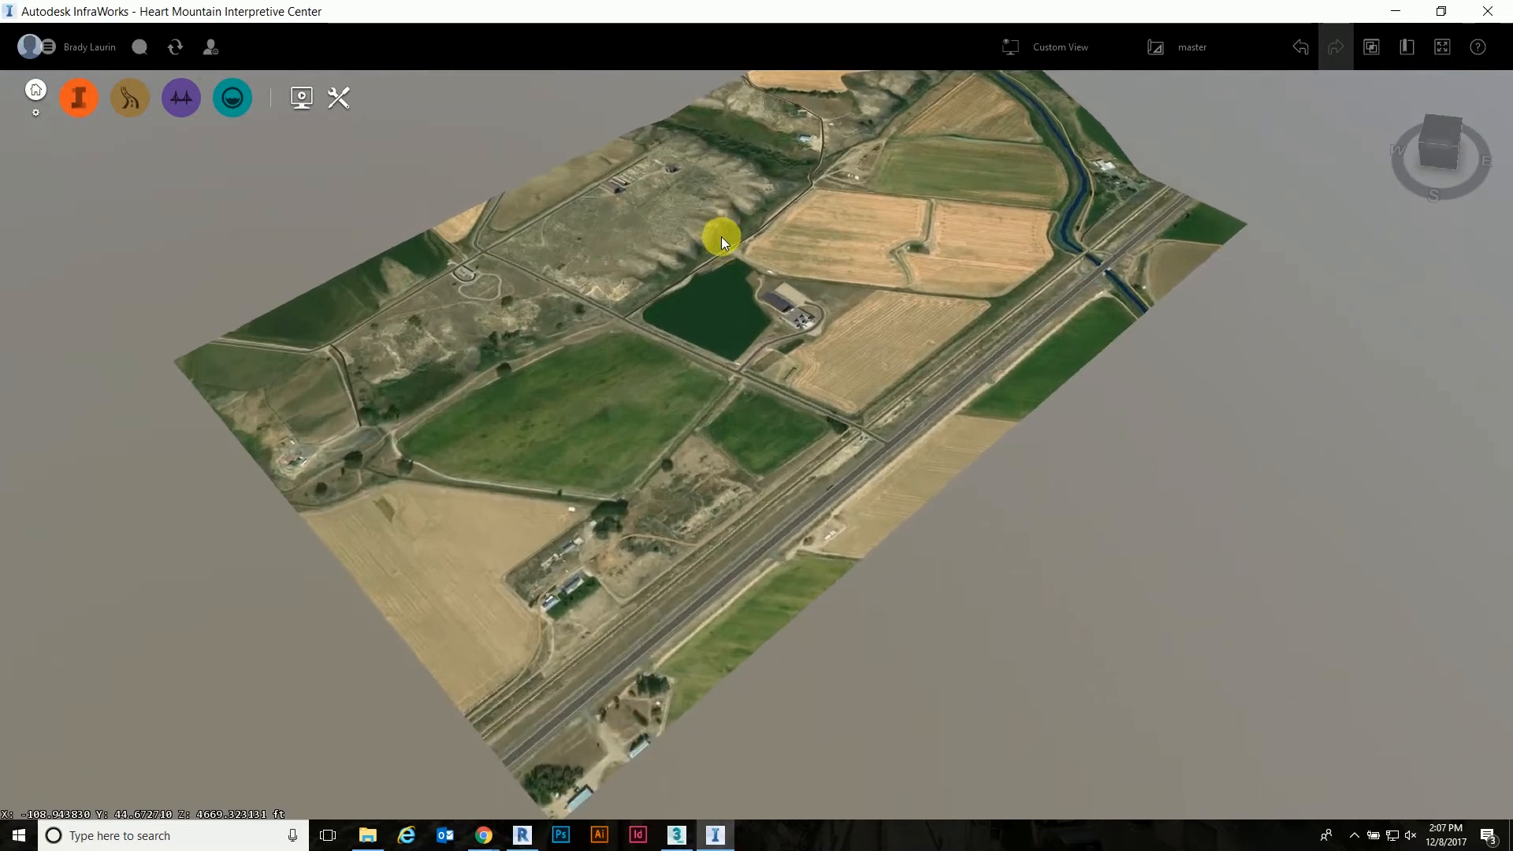
scroll(664, 155, up, 5)
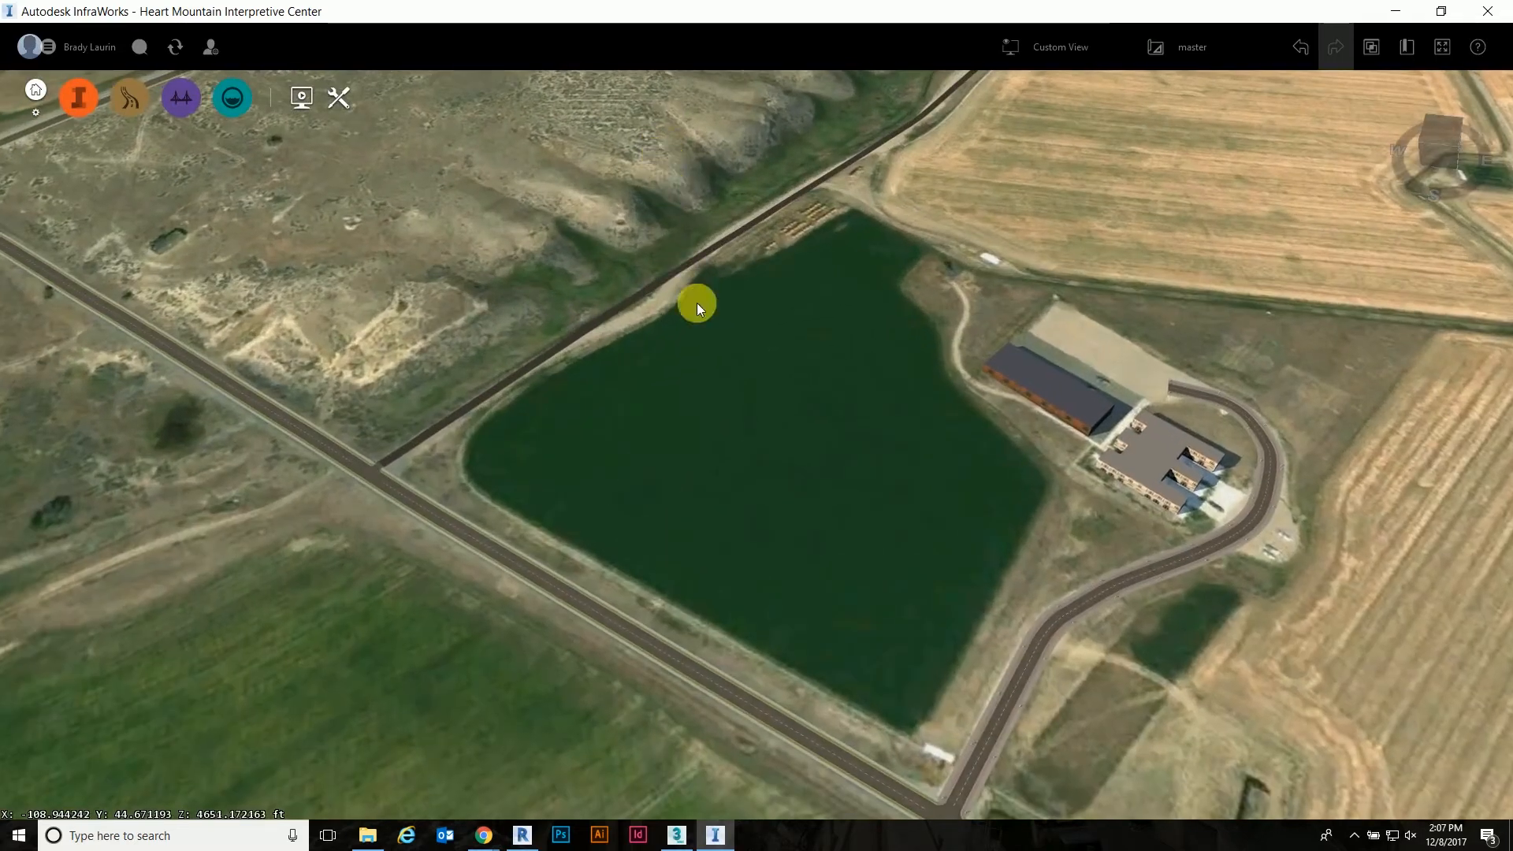
drag(697, 302, 800, 210)
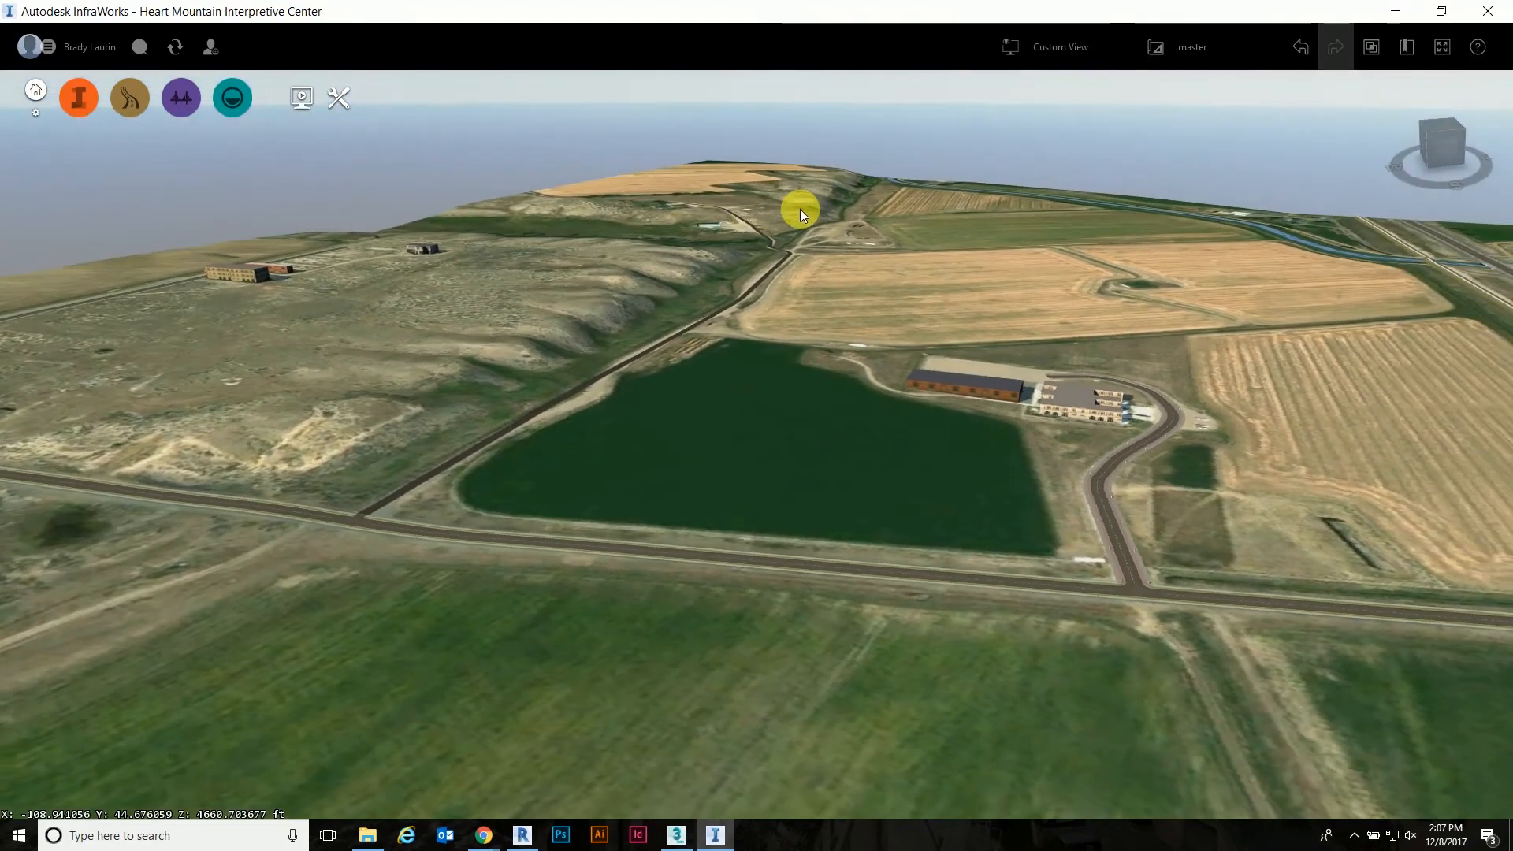
scroll(621, 297, up, 5)
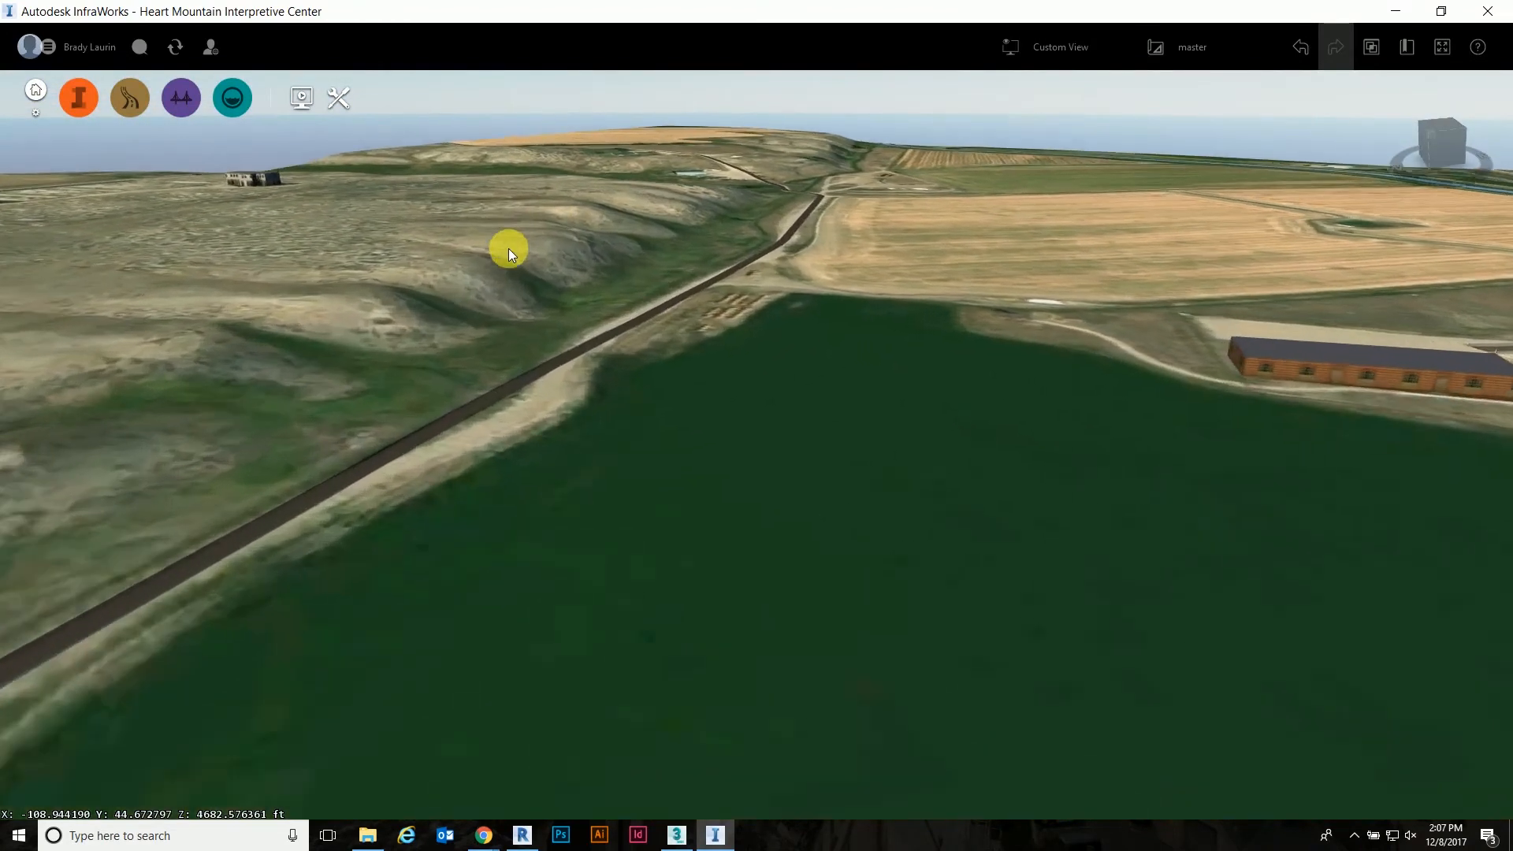
drag(509, 293, 427, 319)
scroll(427, 320, down, 3)
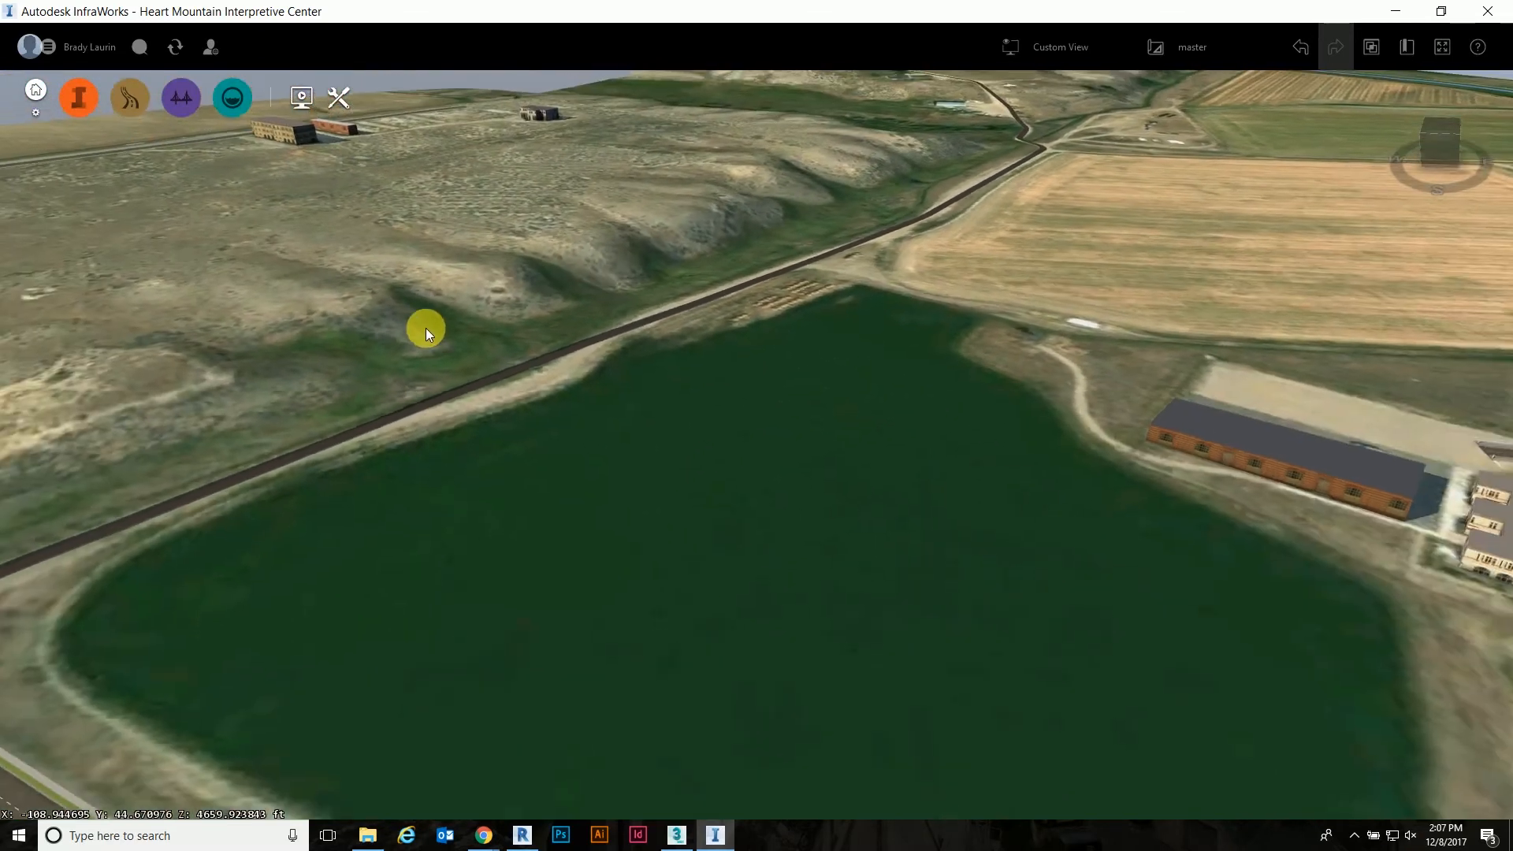
scroll(426, 328, down, 3)
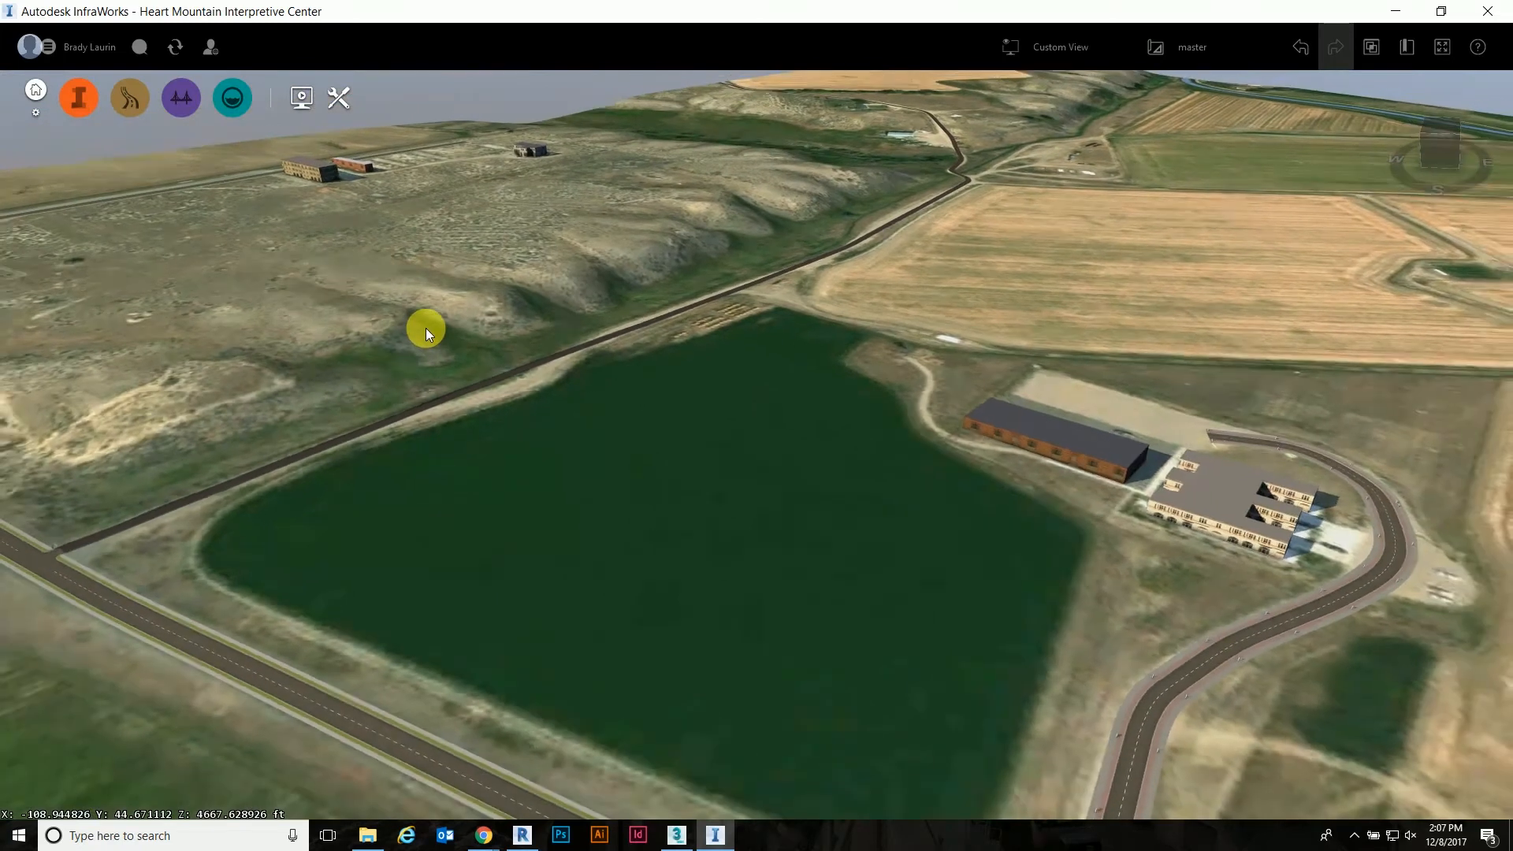
Step: Select the long brick building beside the dark green pond area to show its properties
click(1100, 461)
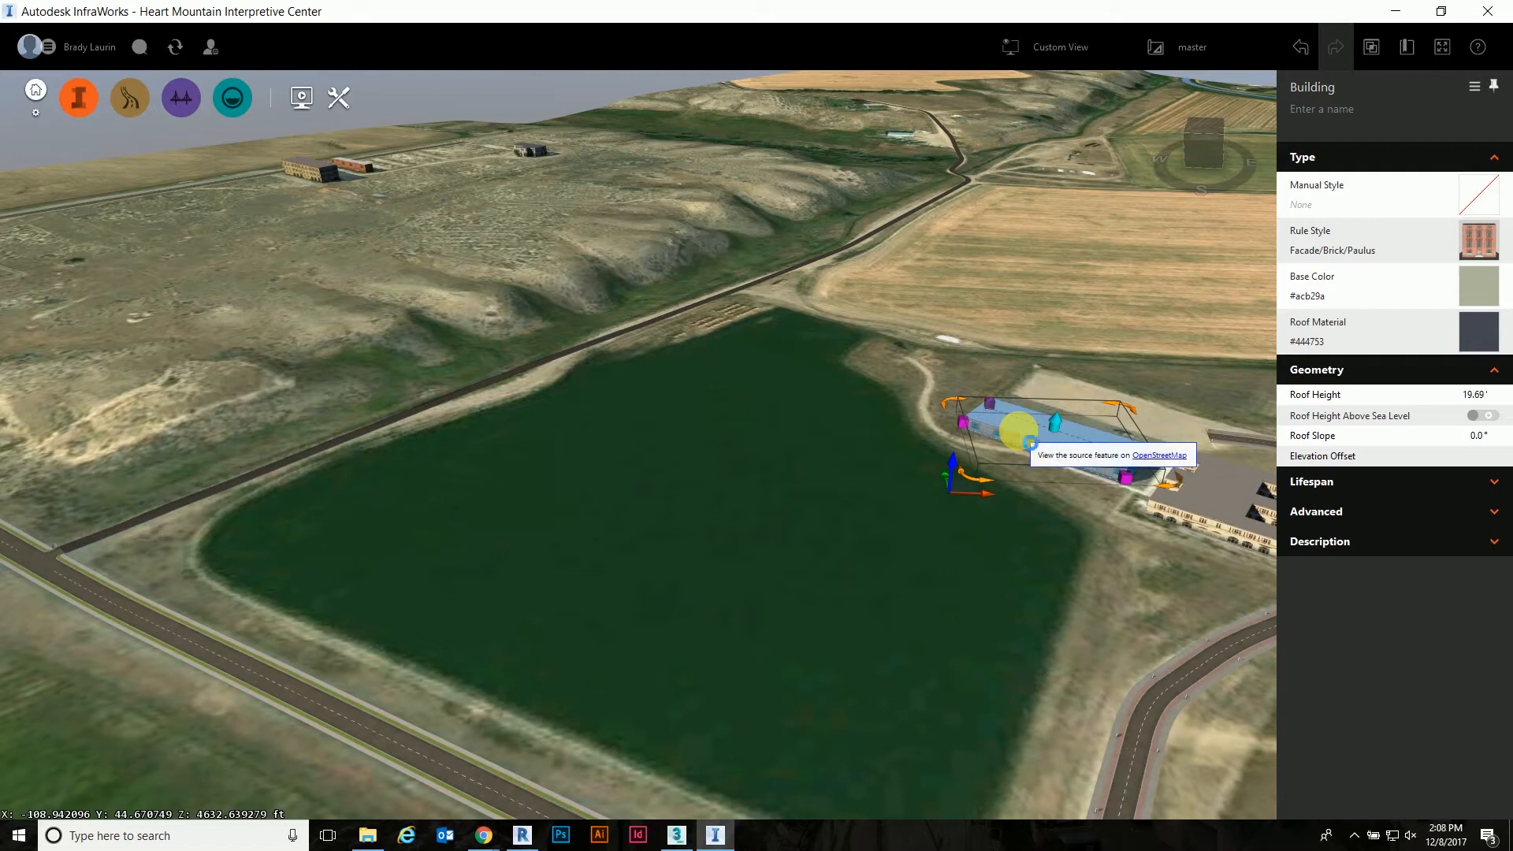
Step: Delete the selected long brick building beside the dark green pond area
key(Delete)
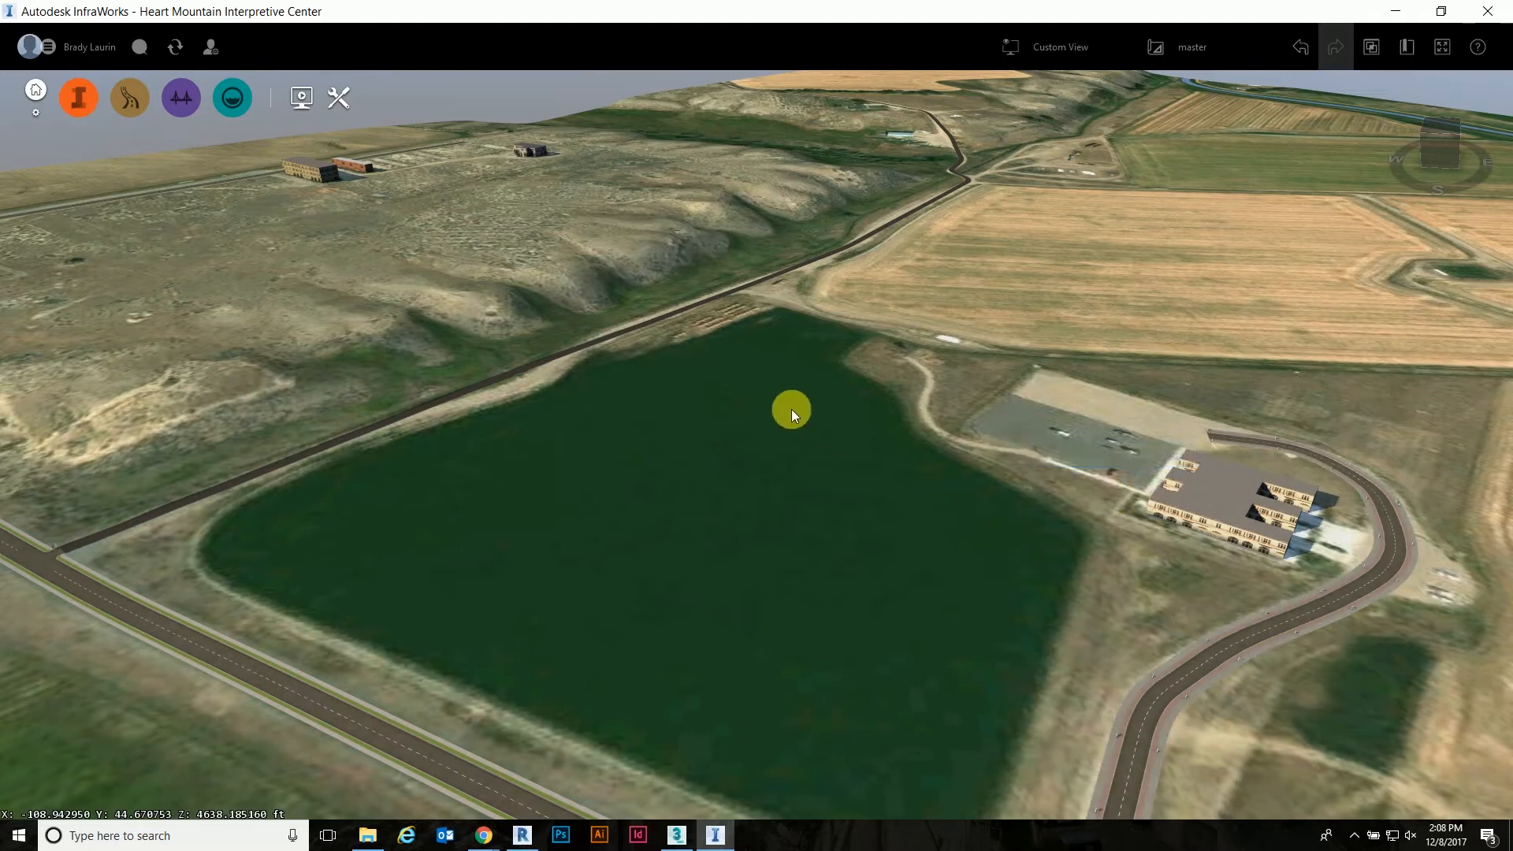
Step: Examine the whole site from several angles, including the hillside buildings, farm fields, canal, roads and railway line
scroll(791, 409, down, 5)
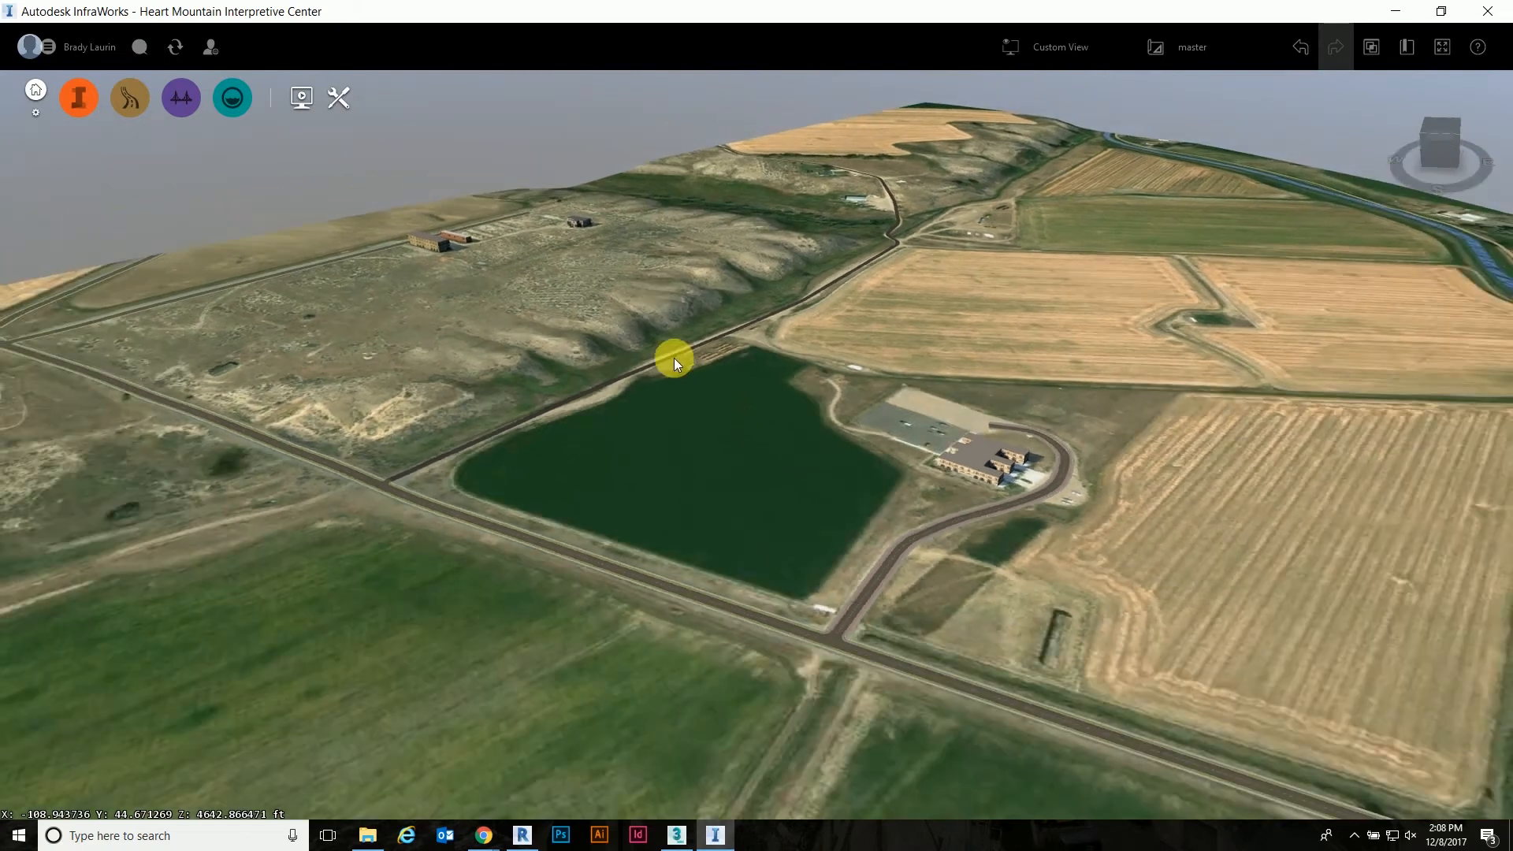
scroll(674, 357, down, 3)
drag(1019, 331, 1001, 362)
drag(892, 356, 888, 358)
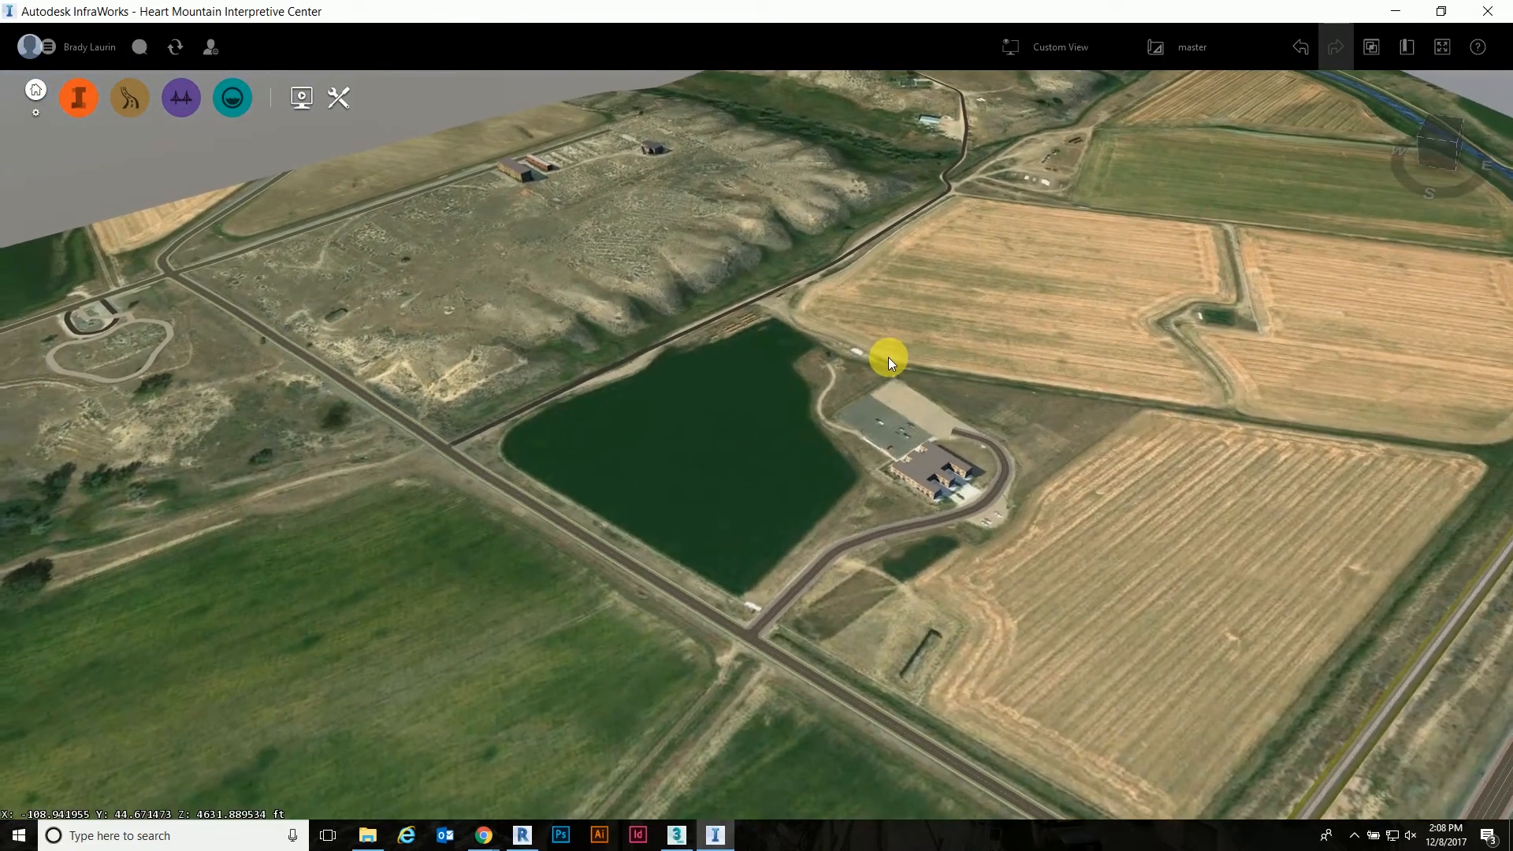
drag(665, 253, 687, 287)
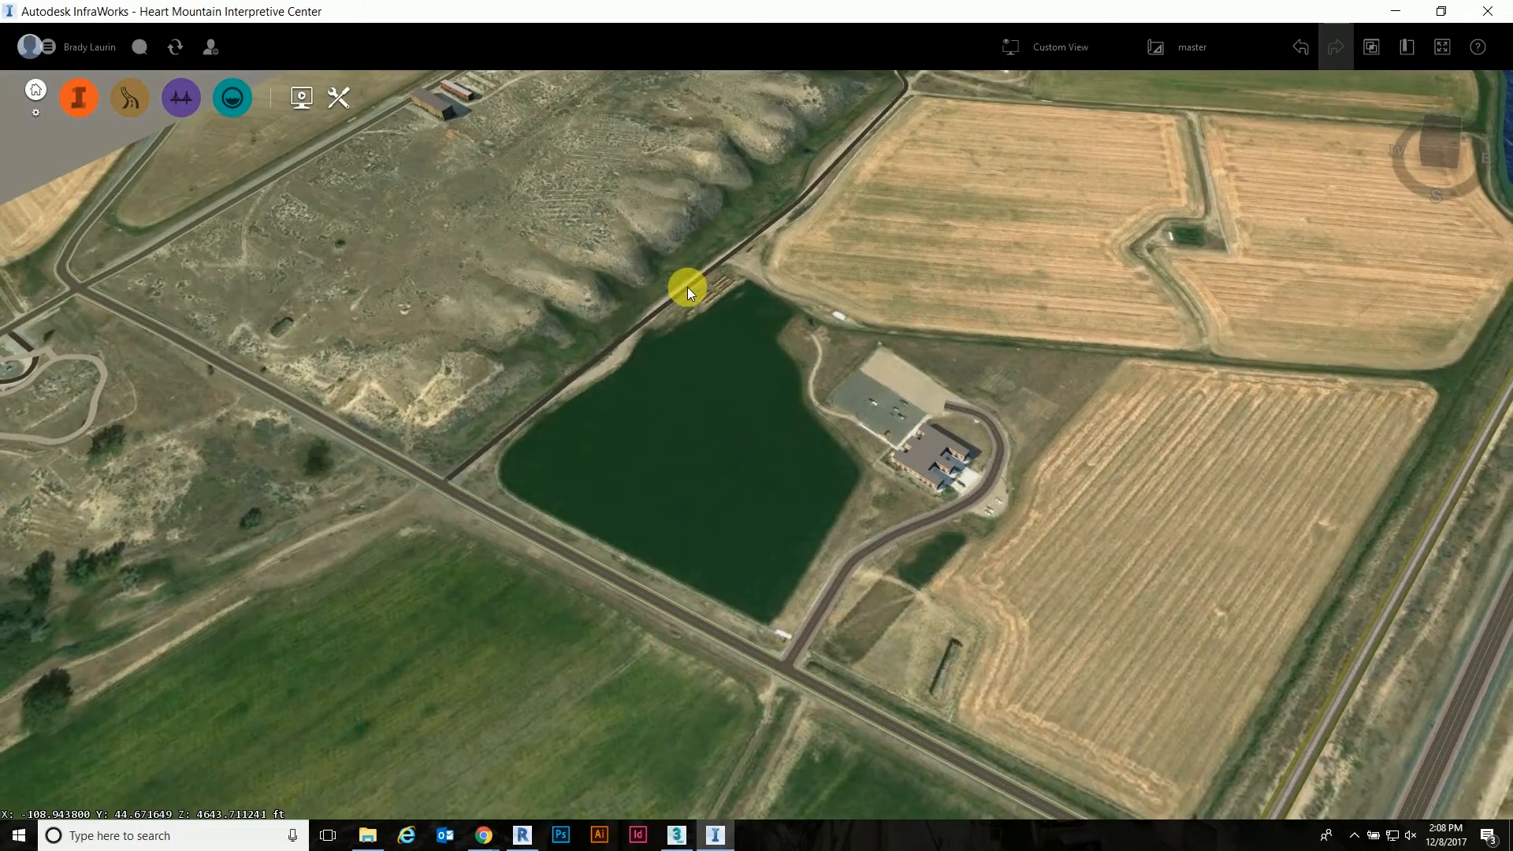
middle_drag(607, 237, 727, 394)
middle_drag(759, 665, 760, 678)
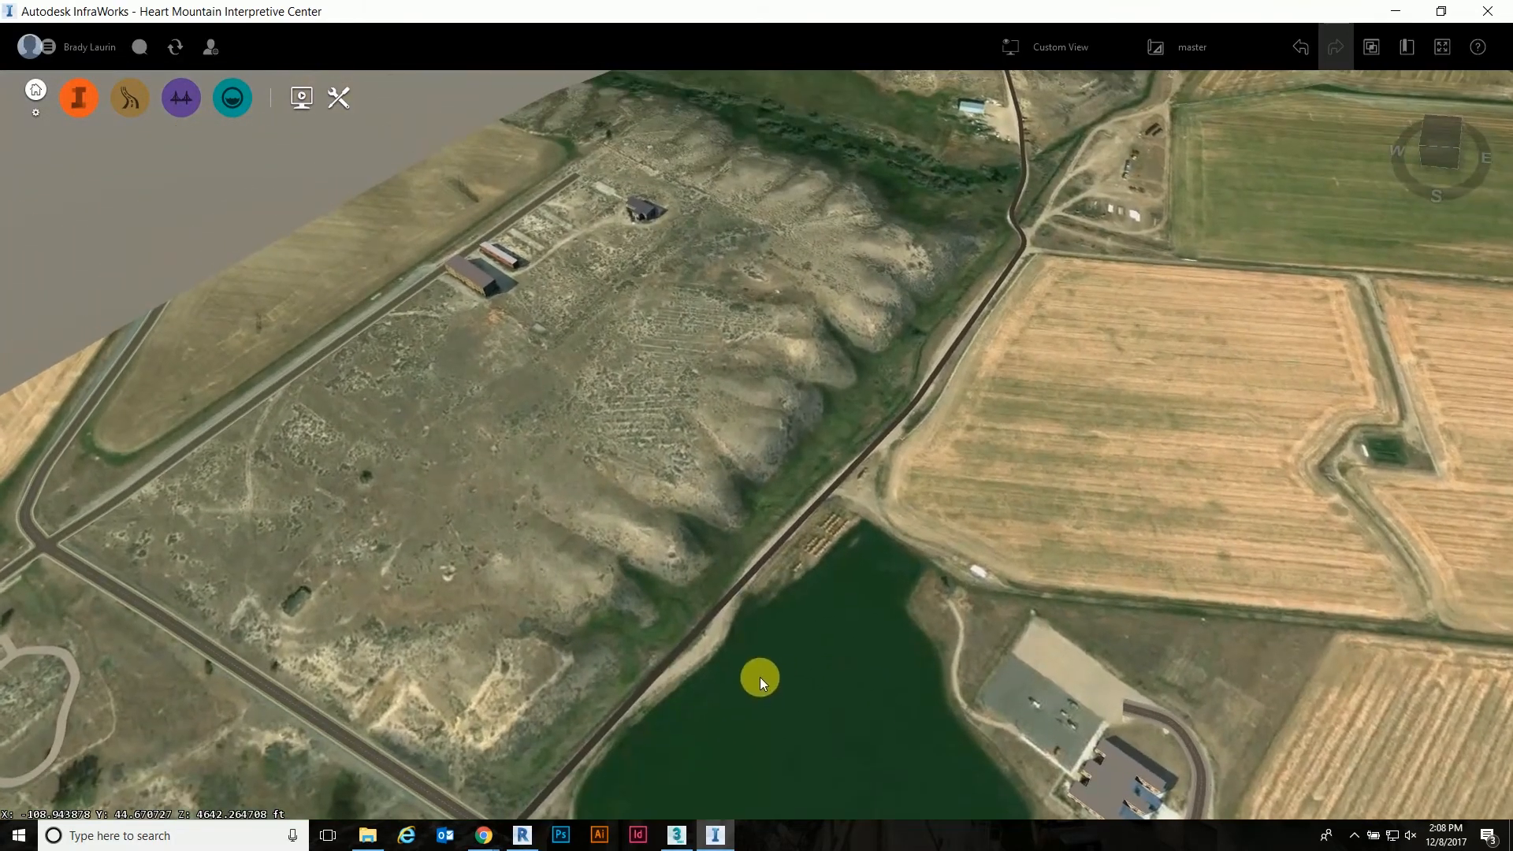
scroll(549, 197, up, 5)
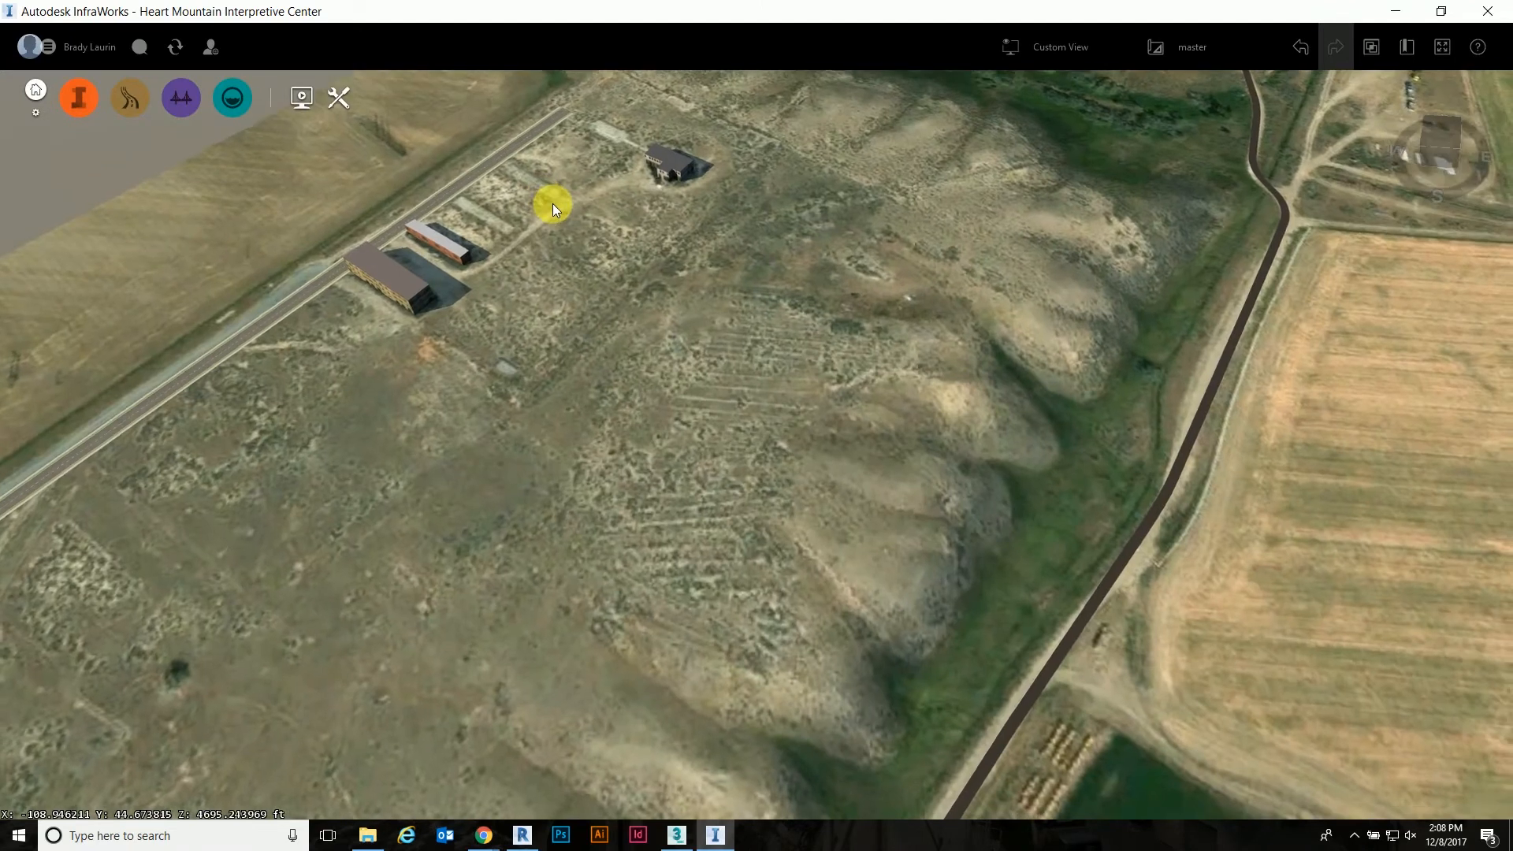
middle_drag(552, 204, 519, 115)
middle_drag(977, 263, 1078, 313)
scroll(716, 272, down, 10)
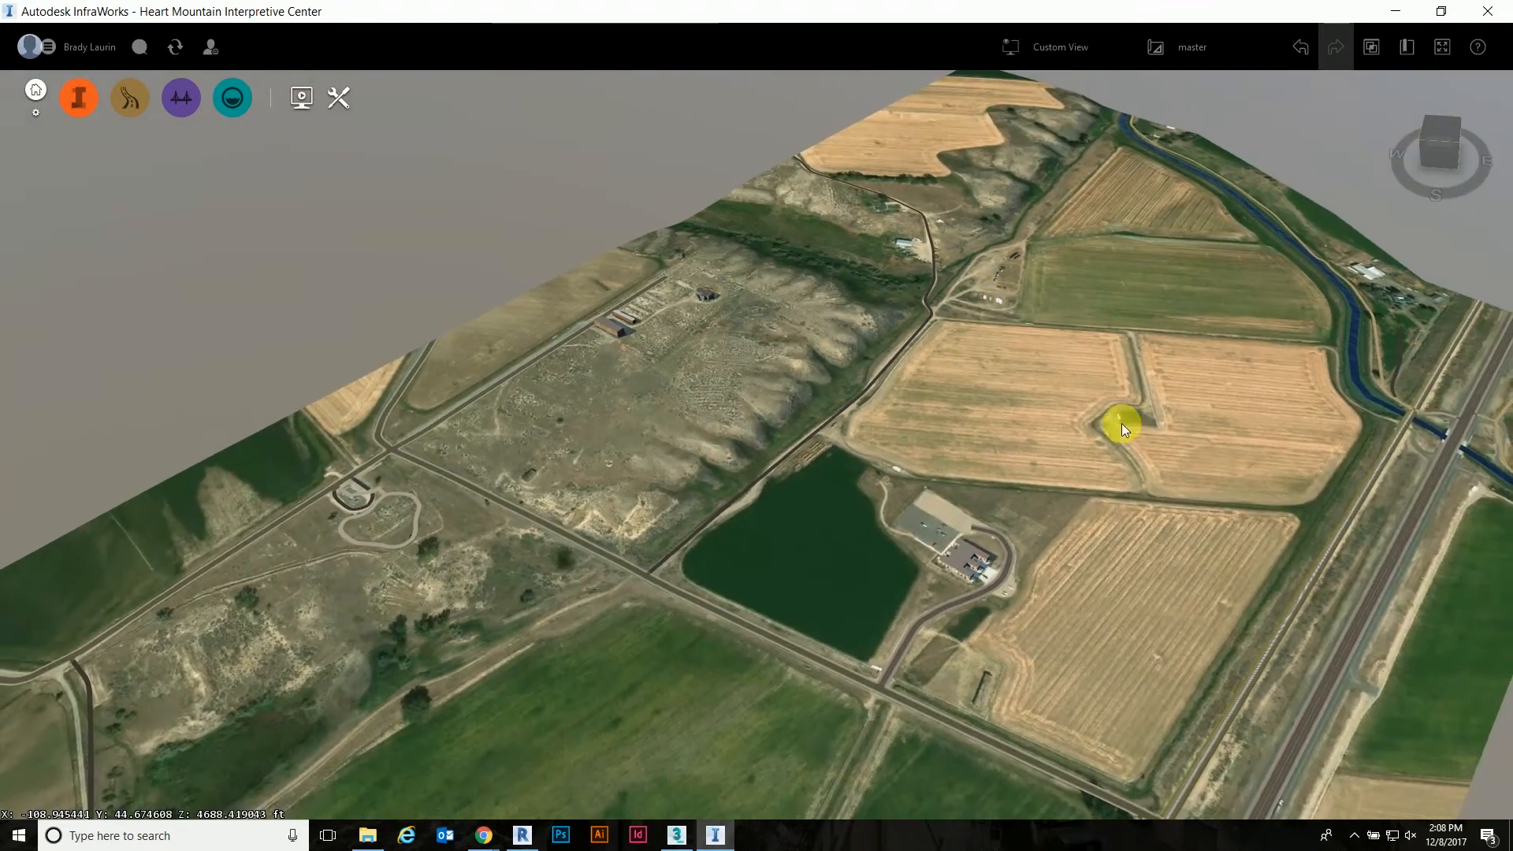
scroll(1363, 395, up, 5)
scroll(1388, 386, up, 2)
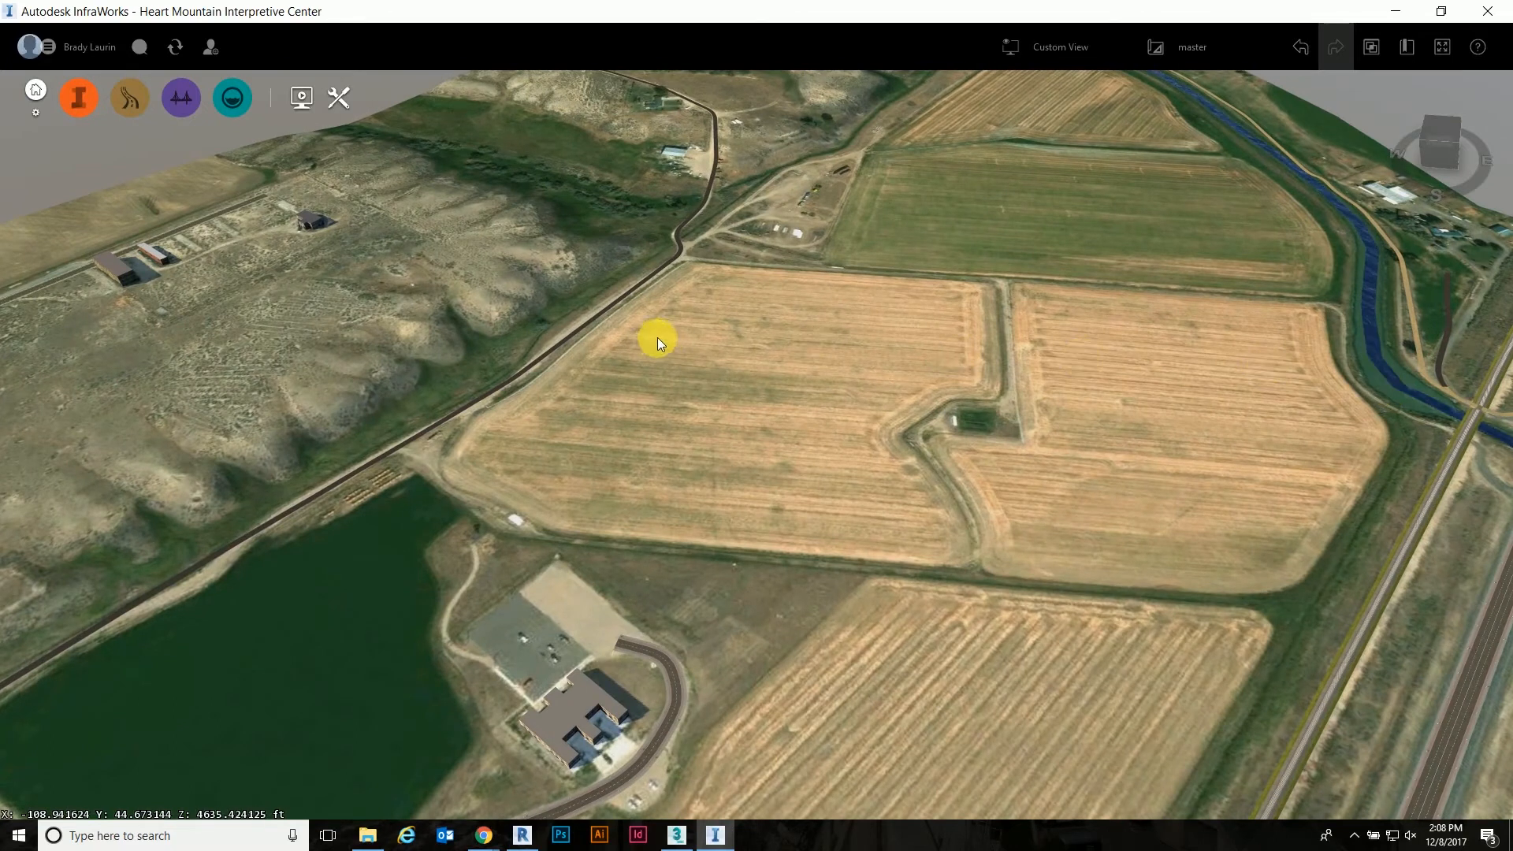
scroll(1037, 264, down, 5)
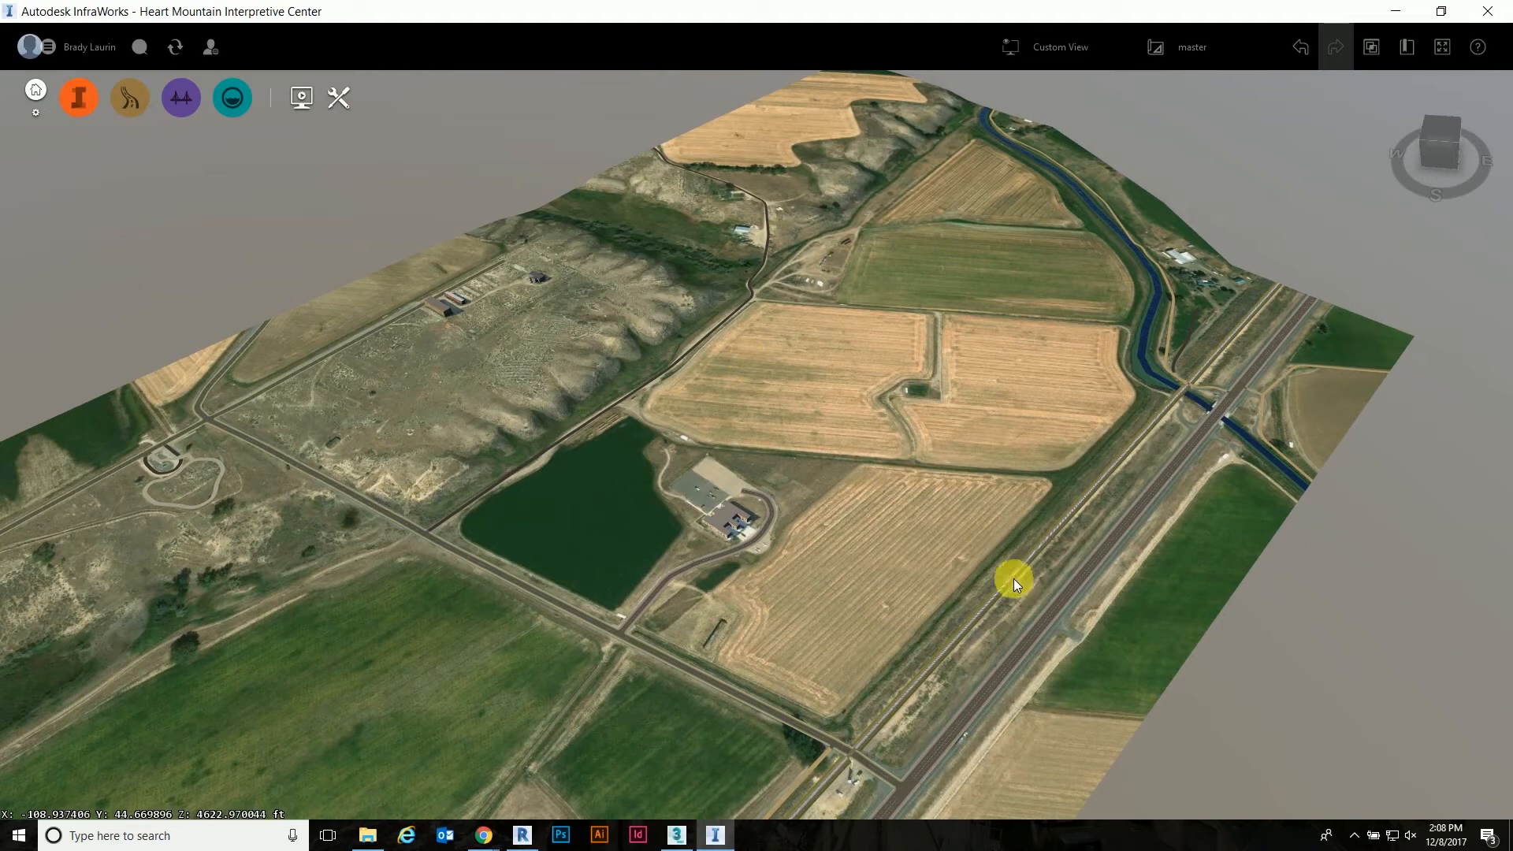
mouse_move(1009, 579)
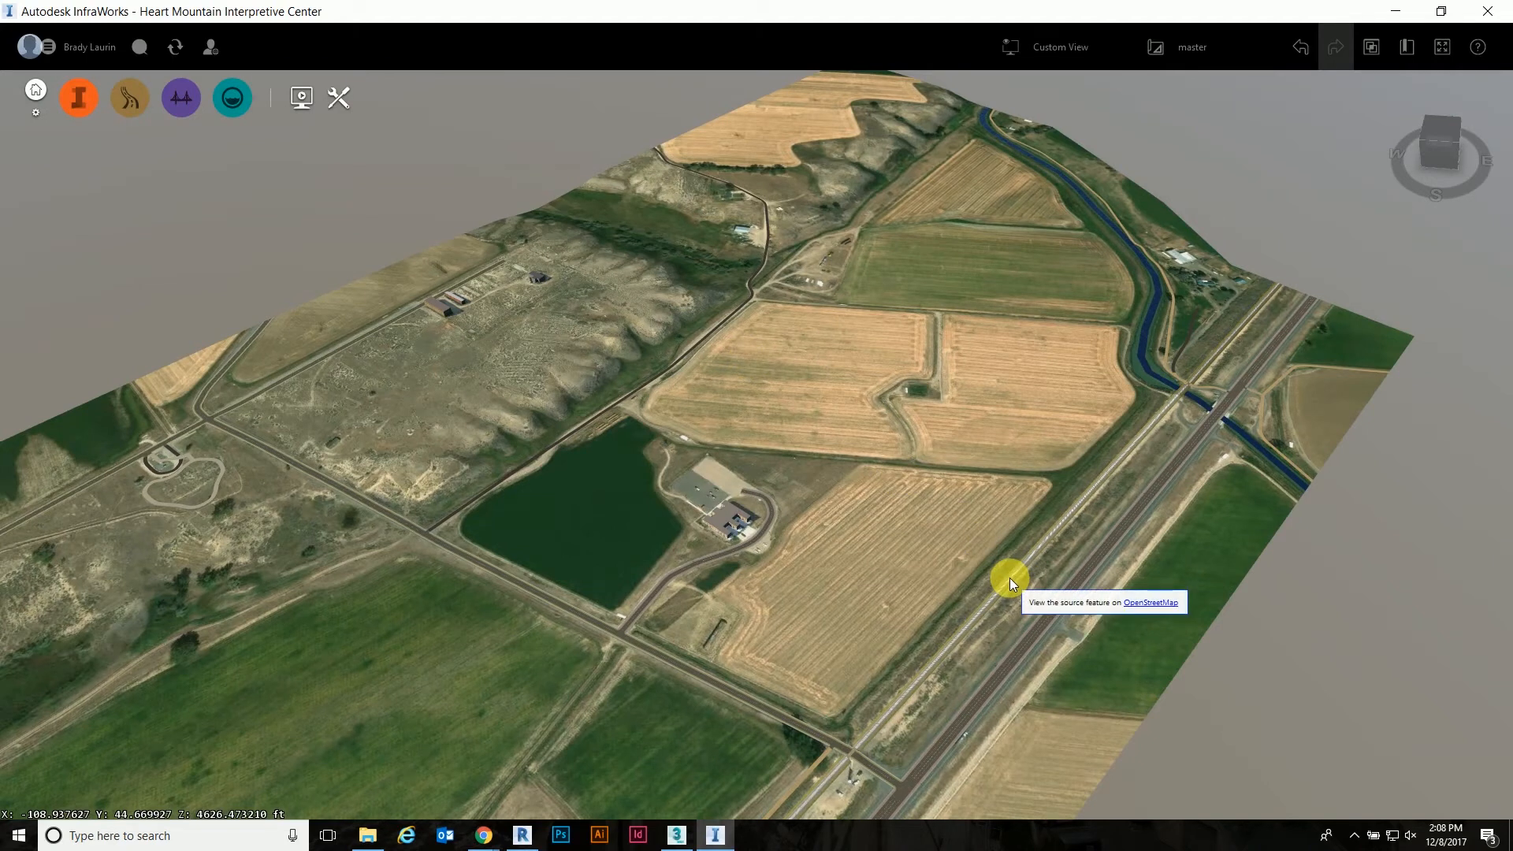
Step: Open the Feature Themes for the model
click(82, 102)
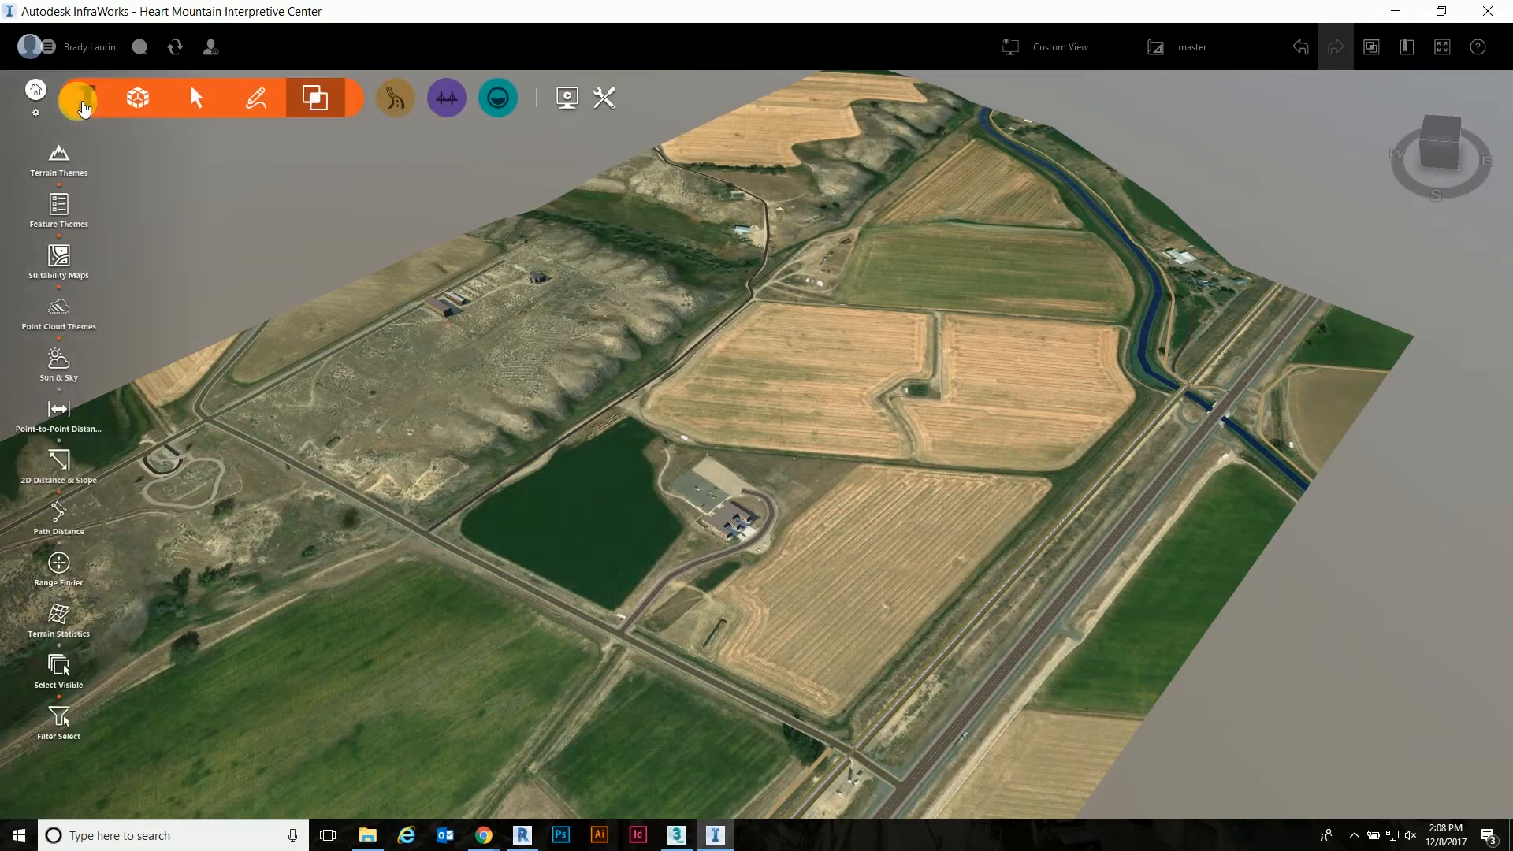
click(321, 100)
click(73, 213)
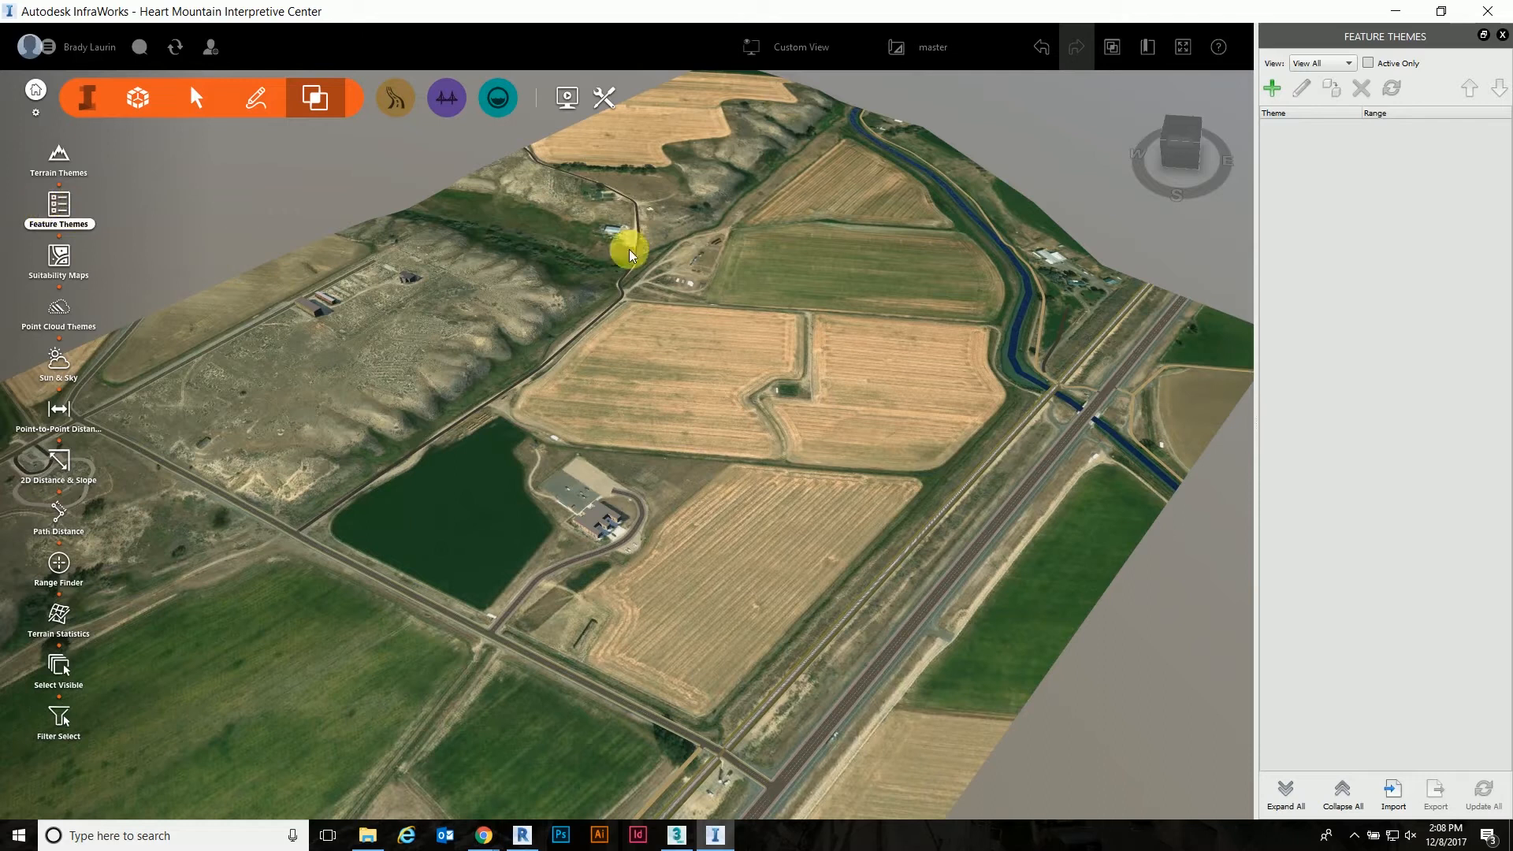
Step: Create a feature theme named Existing Buildings for the Buildings class, using 1 rule in red
click(1274, 88)
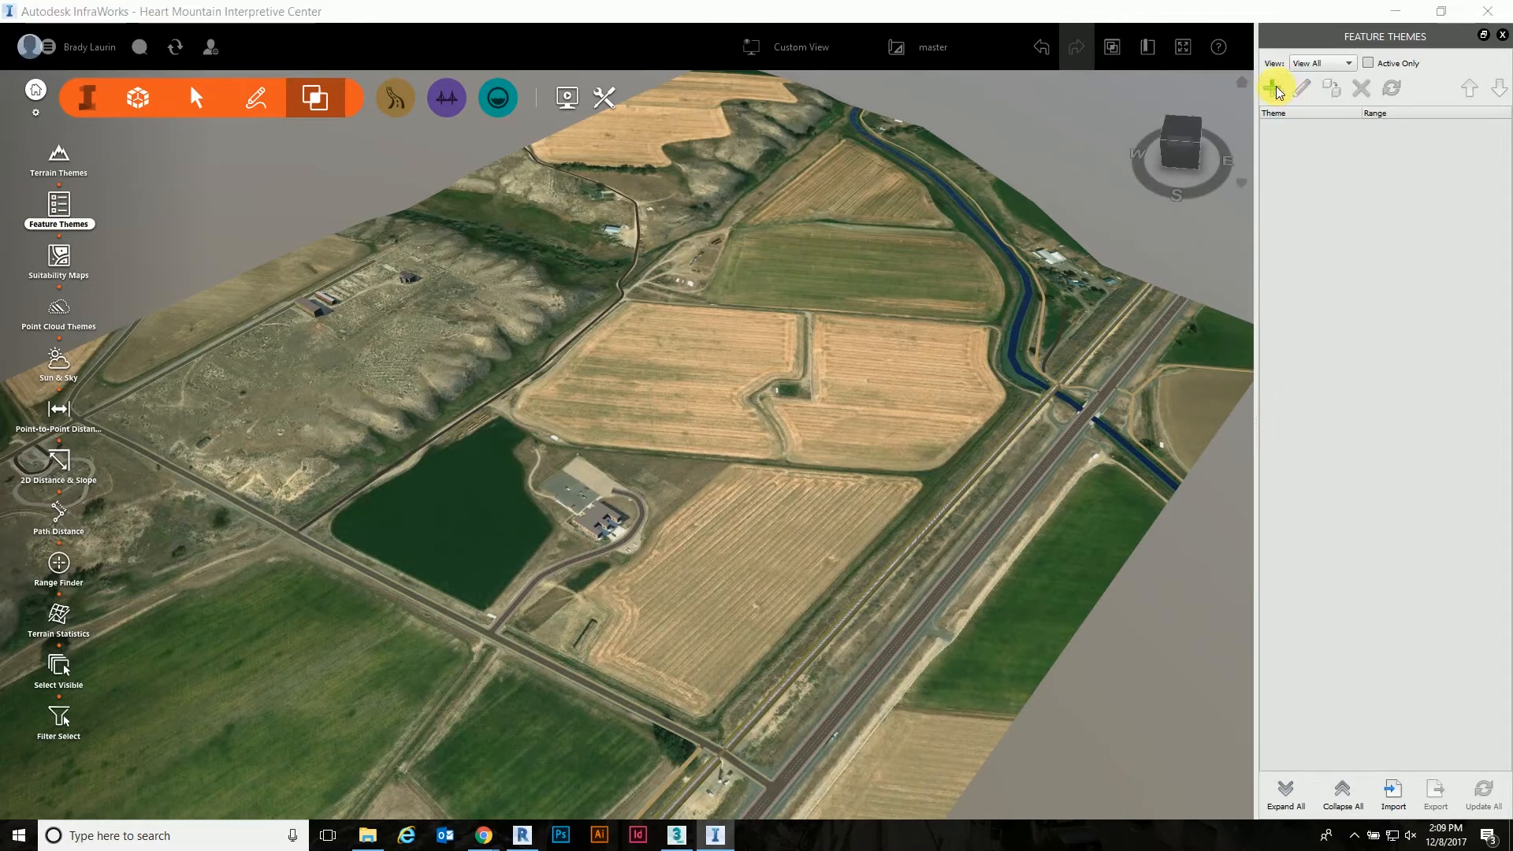
click(761, 304)
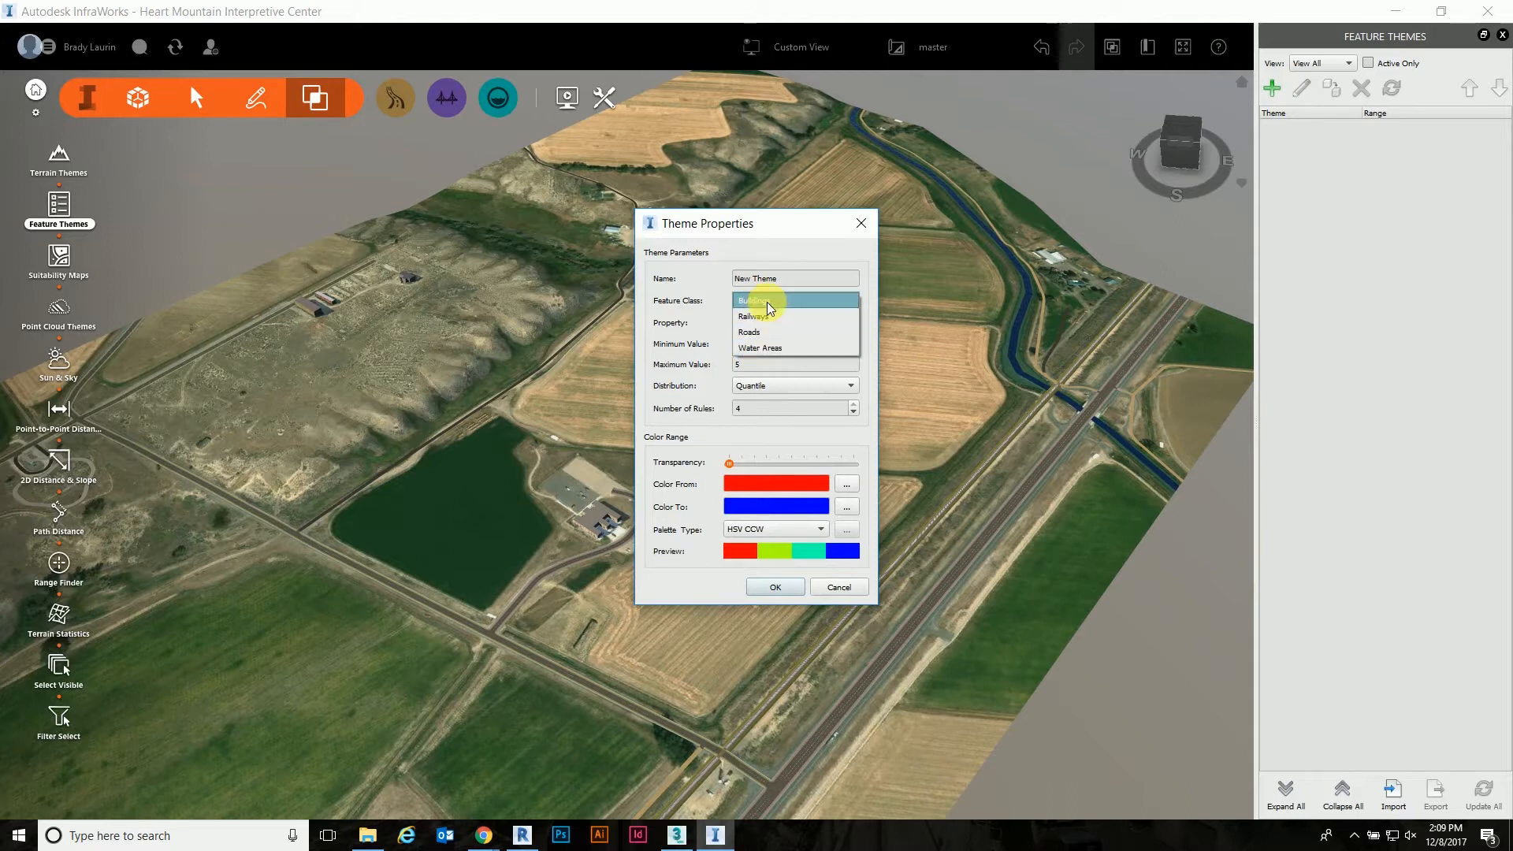
click(766, 301)
drag(781, 279, 727, 273)
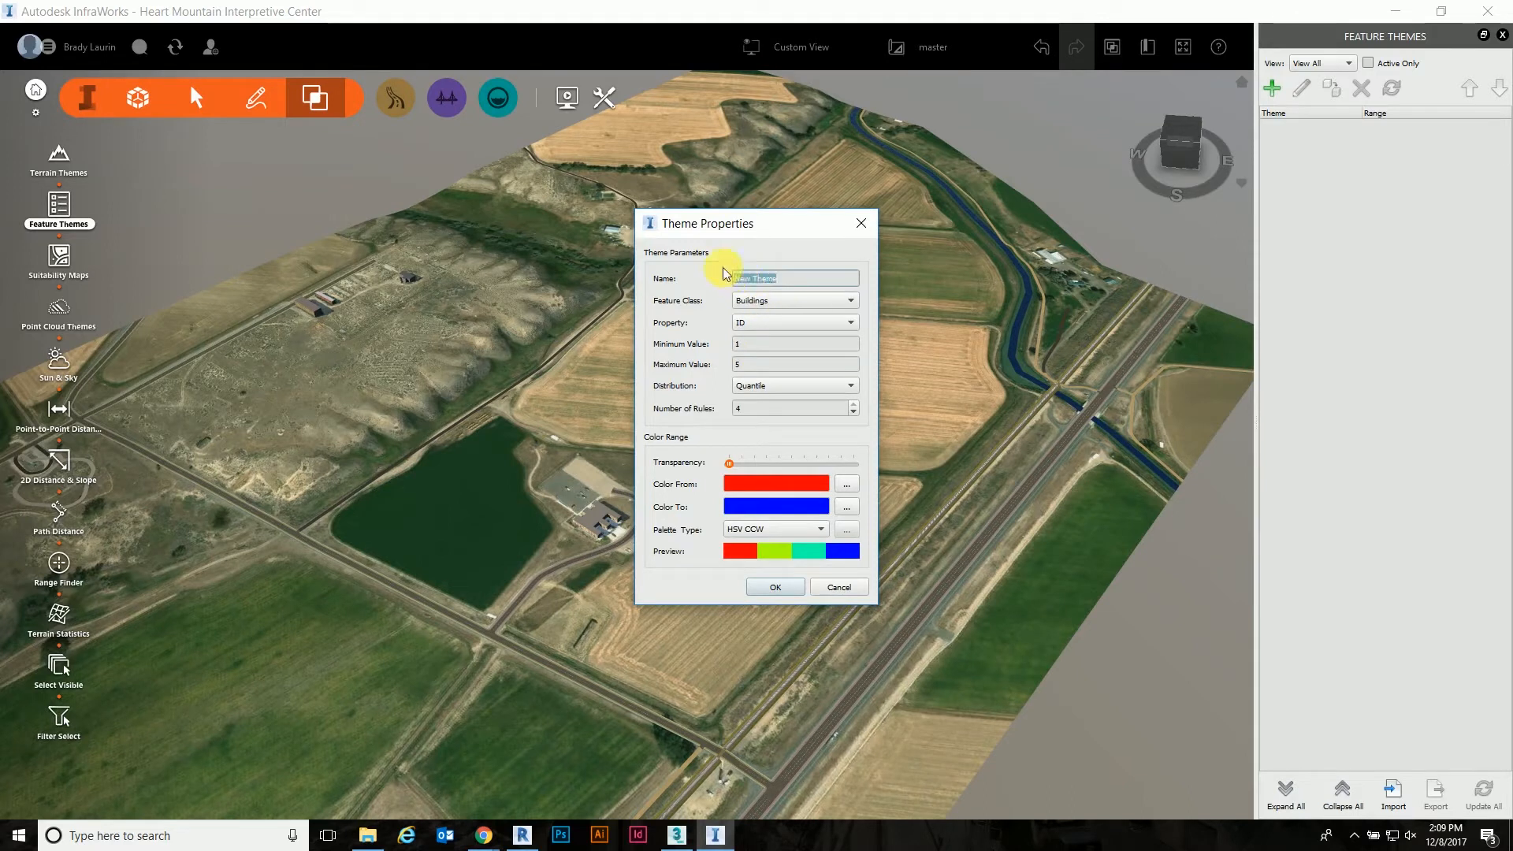
text(B)
text(xisting)
click(774, 411)
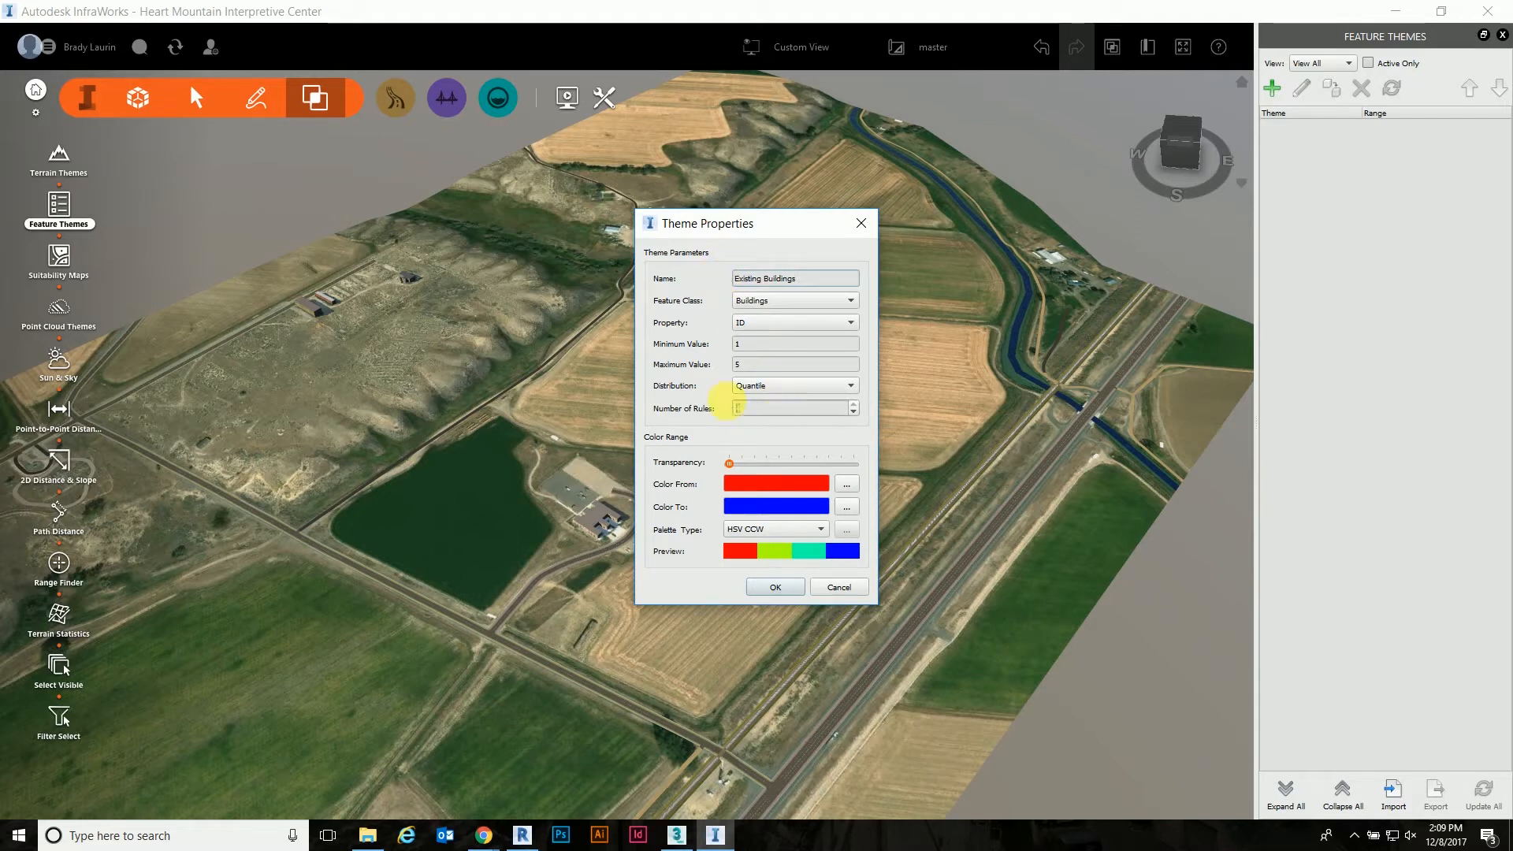
text(1)
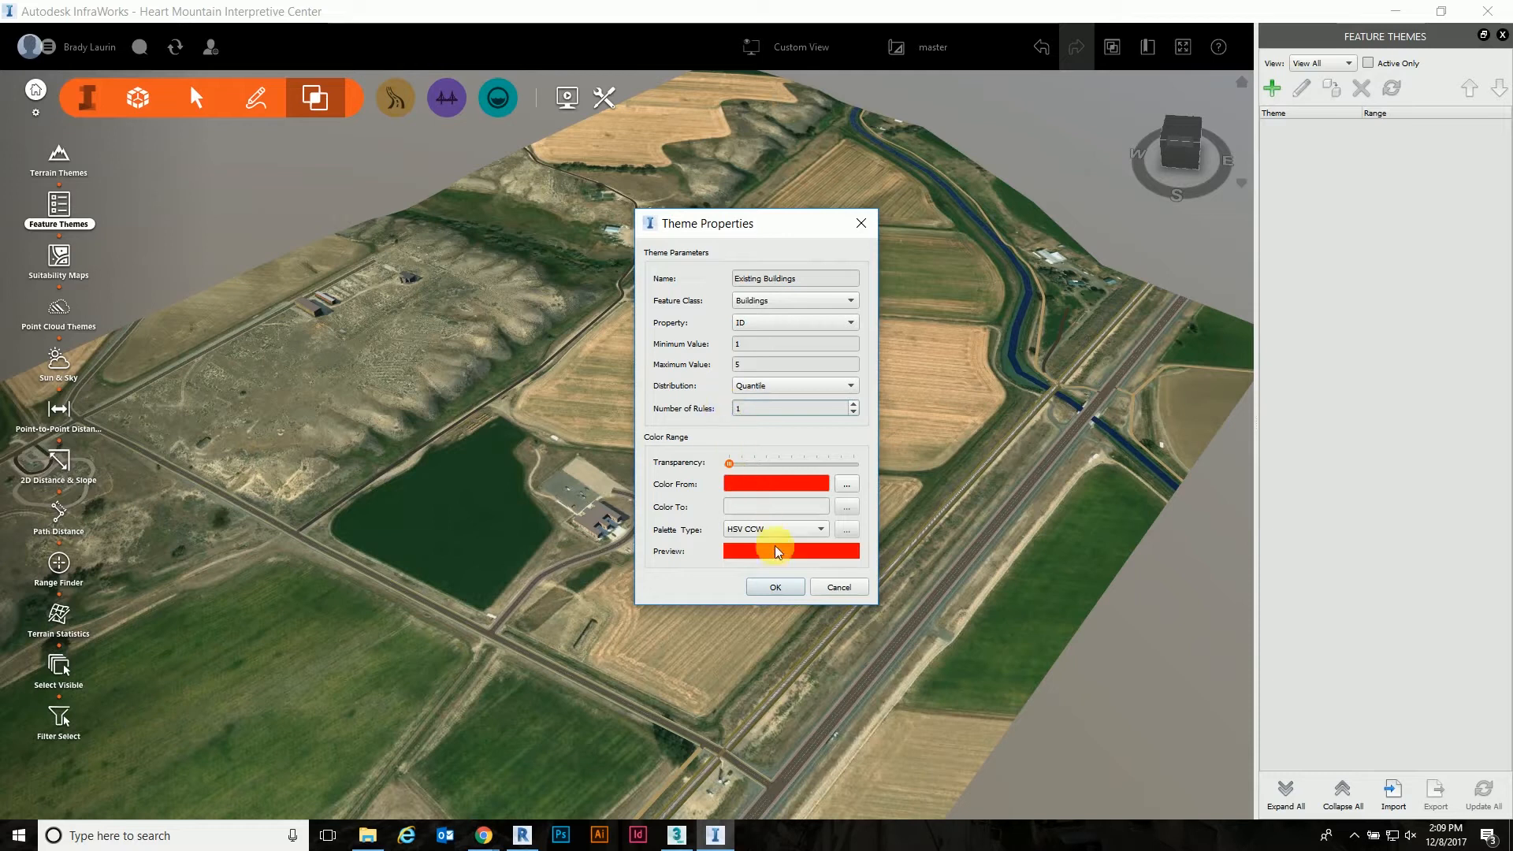
click(777, 587)
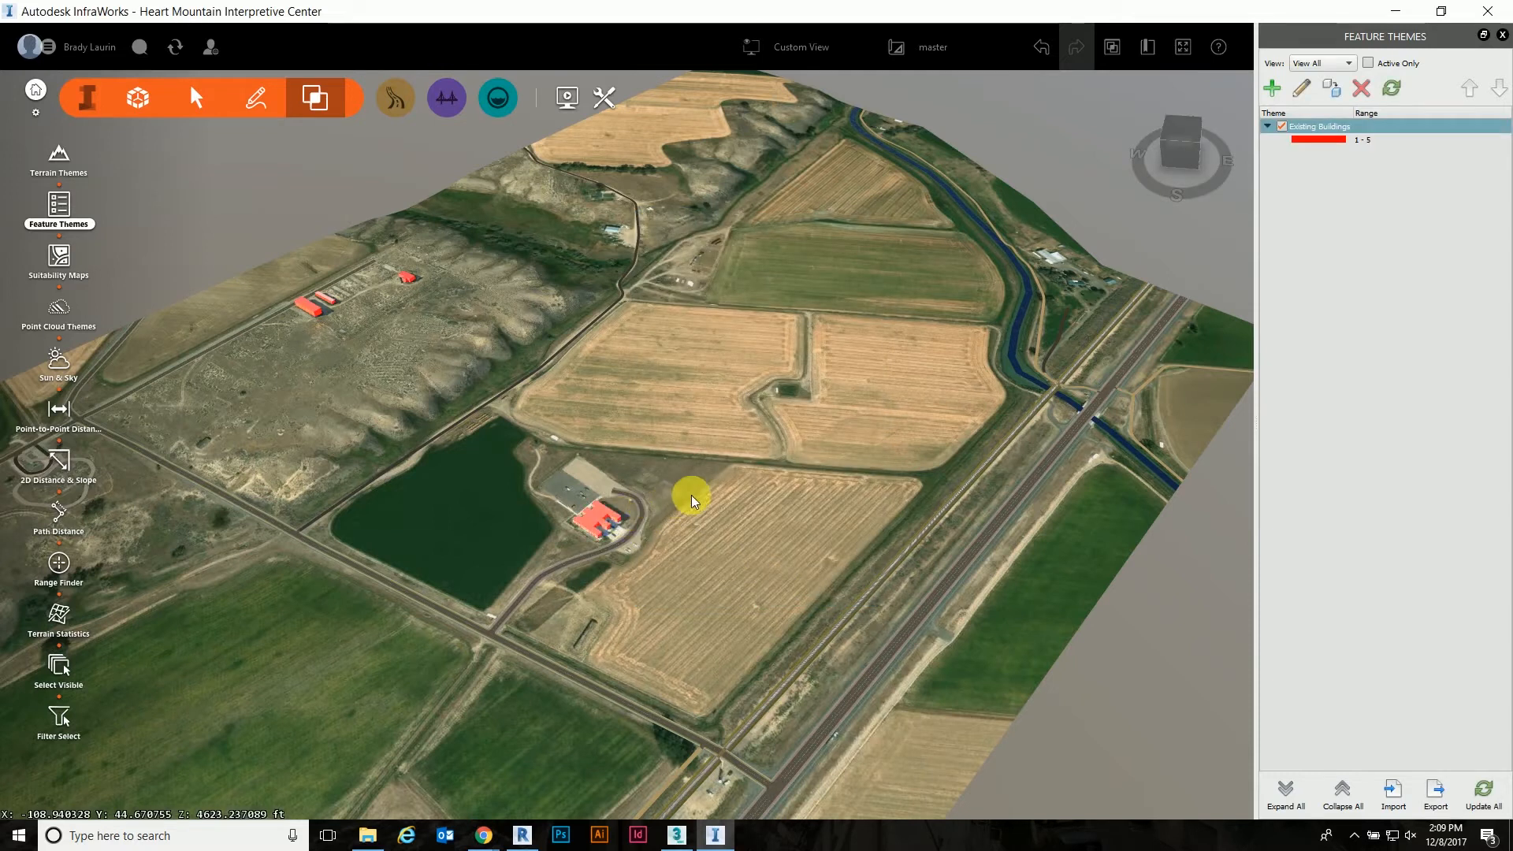
Step: Create a feature theme named Railways for the Railways class, using 1 rule and a light blue colour
scroll(792, 315, down, 3)
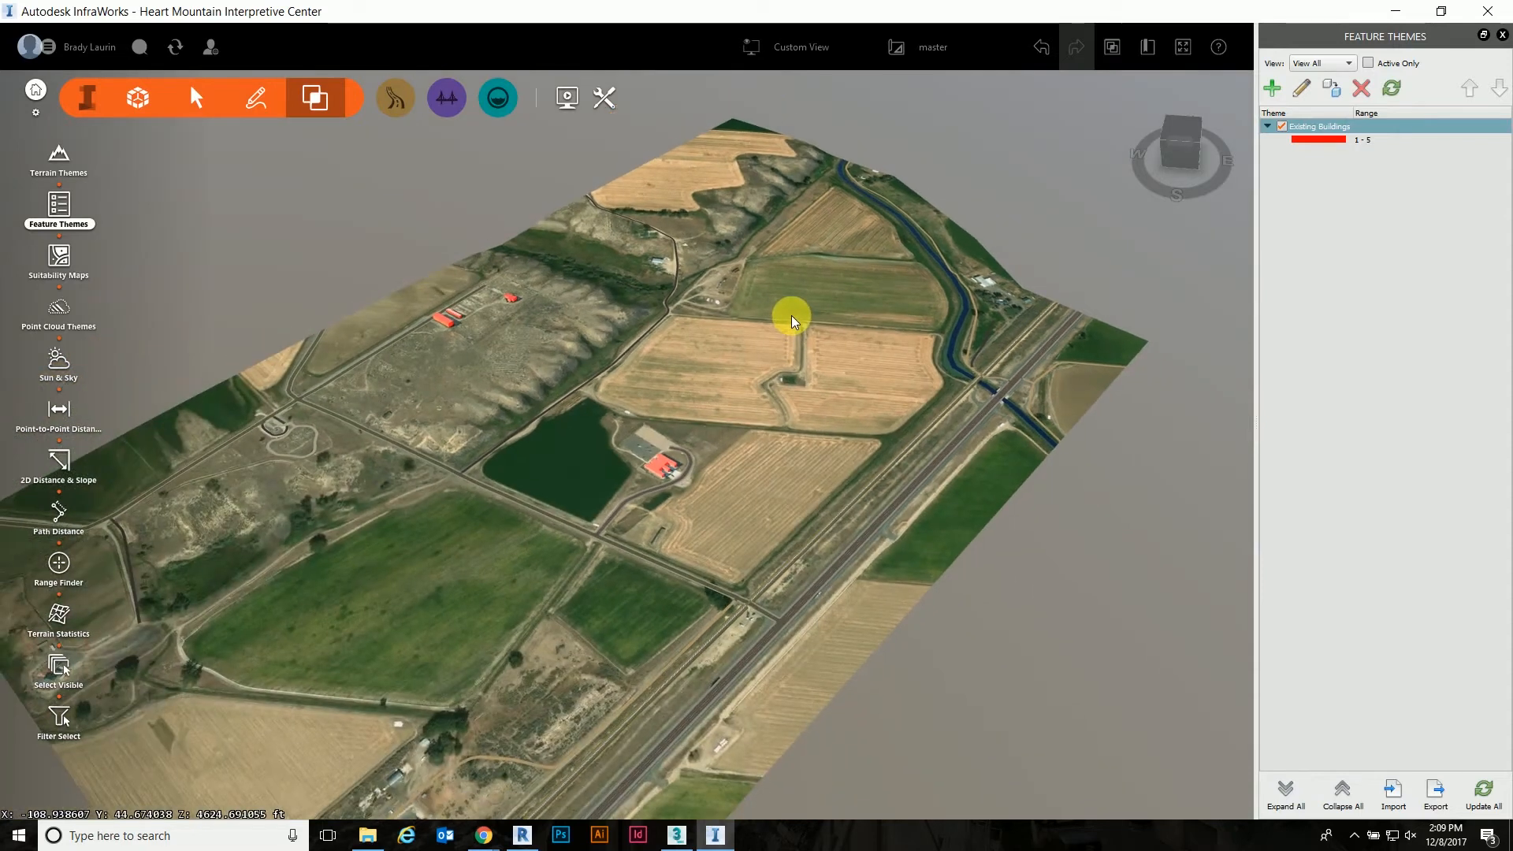
scroll(627, 451, up, 3)
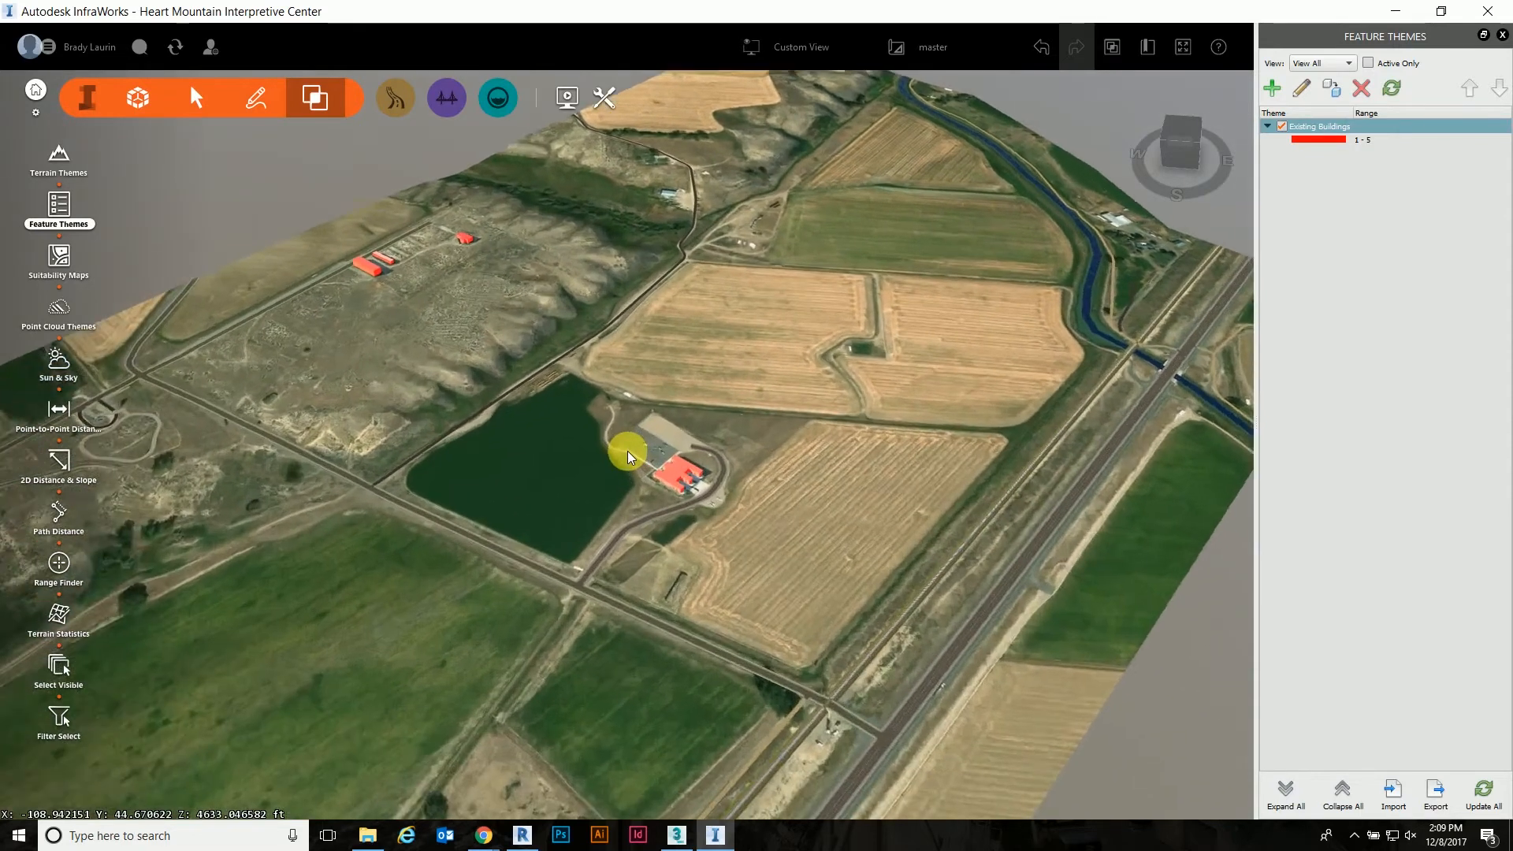
click(1269, 92)
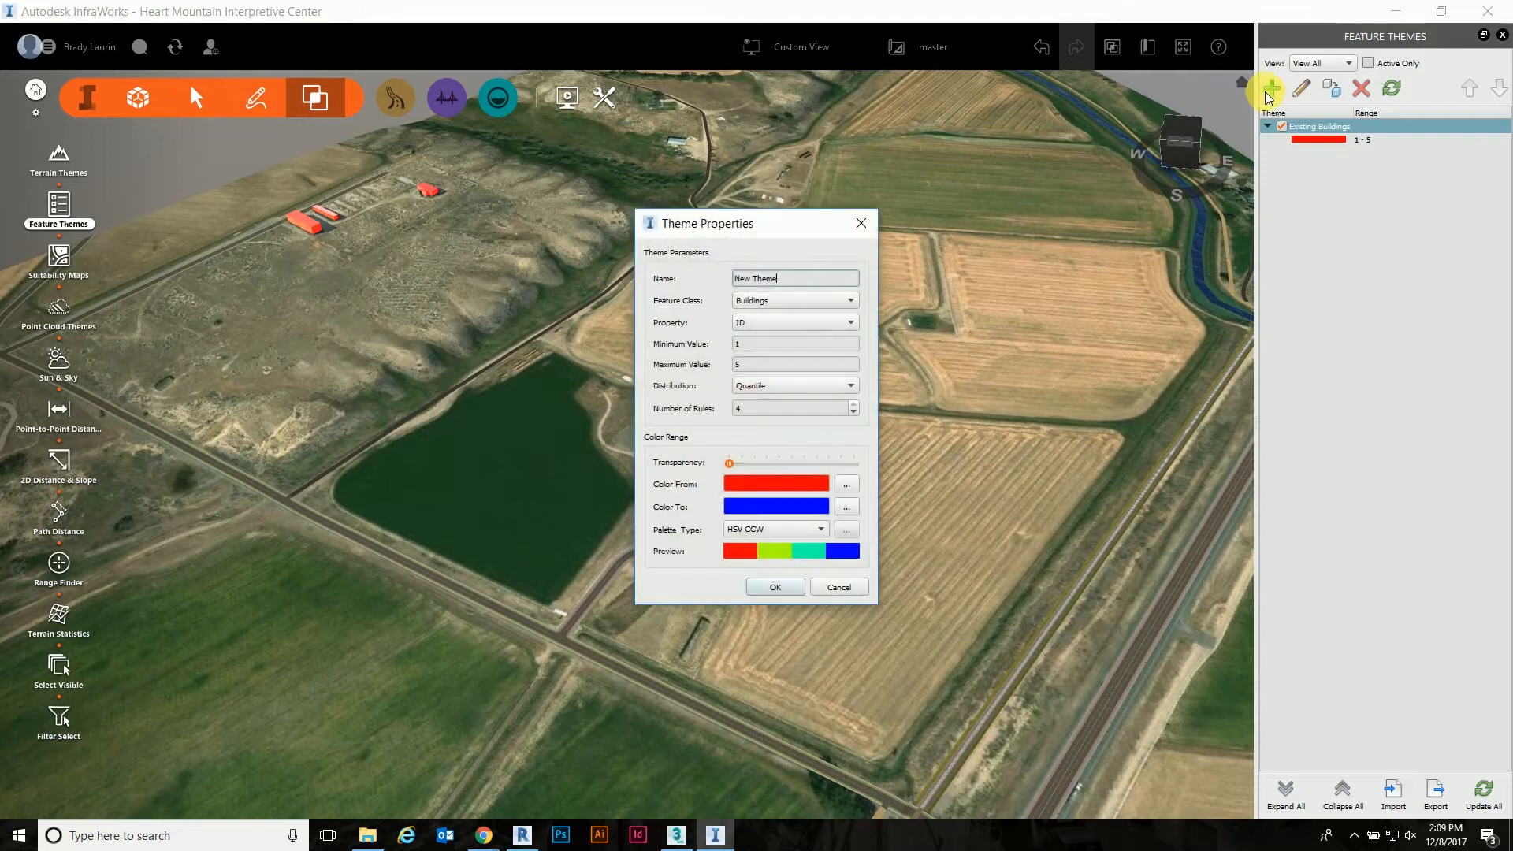
click(781, 300)
click(778, 310)
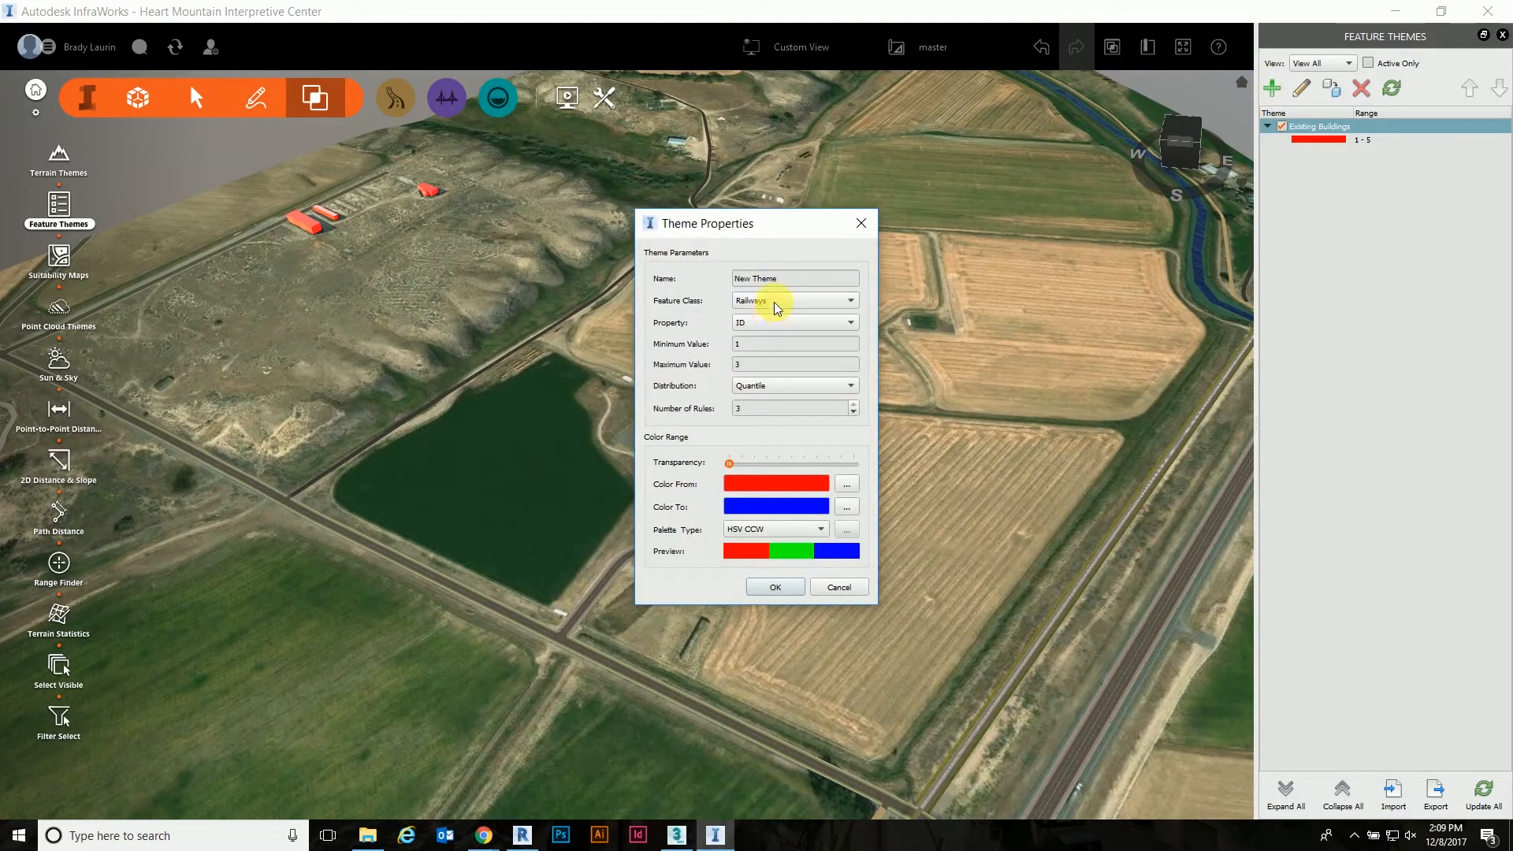
drag(778, 279, 733, 280)
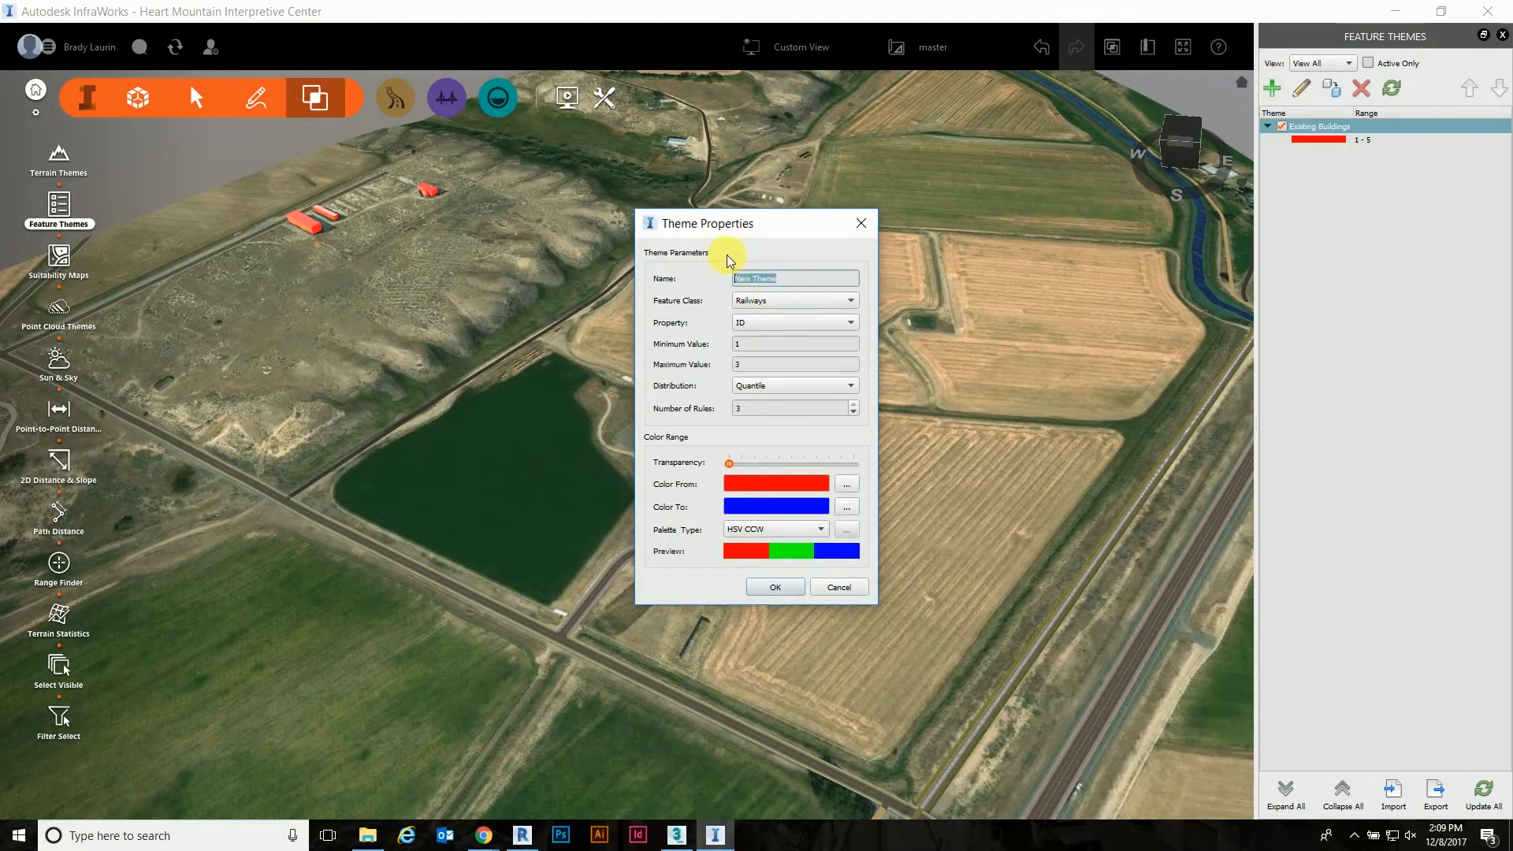
text(Railways)
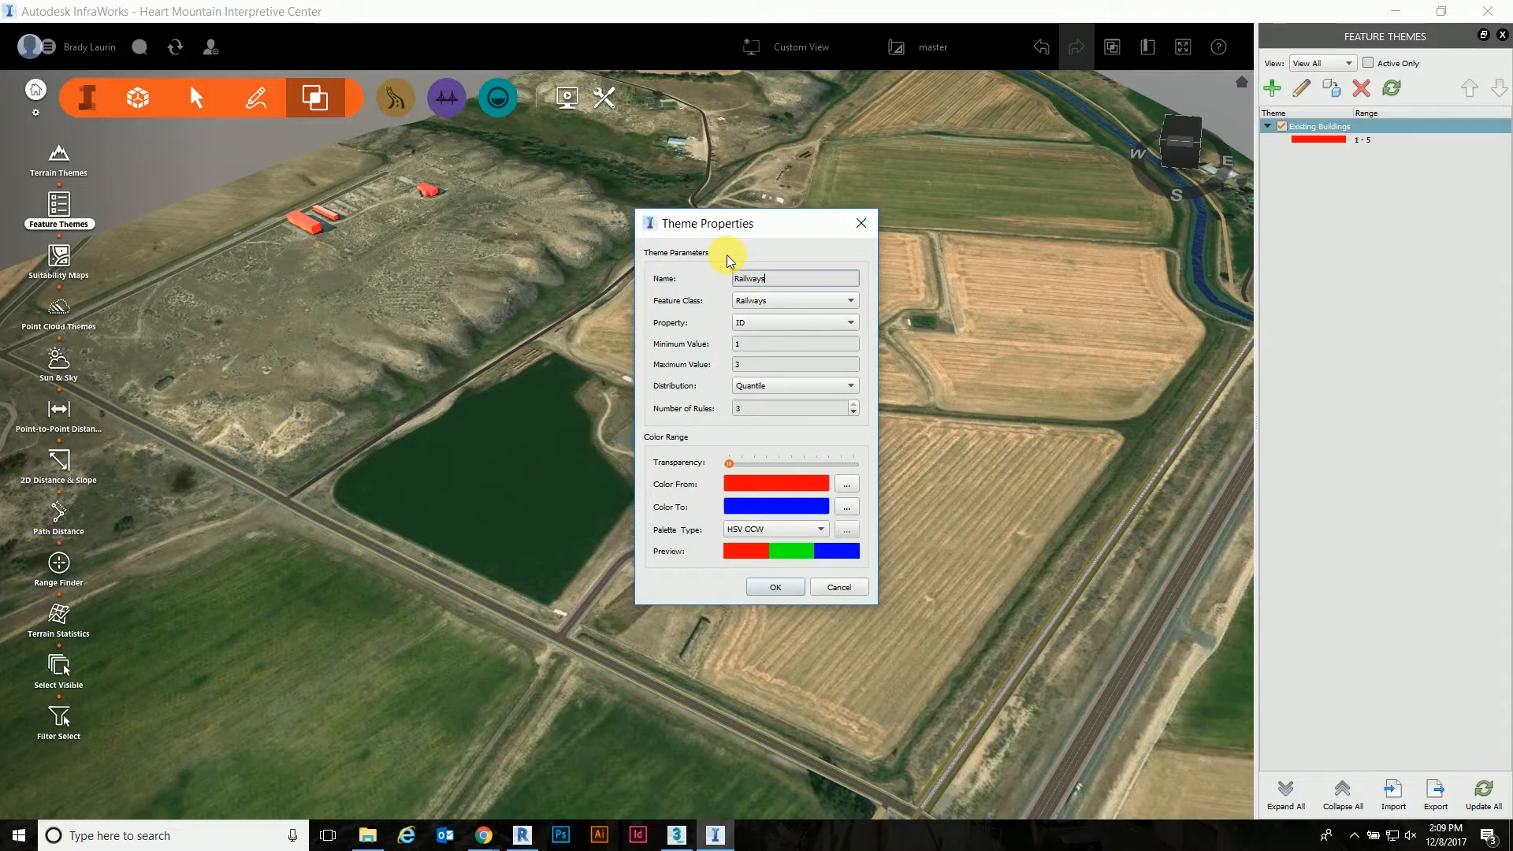
click(737, 408)
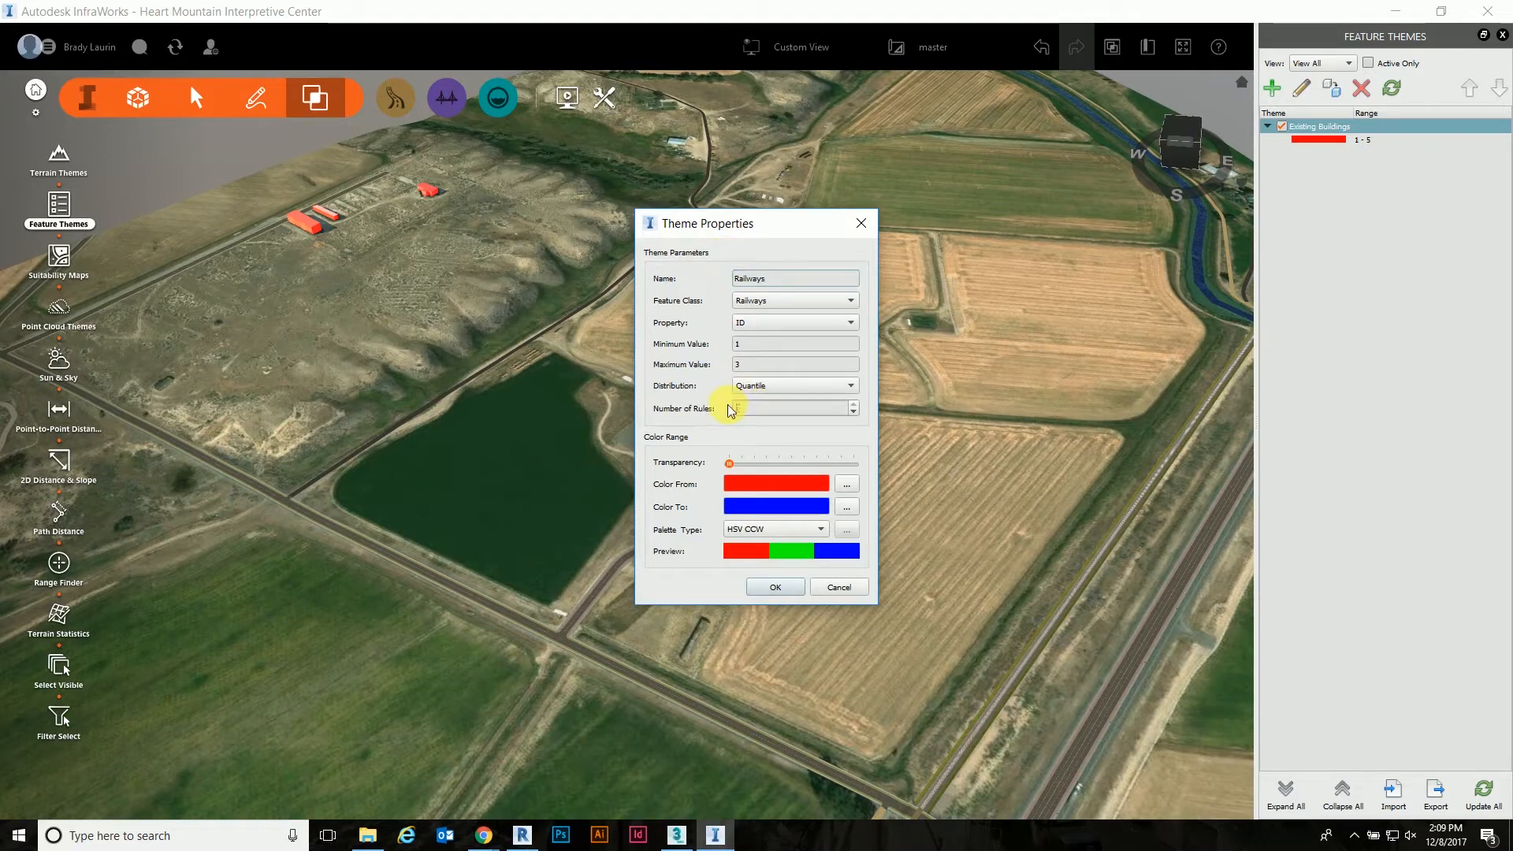
click(846, 483)
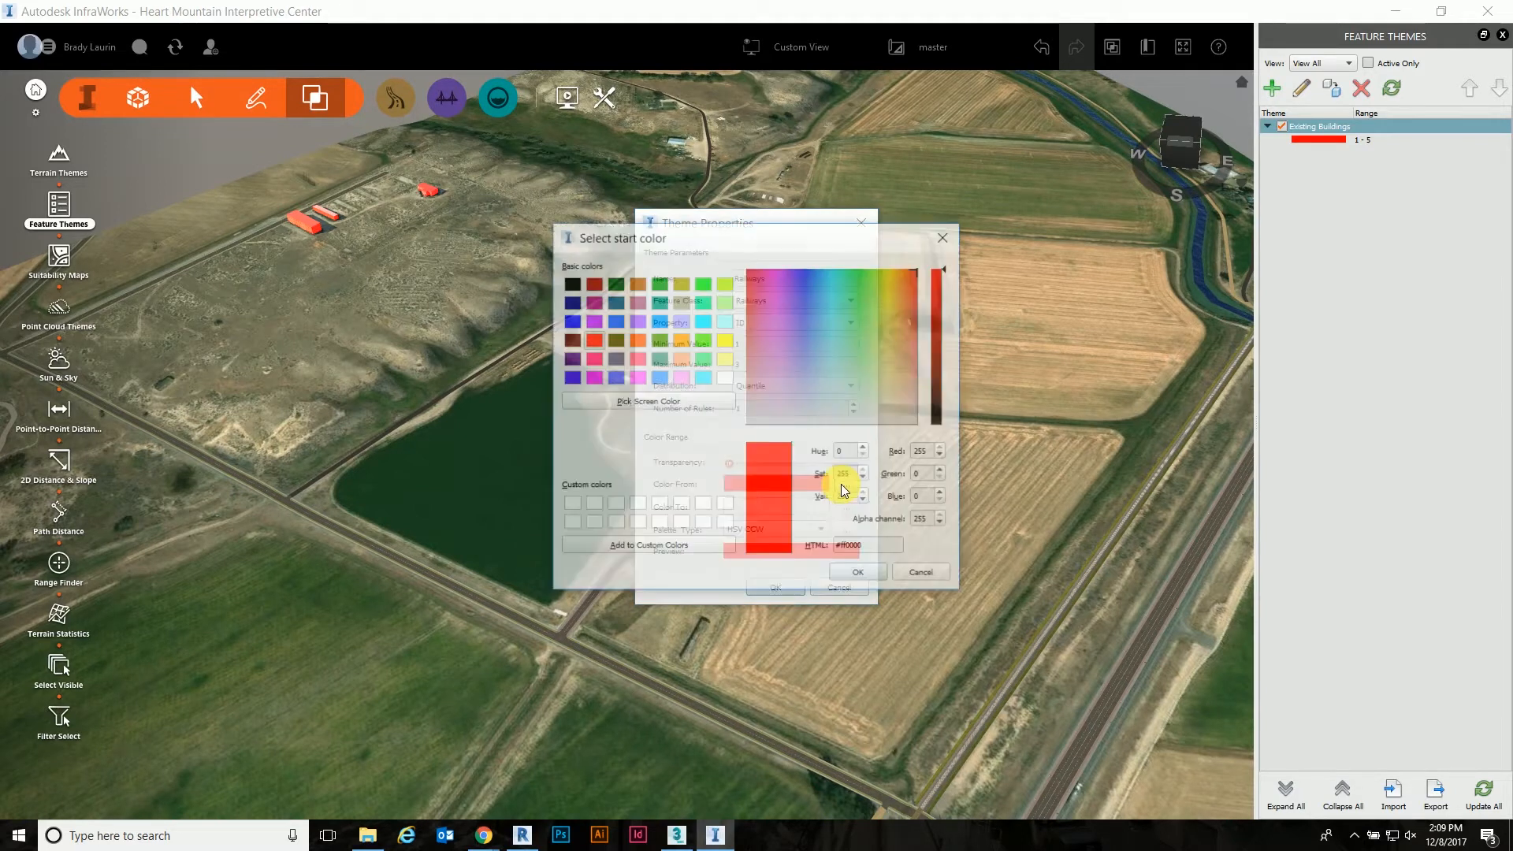
click(657, 320)
click(860, 574)
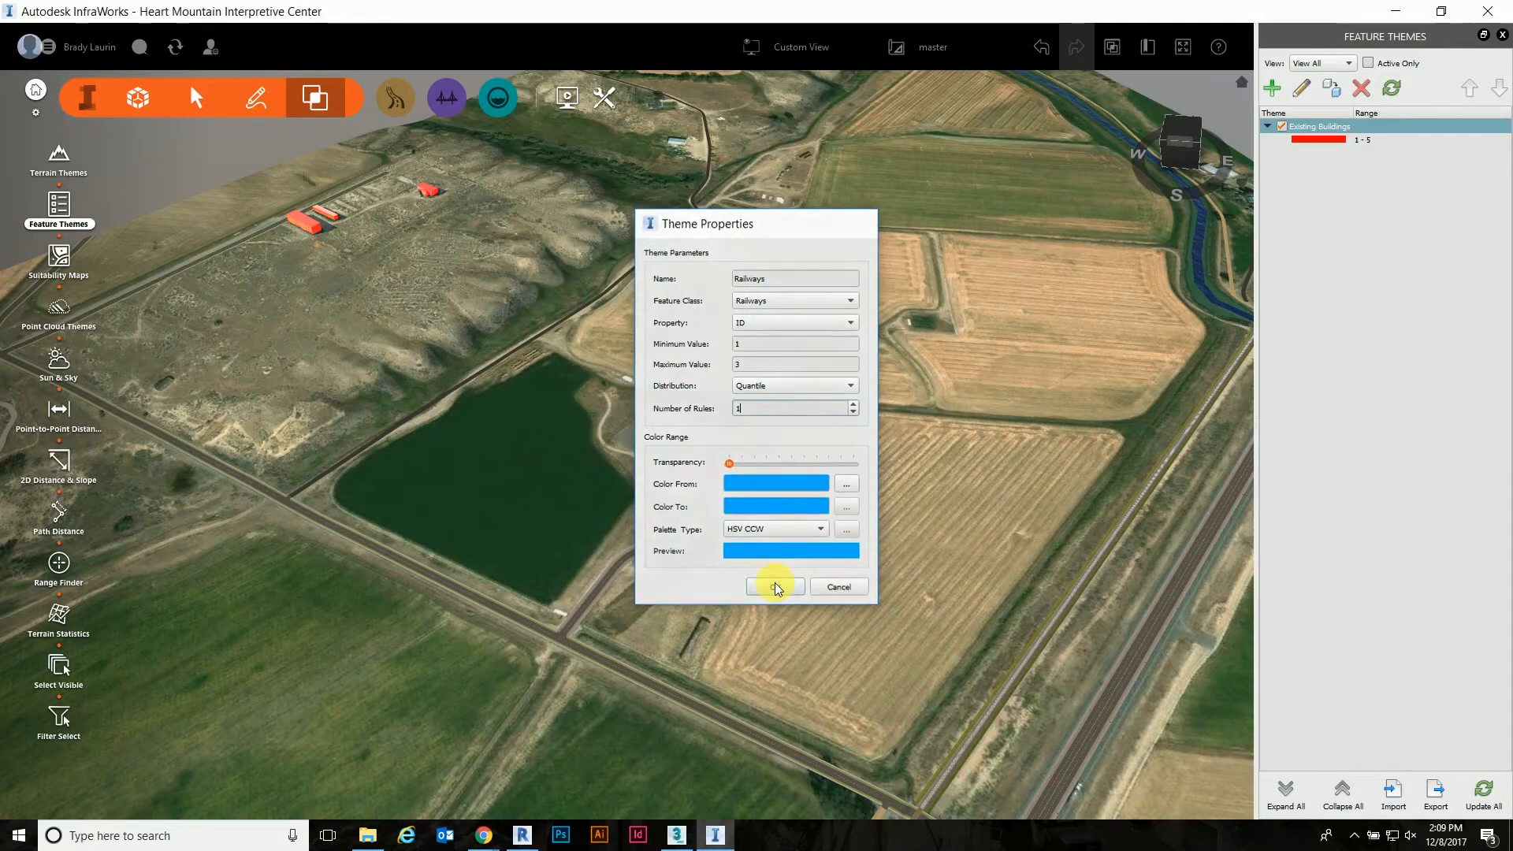
click(775, 587)
Step: Create a feature theme named Roads and Paths for the Roads class, using 1 rule and a teal green colour
click(1272, 88)
click(807, 300)
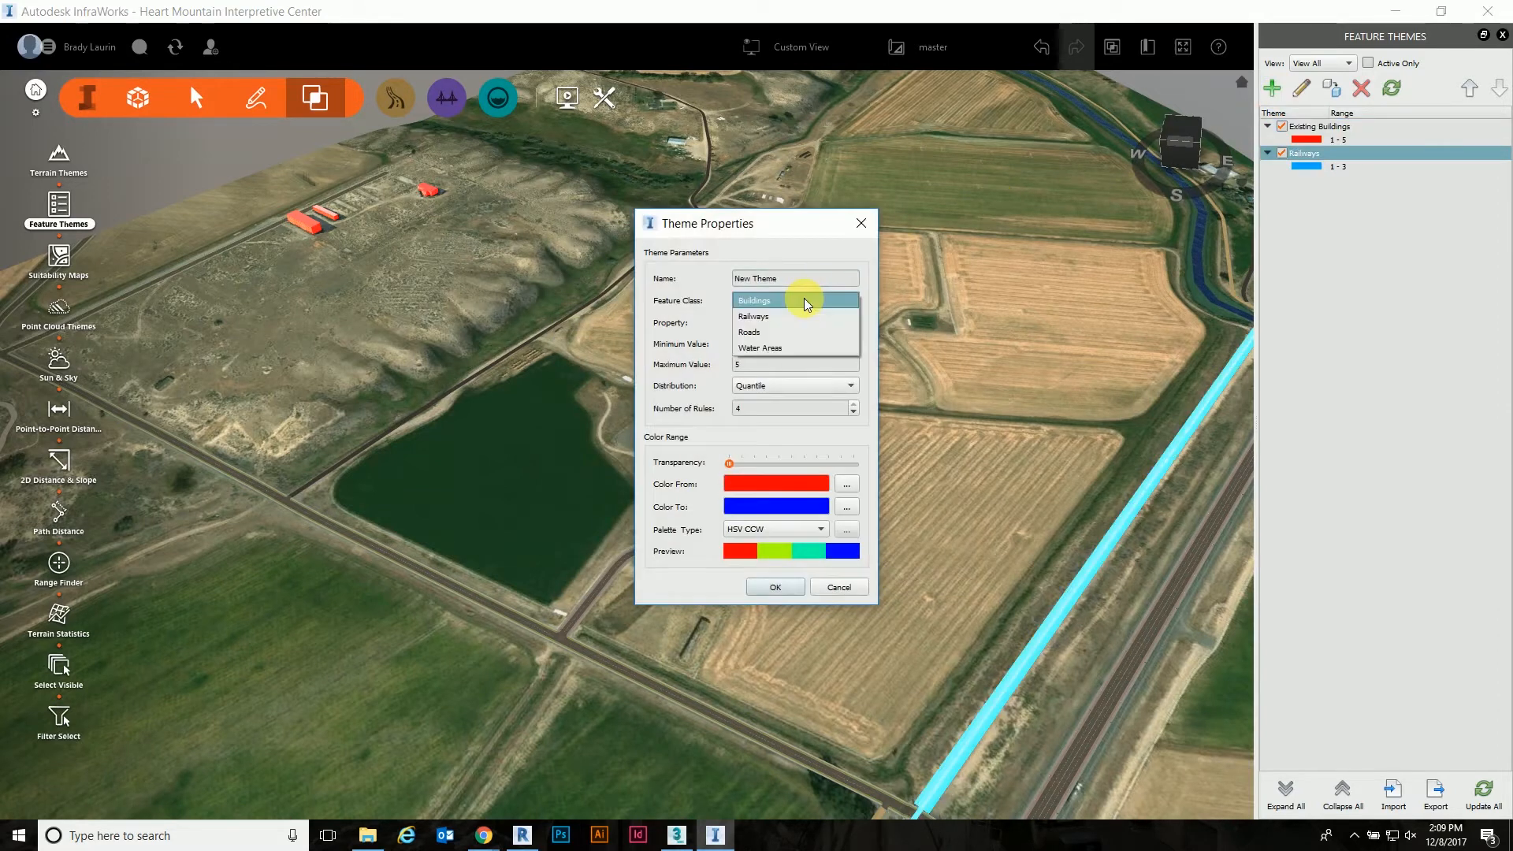
click(757, 332)
text(Roads)
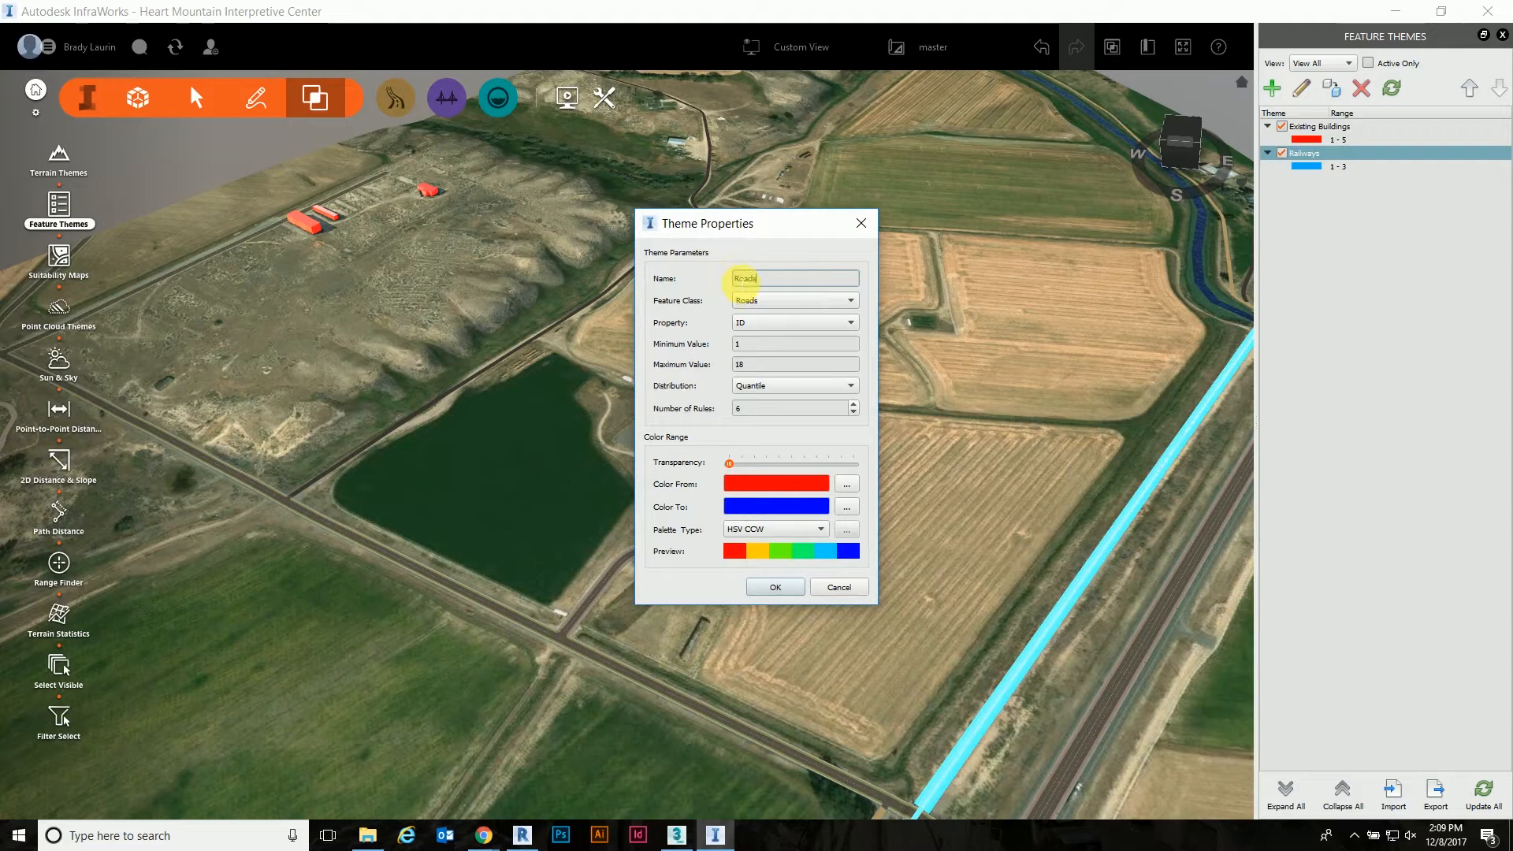
text( and Paths)
double_click(770, 409)
text(1)
click(846, 484)
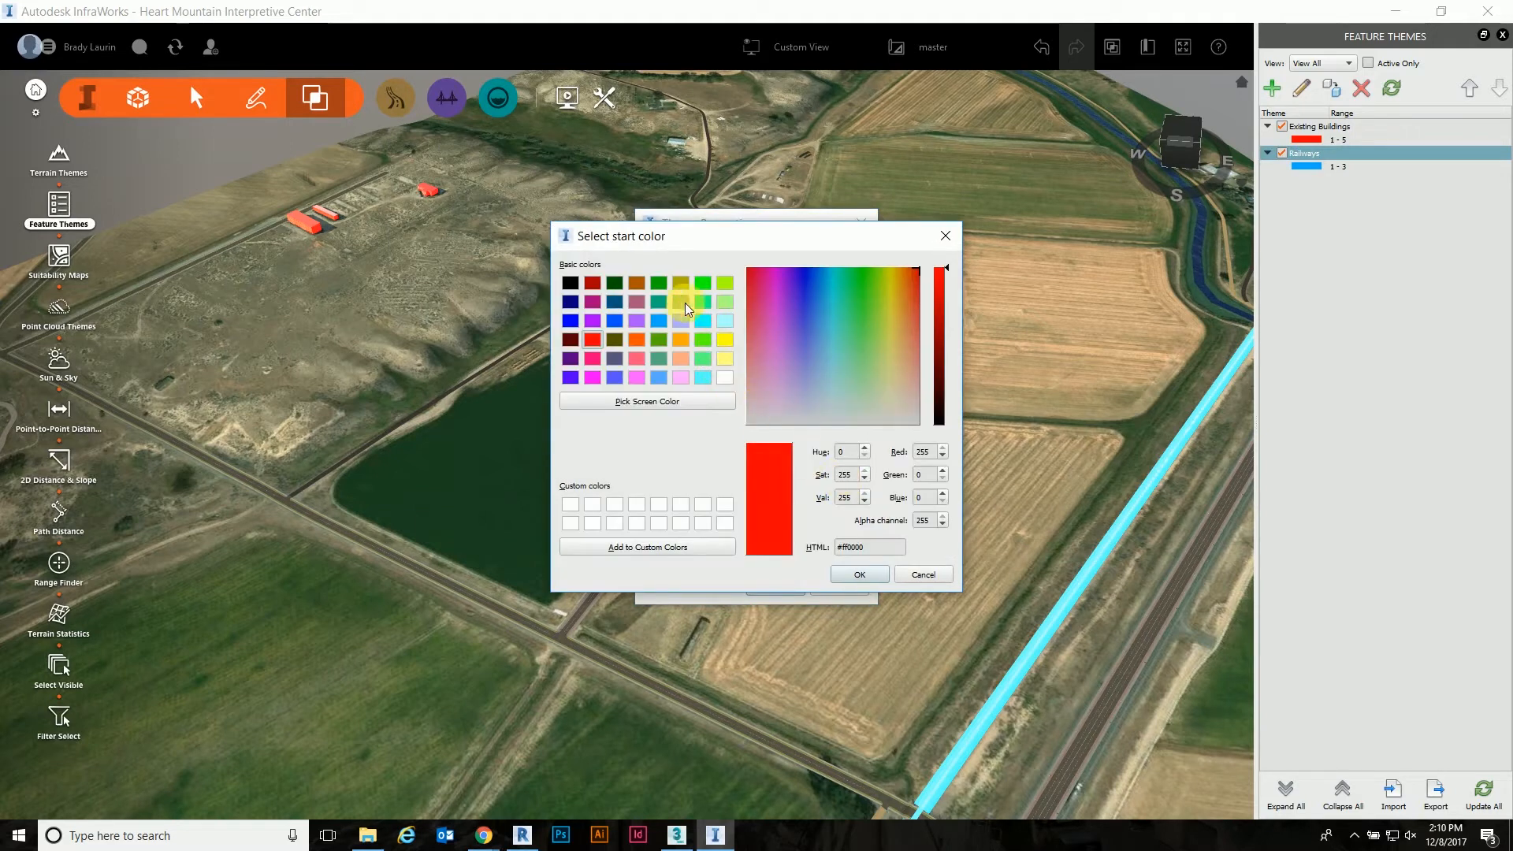
click(660, 304)
click(859, 575)
click(795, 584)
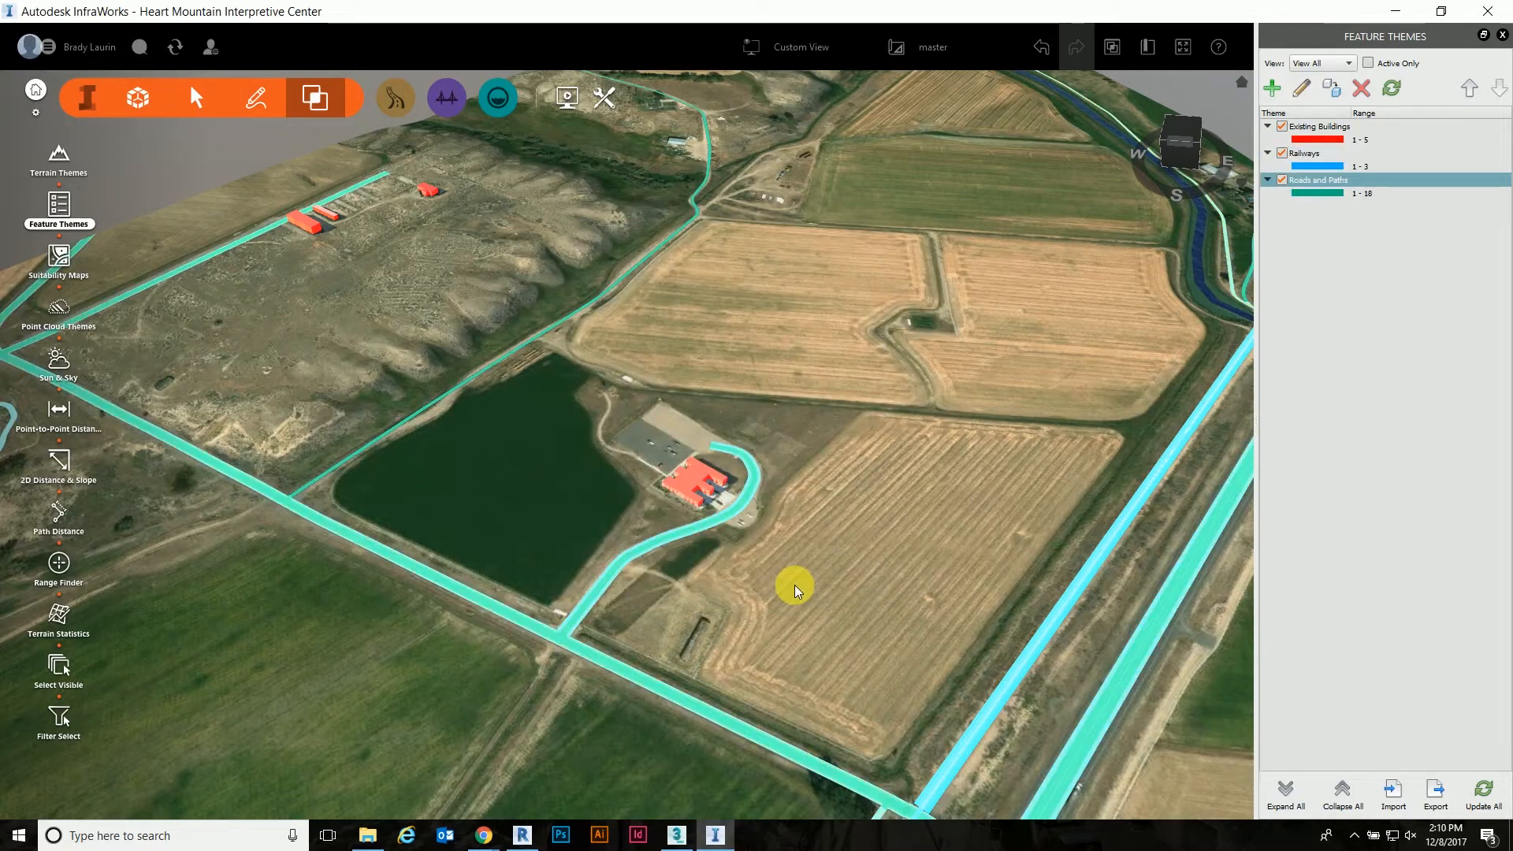
Step: Create a feature theme named Canal for the Water Areas class in dark blue
click(1273, 87)
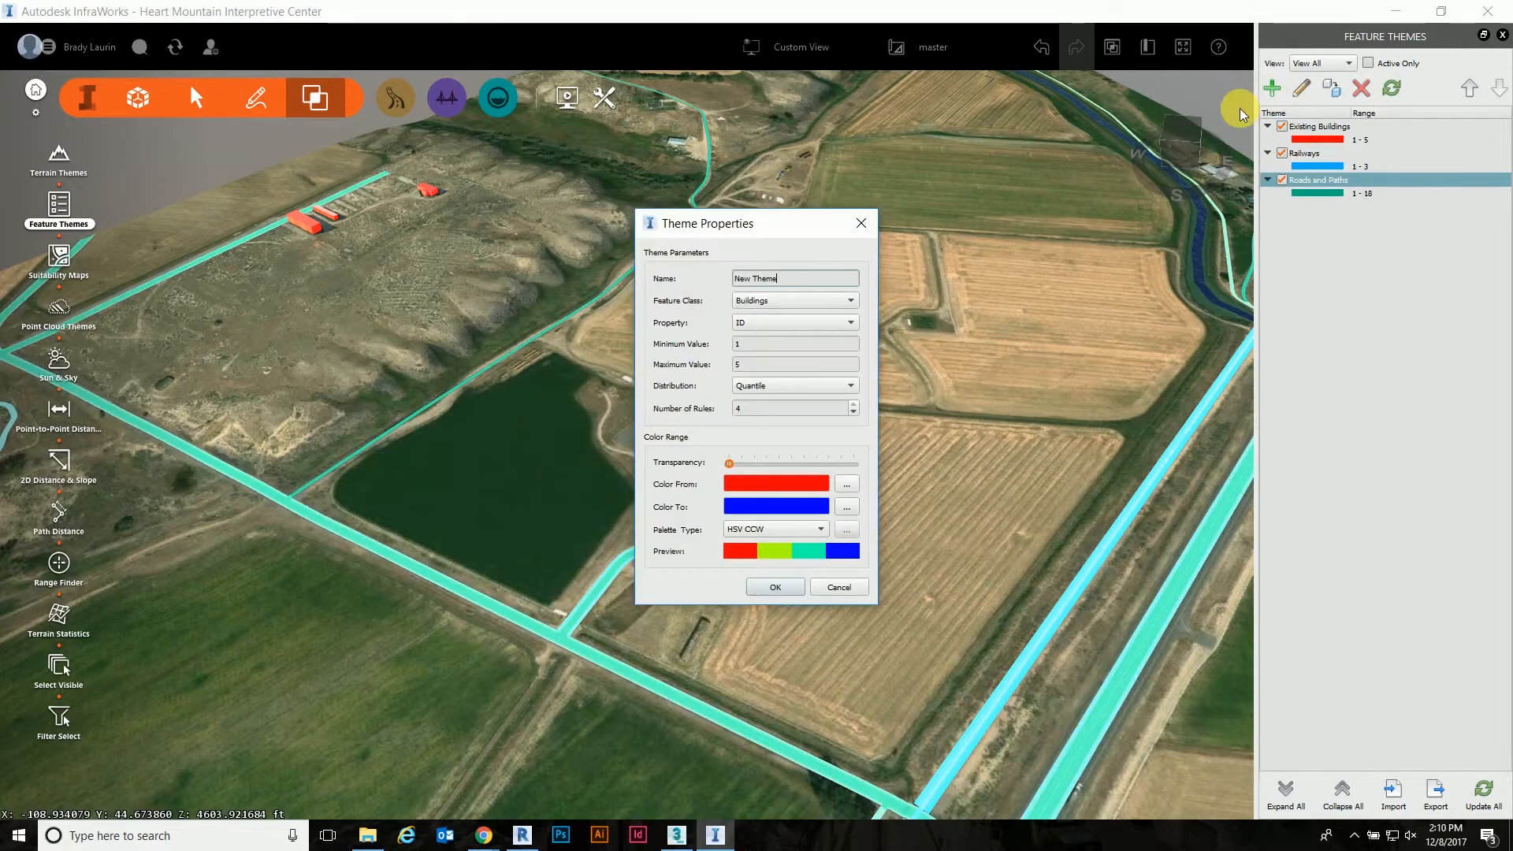
click(794, 301)
click(782, 347)
drag(784, 279, 726, 281)
text(Can)
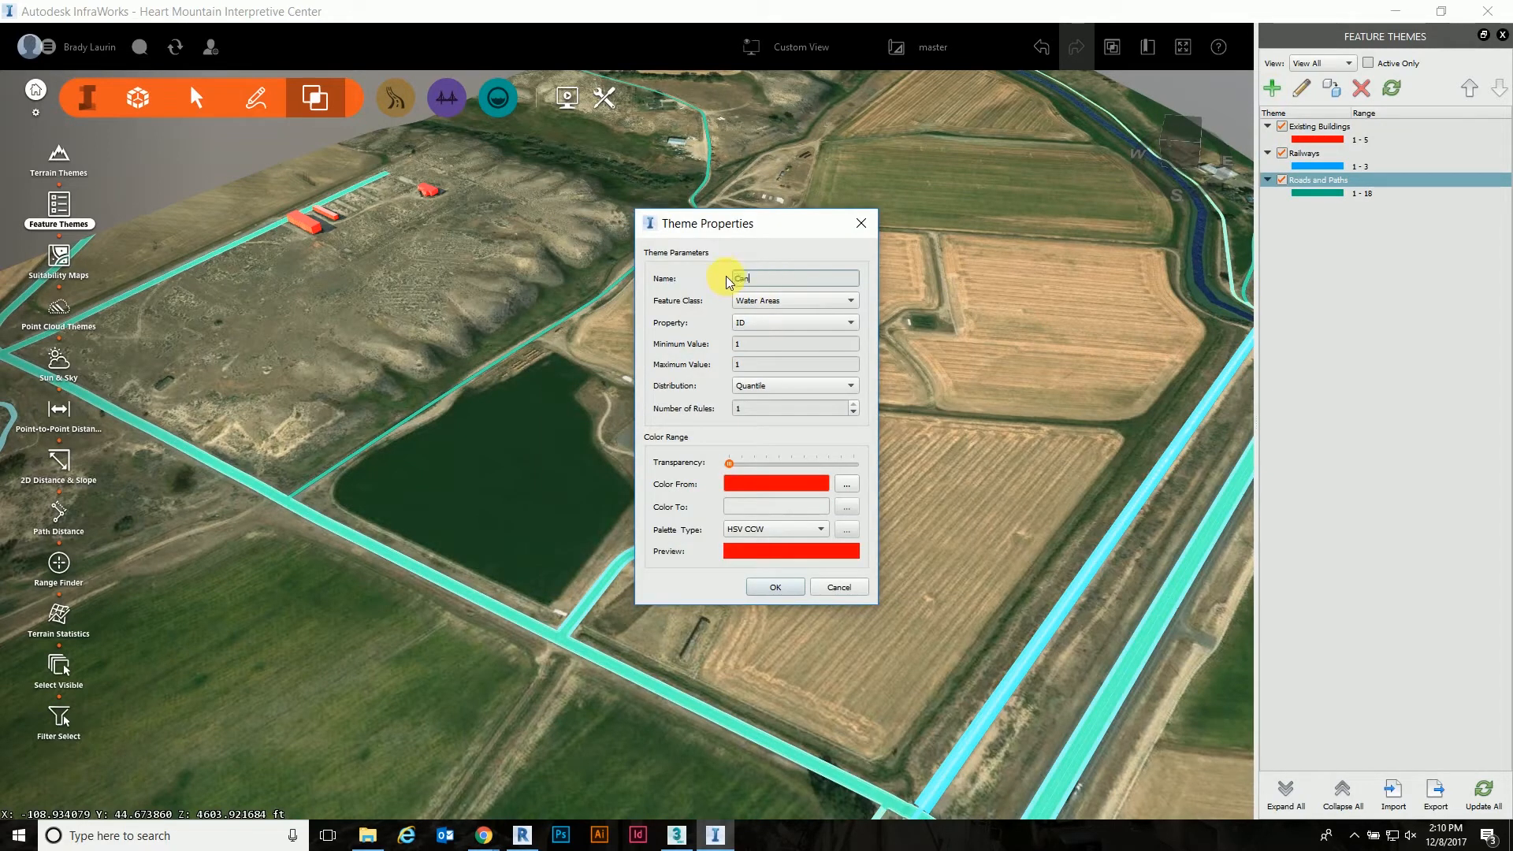
text(al)
click(846, 484)
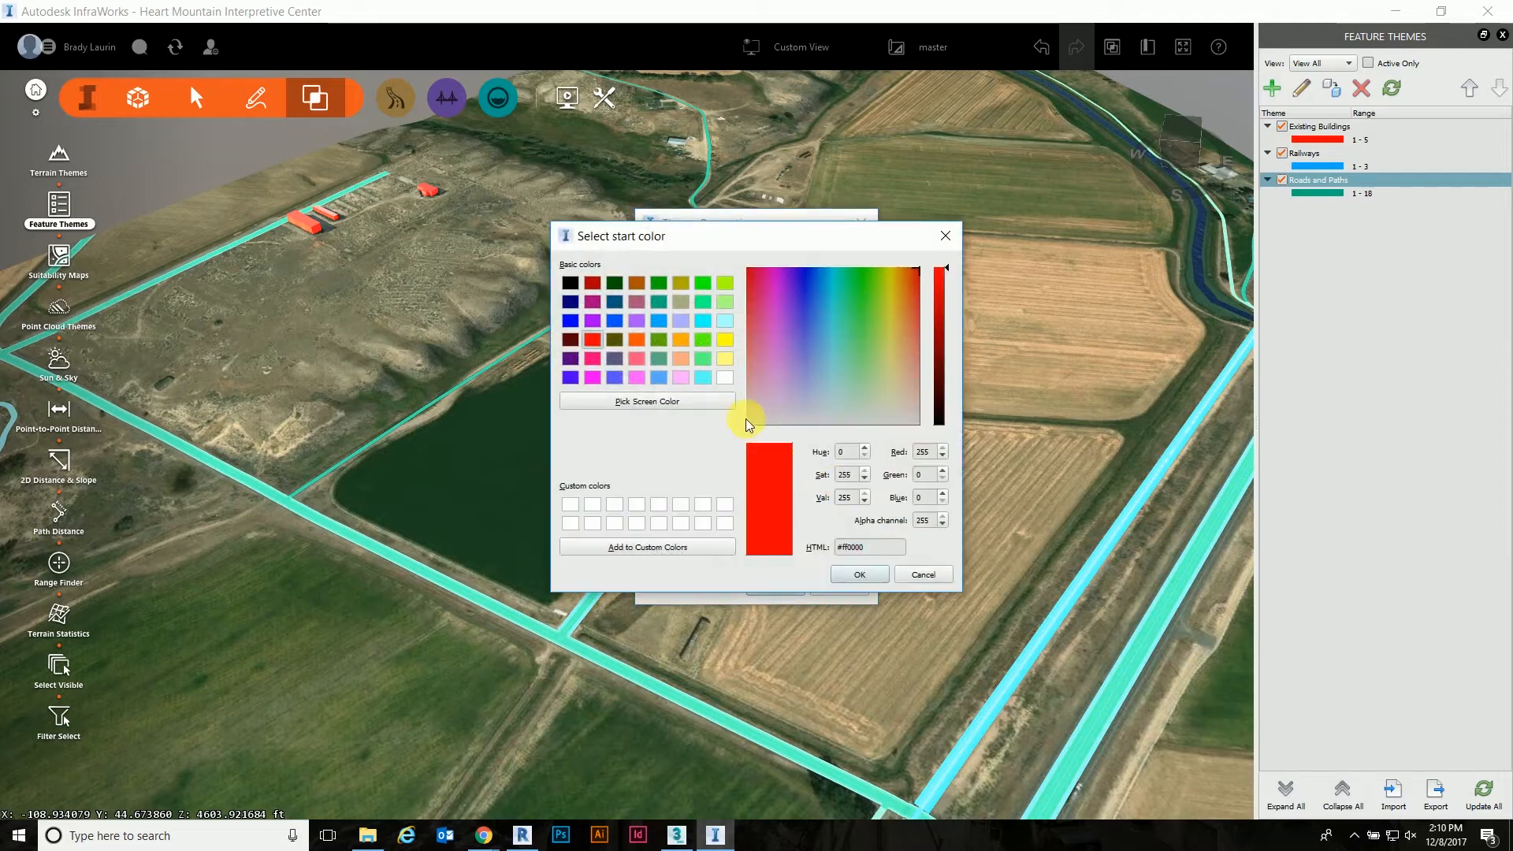
click(570, 320)
click(859, 574)
click(776, 591)
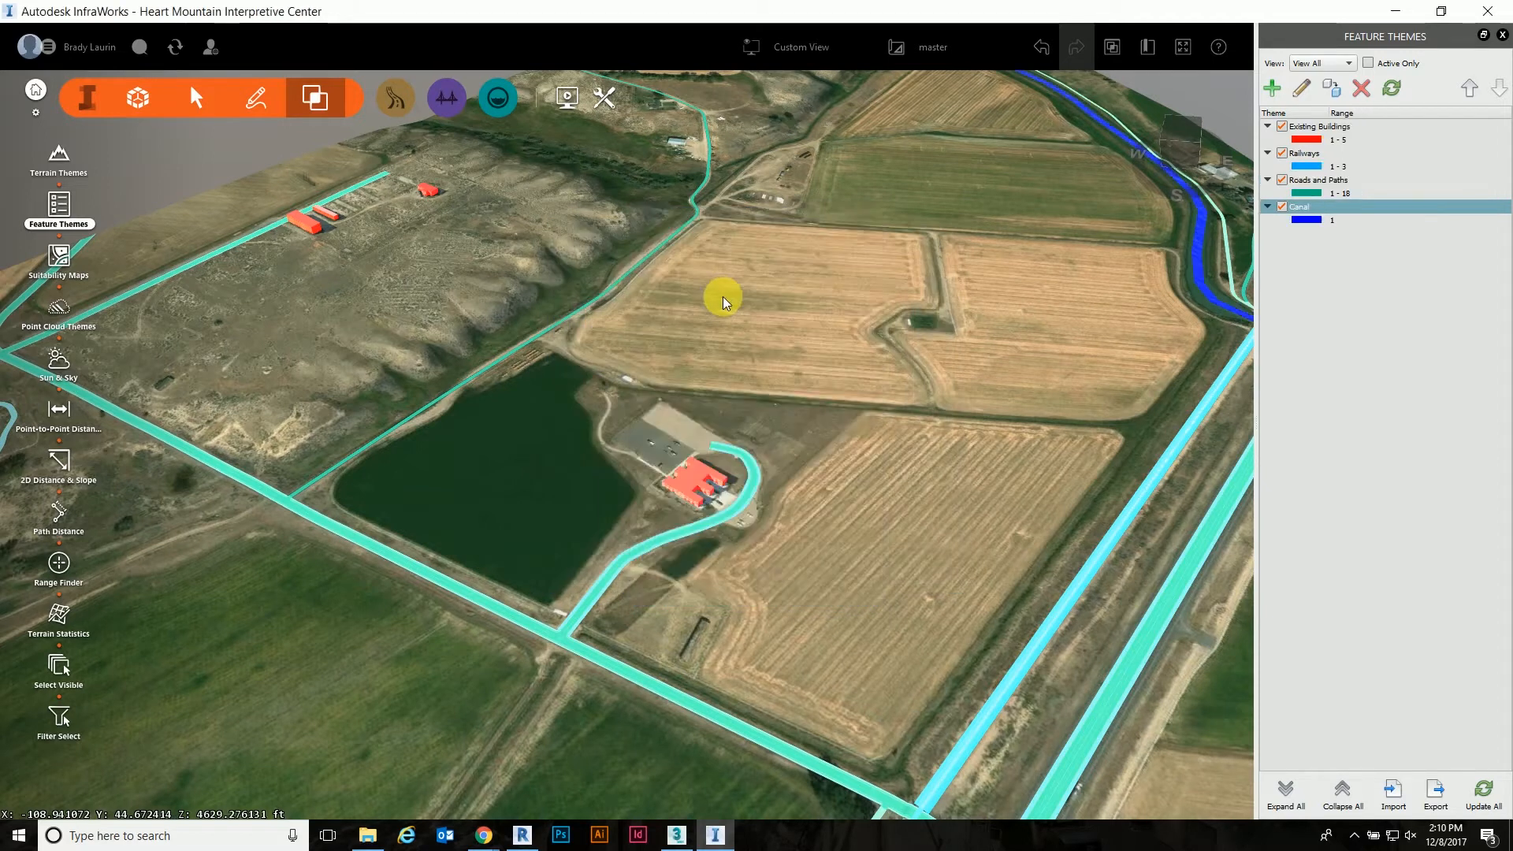
Step: Examine the colour-coded site and check the properties of the looped walking path and the road beside the pond
scroll(721, 295, down, 5)
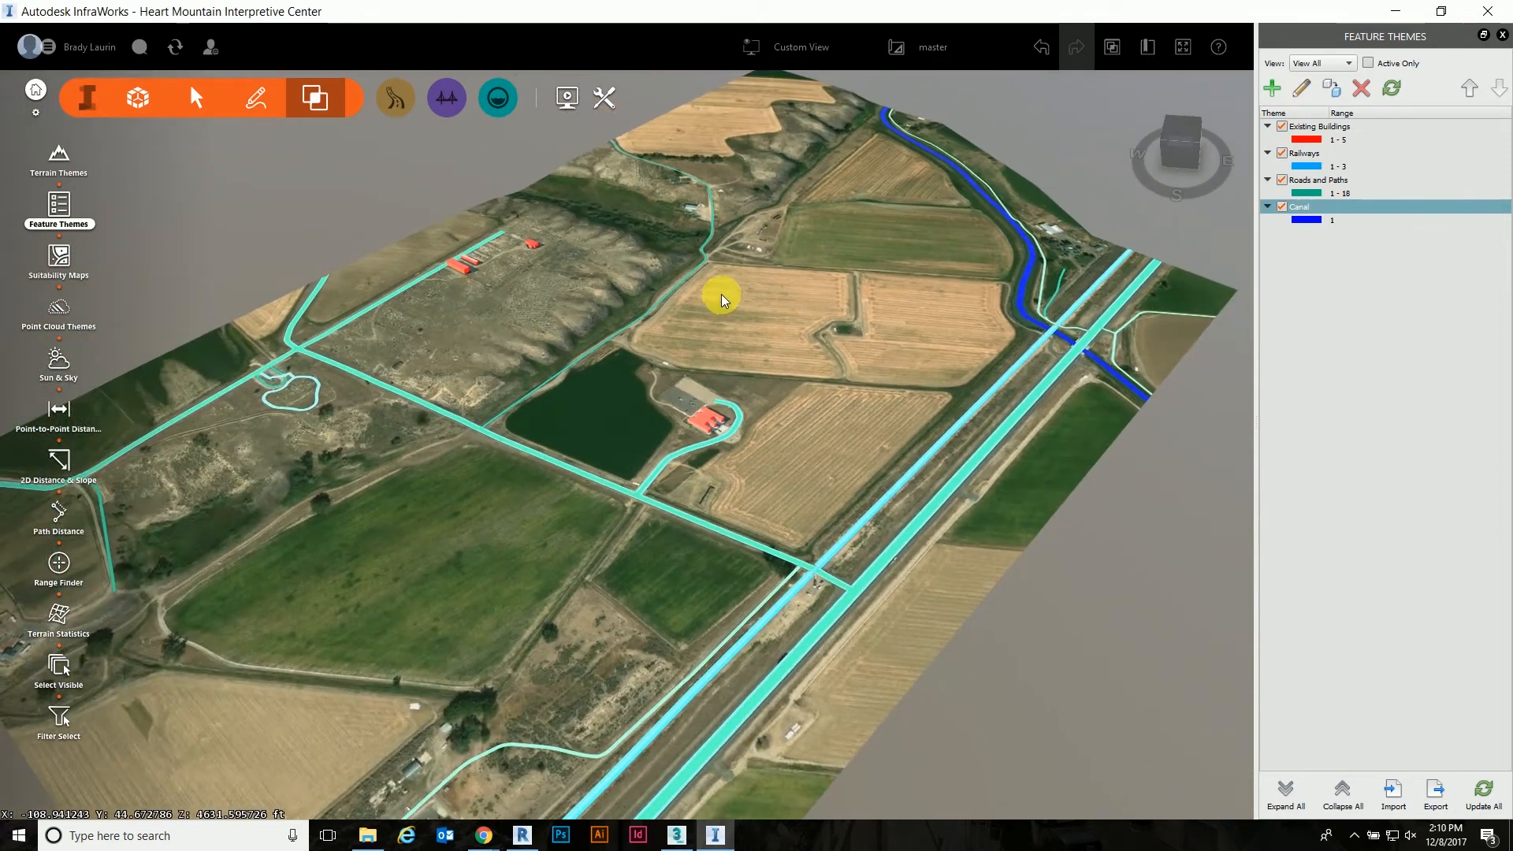
scroll(1016, 623, down, 3)
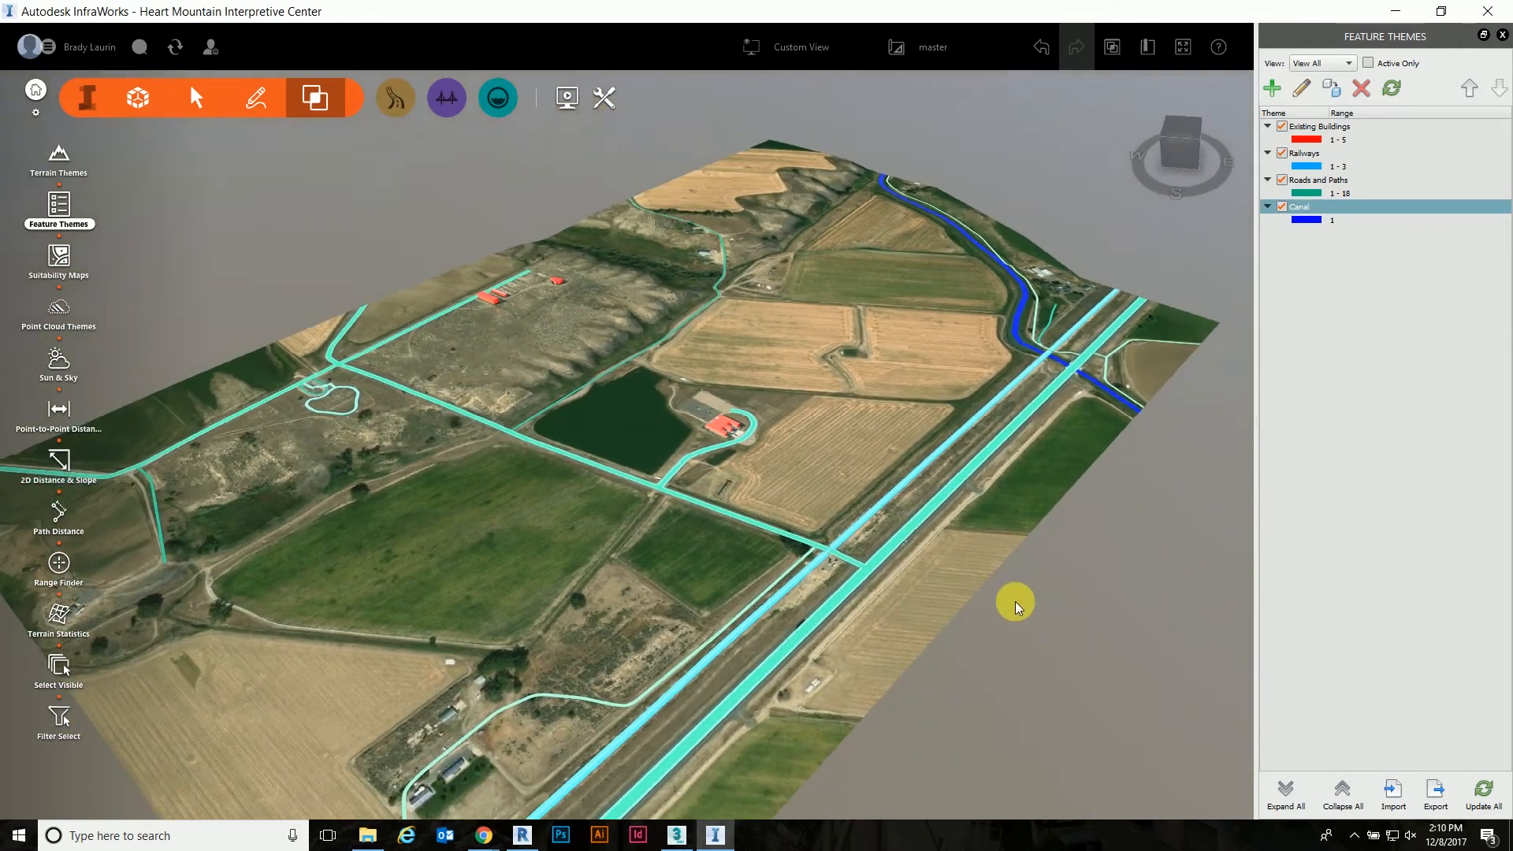
scroll(1012, 594, down, 1)
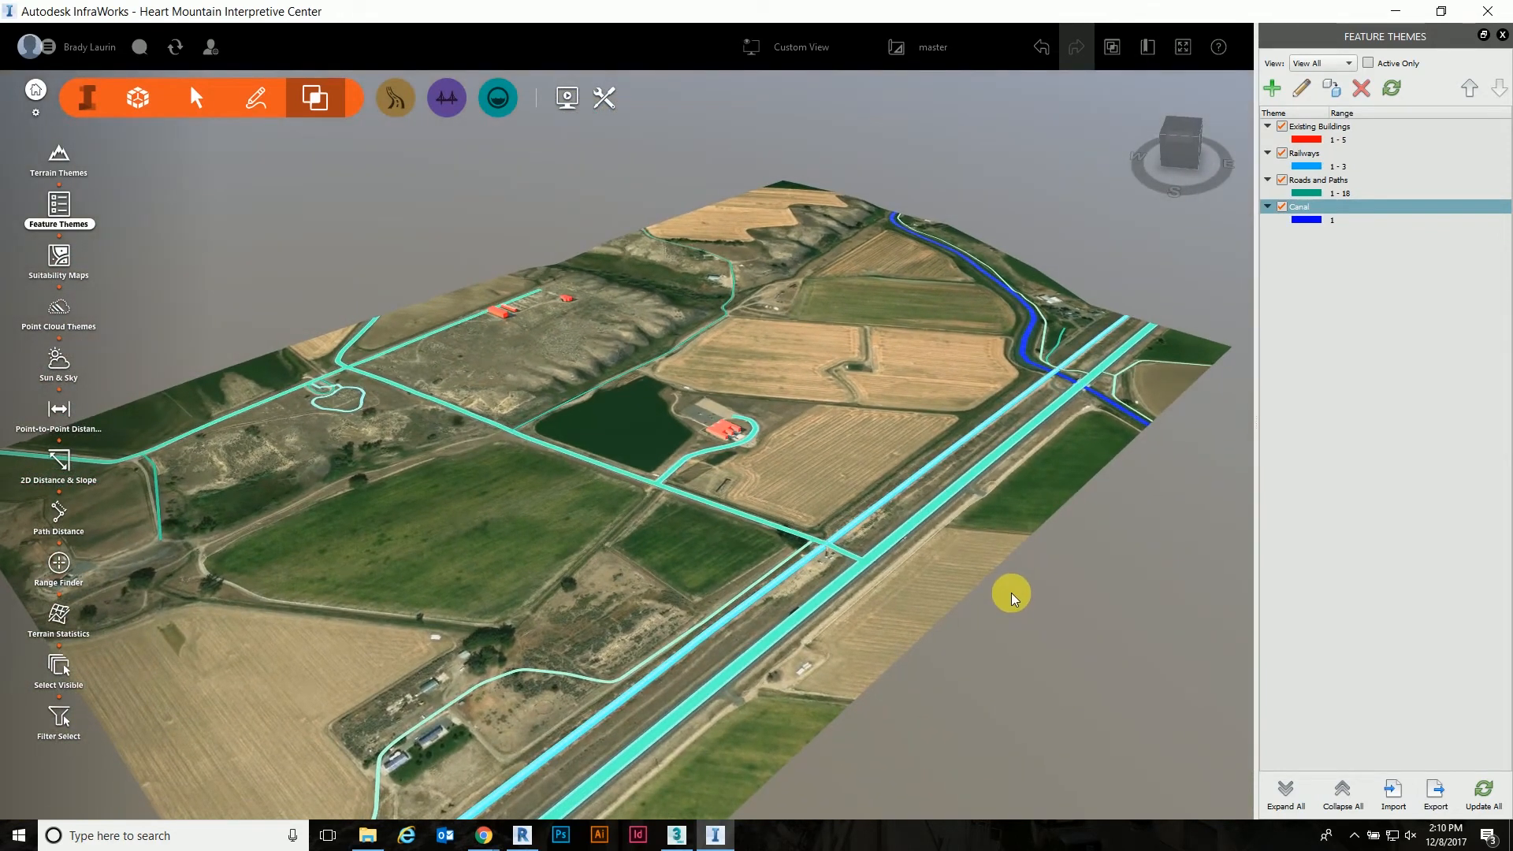
scroll(342, 403, up, 5)
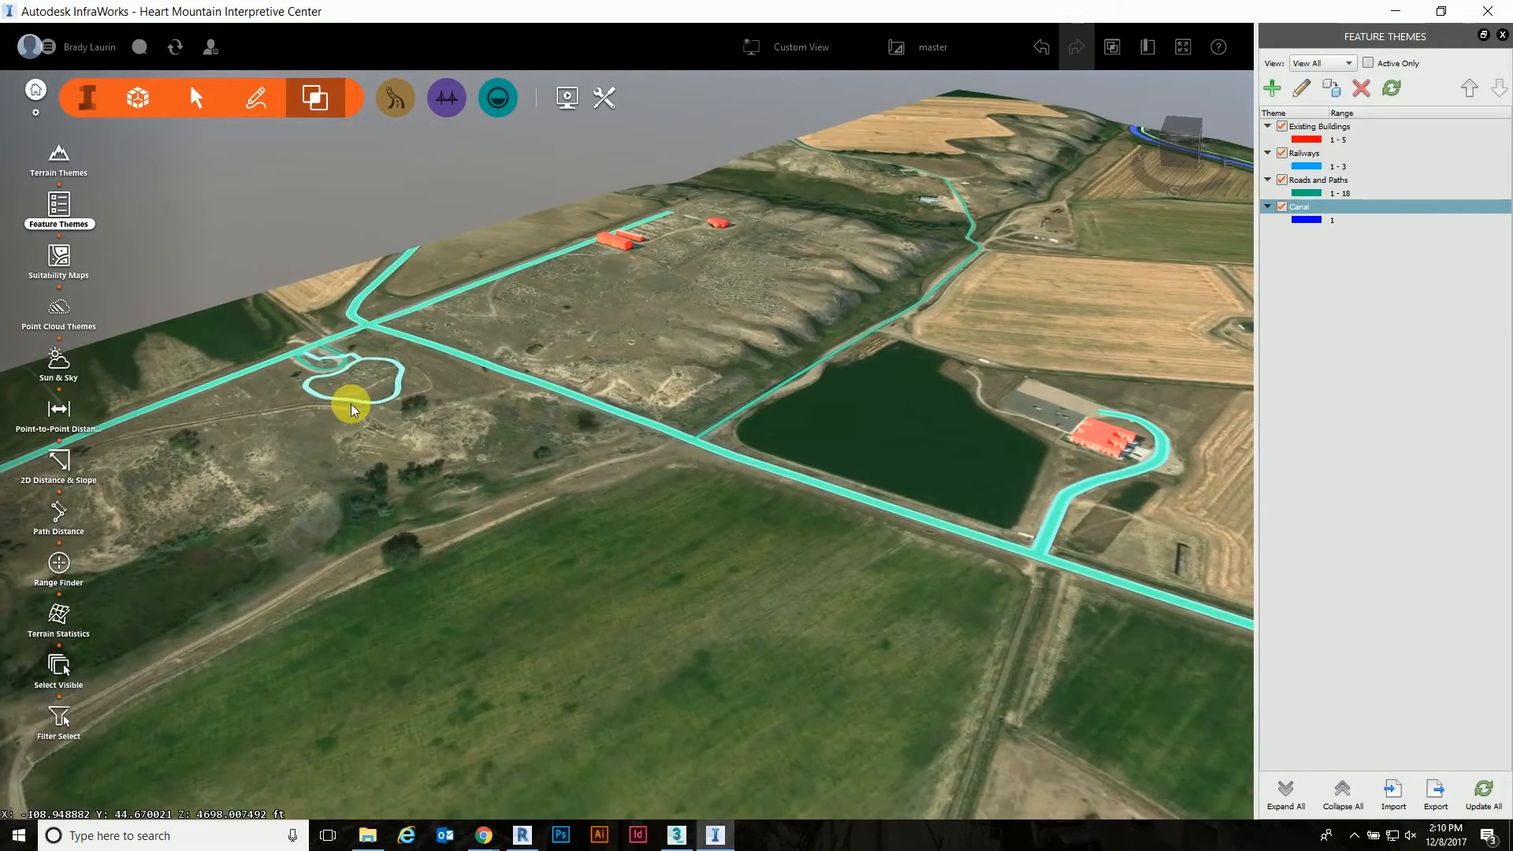
click(385, 402)
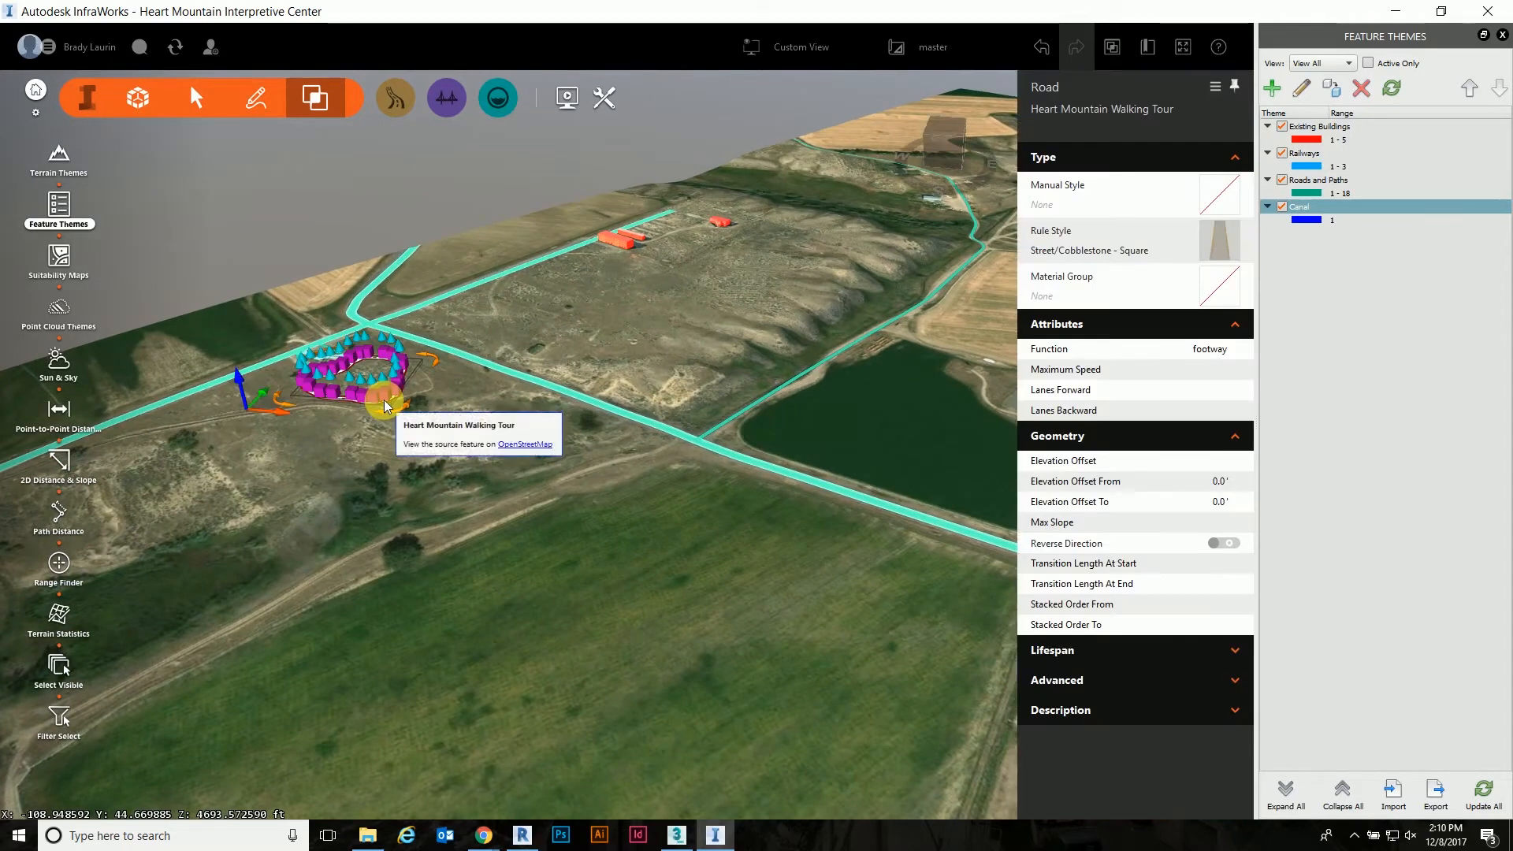
click(583, 527)
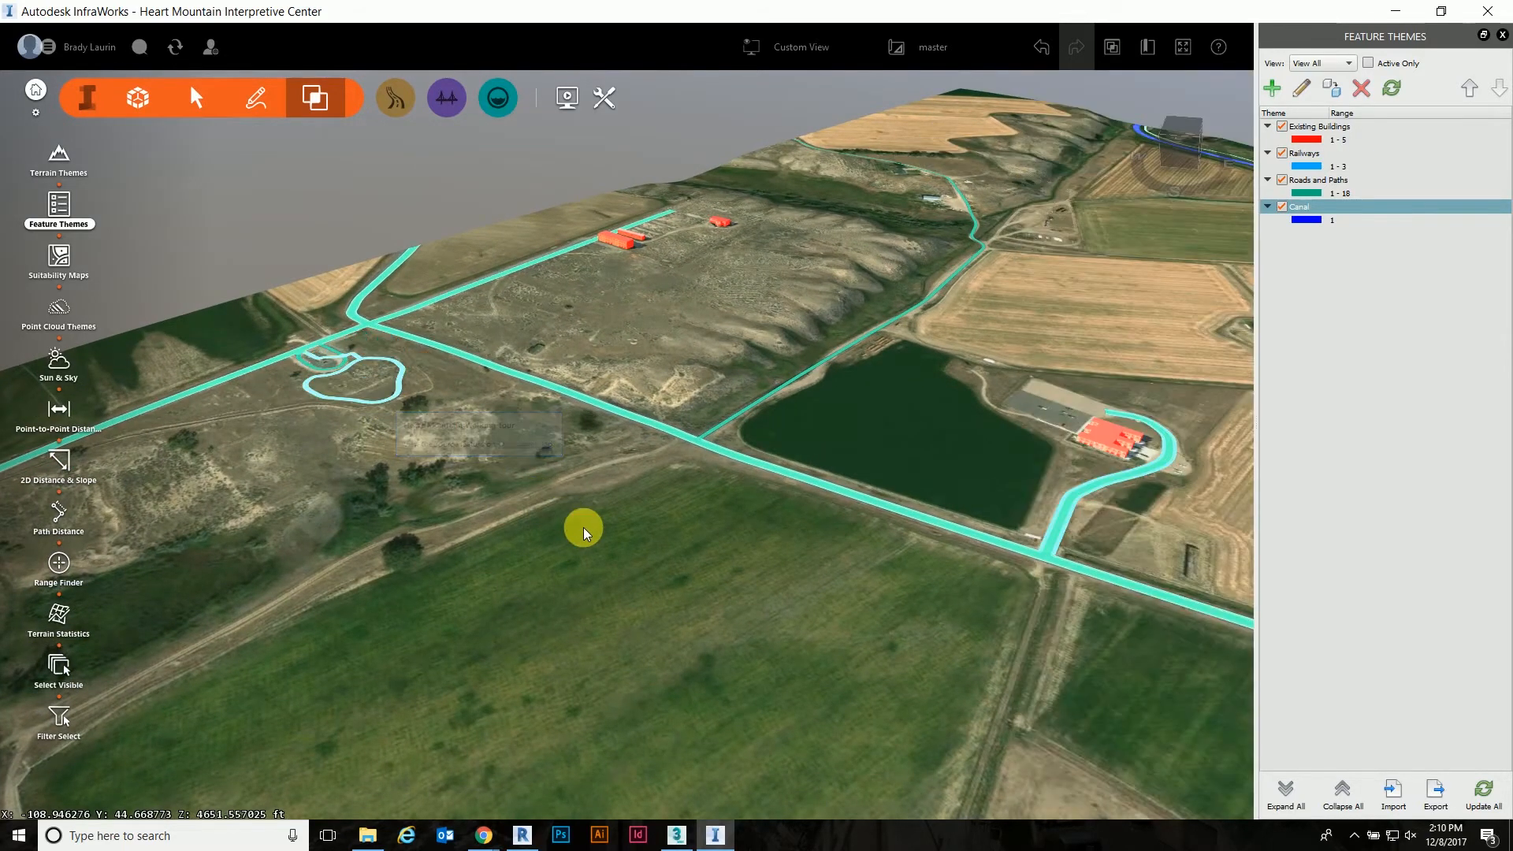
click(541, 385)
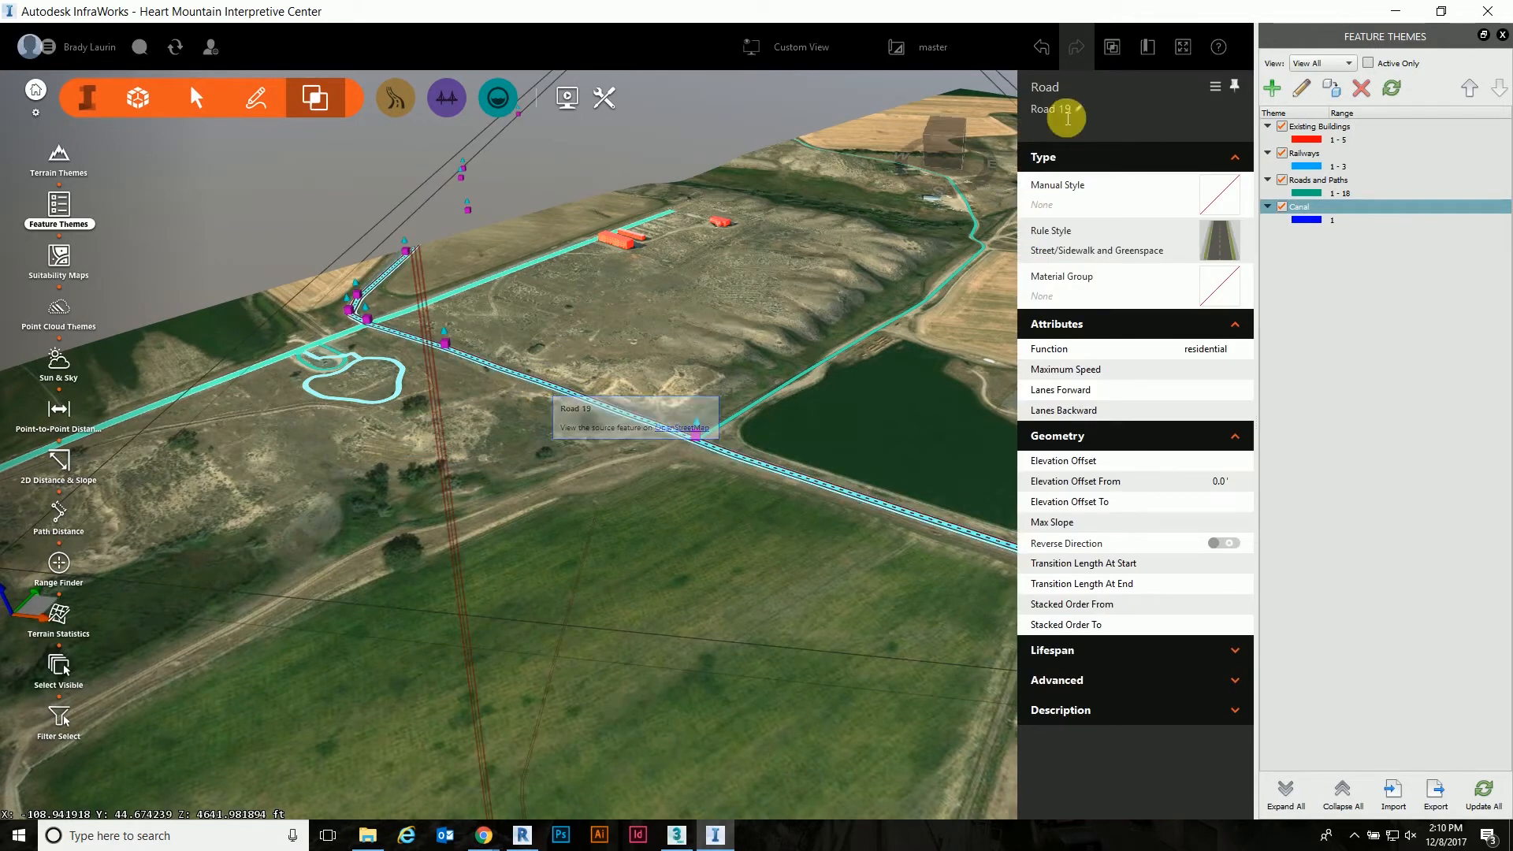
click(596, 504)
scroll(495, 486, down, 2)
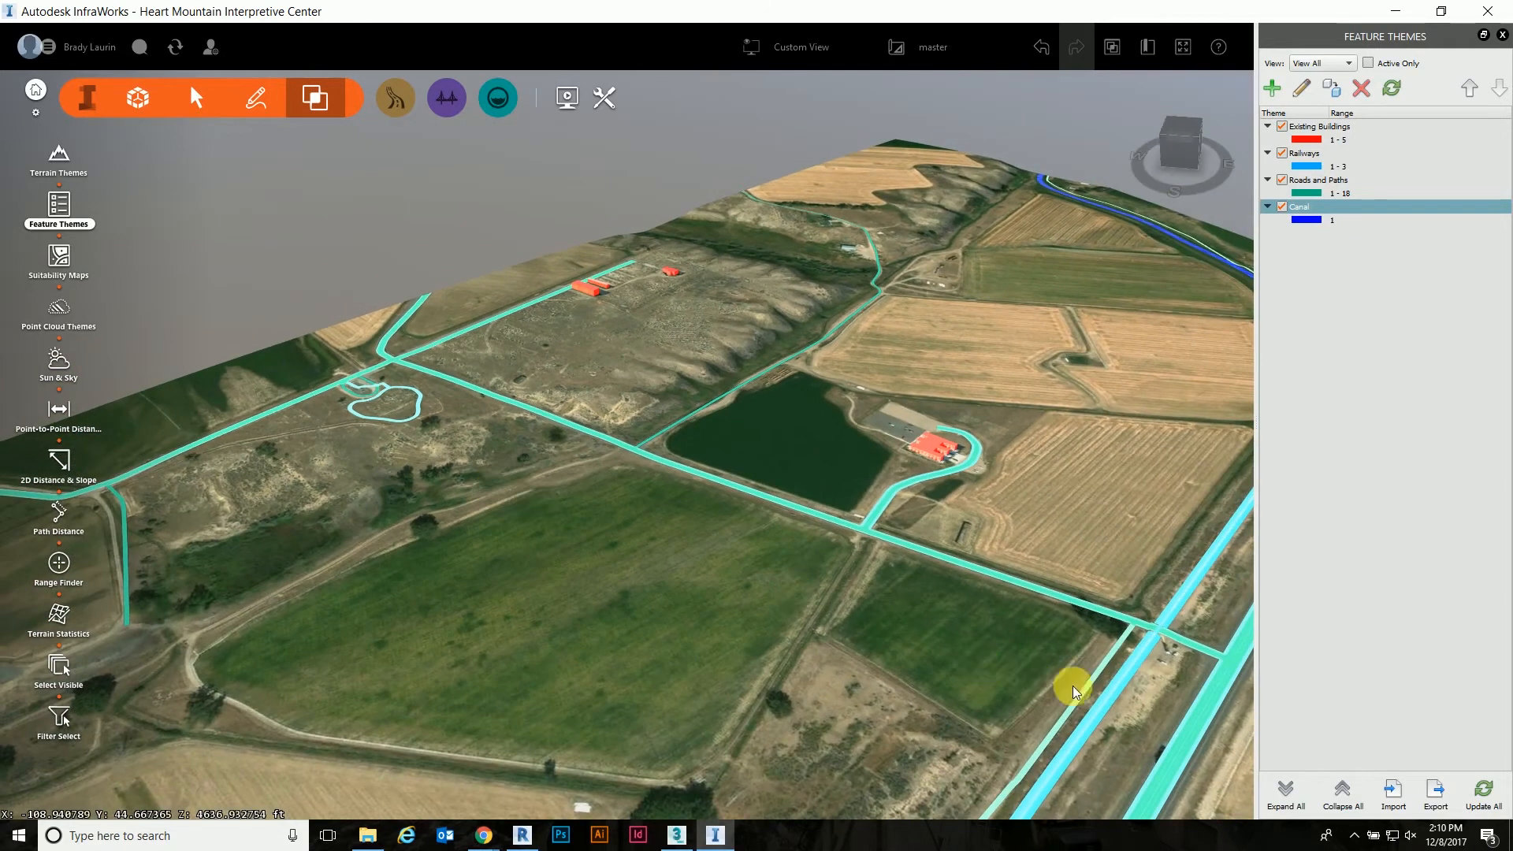
Step: Check the properties of the railway line and the red building beside the pond, and review the themed site
click(1100, 705)
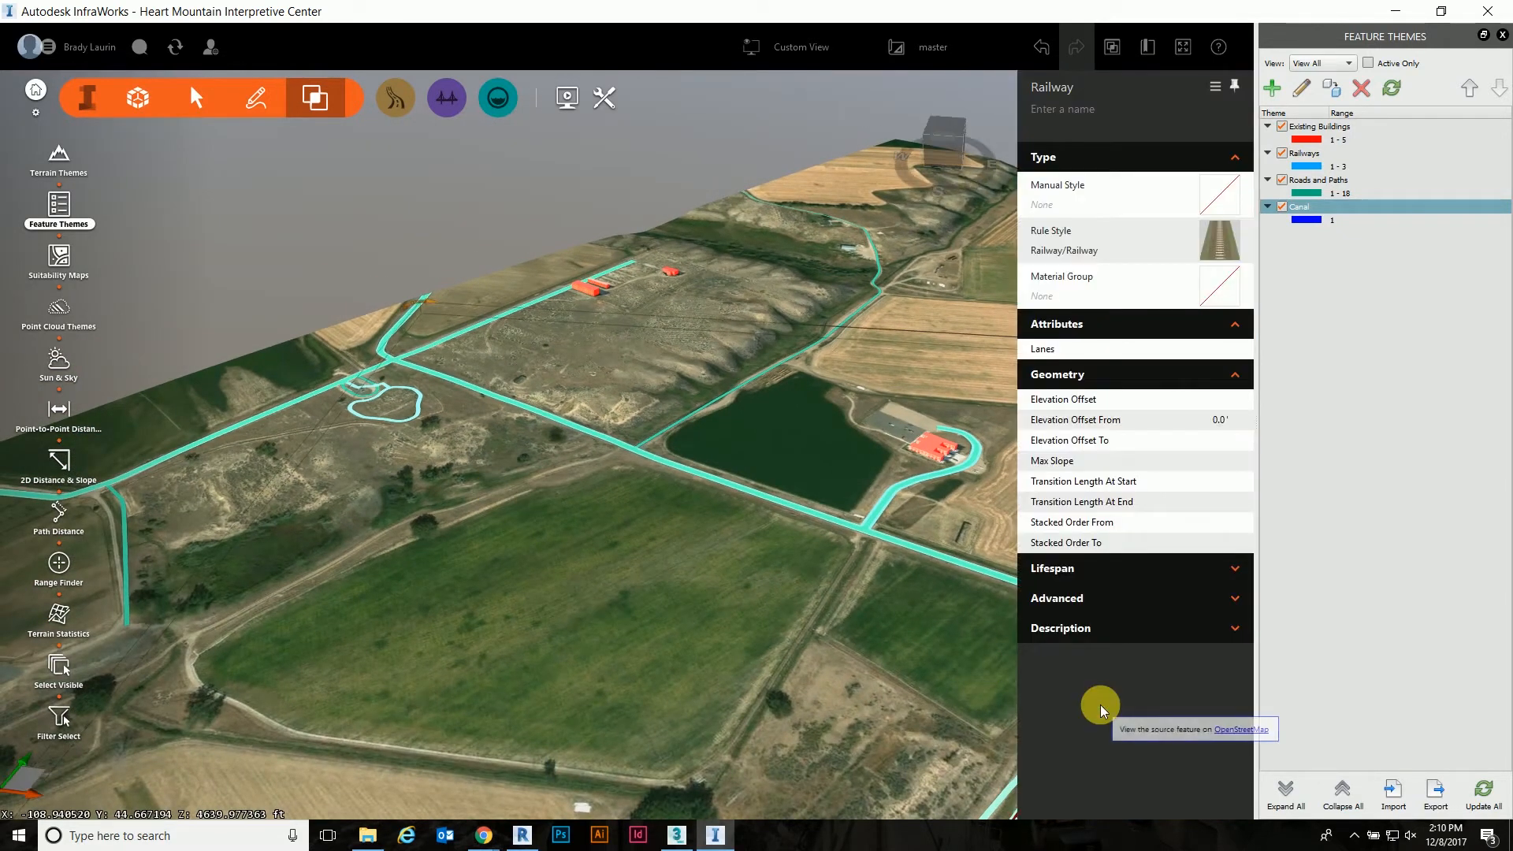
click(925, 685)
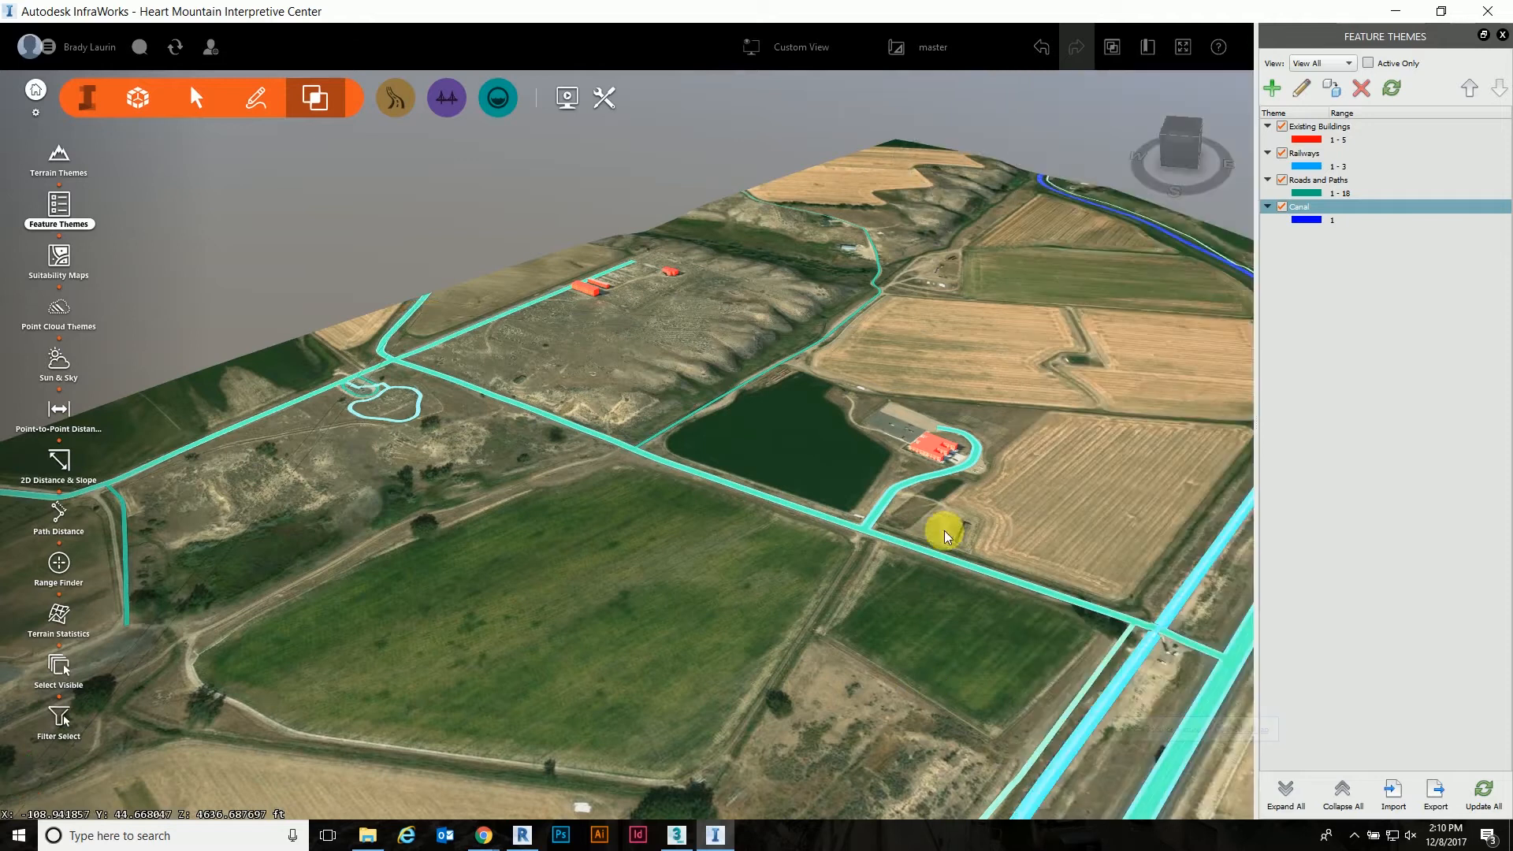
click(925, 457)
click(841, 456)
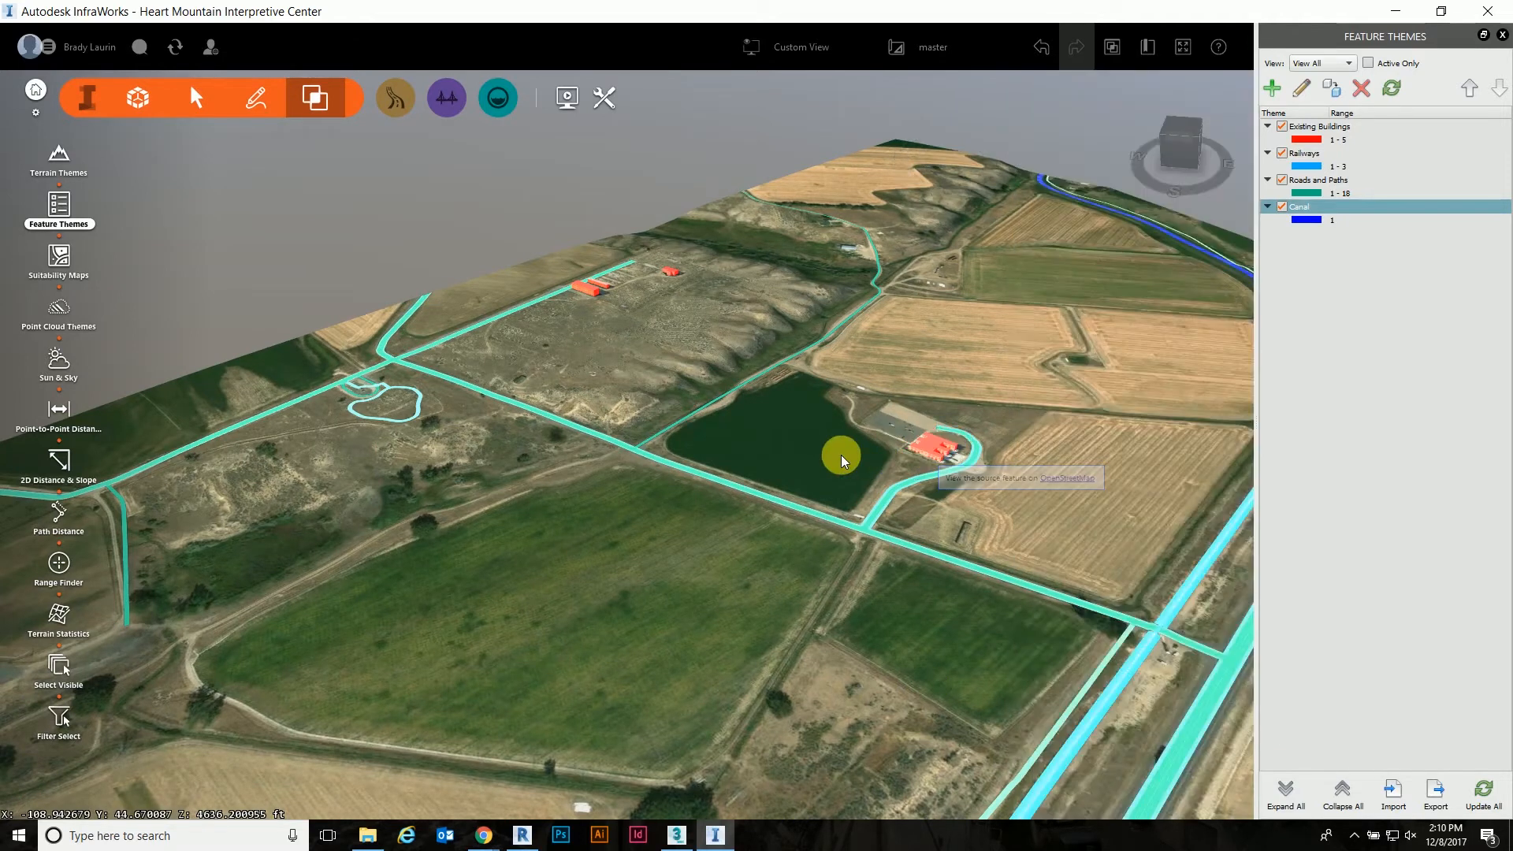
scroll(739, 432, down, 2)
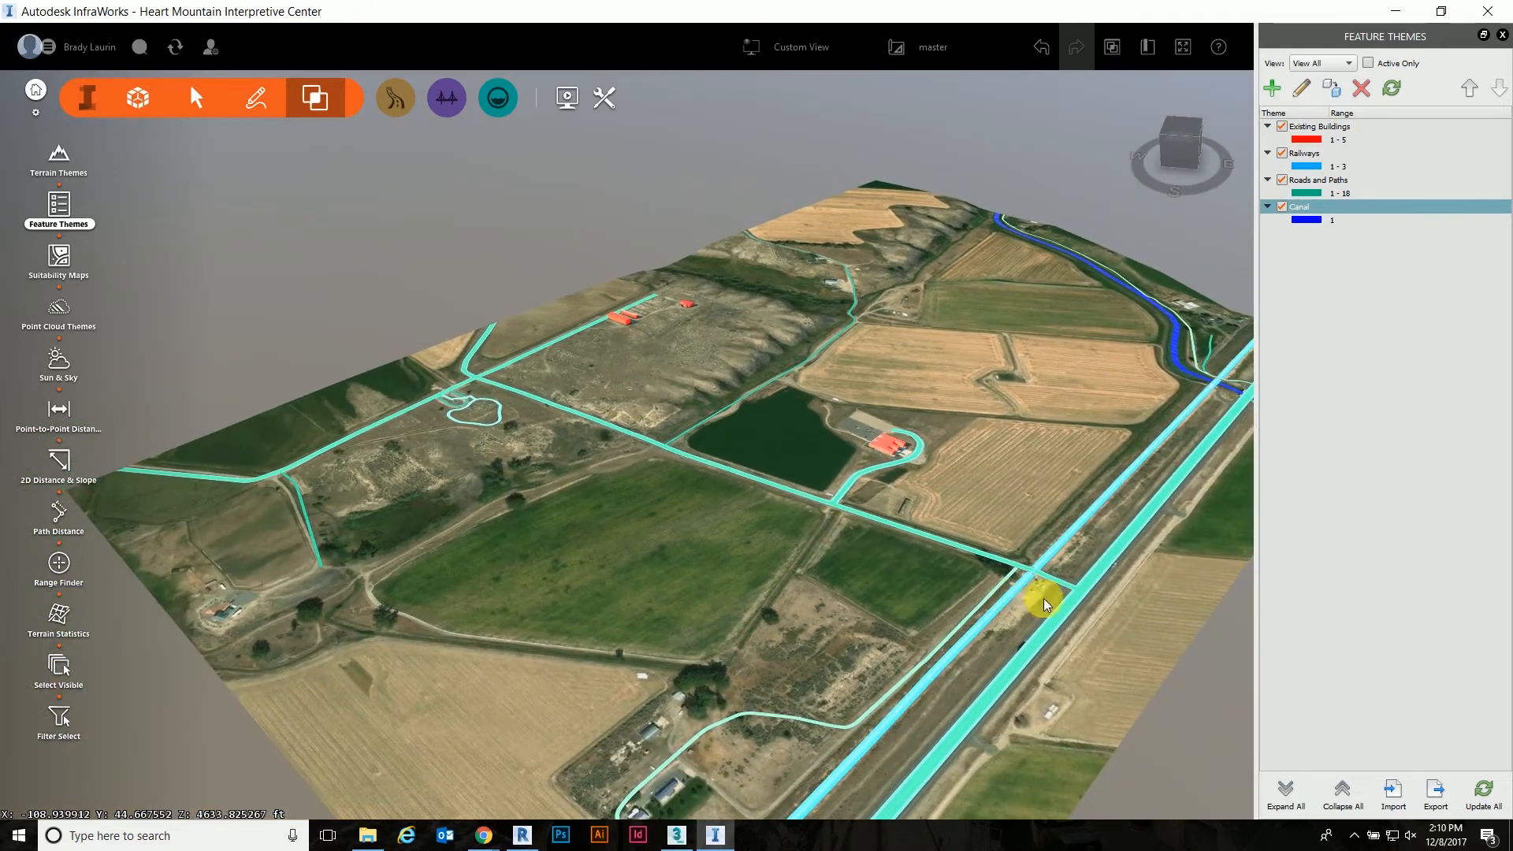
scroll(1067, 598, up, 2)
scroll(643, 447, up, 2)
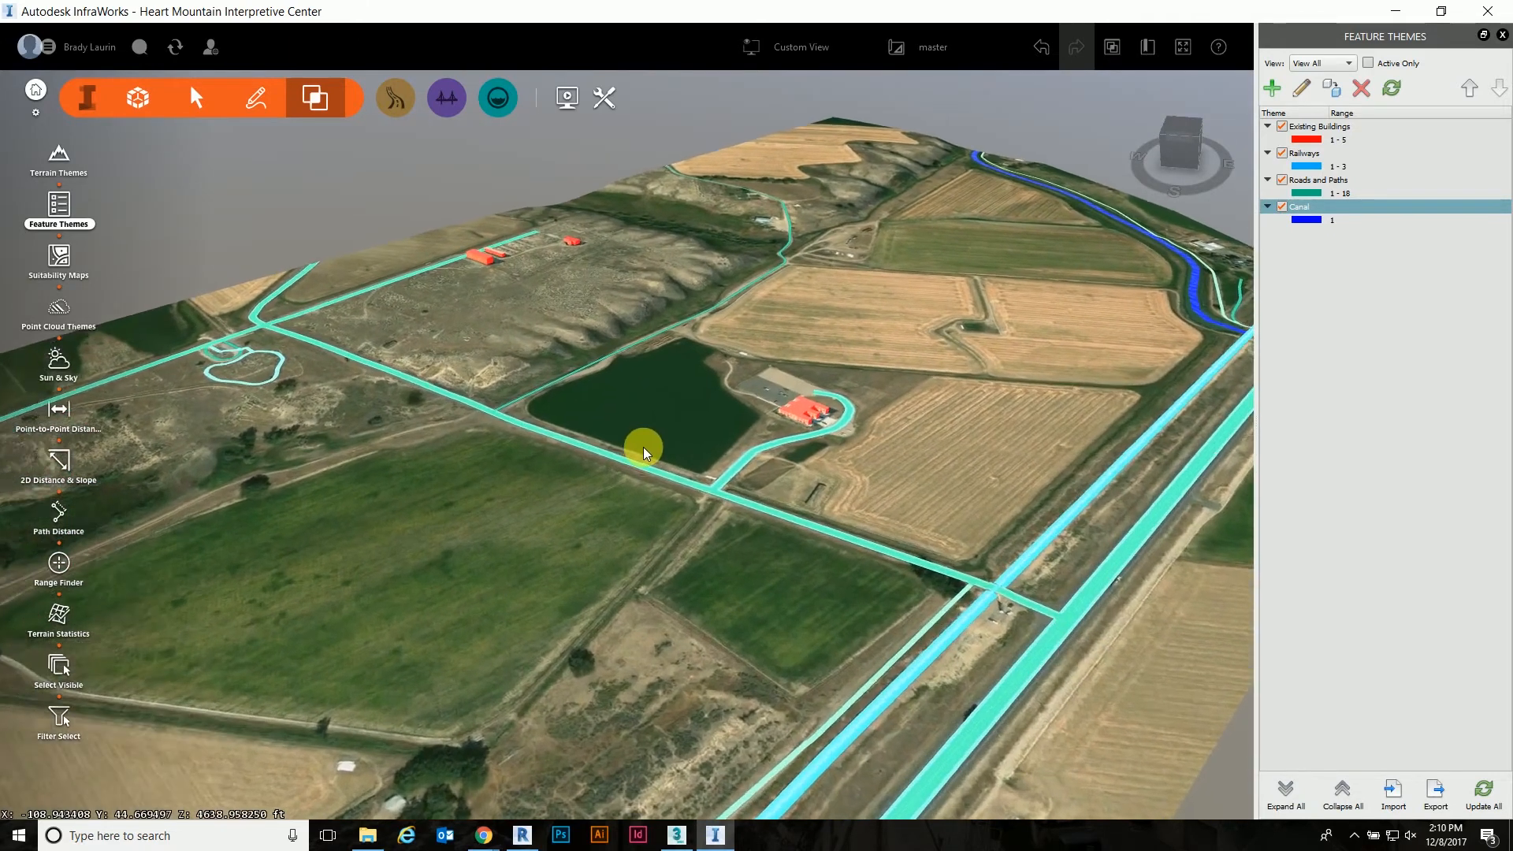
Step: Turn off the Canal, Roads and Paths, Railways and Existing Buildings feature themes
click(1281, 207)
click(1283, 180)
click(1283, 153)
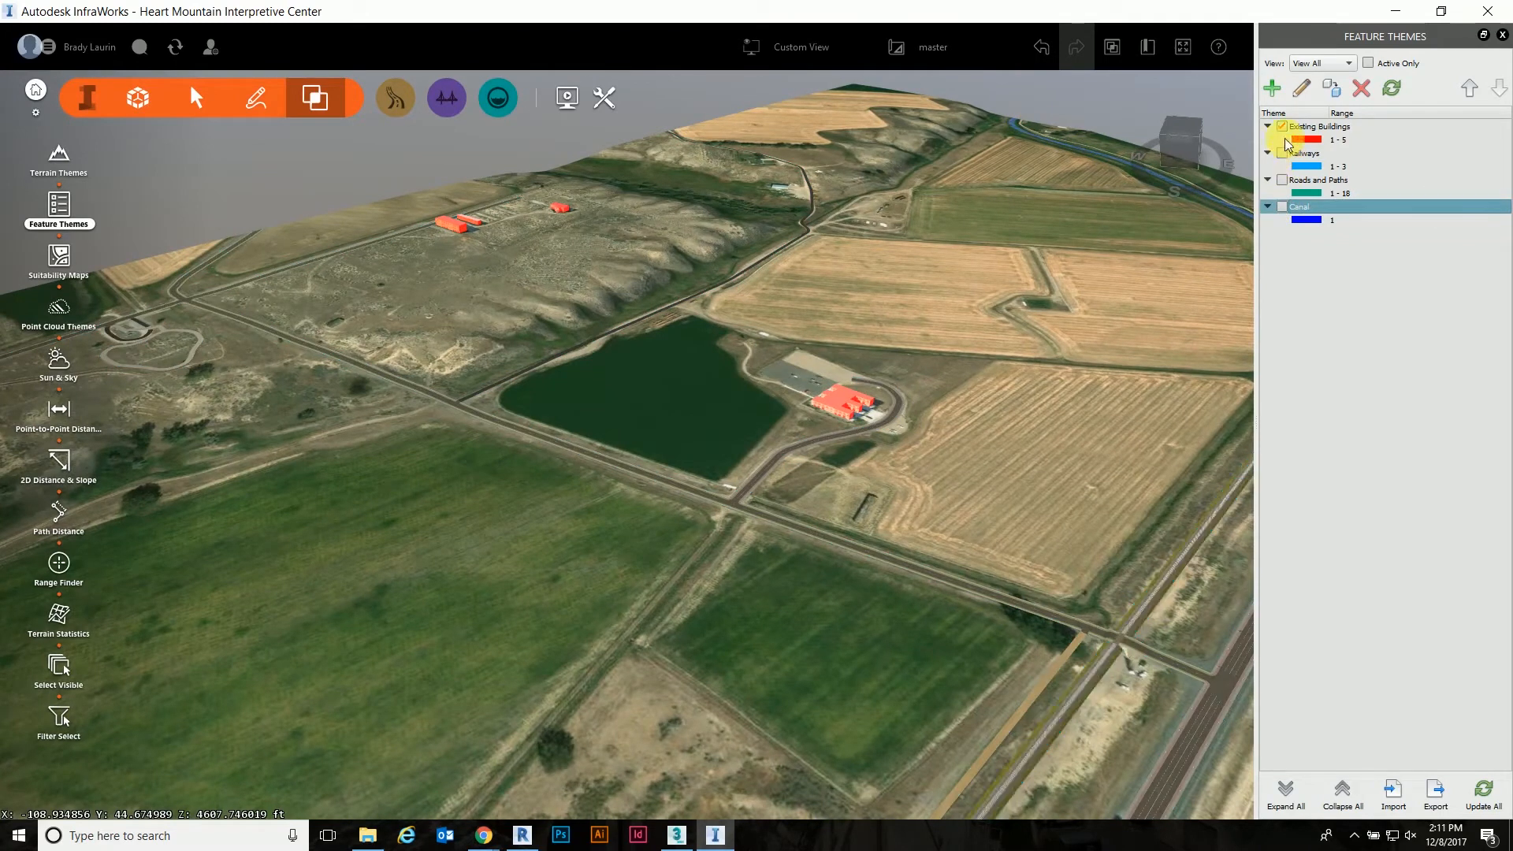
click(1282, 126)
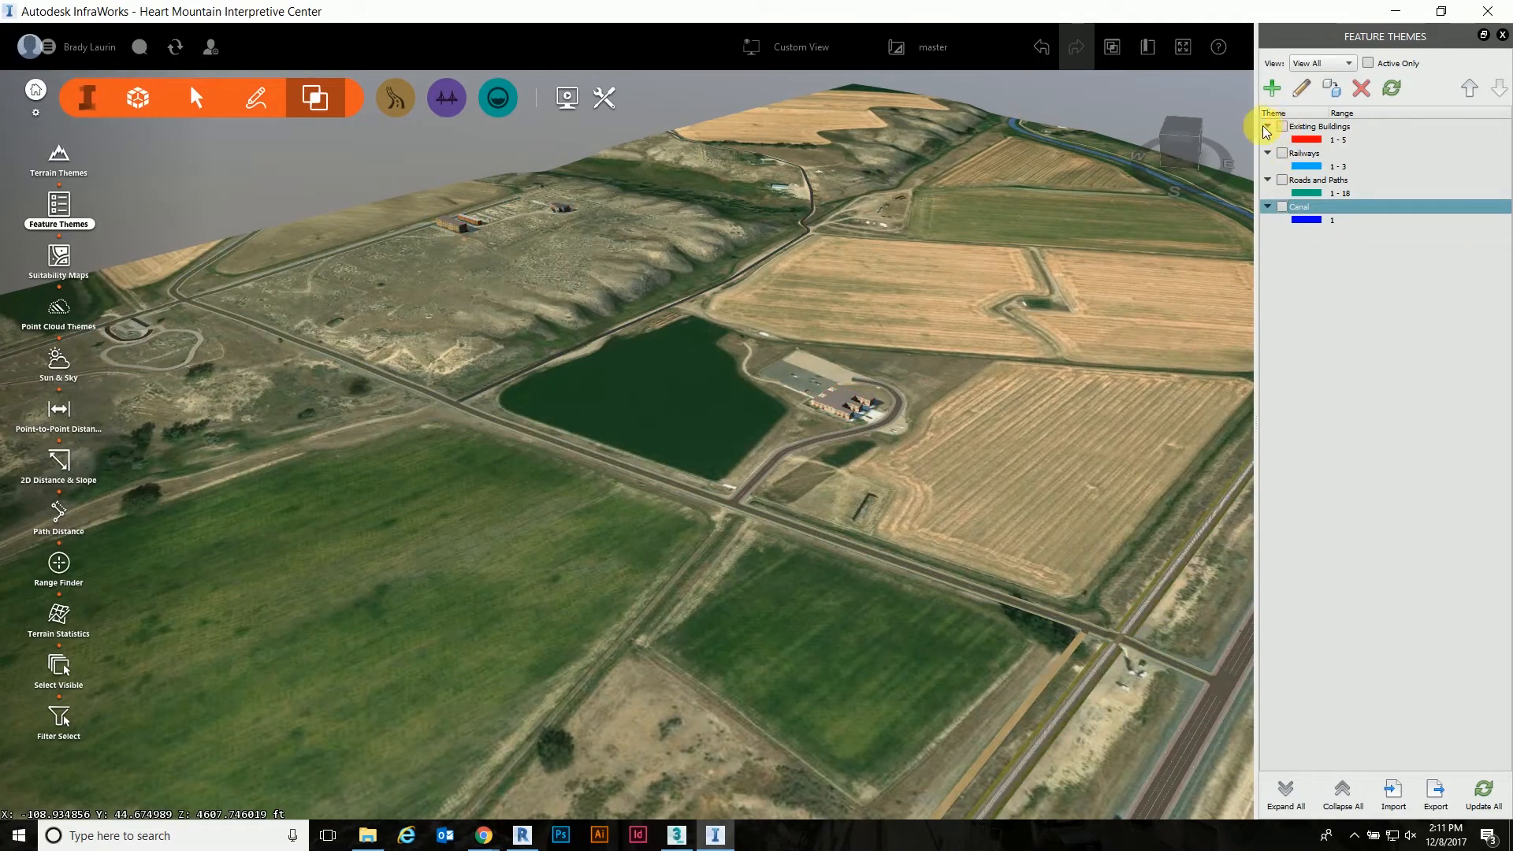
Step: Create a terrain theme named Elevation Map with the Elevation analysis type and the Blue to Red palette
click(58, 160)
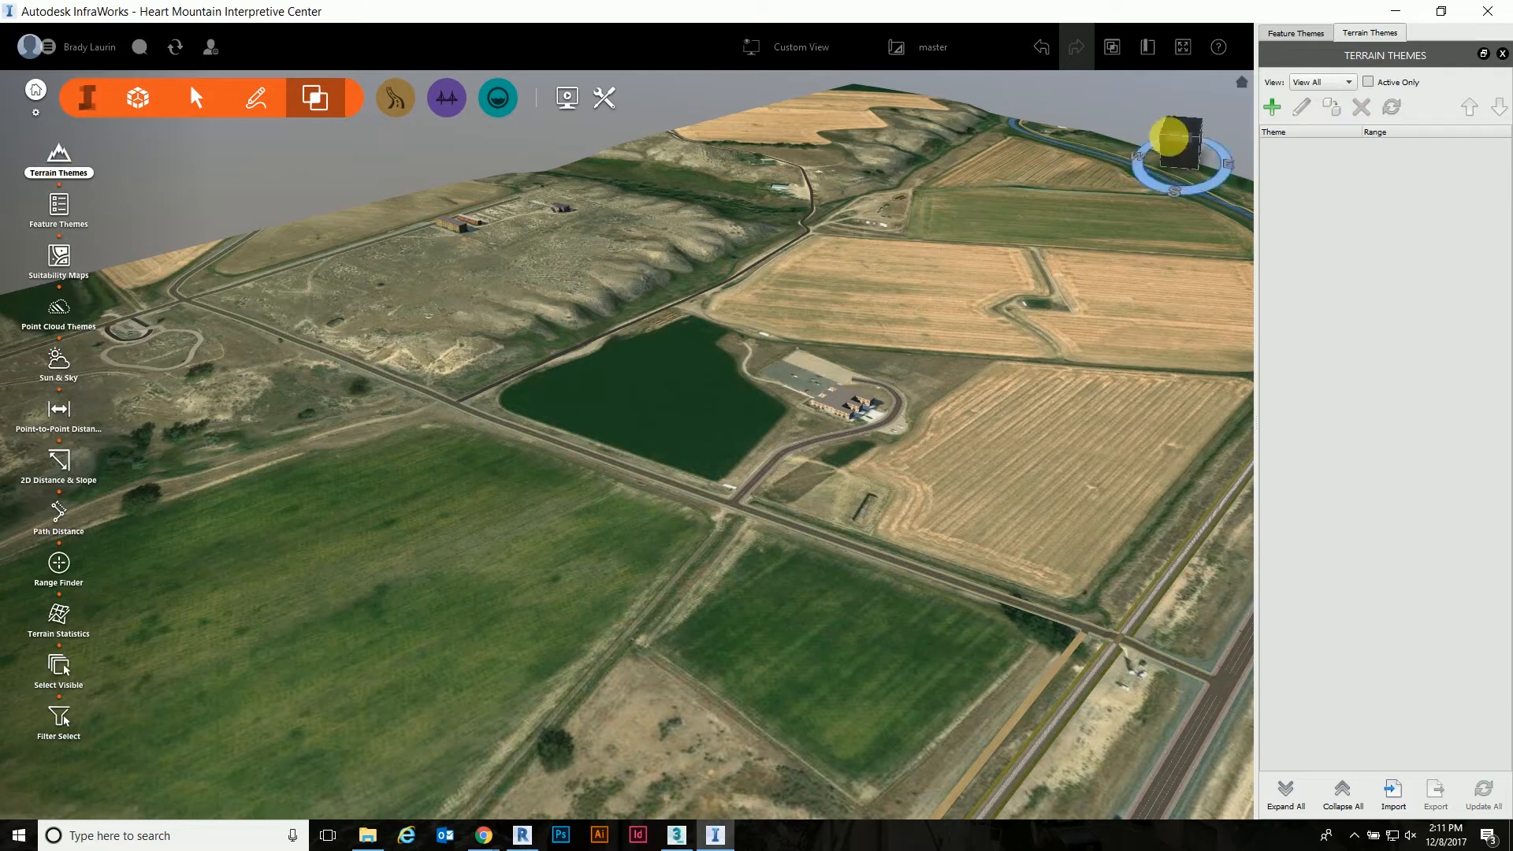
click(1274, 110)
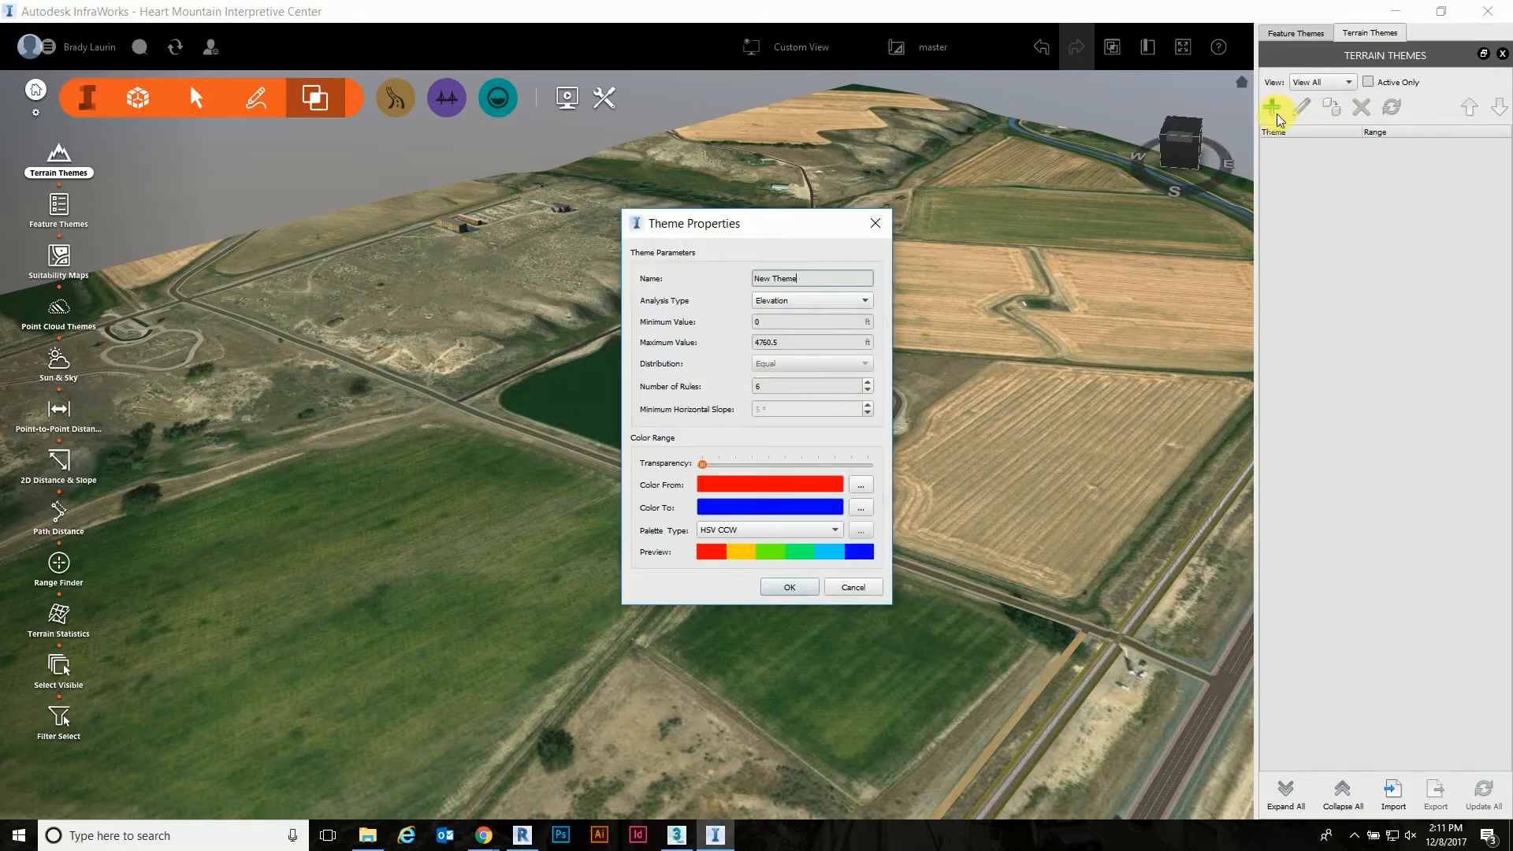
click(819, 305)
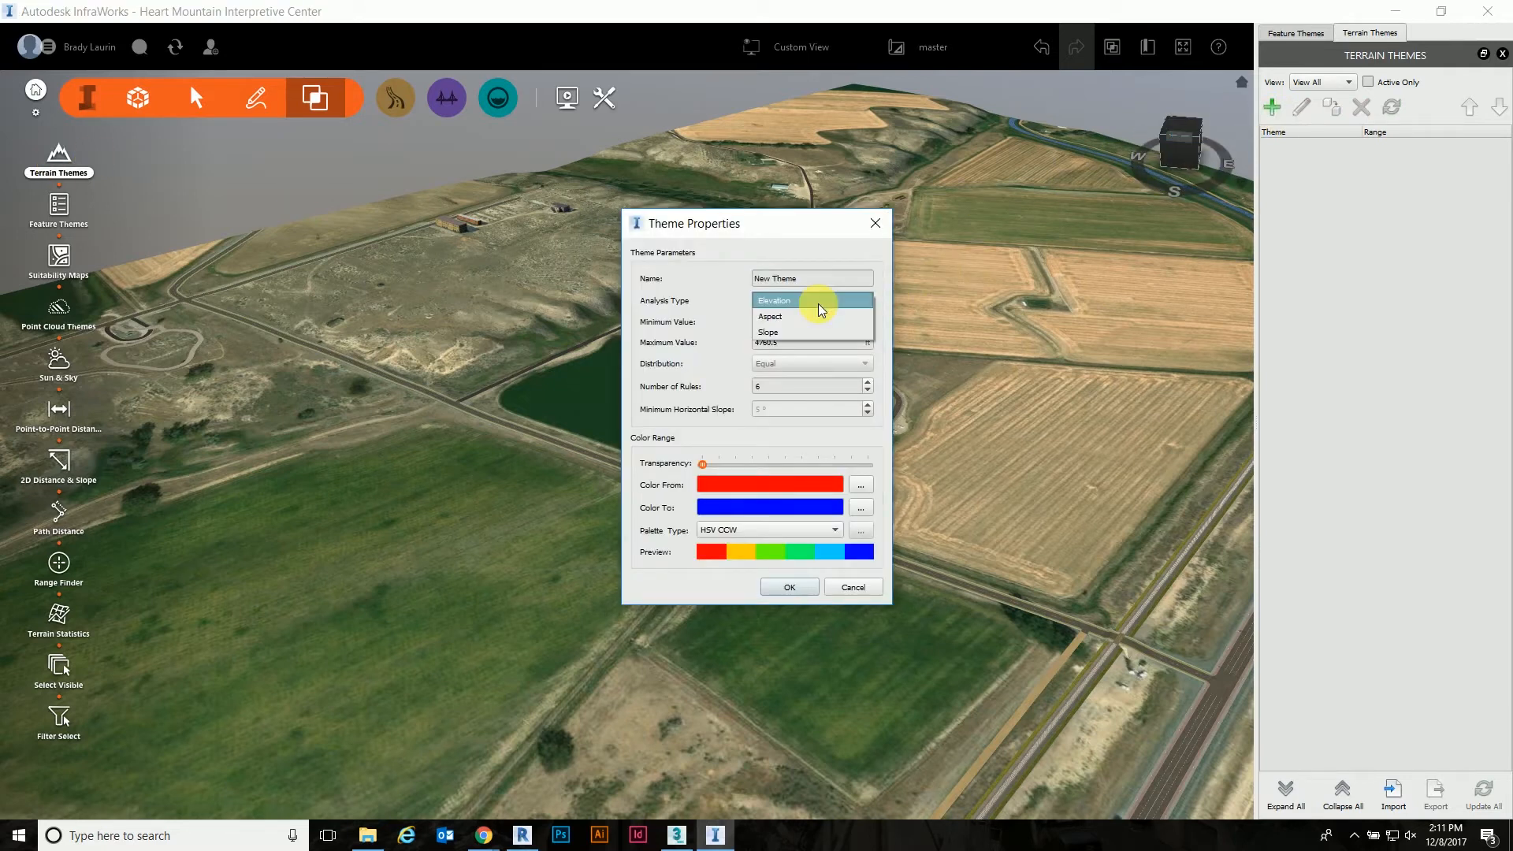
click(818, 305)
drag(798, 279, 745, 282)
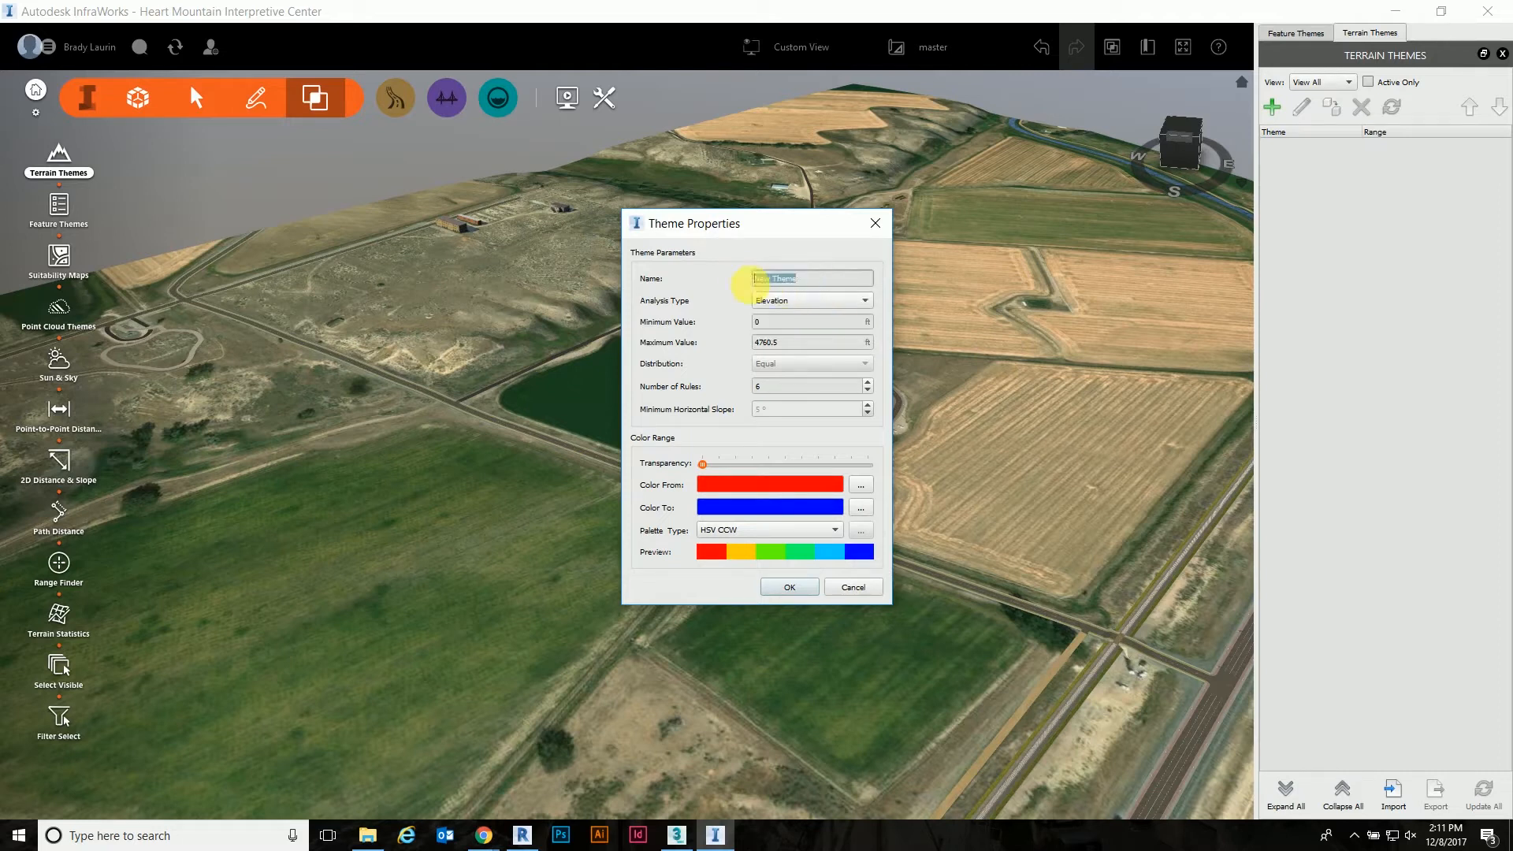
text(Elevation Map)
click(750, 530)
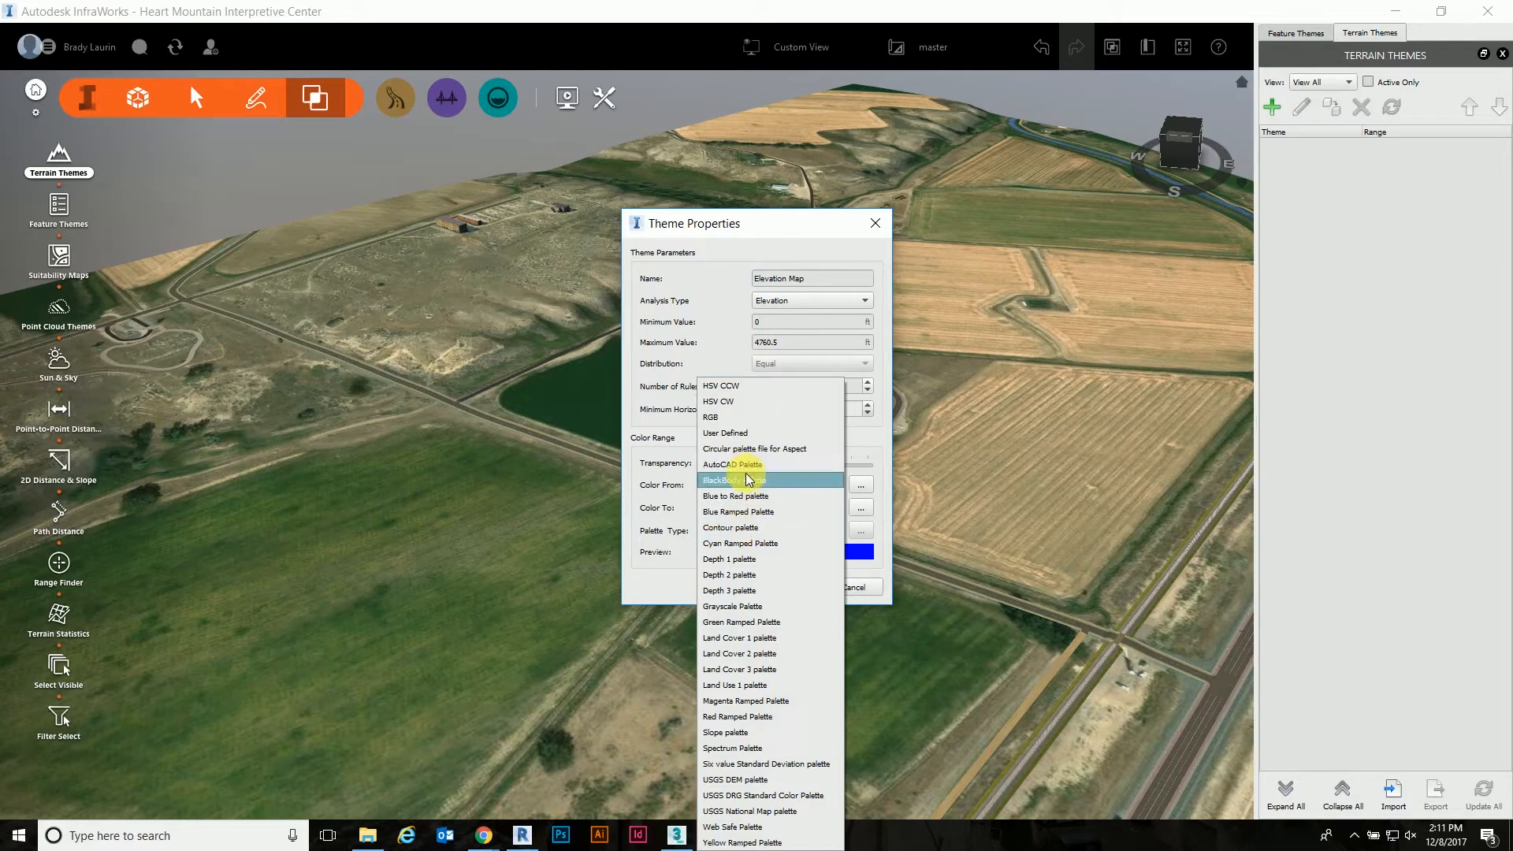
click(747, 496)
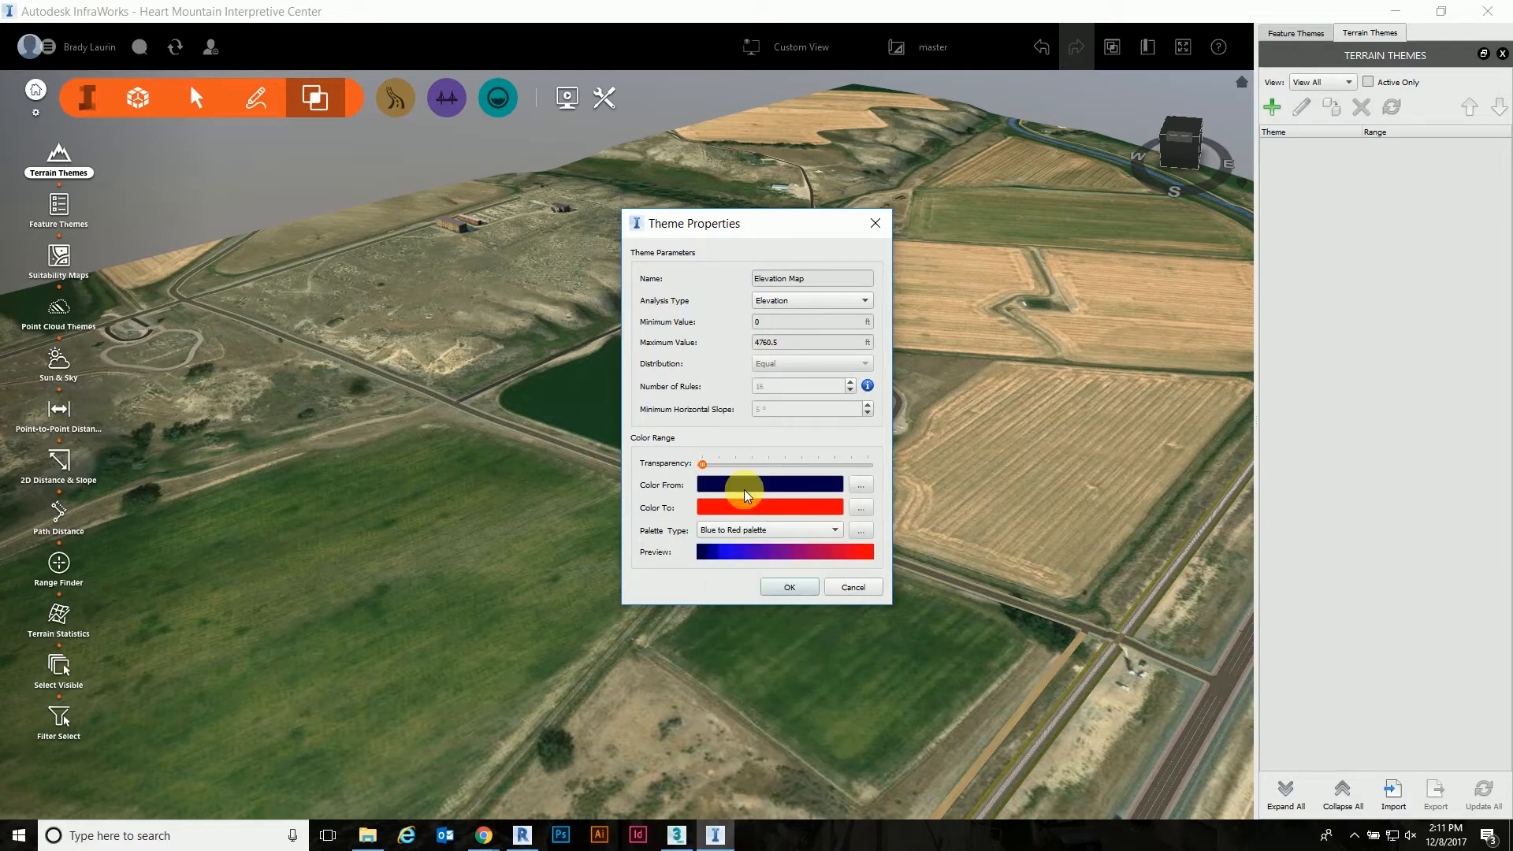
click(800, 587)
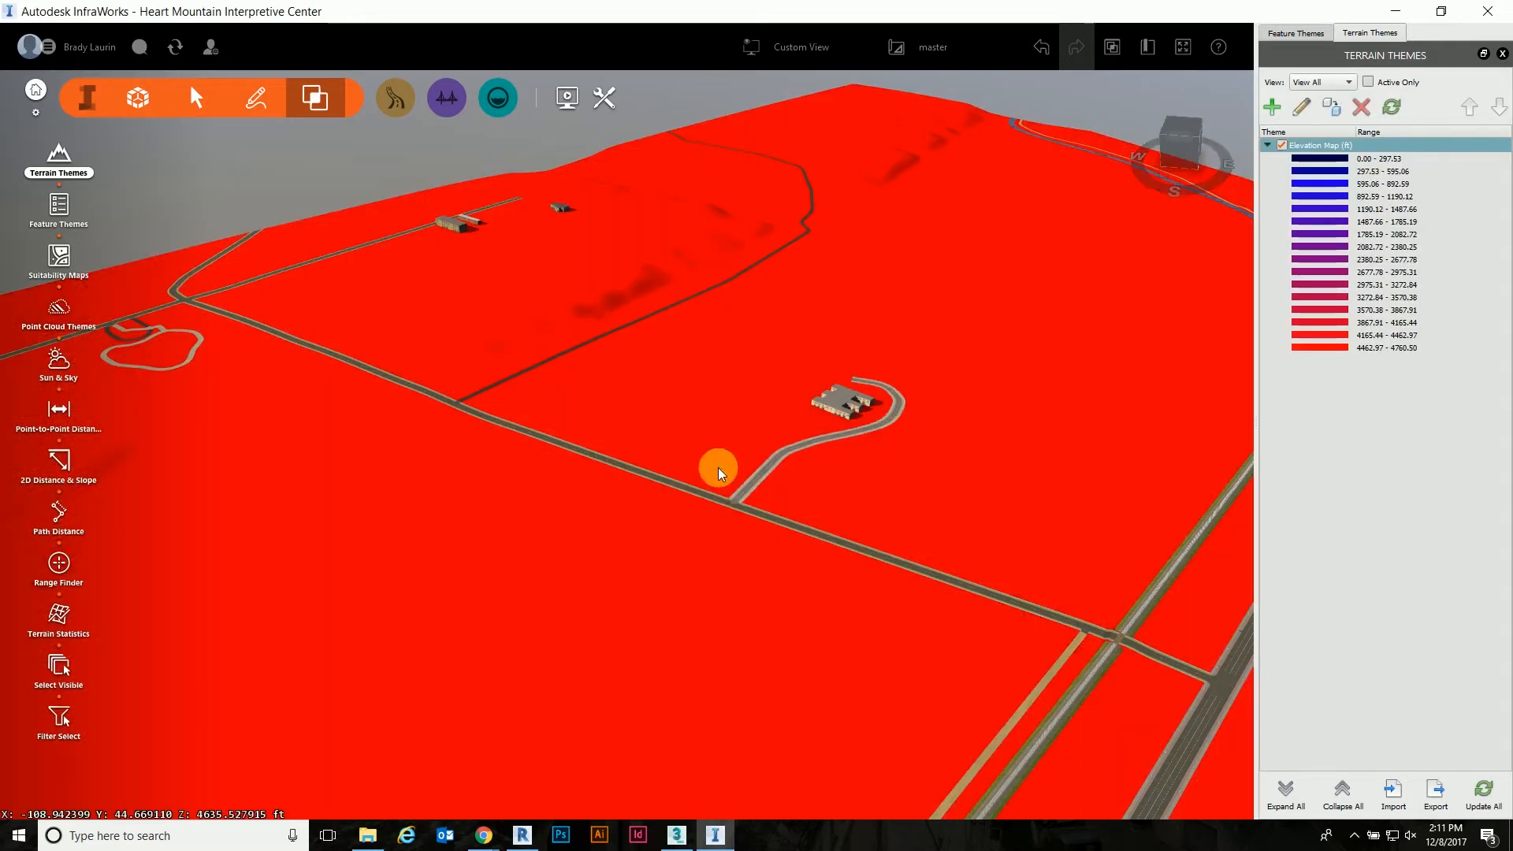
Step: Edit the Elevation Map terrain theme so that its minimum value is 4550 ft
scroll(627, 402, down, 5)
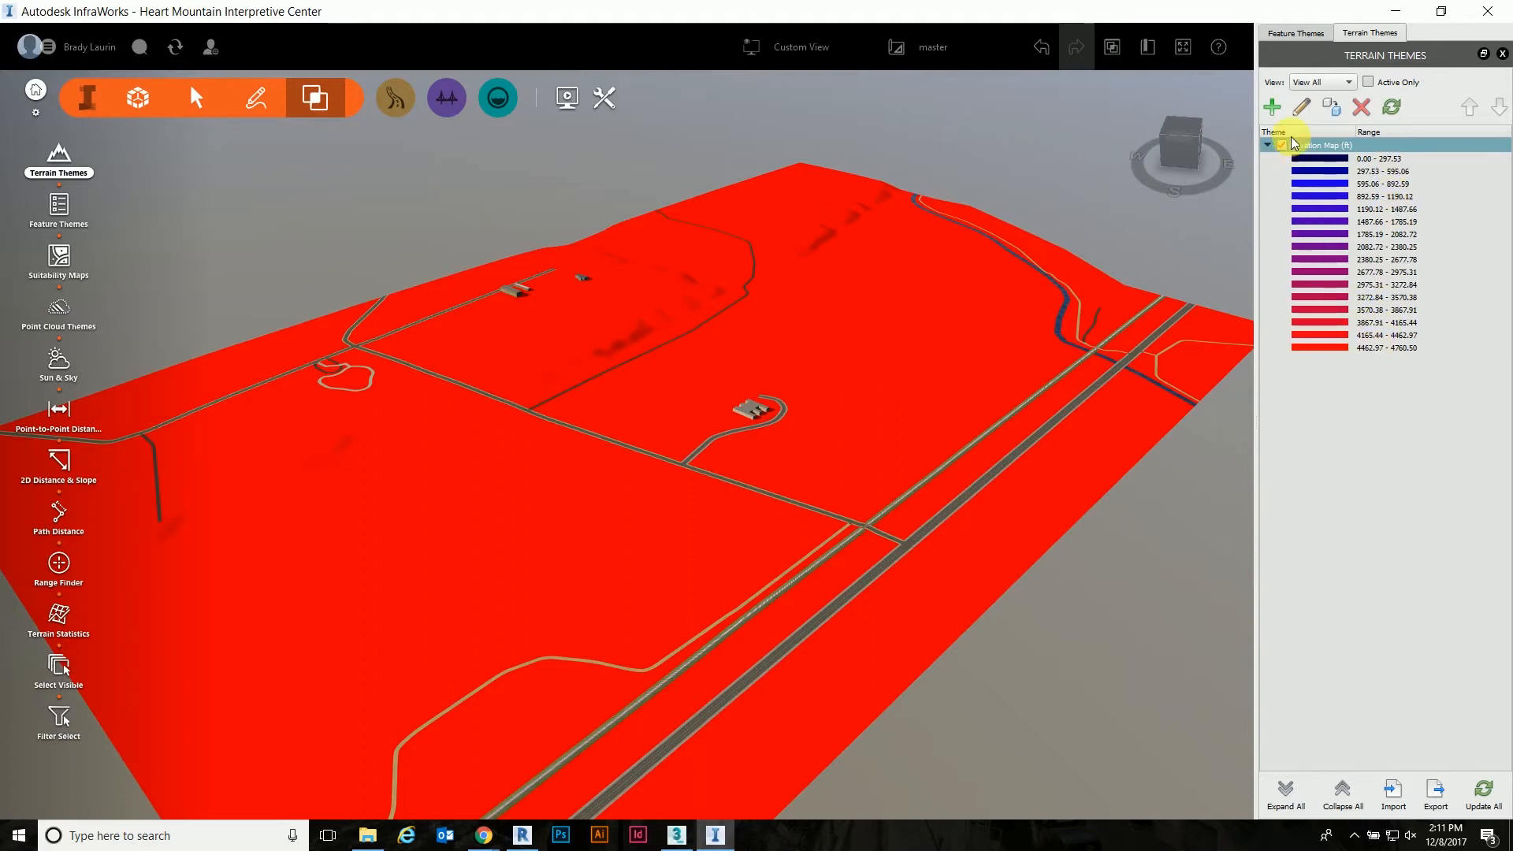
click(1302, 108)
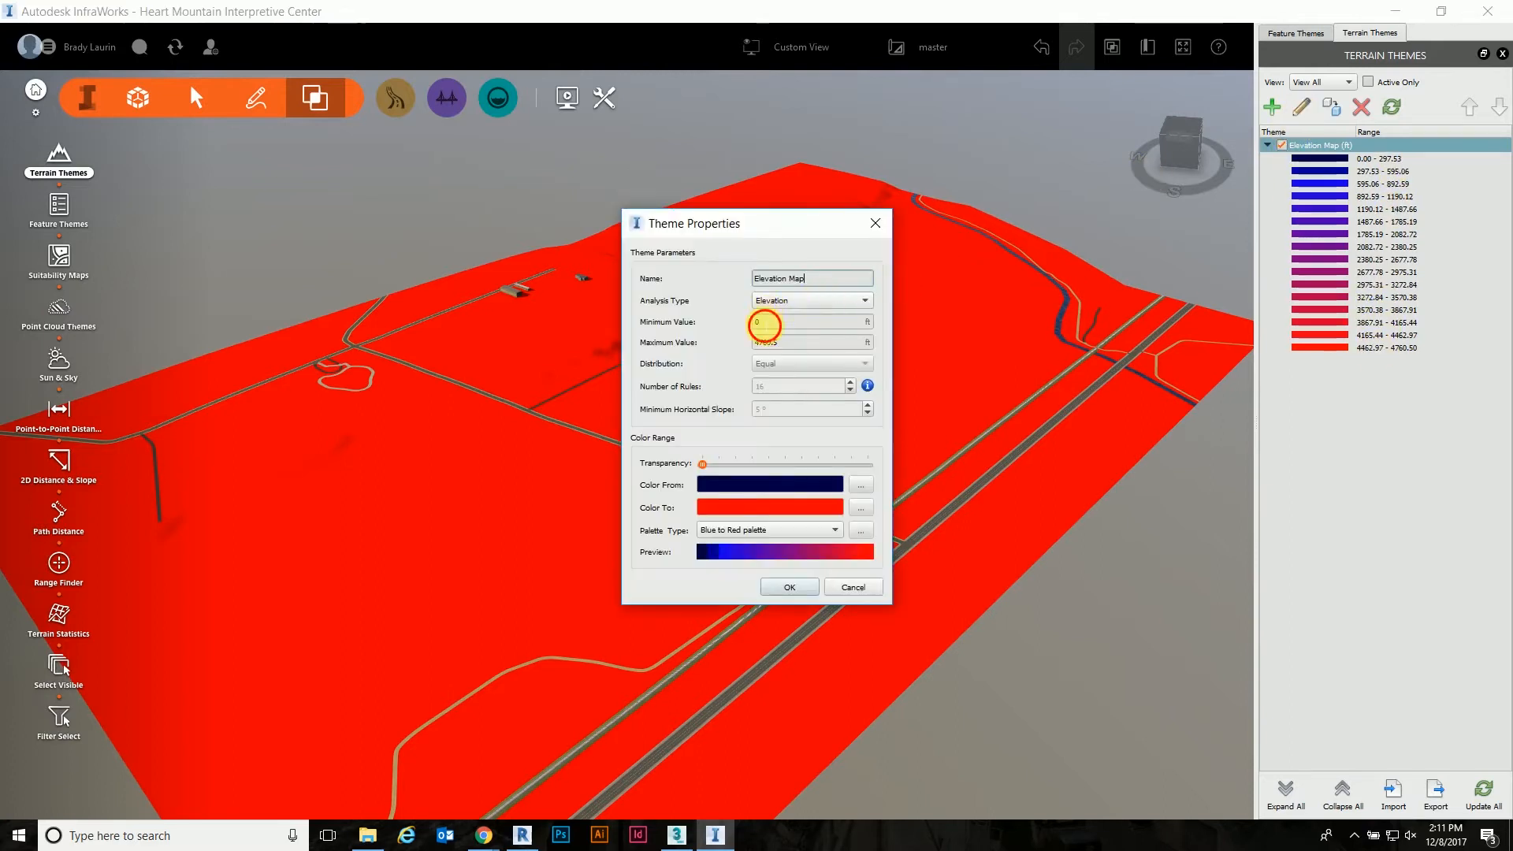
drag(765, 326, 759, 328)
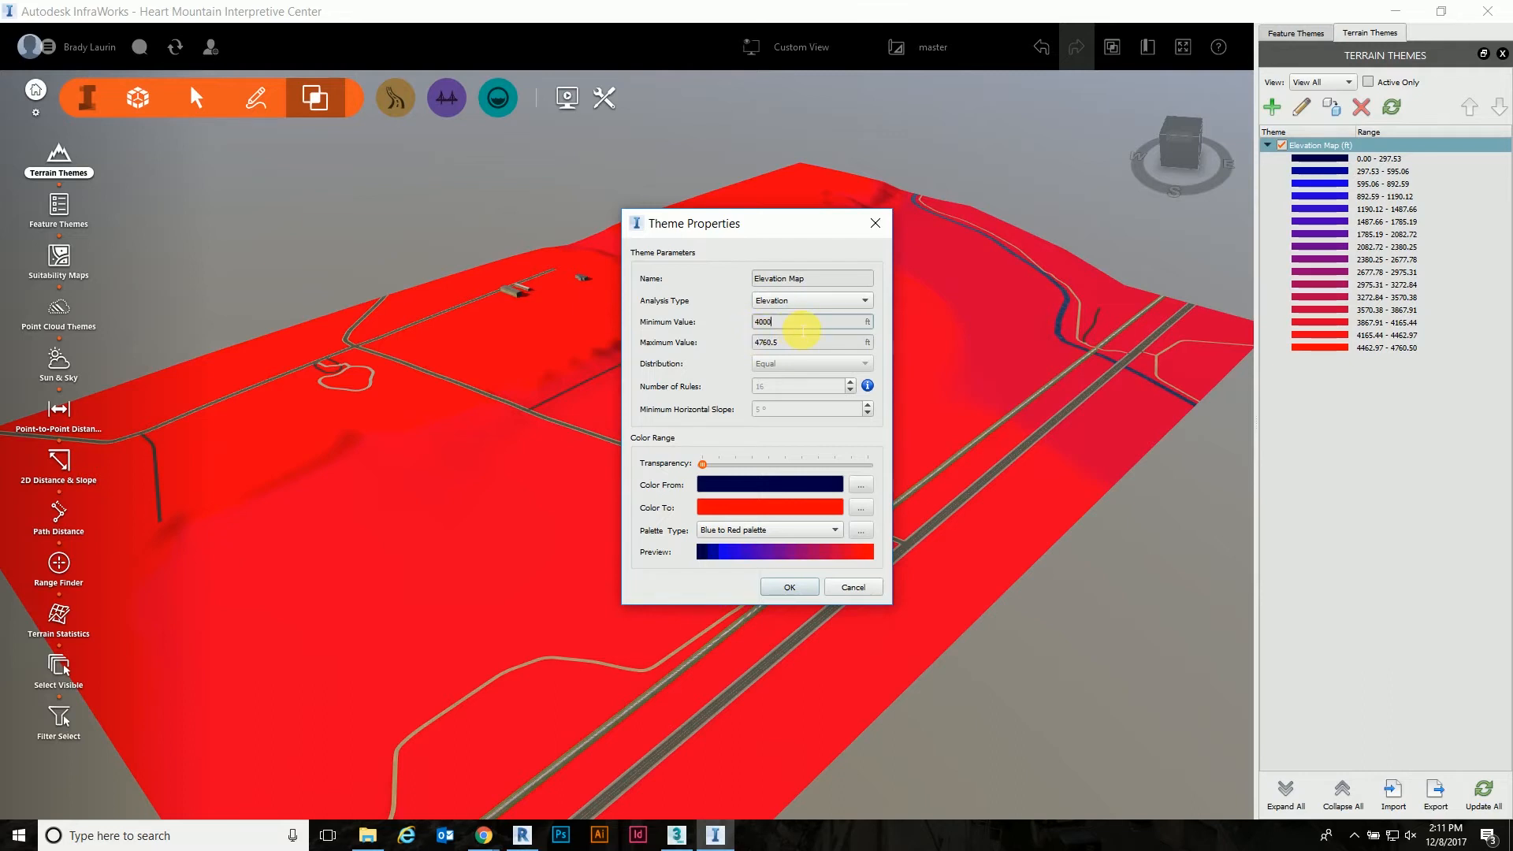
drag(802, 324, 745, 323)
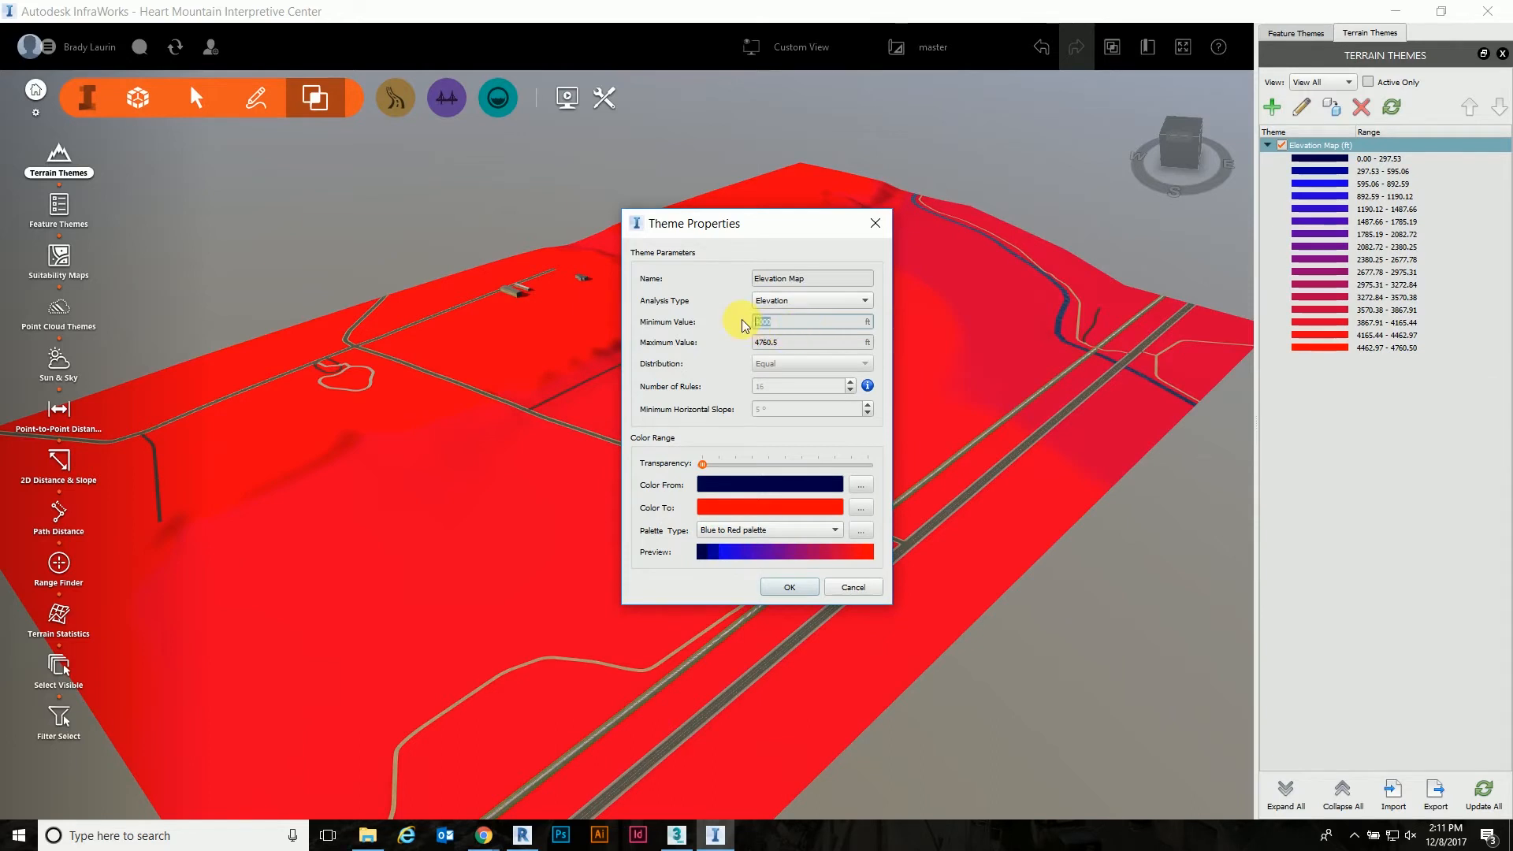
text(4500)
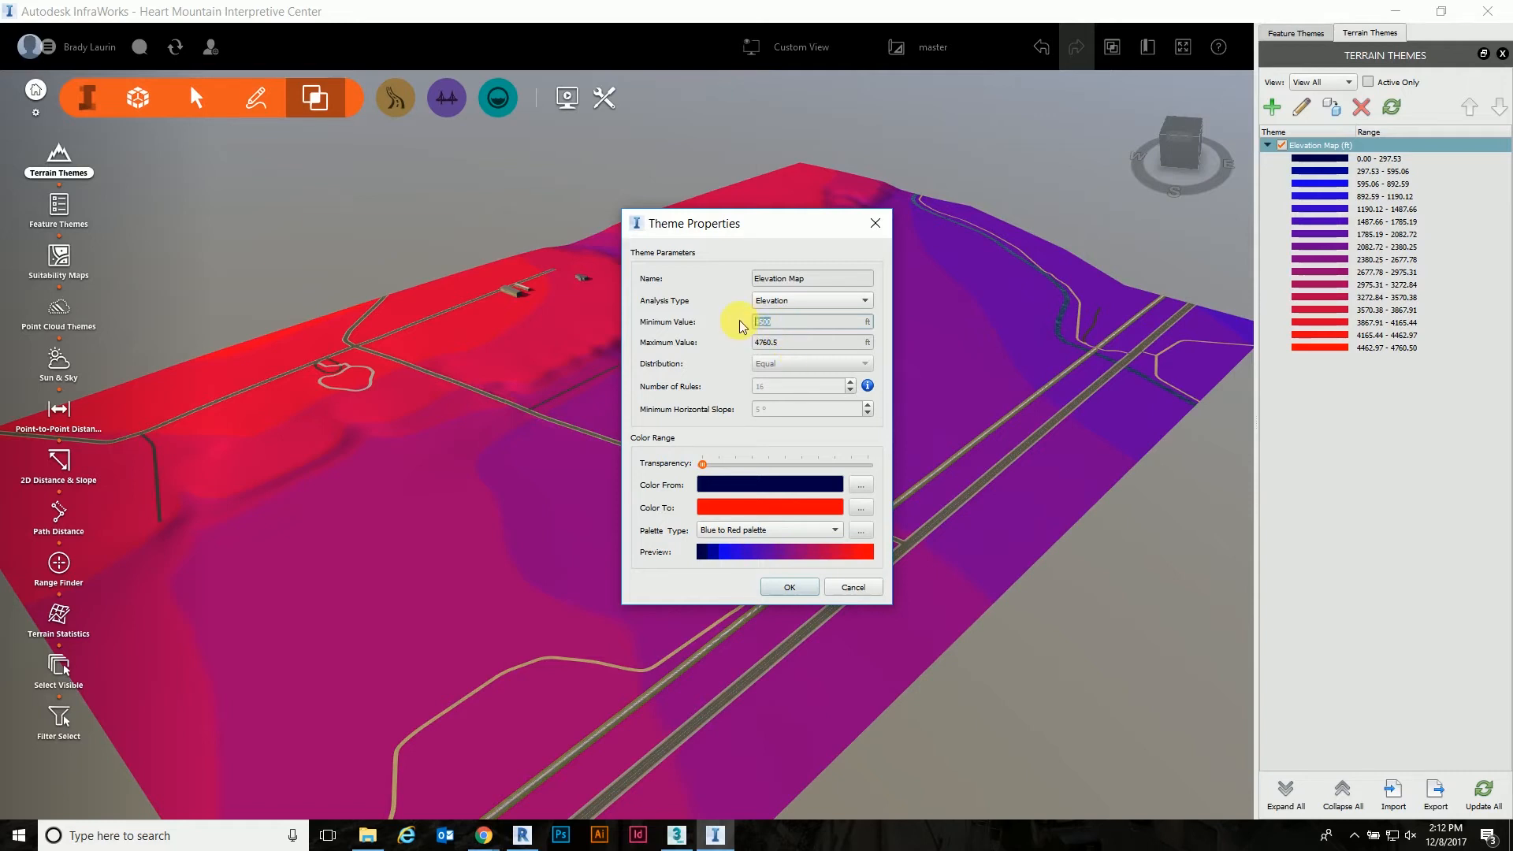
text(4)
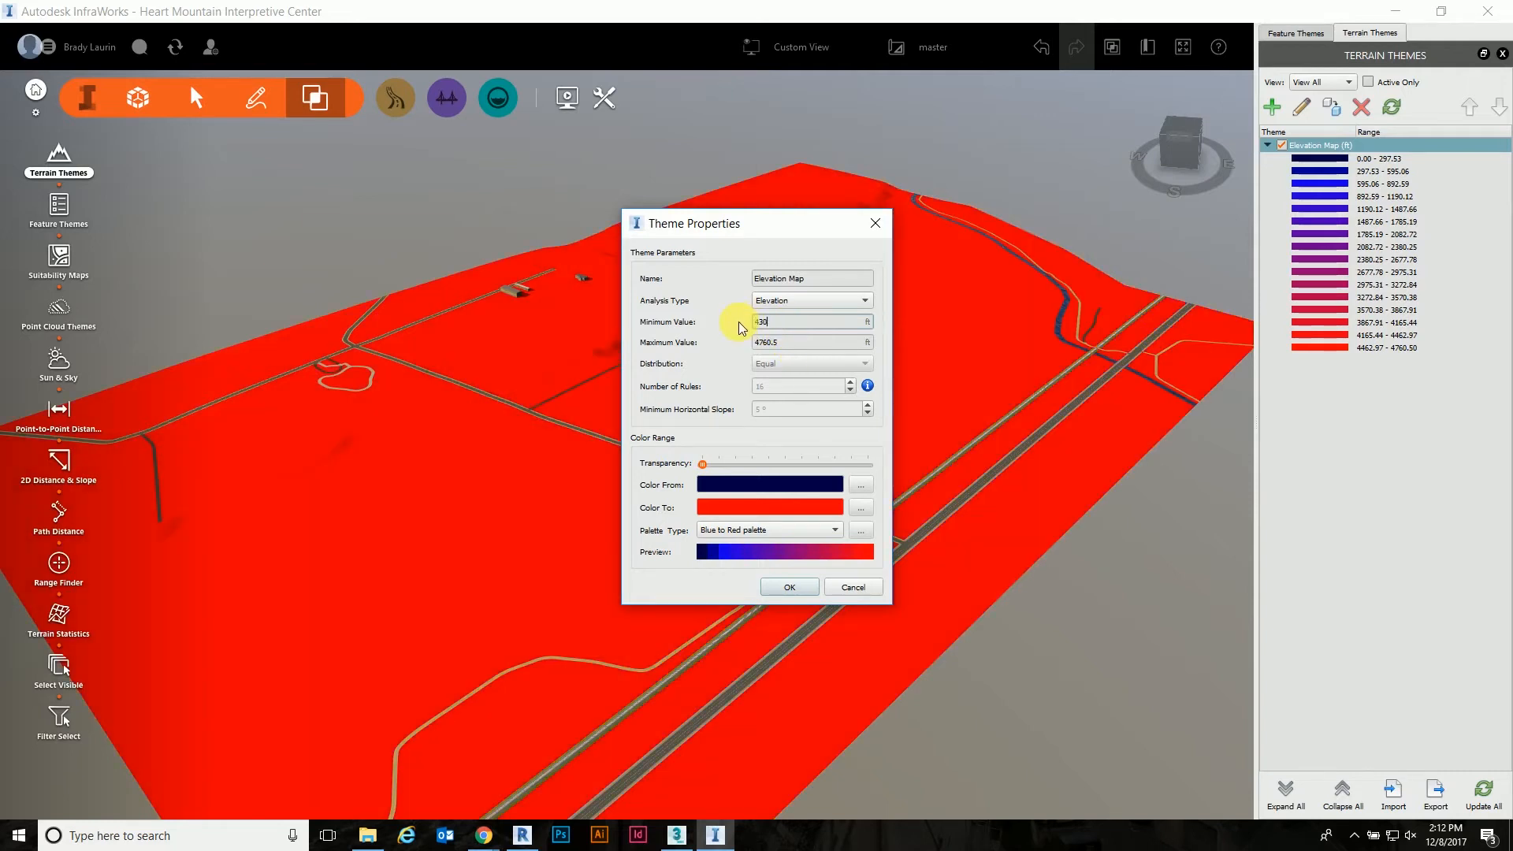
text(600)
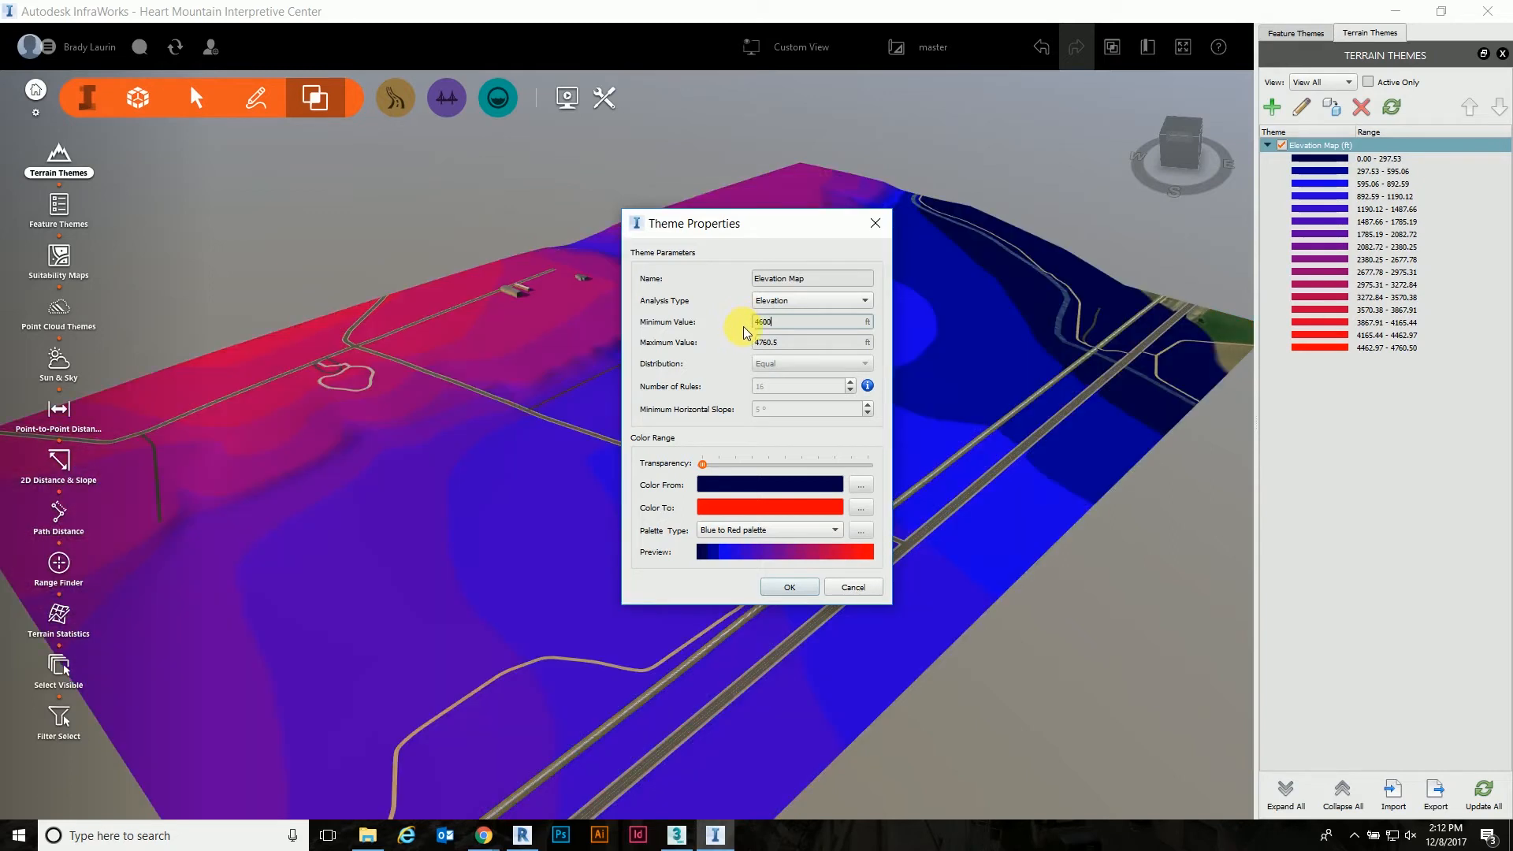
key(BackSpace)
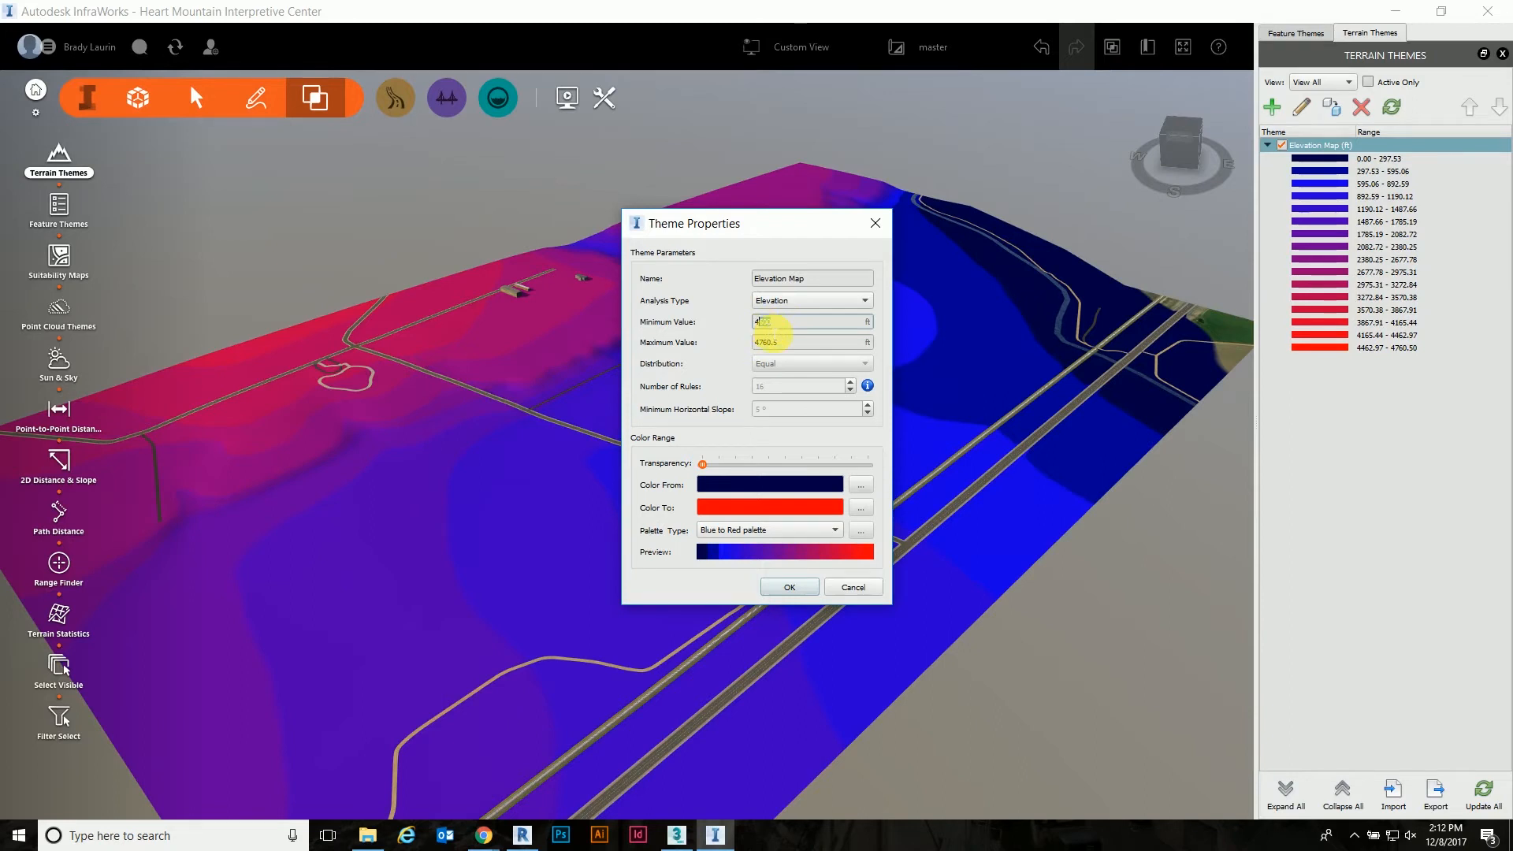
text(55)
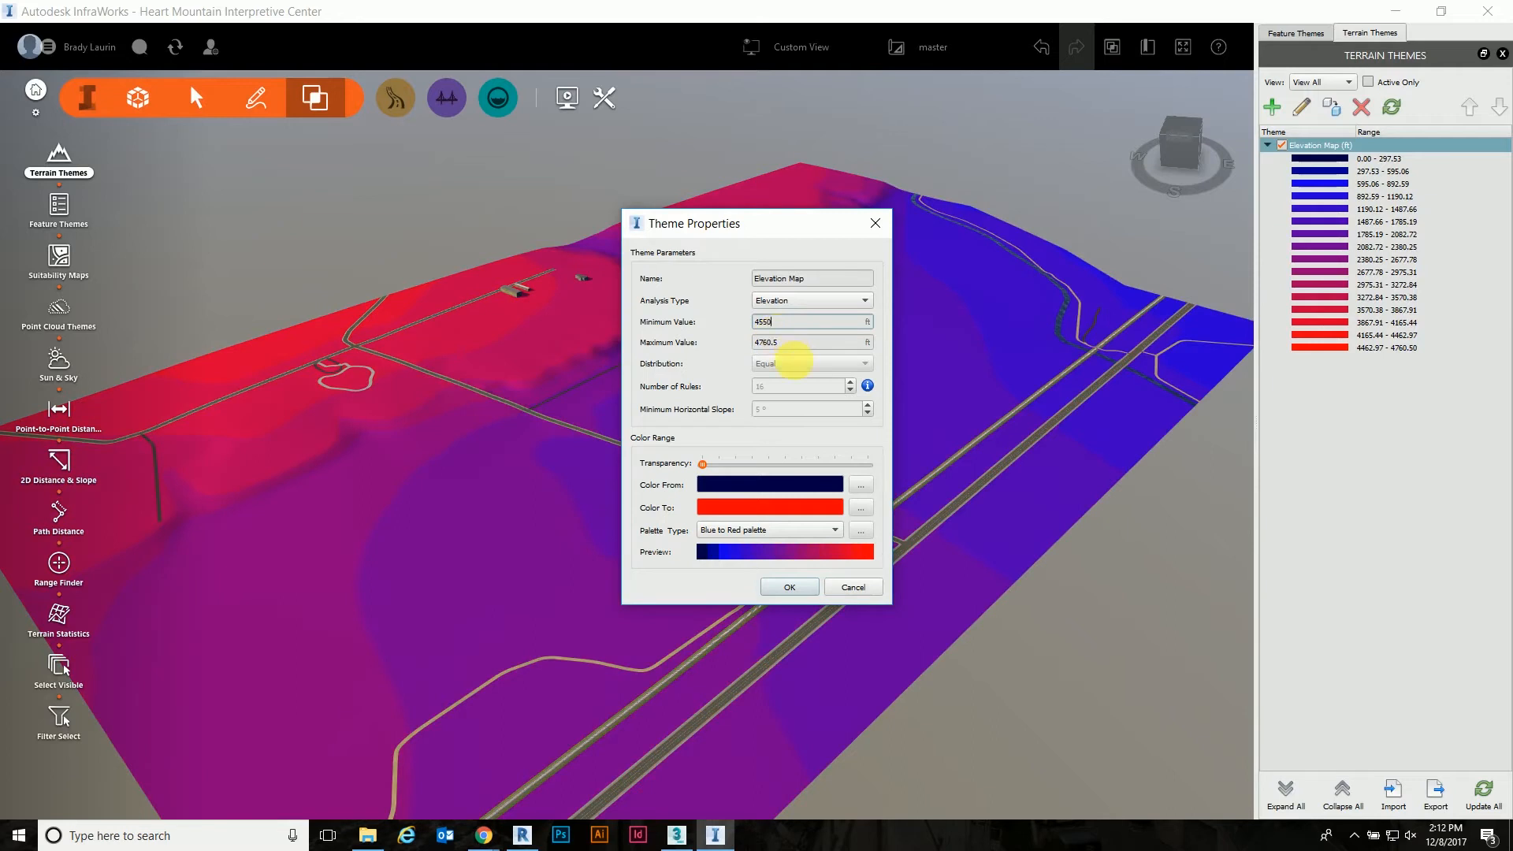
click(798, 588)
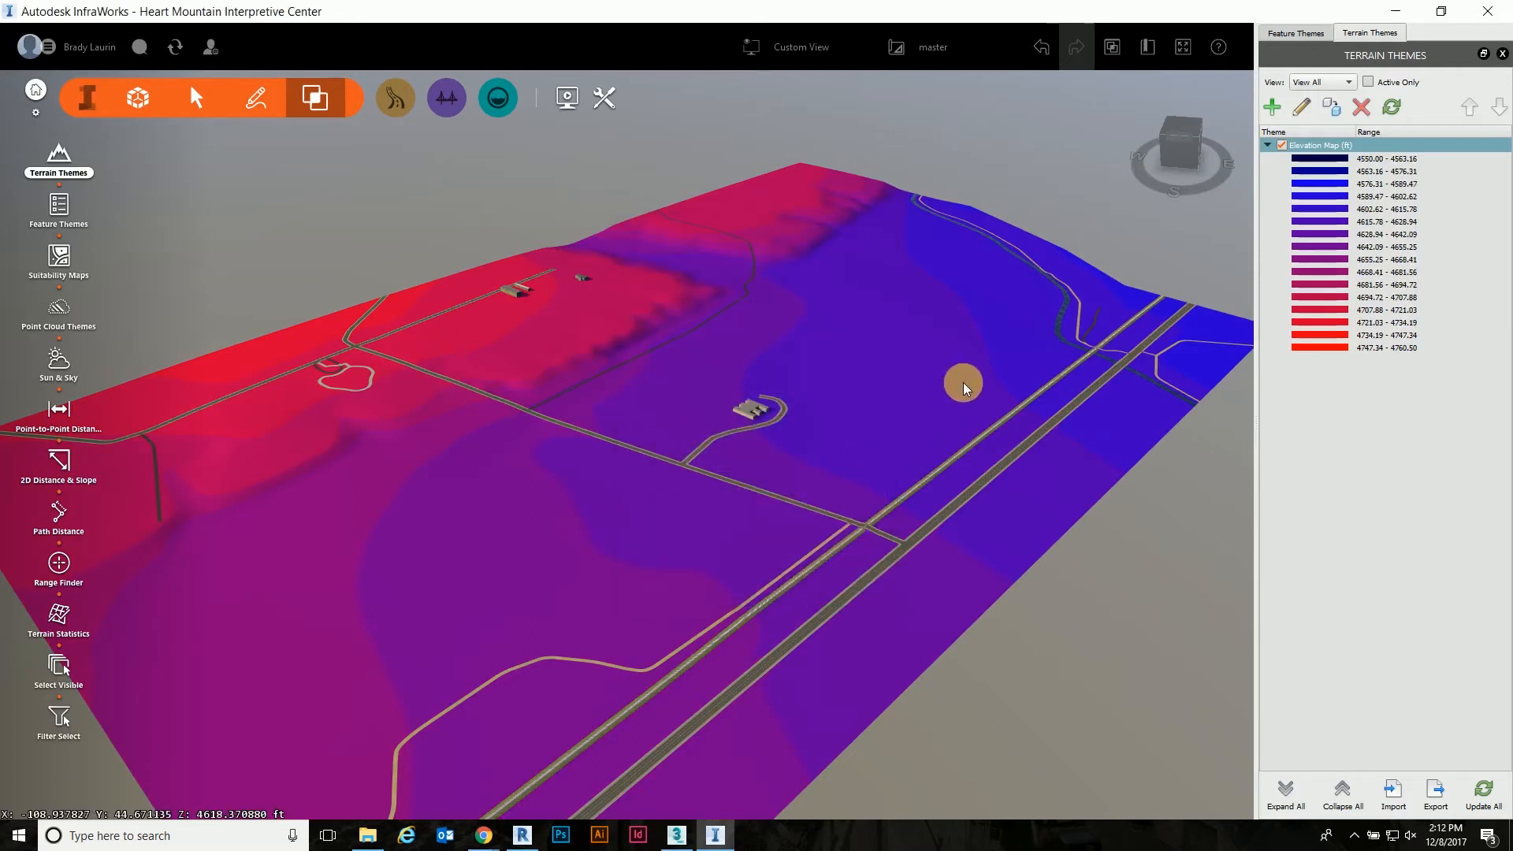
Step: Examine the elevation colours along the ridge from the opposite side of the site
middle_drag(1001, 356, 717, 357)
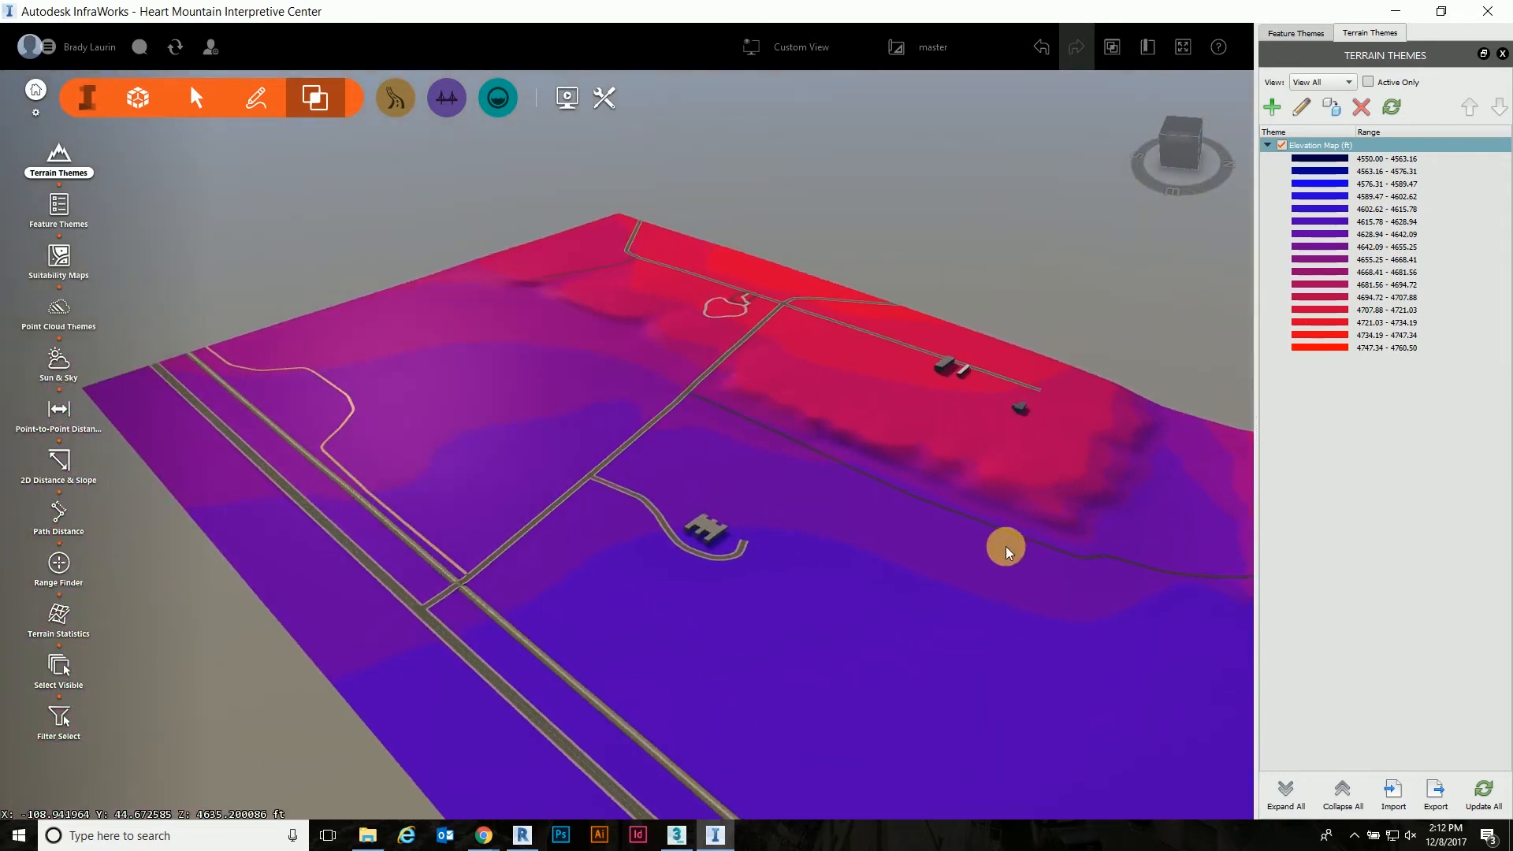
scroll(1100, 544, up, 5)
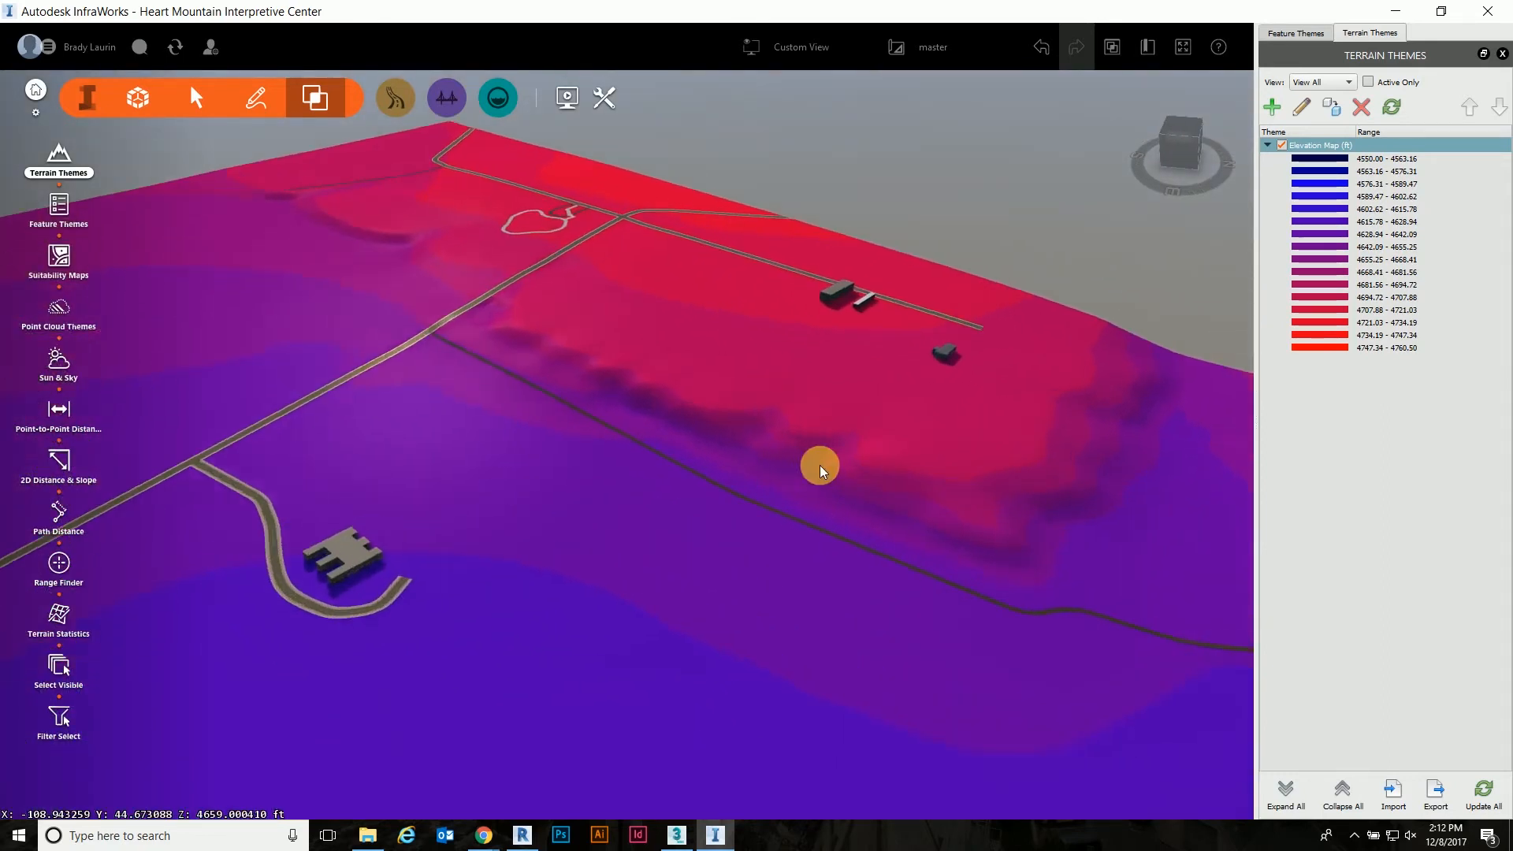
scroll(883, 527, up, 3)
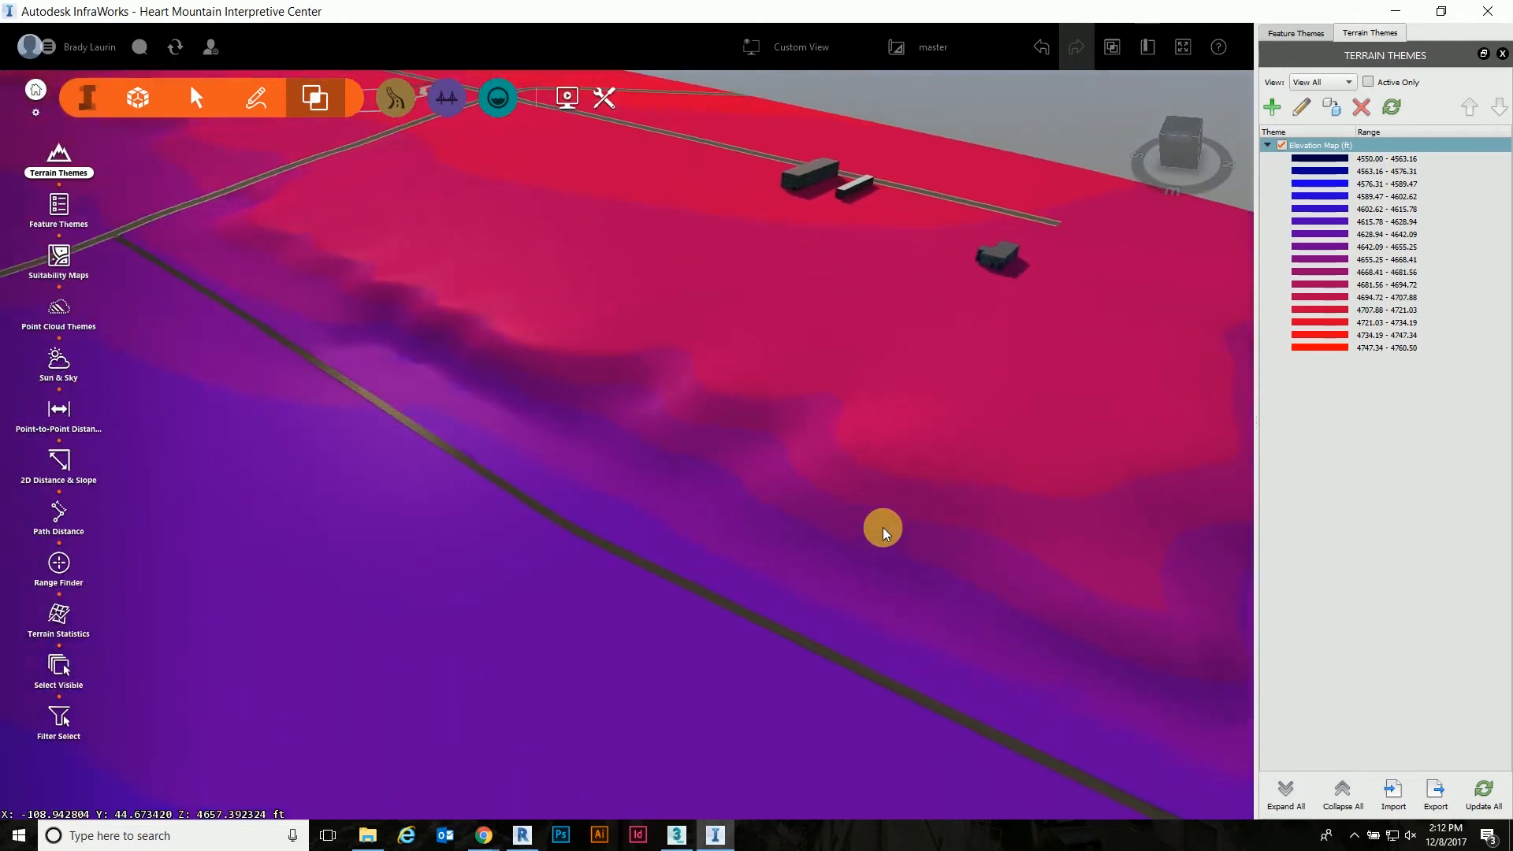
Step: Turn off the Elevation Map terrain theme so the site shows its aerial imagery
middle_drag(900, 542, 812, 484)
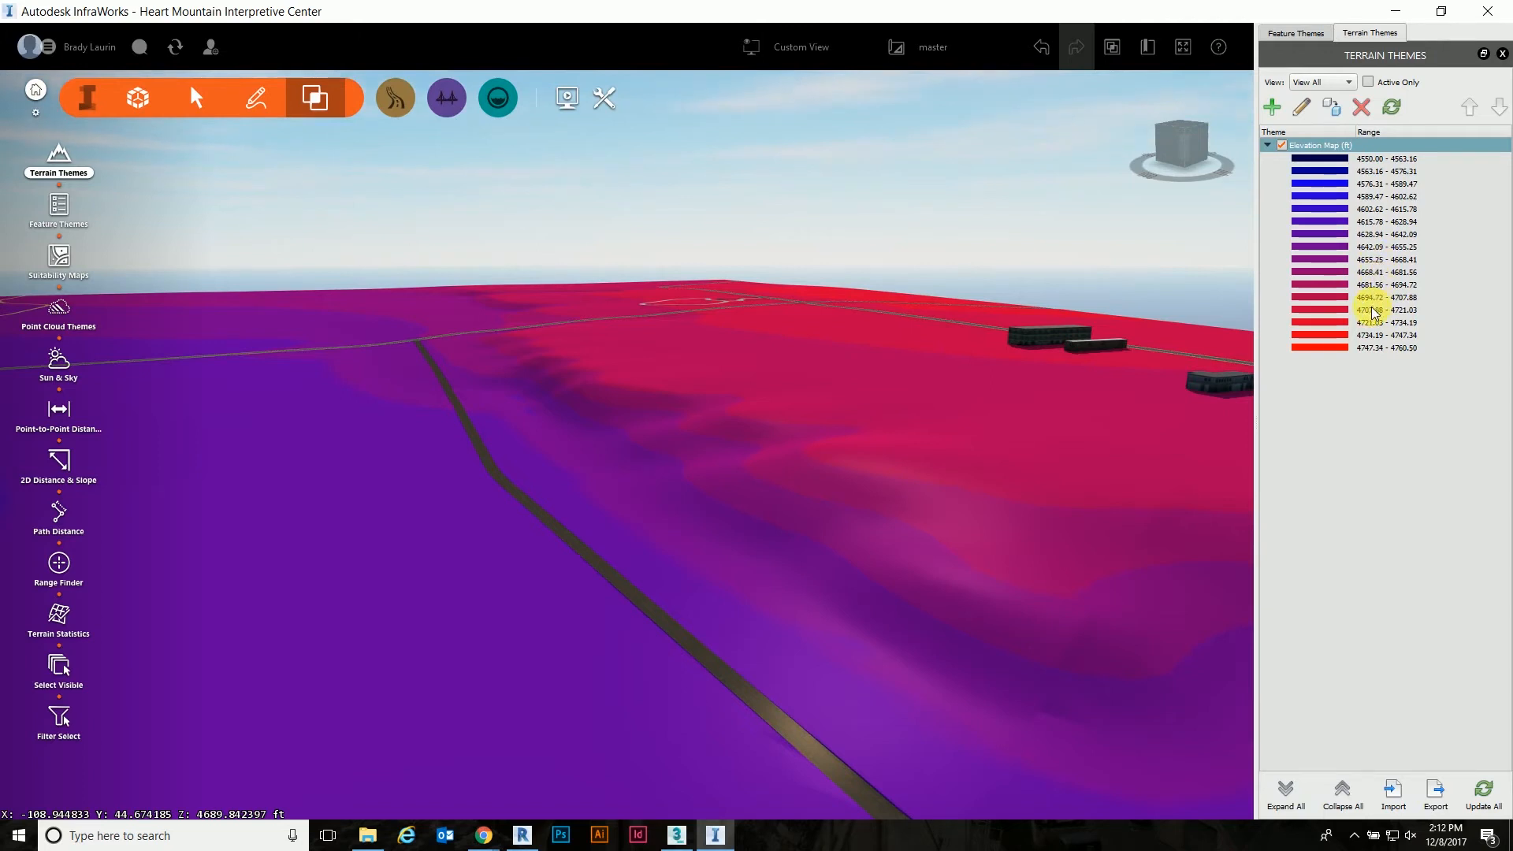
scroll(679, 386, down, 5)
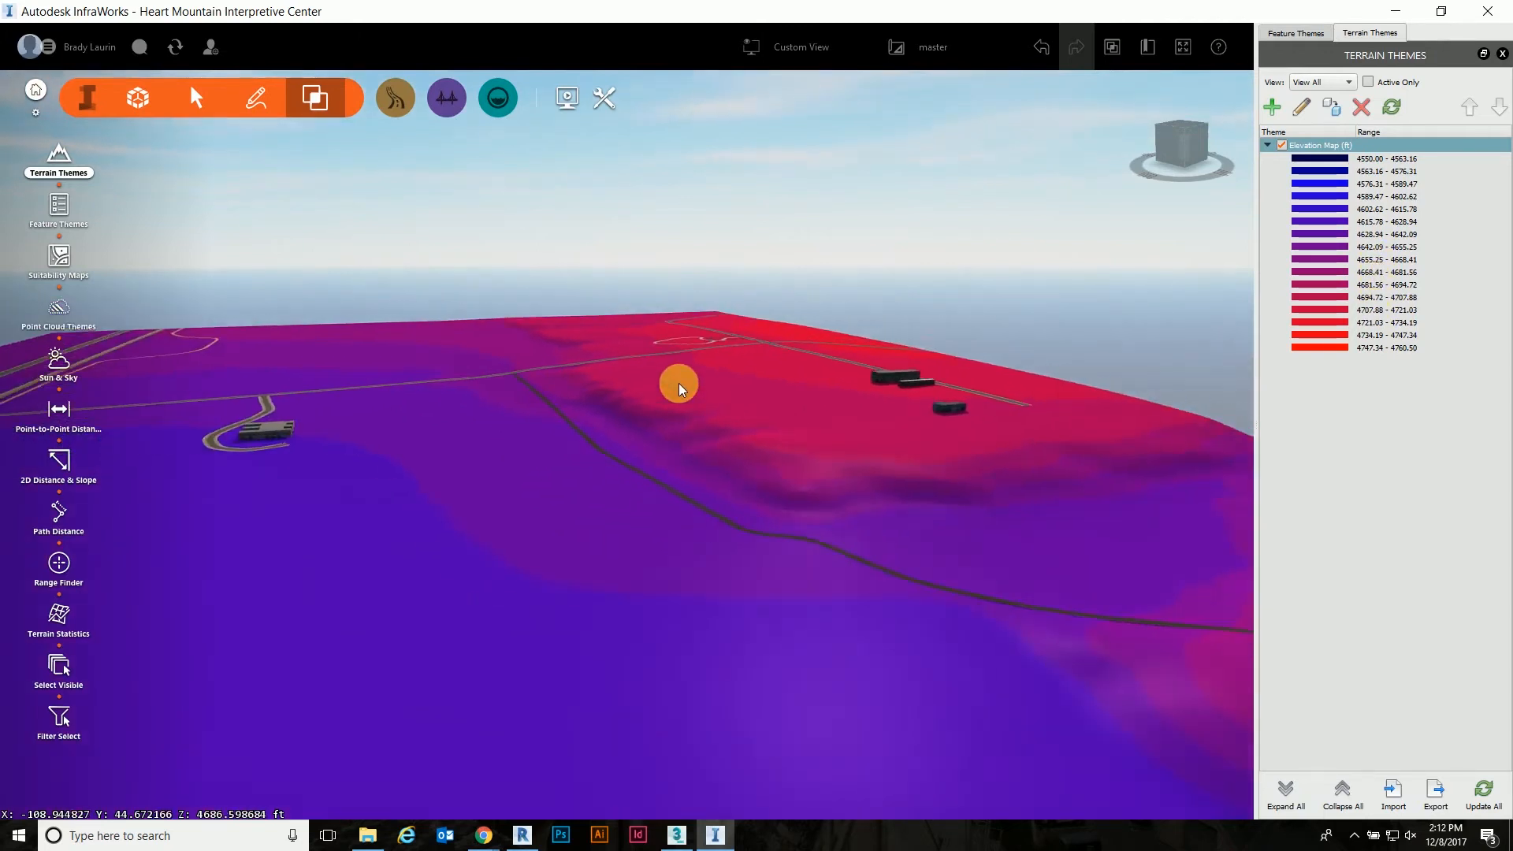
scroll(679, 380, down, 3)
scroll(627, 477, down, 3)
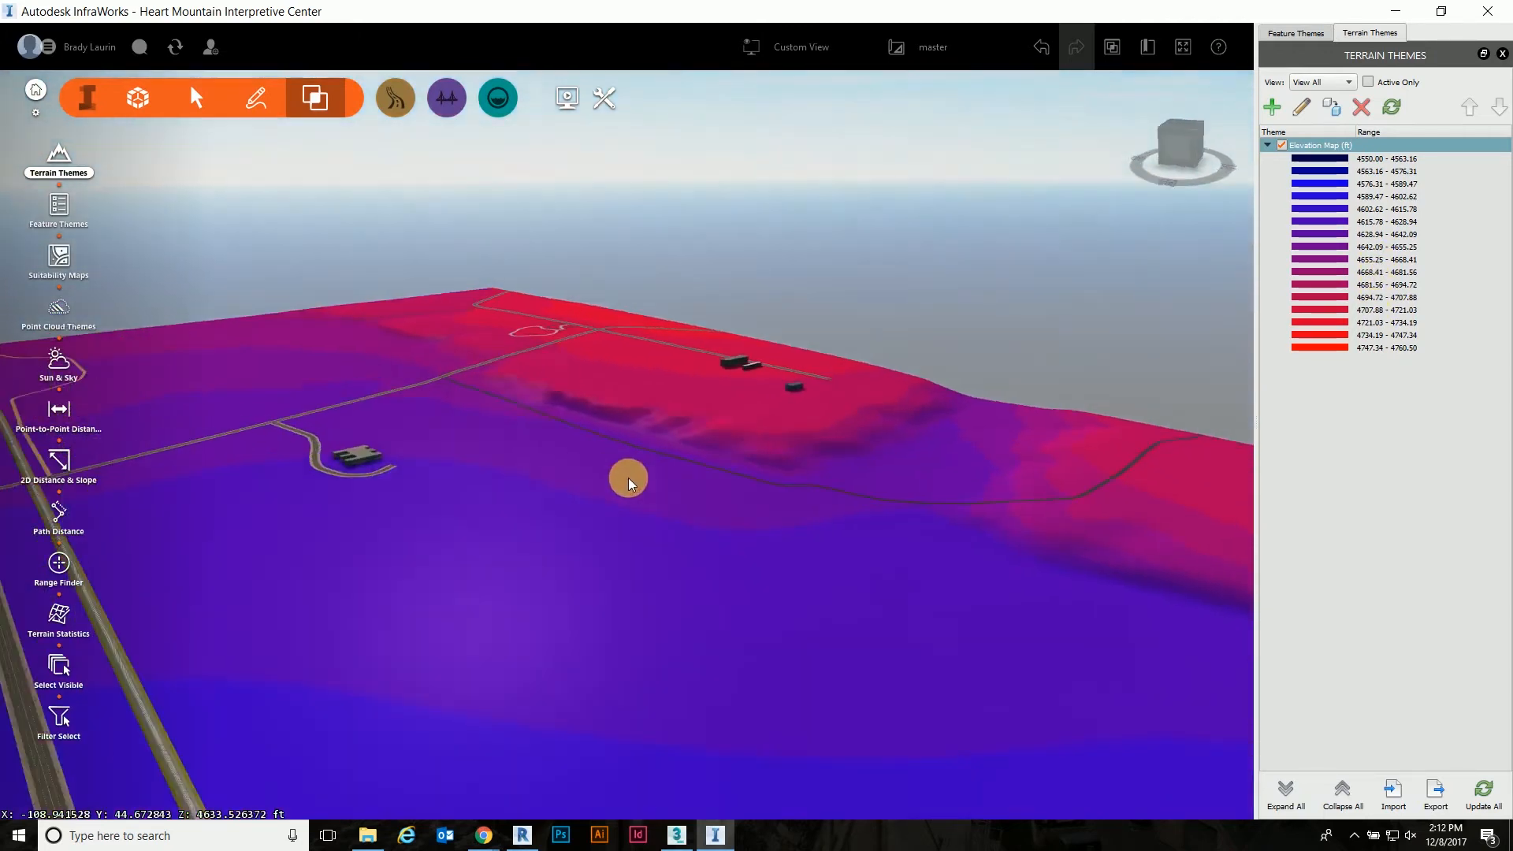
drag(628, 477, 906, 528)
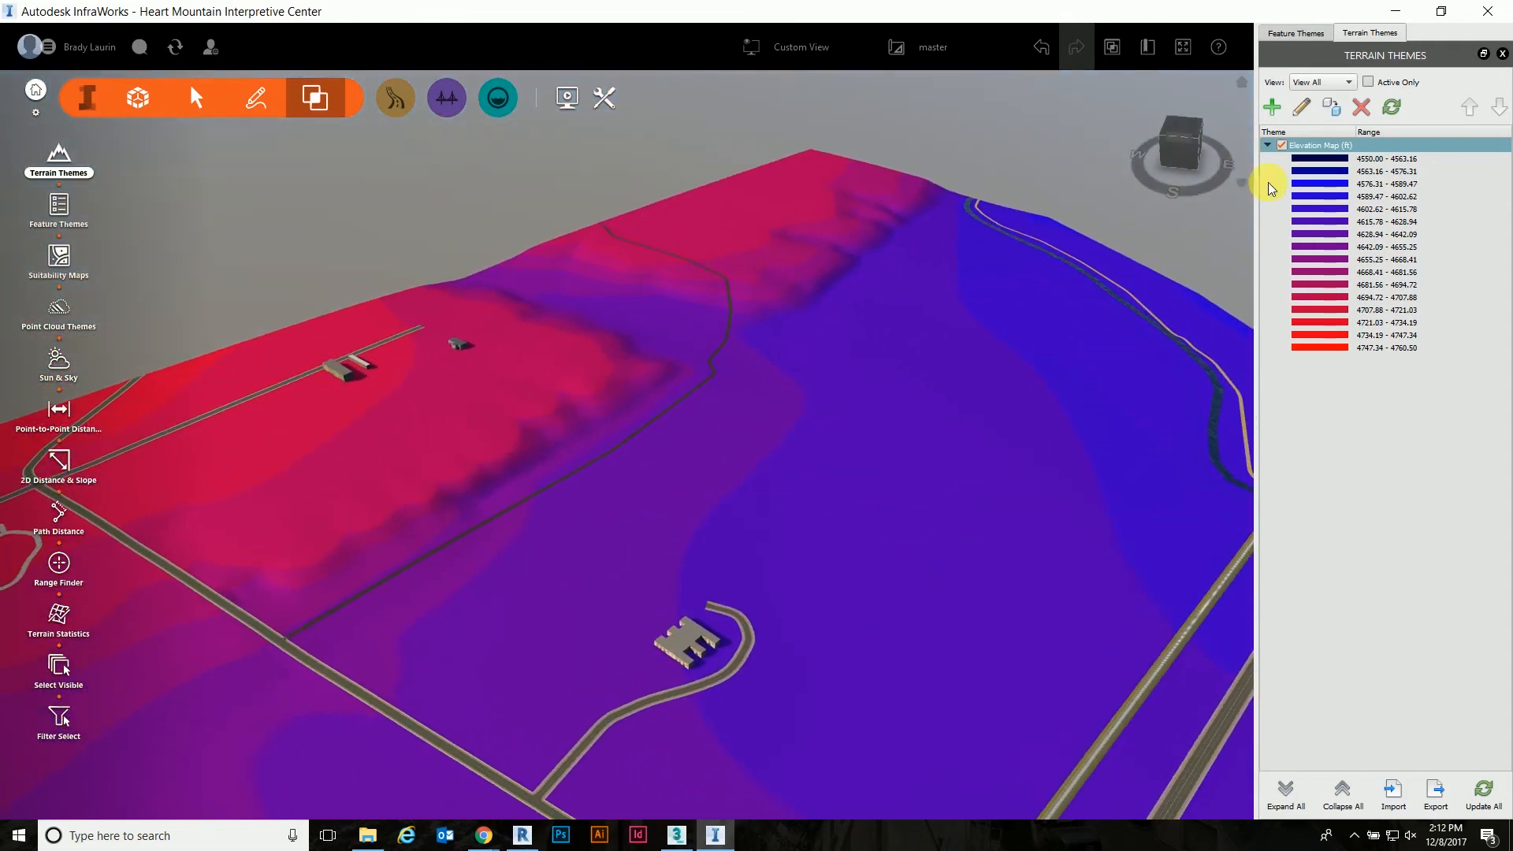
click(1283, 145)
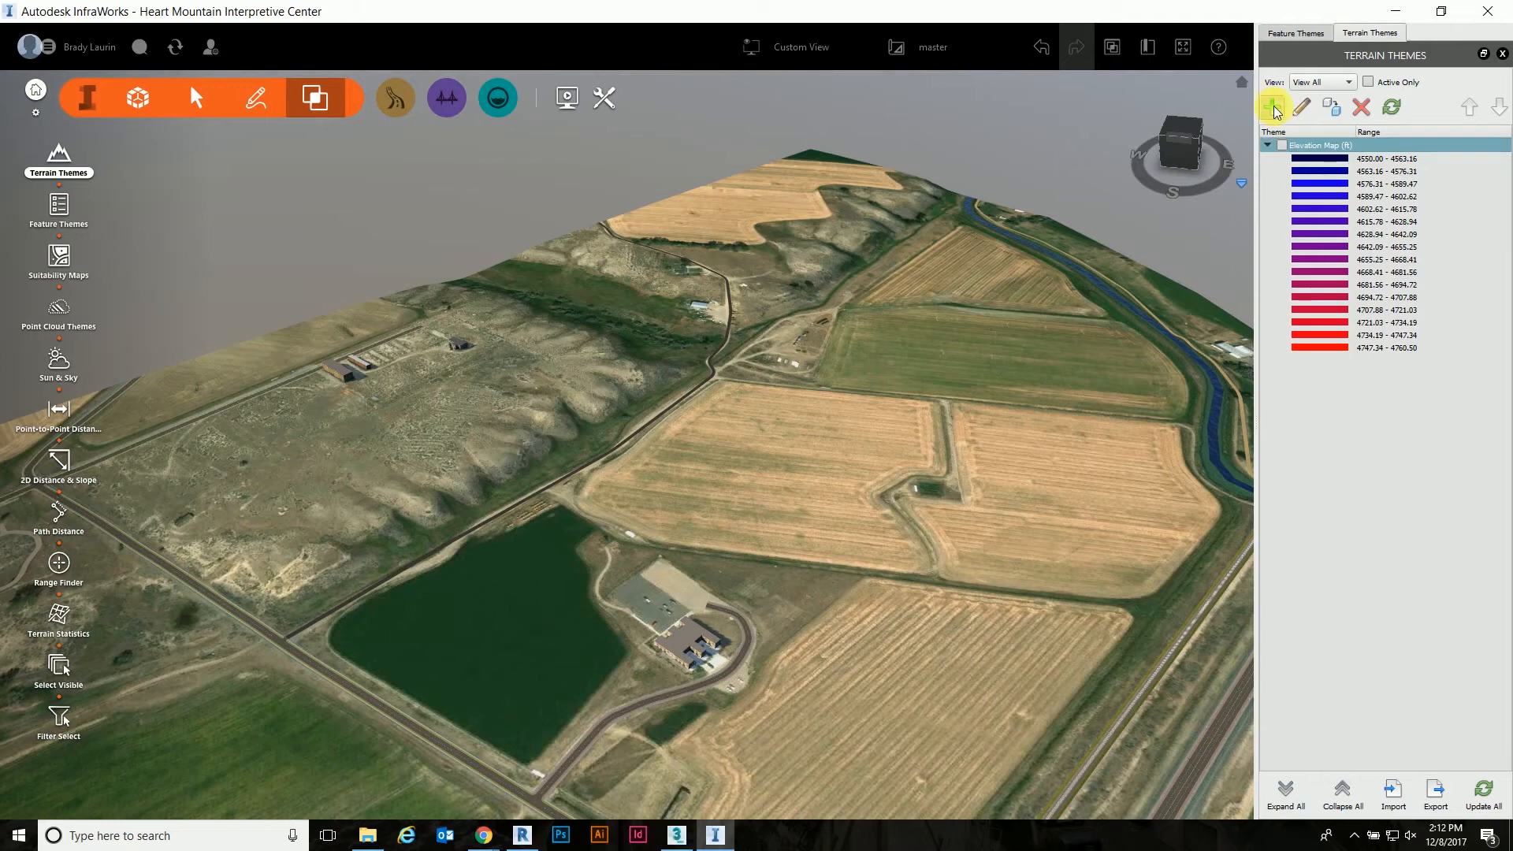
Step: Create a terrain theme named Aspect with the Aspect analysis type, keeping the default range and HSV CCW palette
click(1274, 108)
click(836, 300)
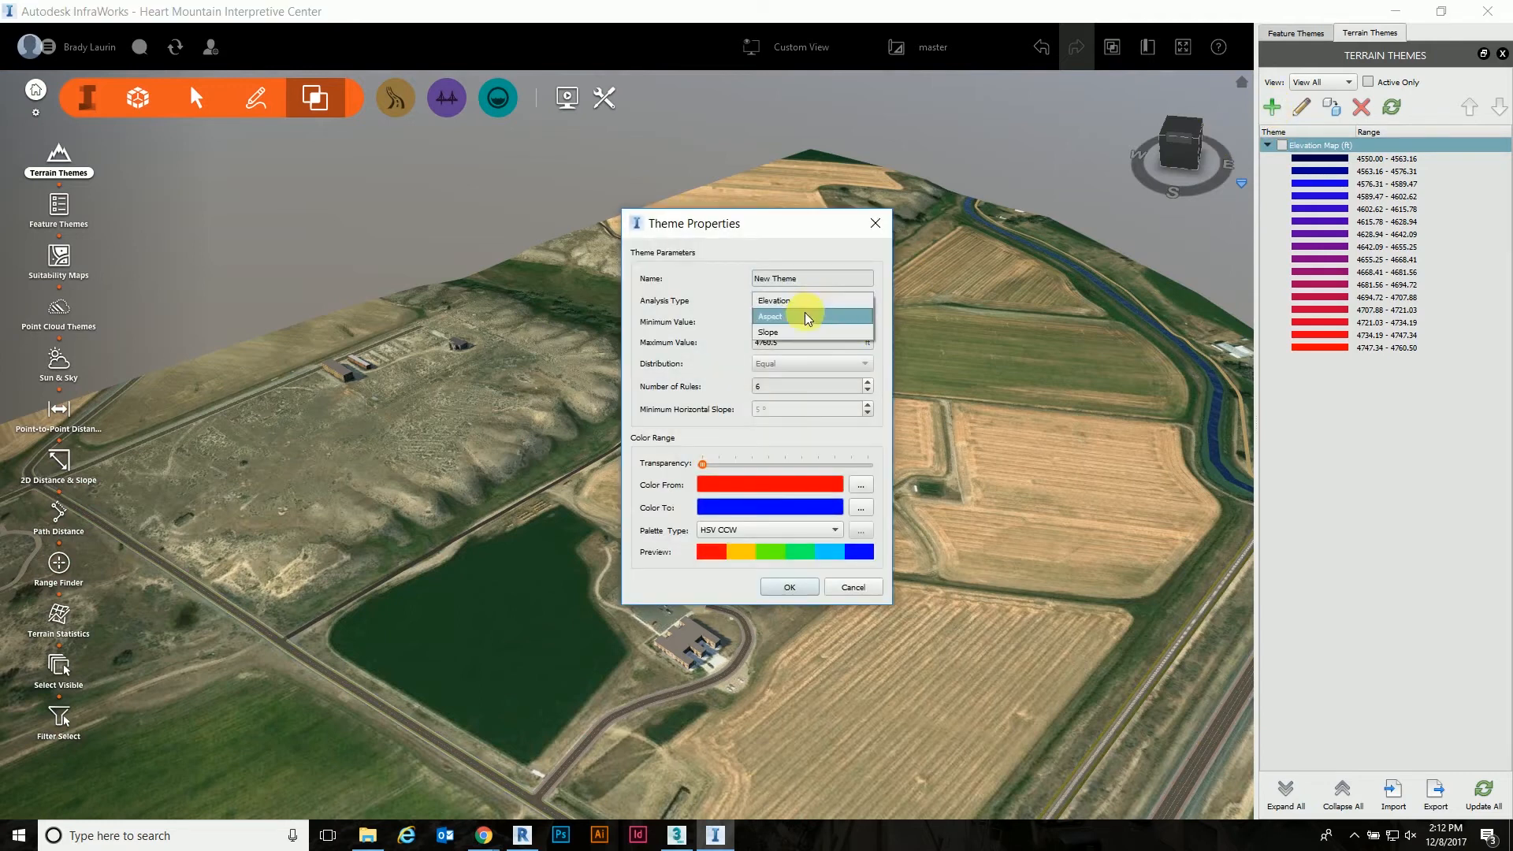
click(807, 318)
drag(798, 279, 751, 280)
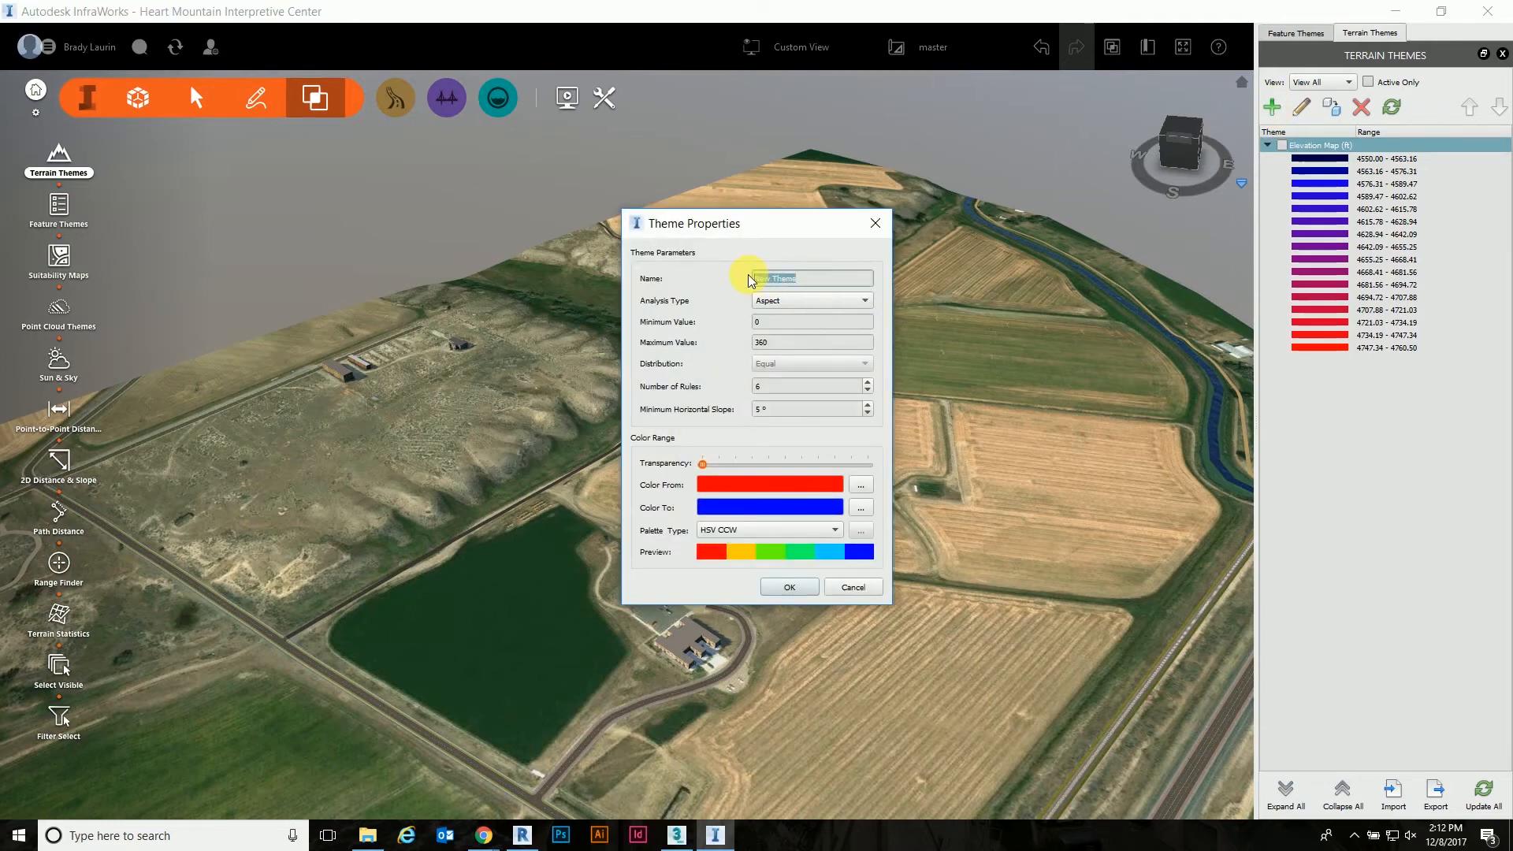
text(Aspect)
click(792, 344)
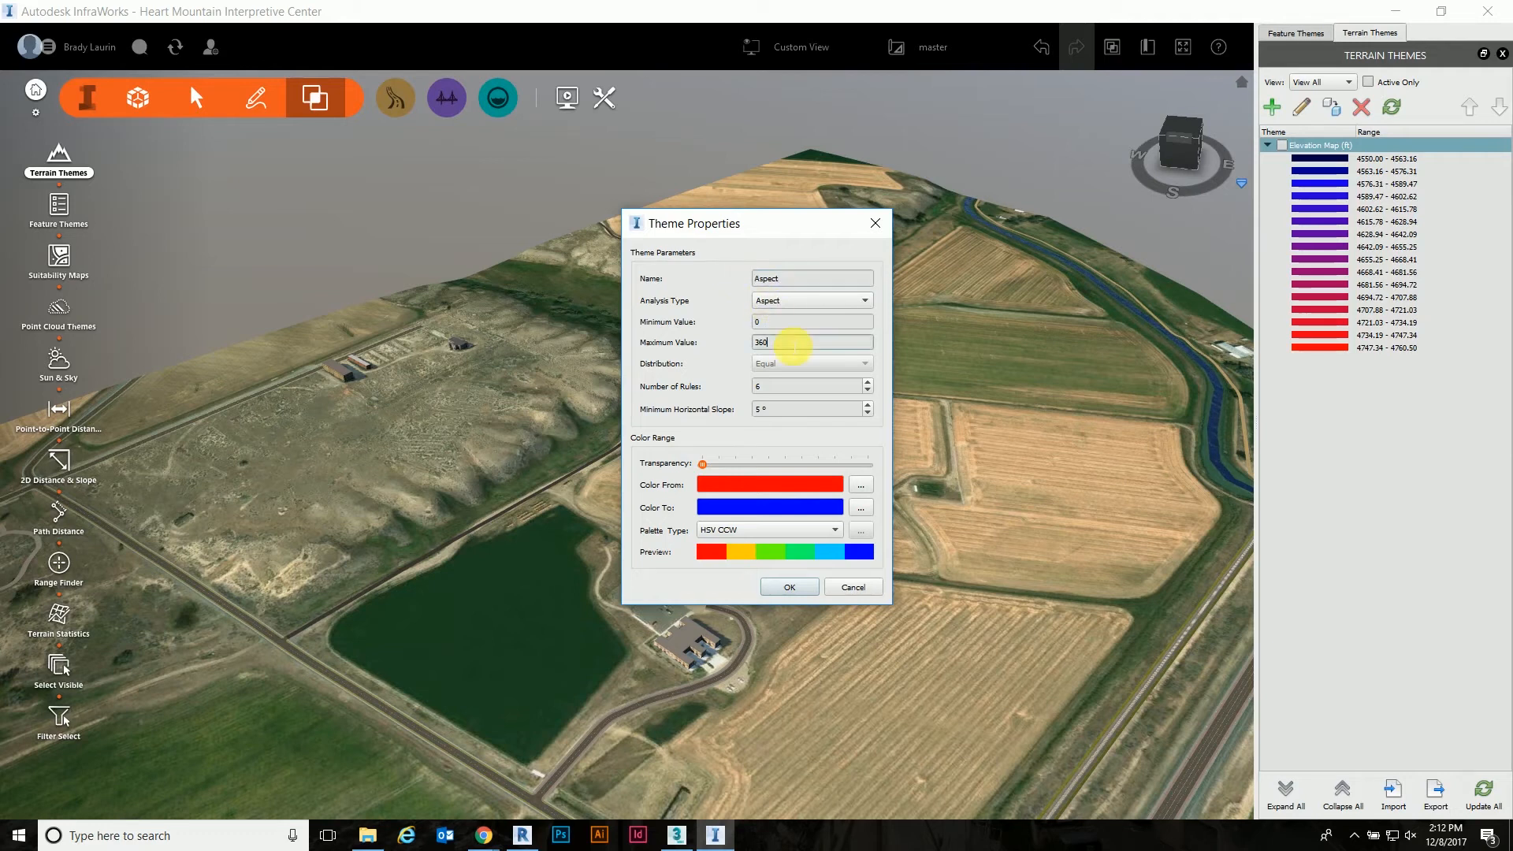
click(790, 588)
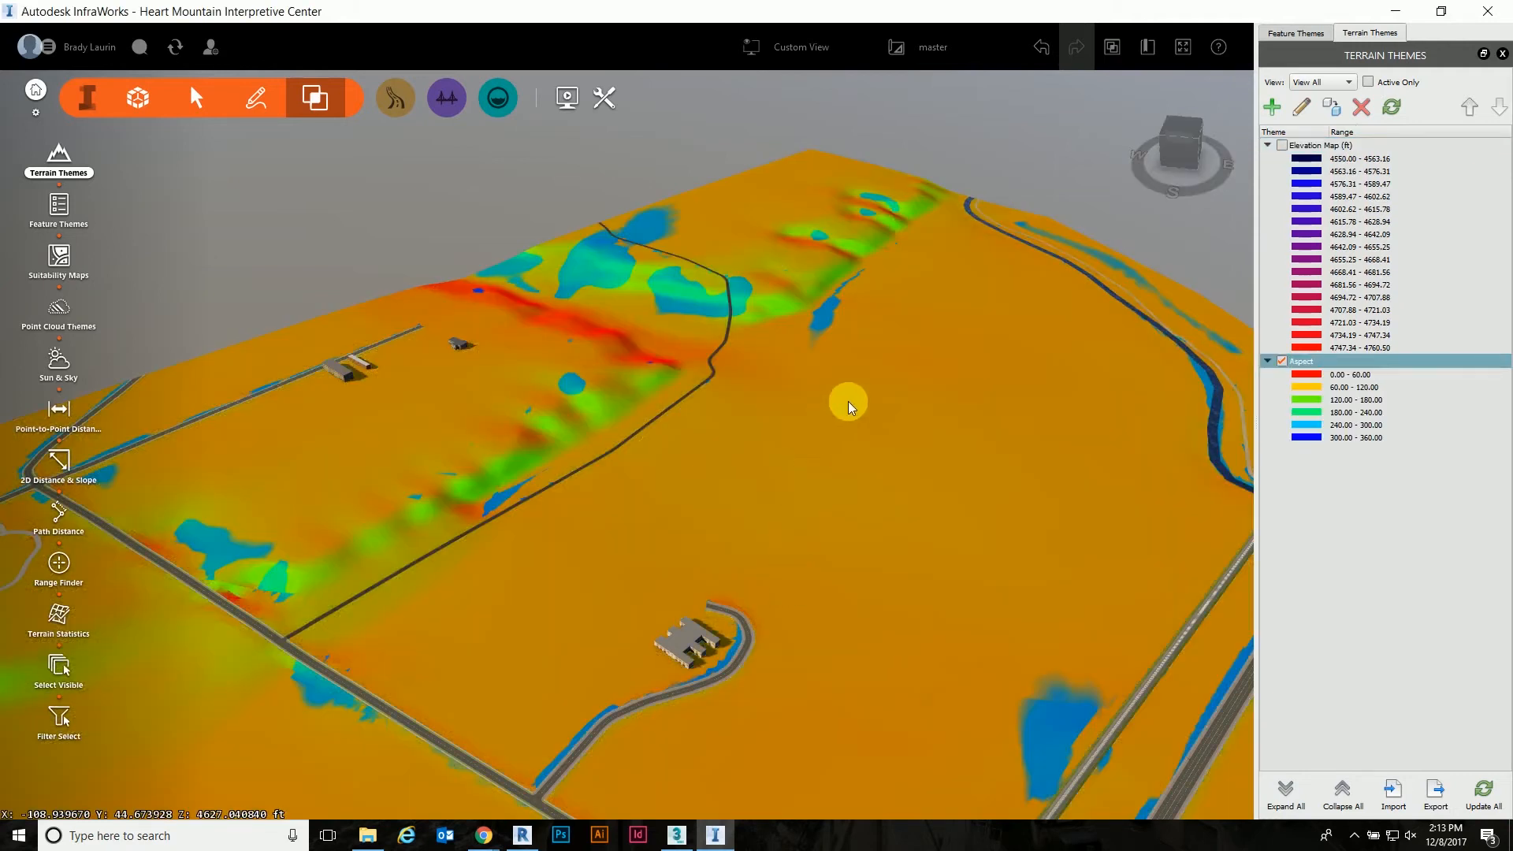
Step: Examine the Aspect theme's colours across the whole site and close up along the ridge
scroll(805, 361, down, 5)
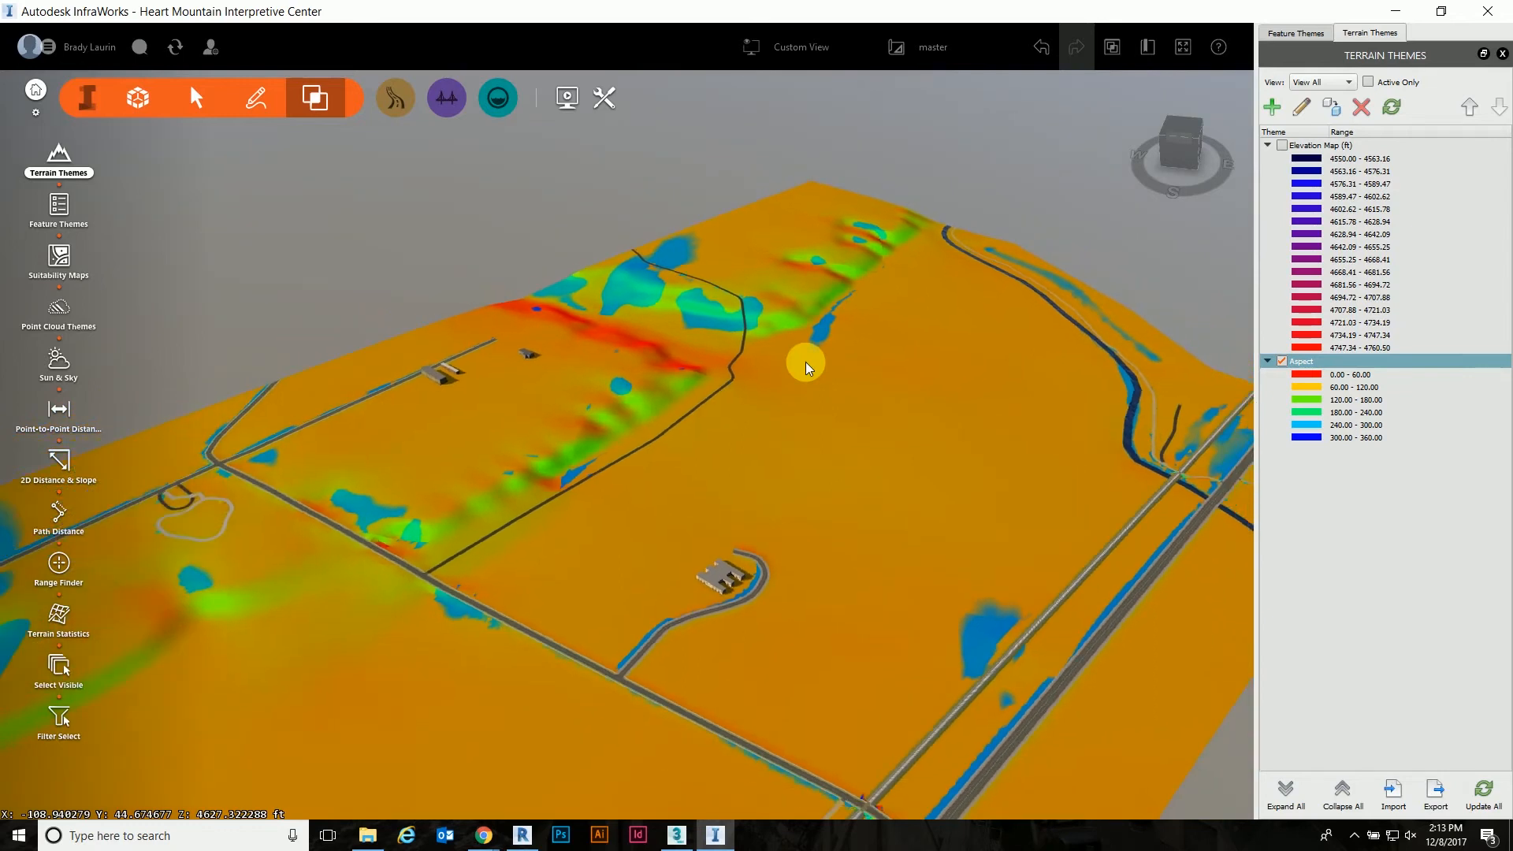
scroll(806, 362, down, 2)
scroll(805, 362, down, 3)
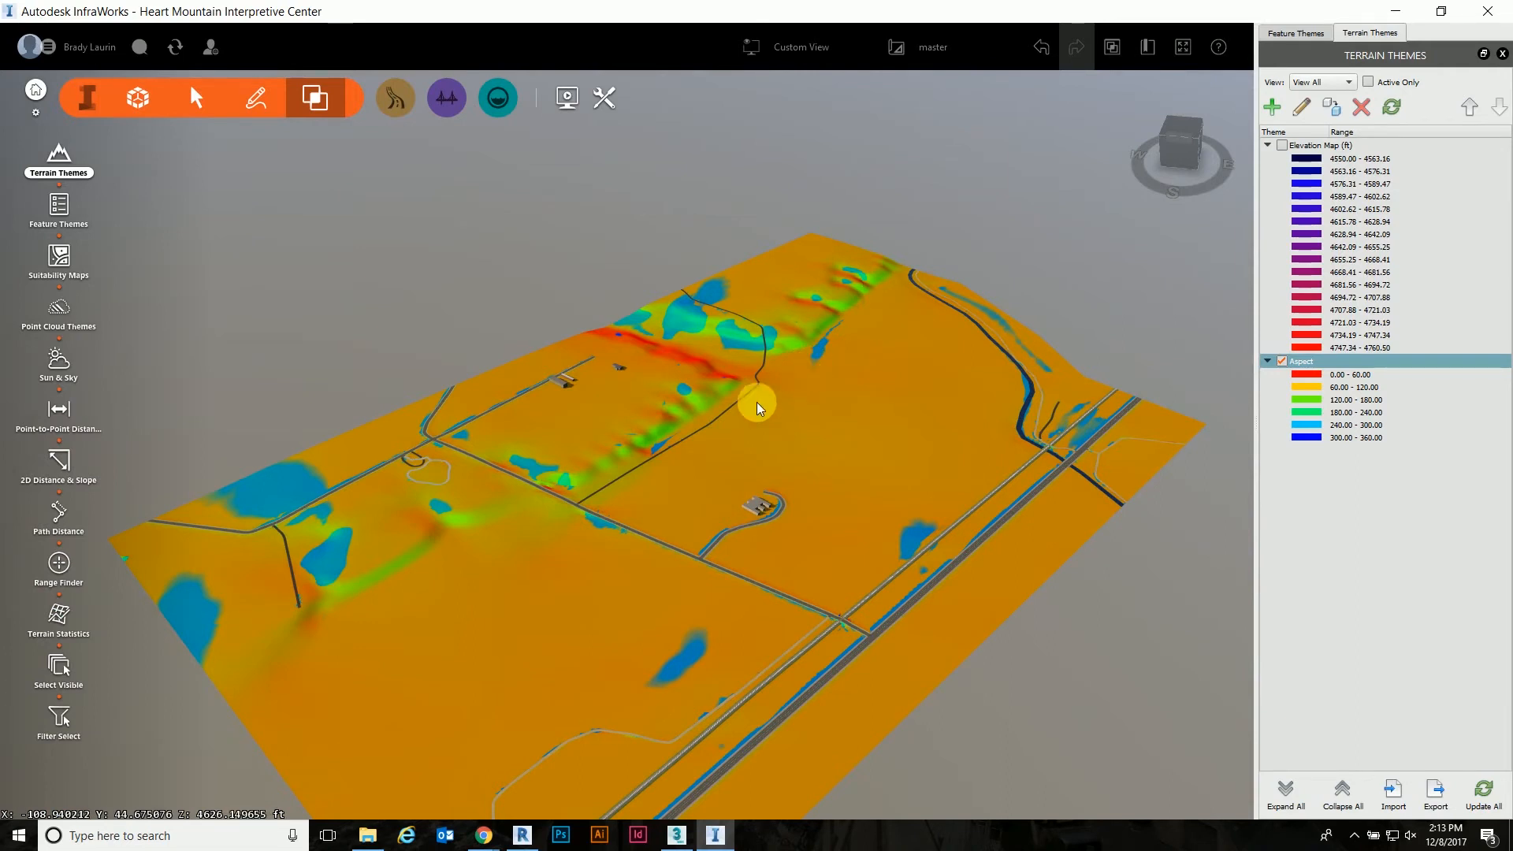
scroll(578, 466, up, 1)
scroll(578, 466, up, 6)
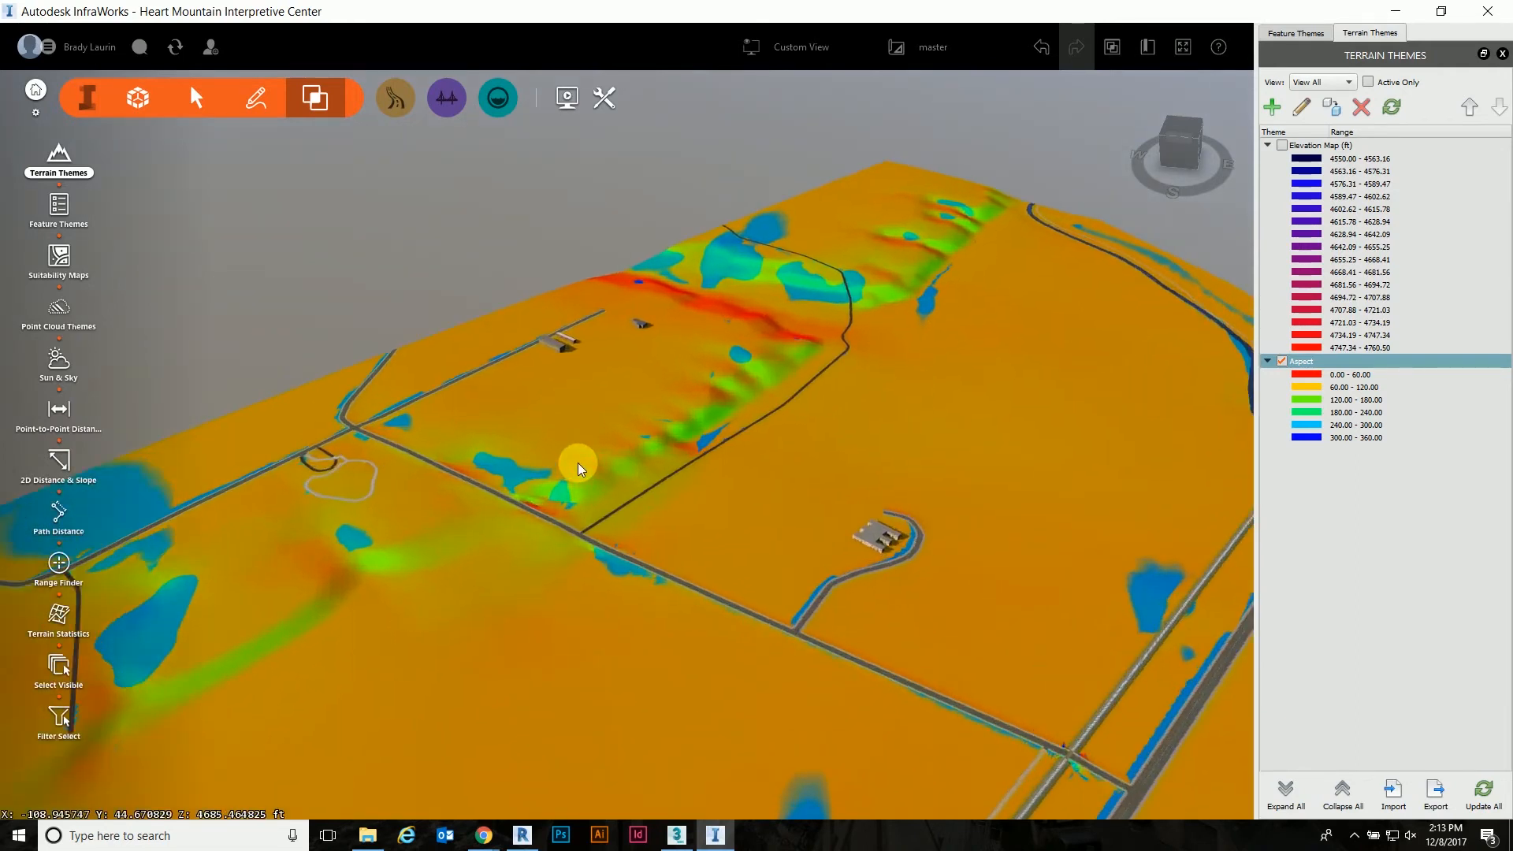
scroll(749, 370, up, 6)
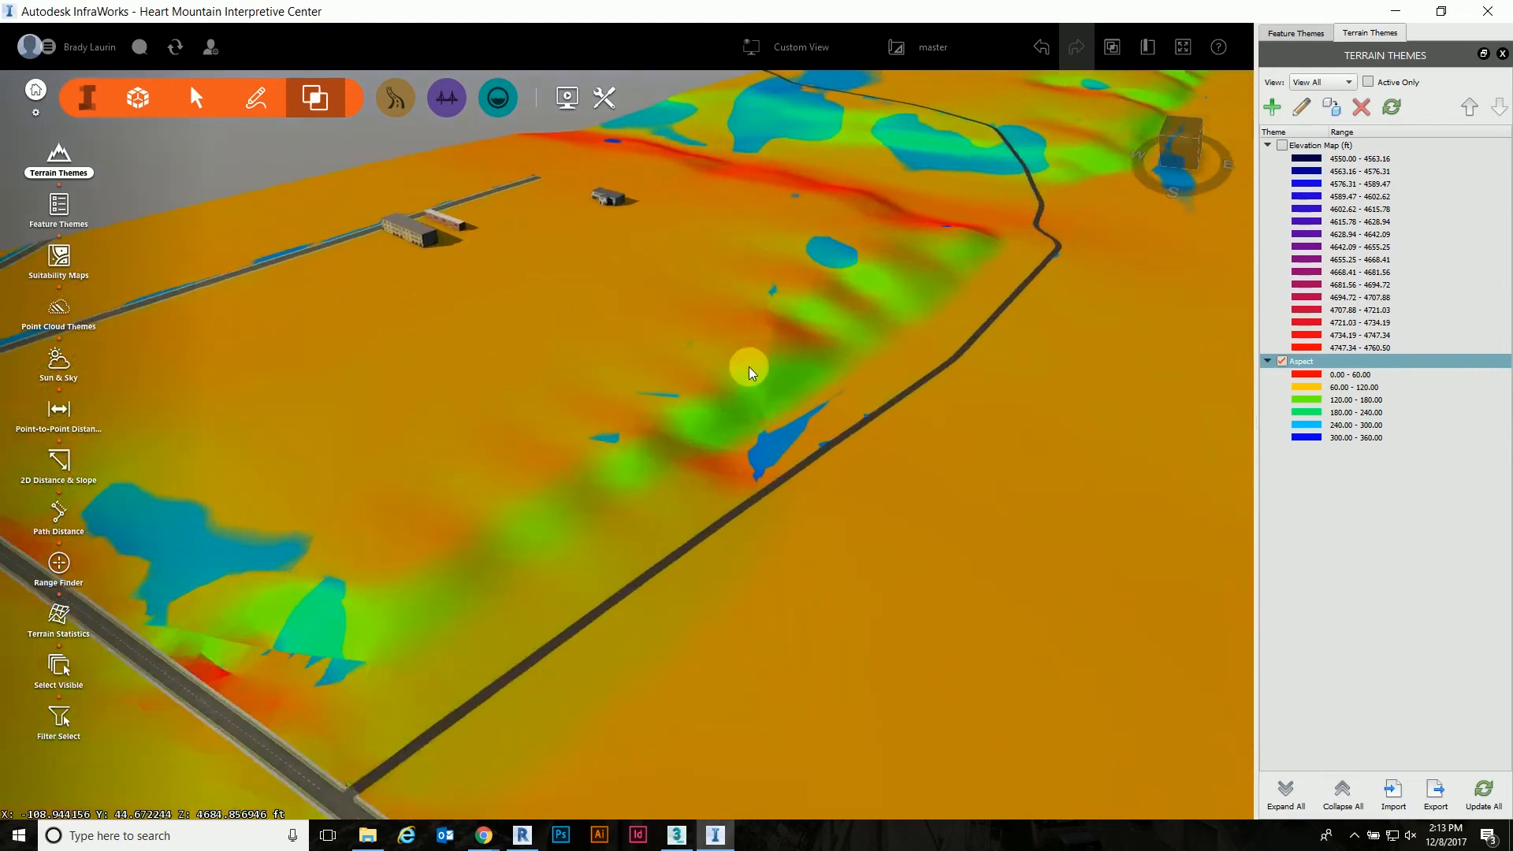
middle_drag(701, 385, 508, 347)
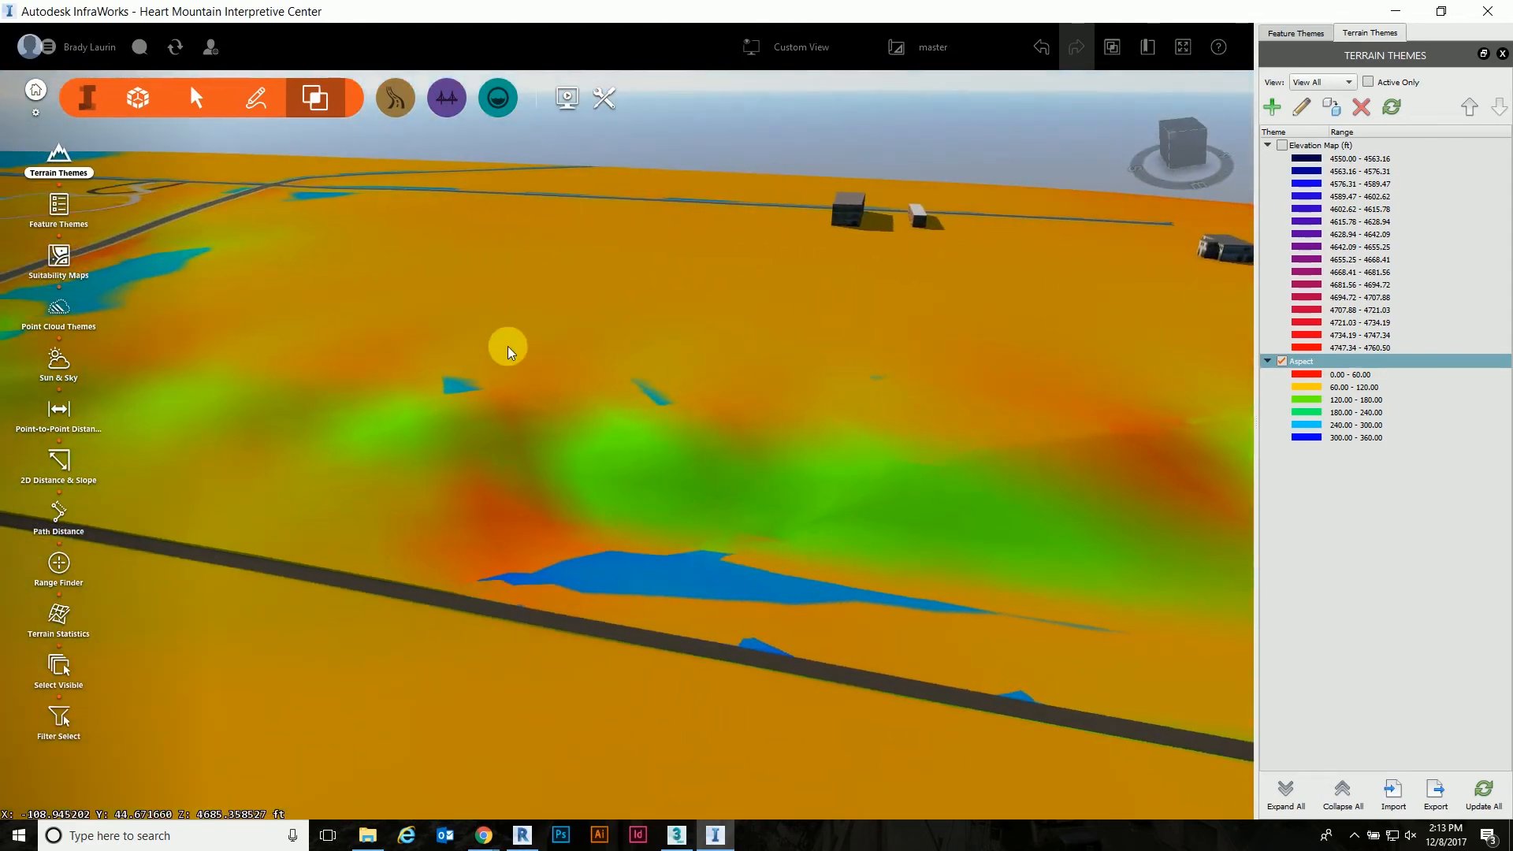
scroll(485, 350, down, 3)
scroll(485, 352, down, 3)
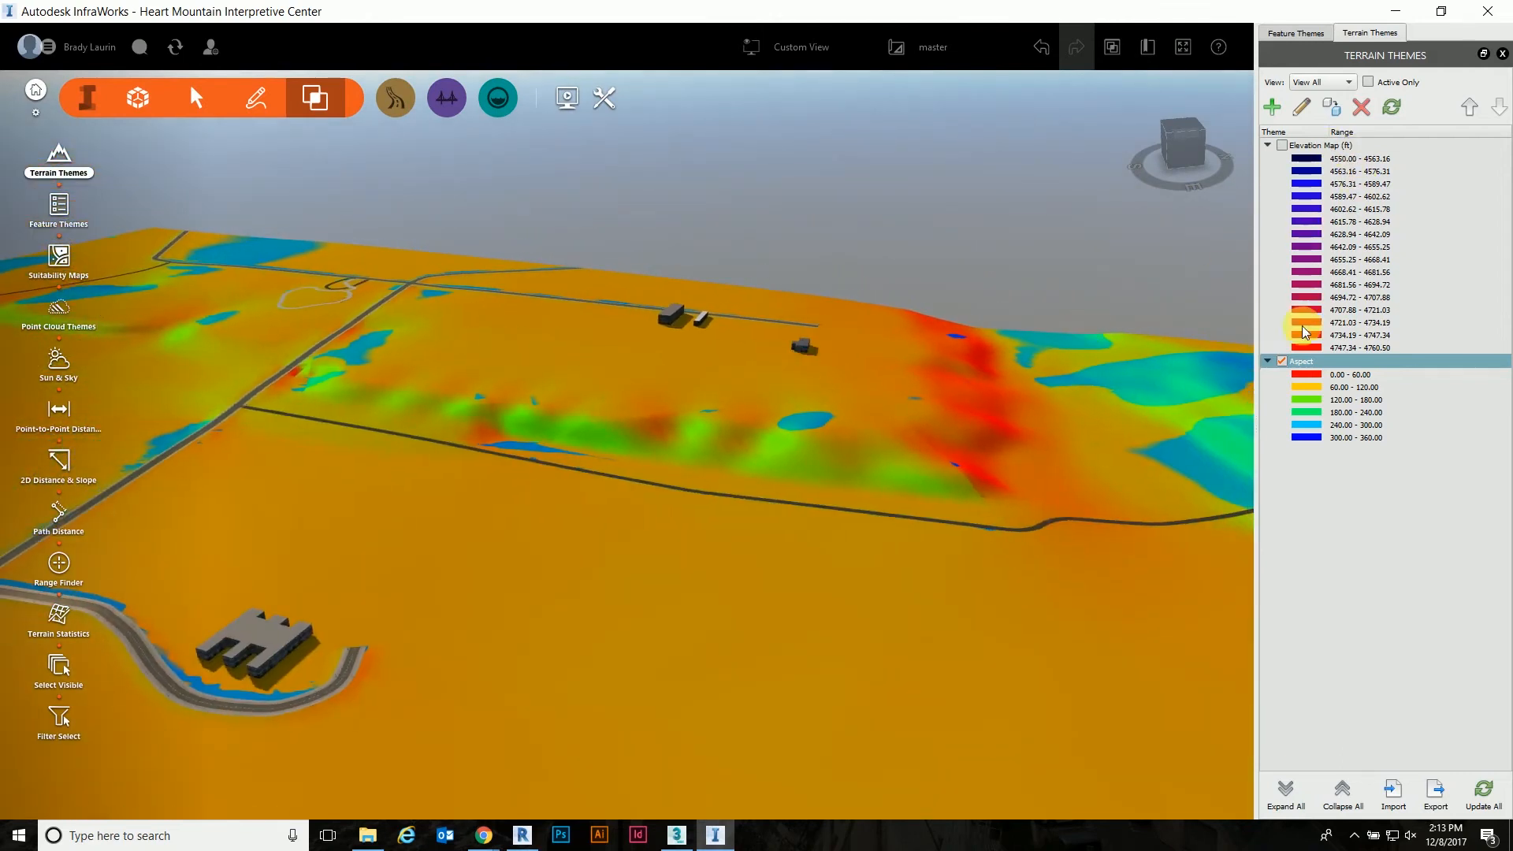
Step: Turn off the Aspect theme and create a terrain theme named Slope with the Slope analysis type and the Spectrum Palette
click(1282, 361)
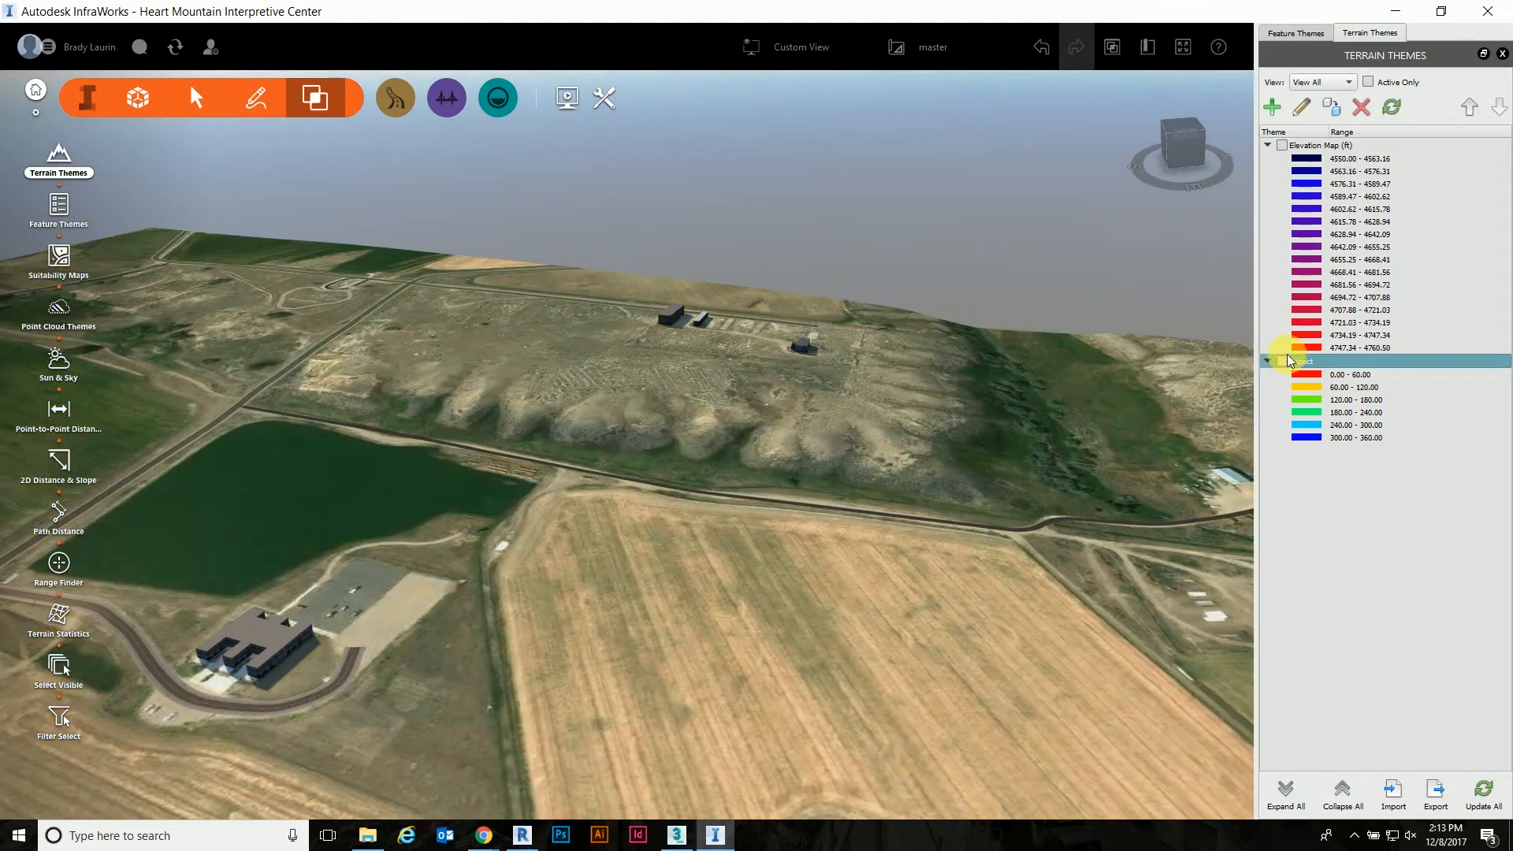
click(1274, 108)
click(831, 300)
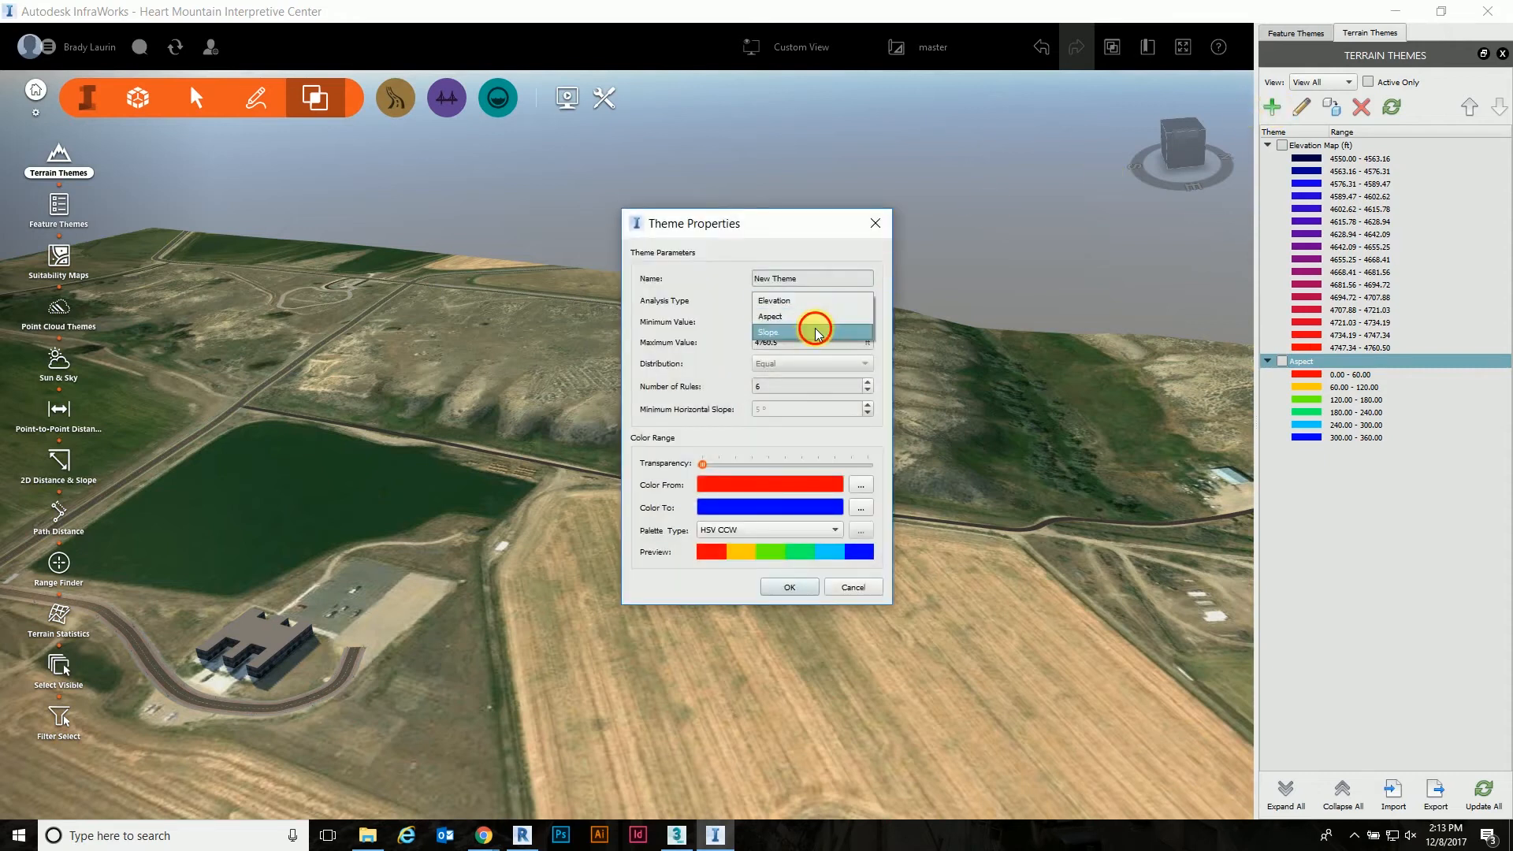
click(836, 331)
drag(820, 278, 763, 278)
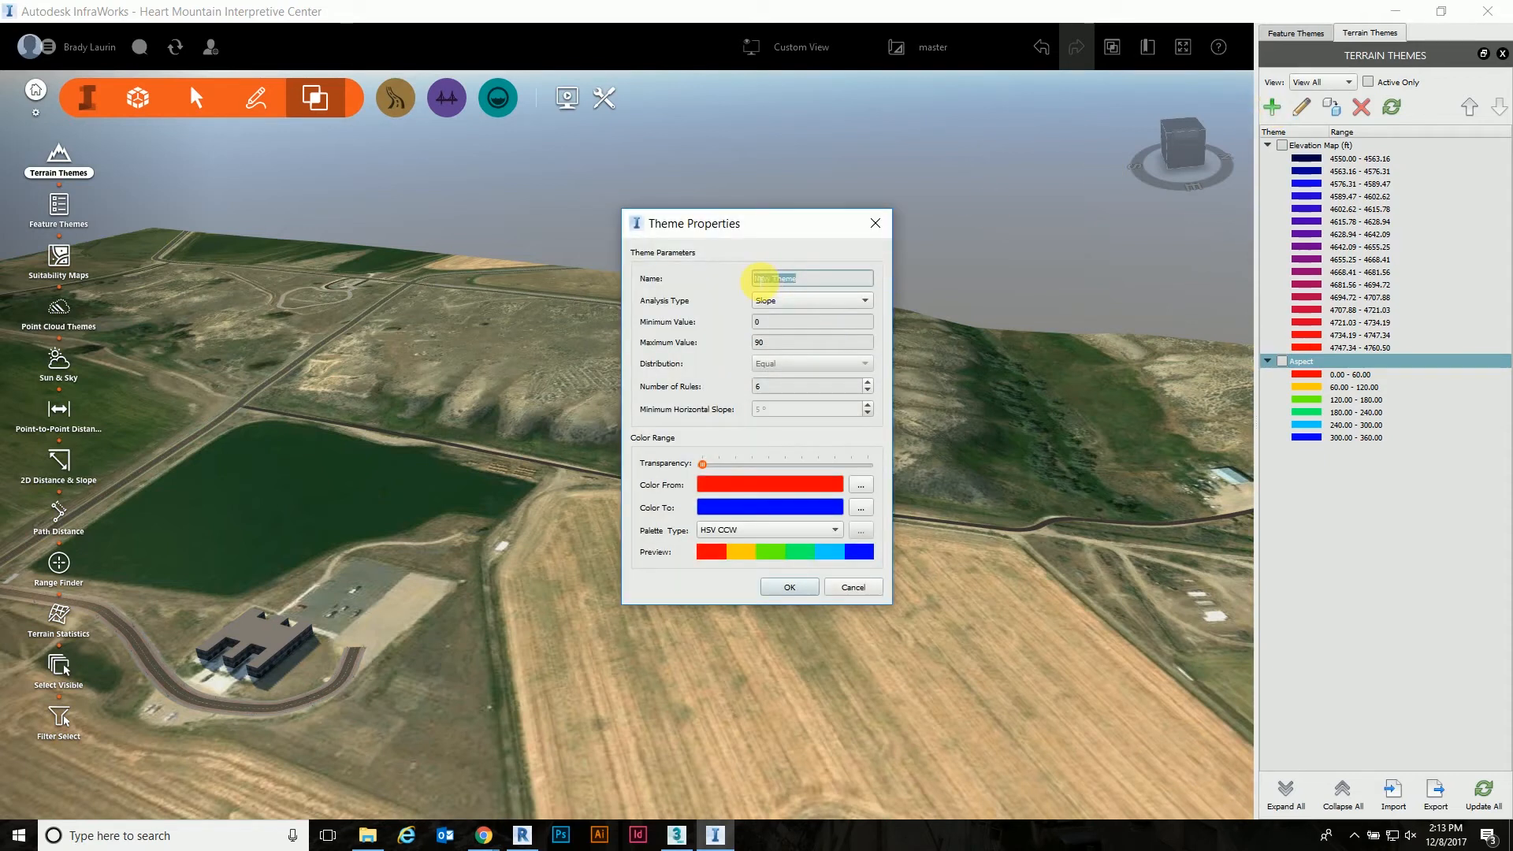
text(Slope)
click(757, 529)
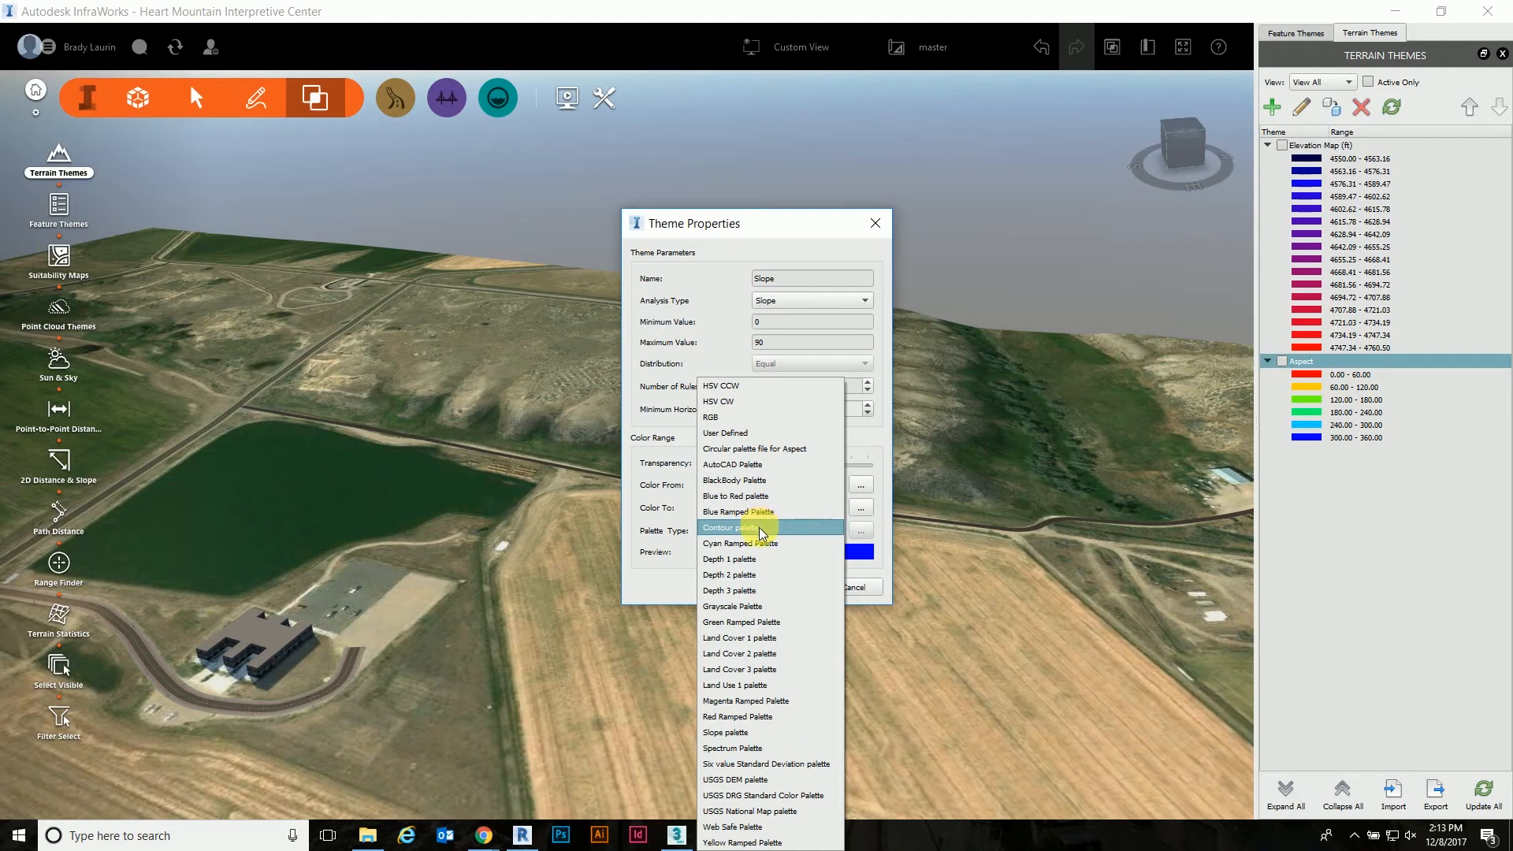
click(752, 749)
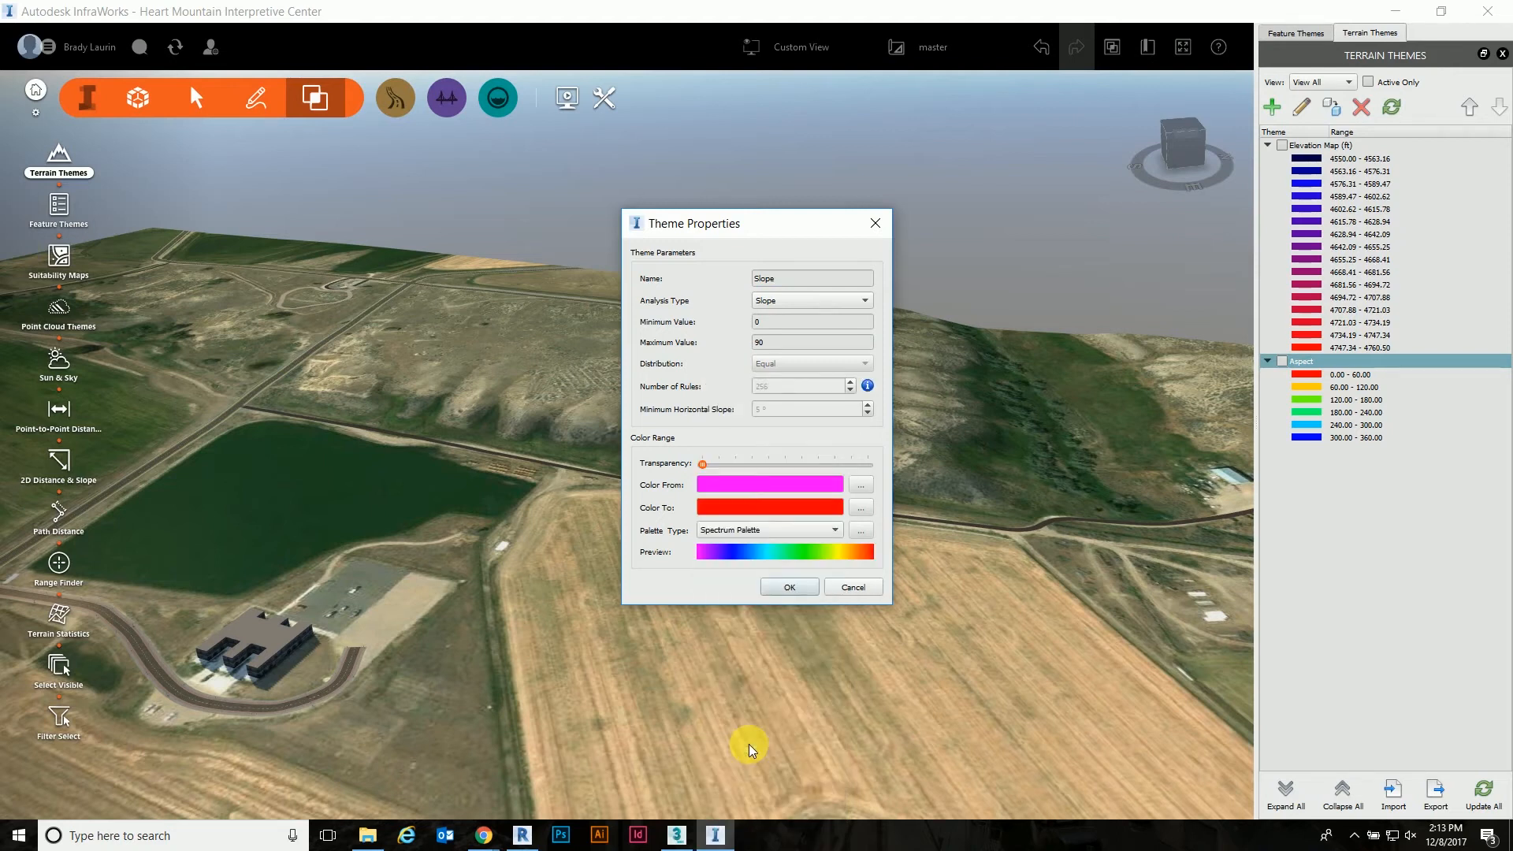
click(784, 586)
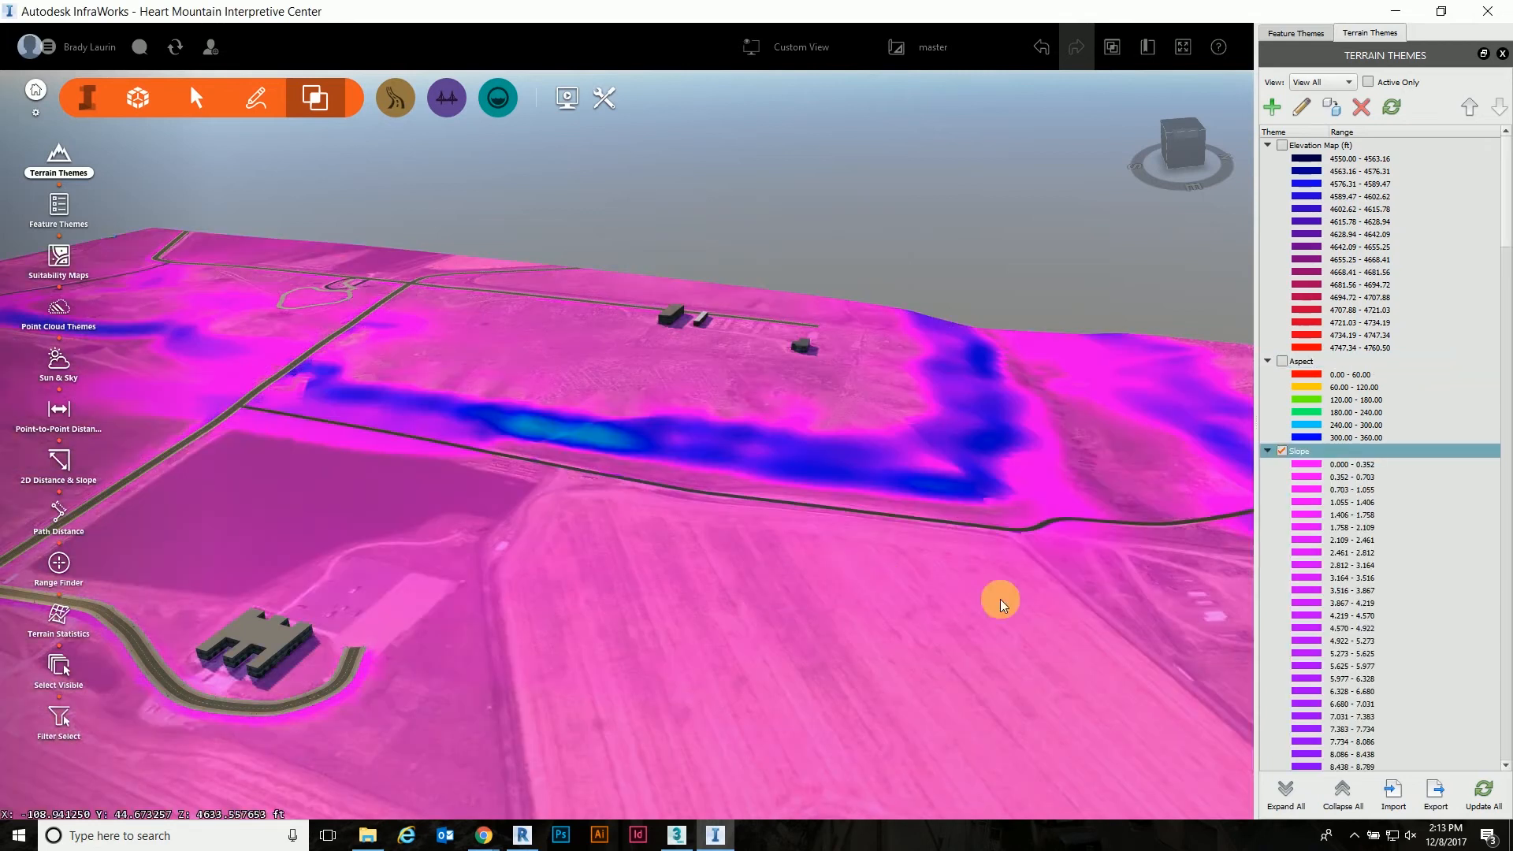
Step: Edit the Slope terrain theme's maximum value, trying 30 first and settling on 40
scroll(1310, 503, down, 7)
scroll(1310, 503, down, 3)
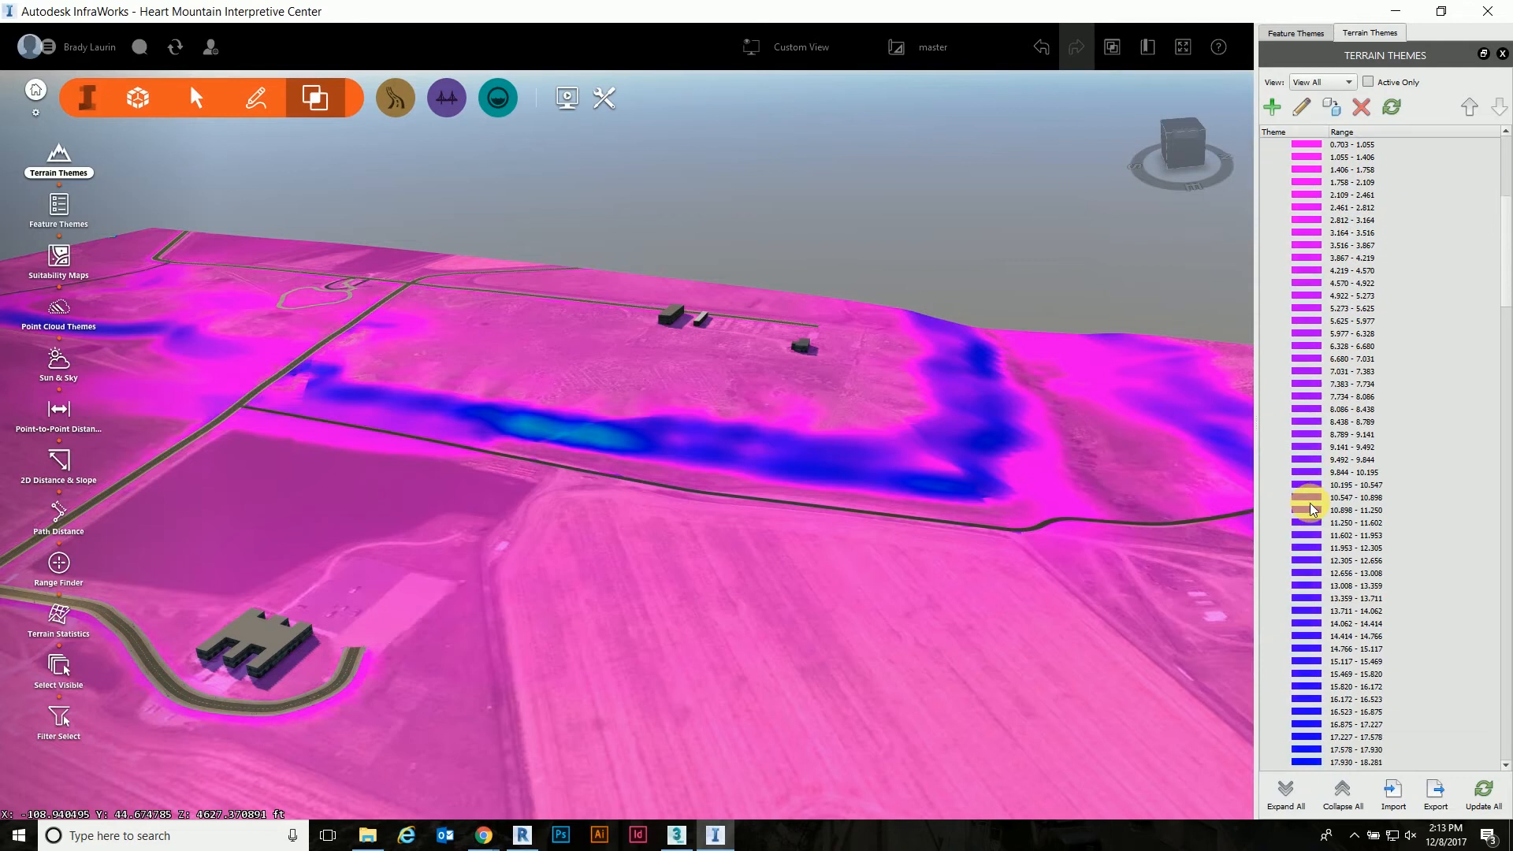
scroll(1310, 504, down, 3)
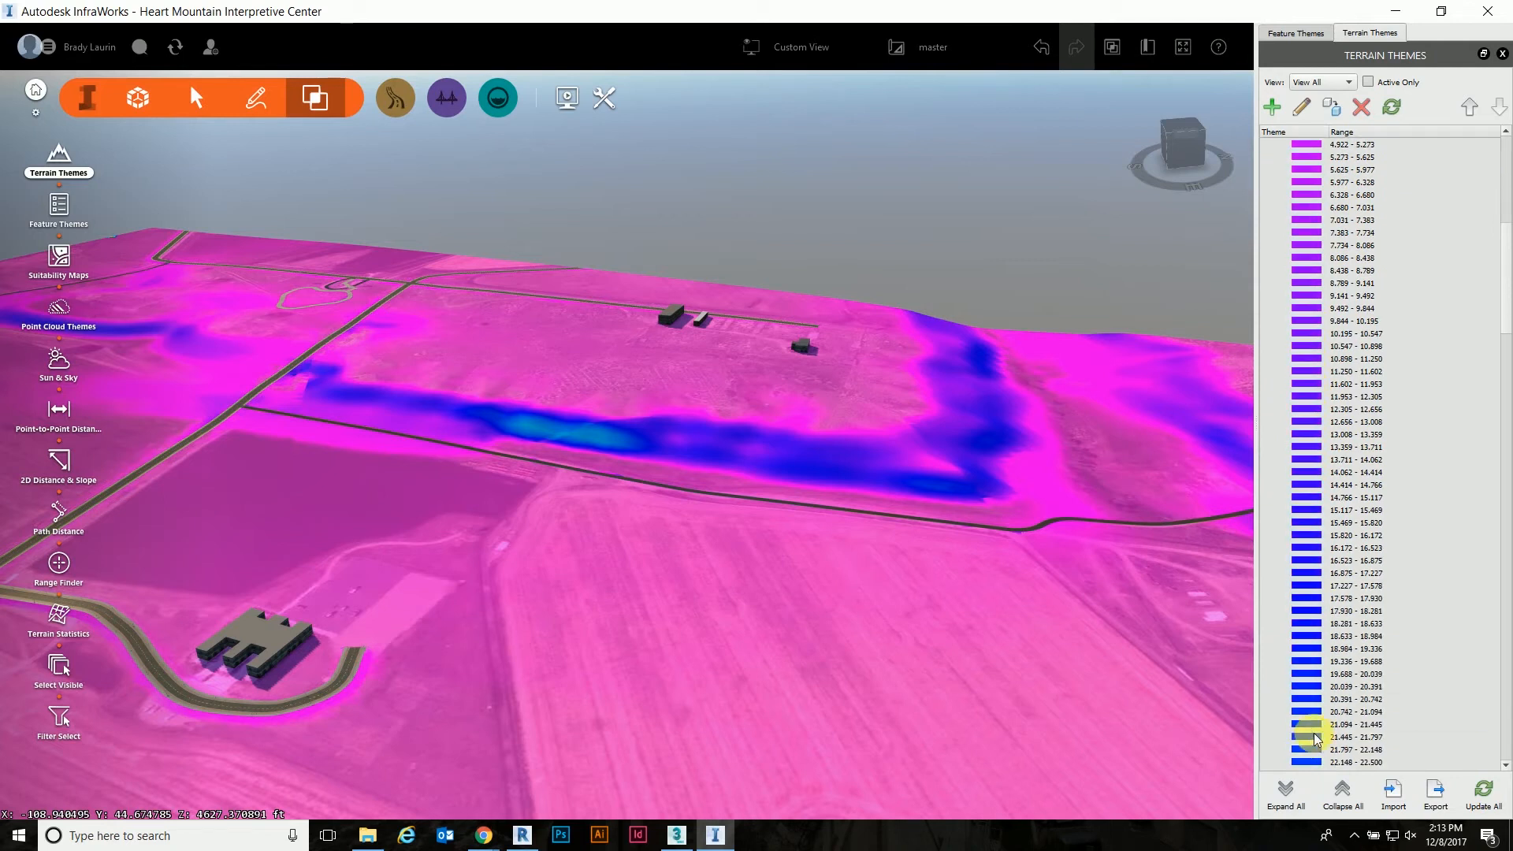
scroll(1338, 484, up, 10)
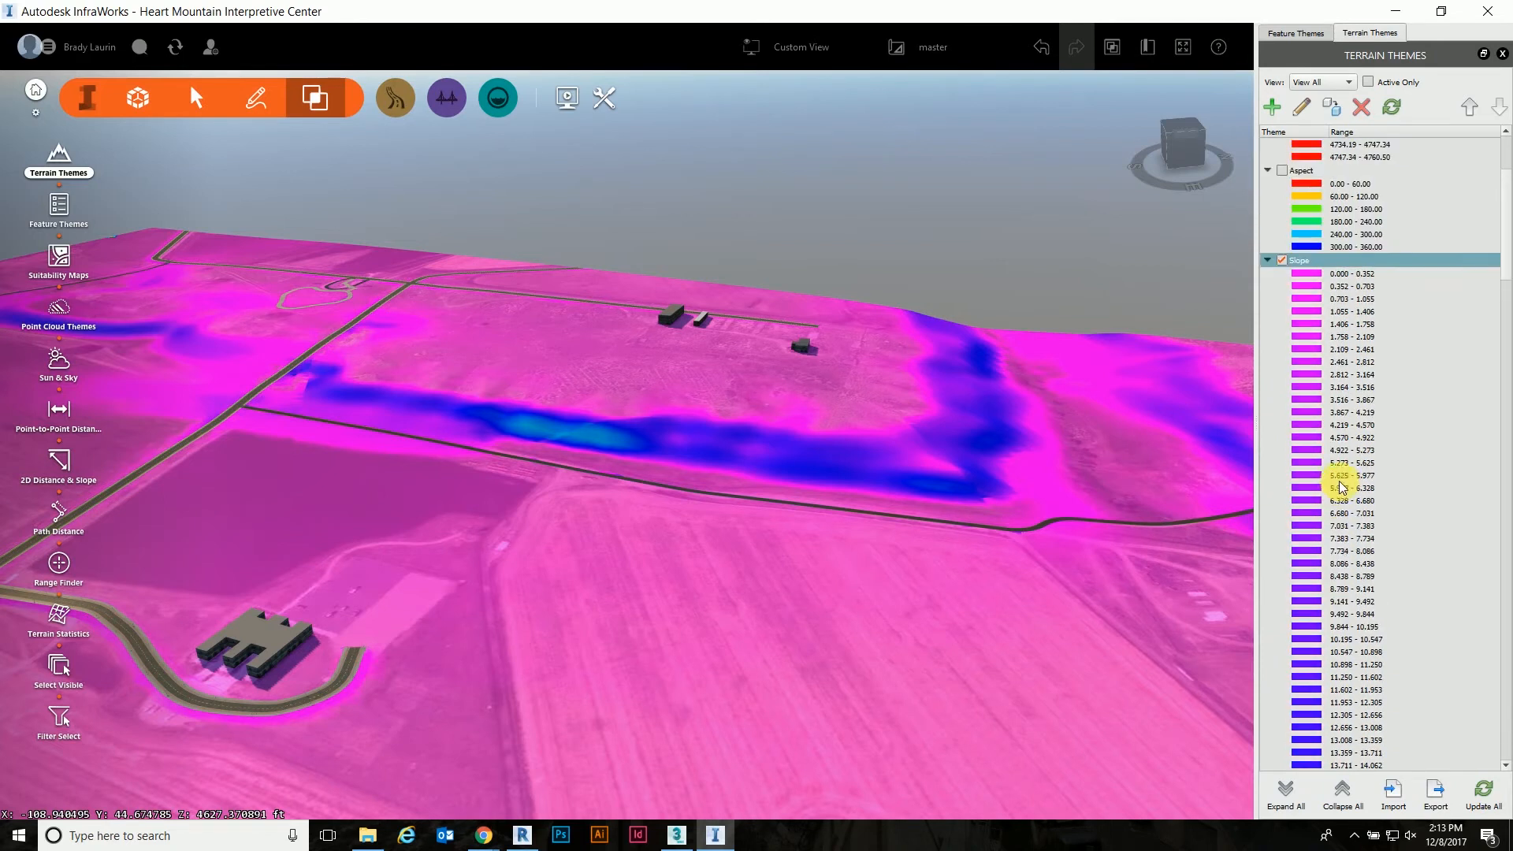
click(1304, 106)
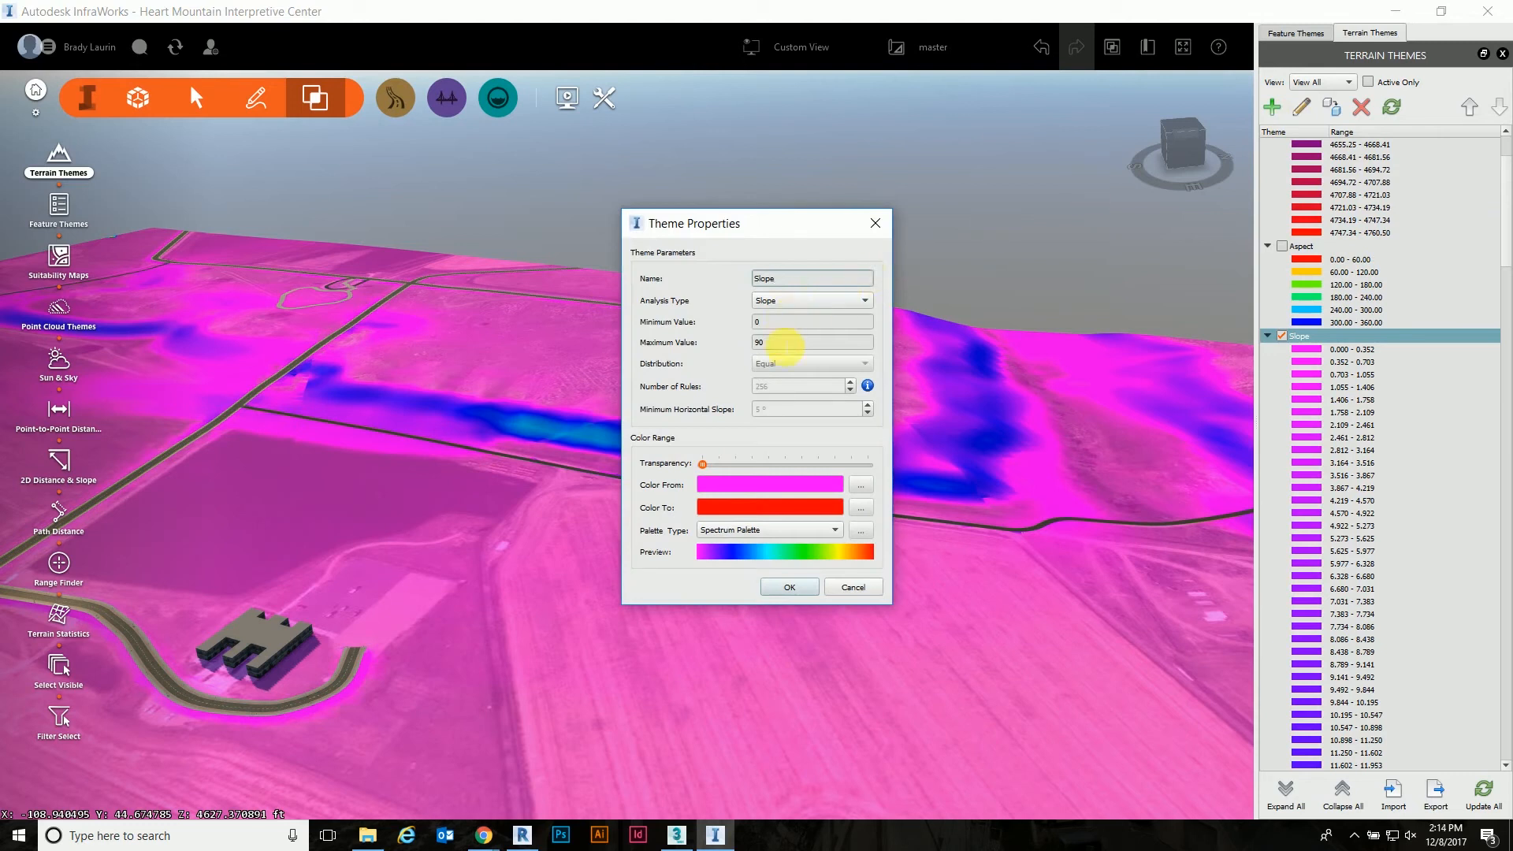
double_click(756, 342)
text(30)
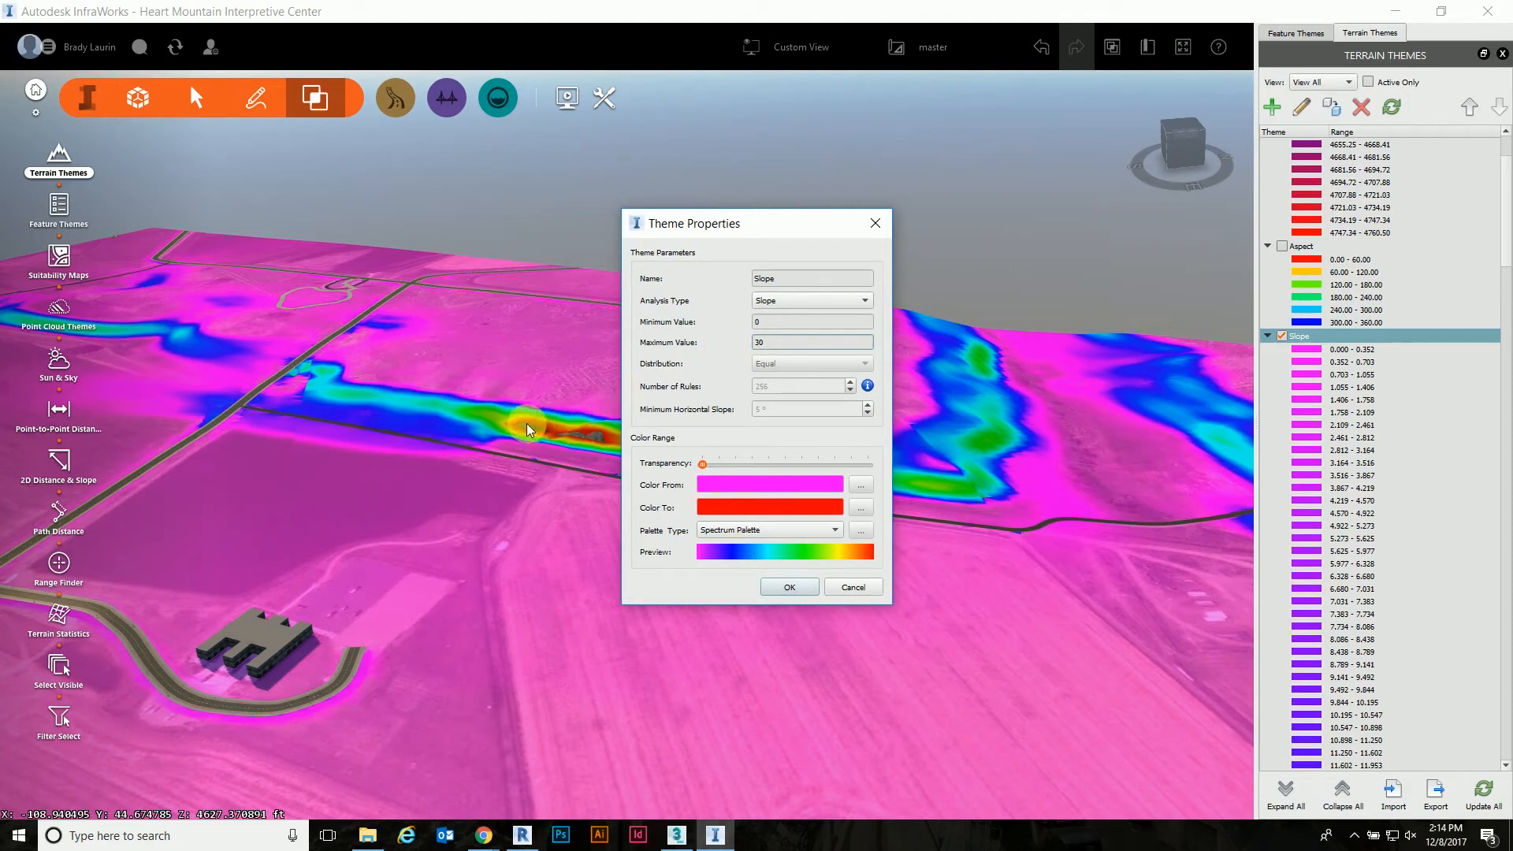
double_click(772, 342)
text(40)
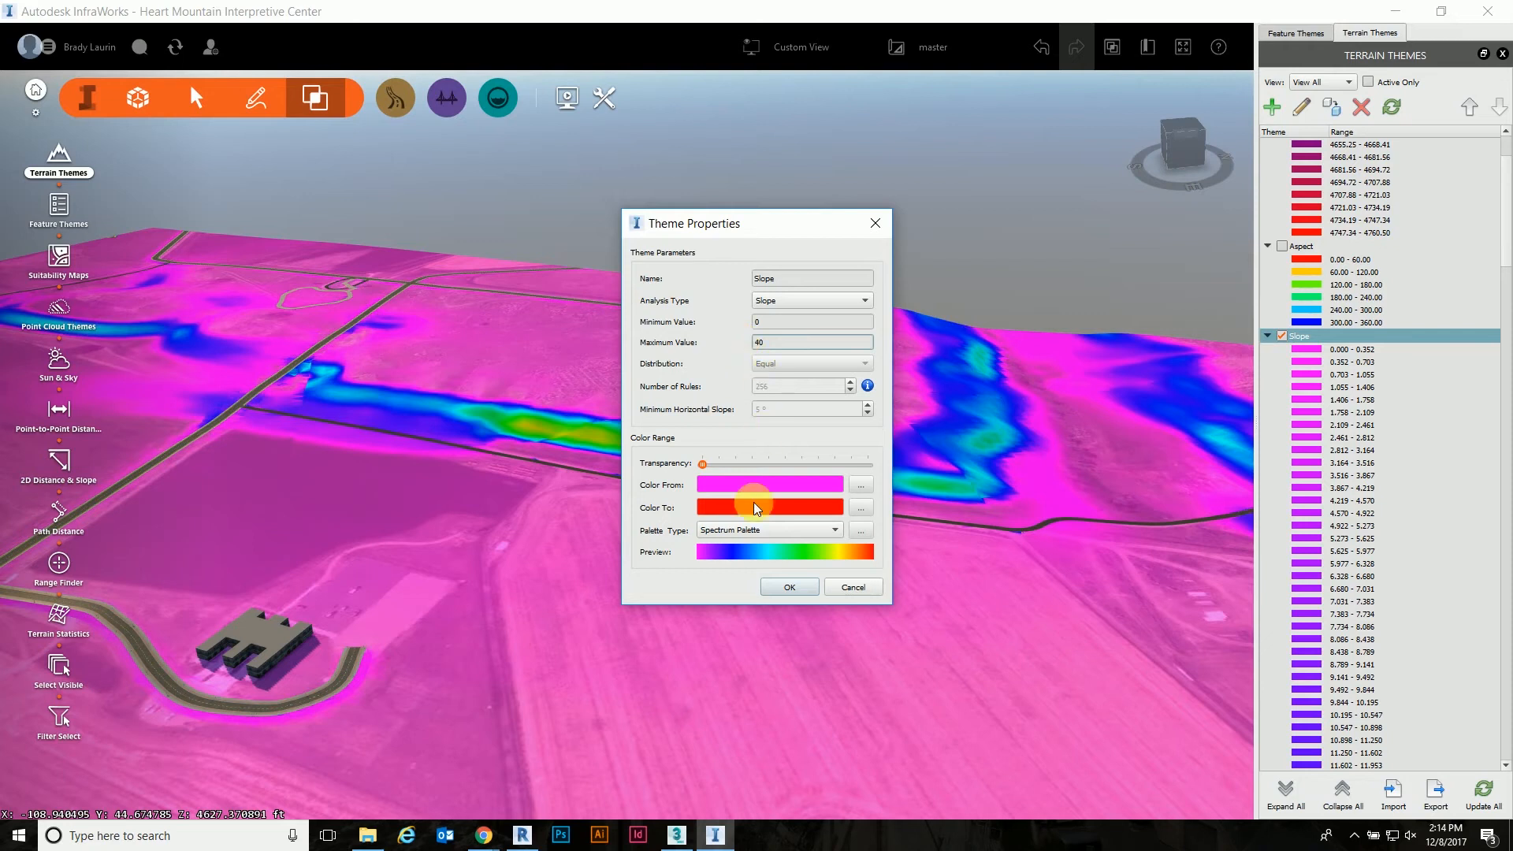
click(790, 588)
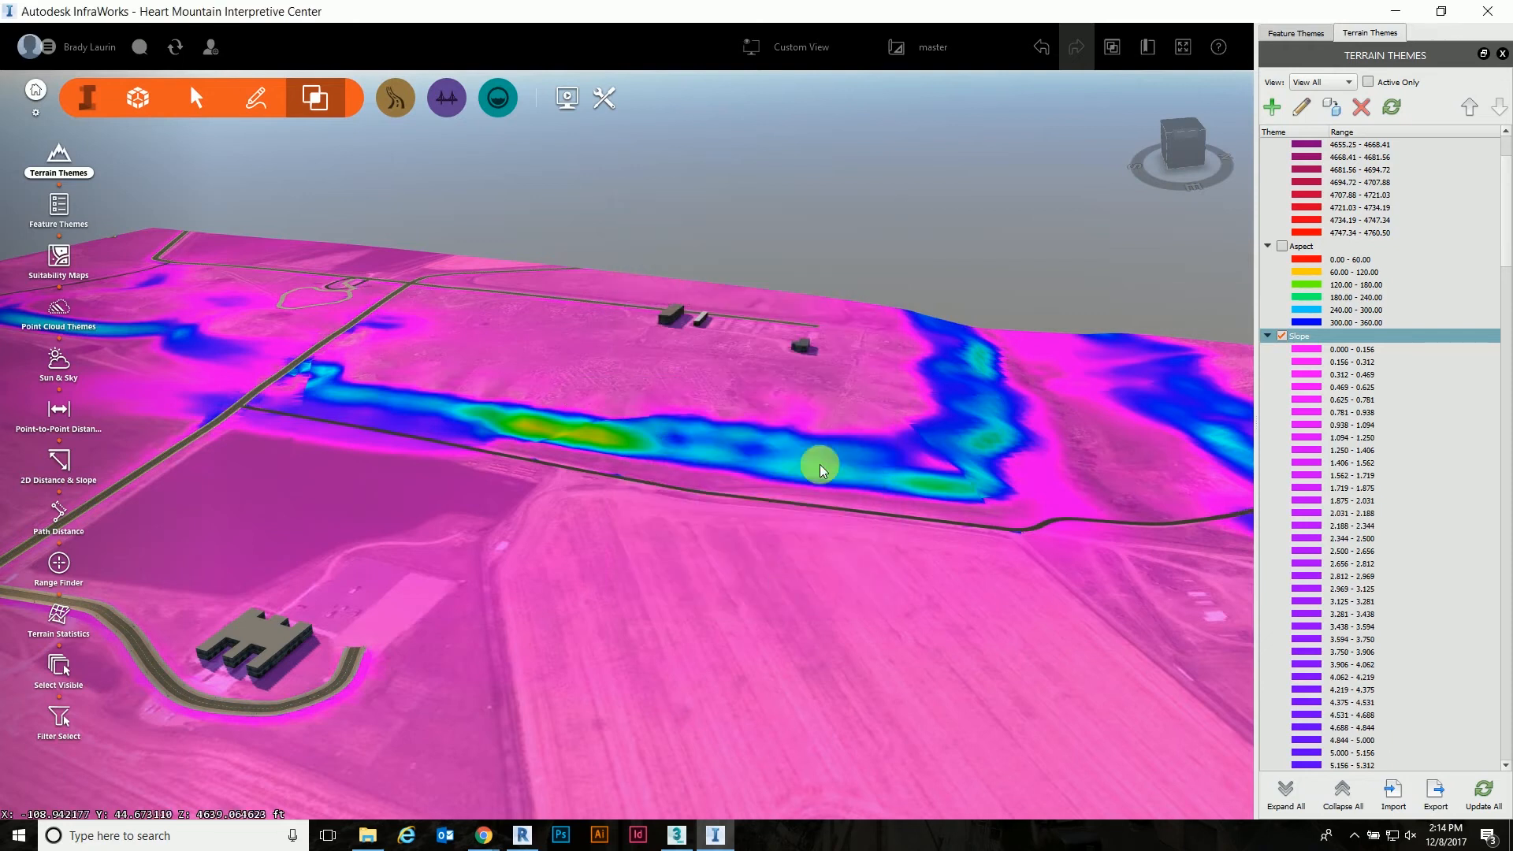
Step: Examine the Slope theme's colours along the ridge, both close up and across the whole site
scroll(840, 353, down, 3)
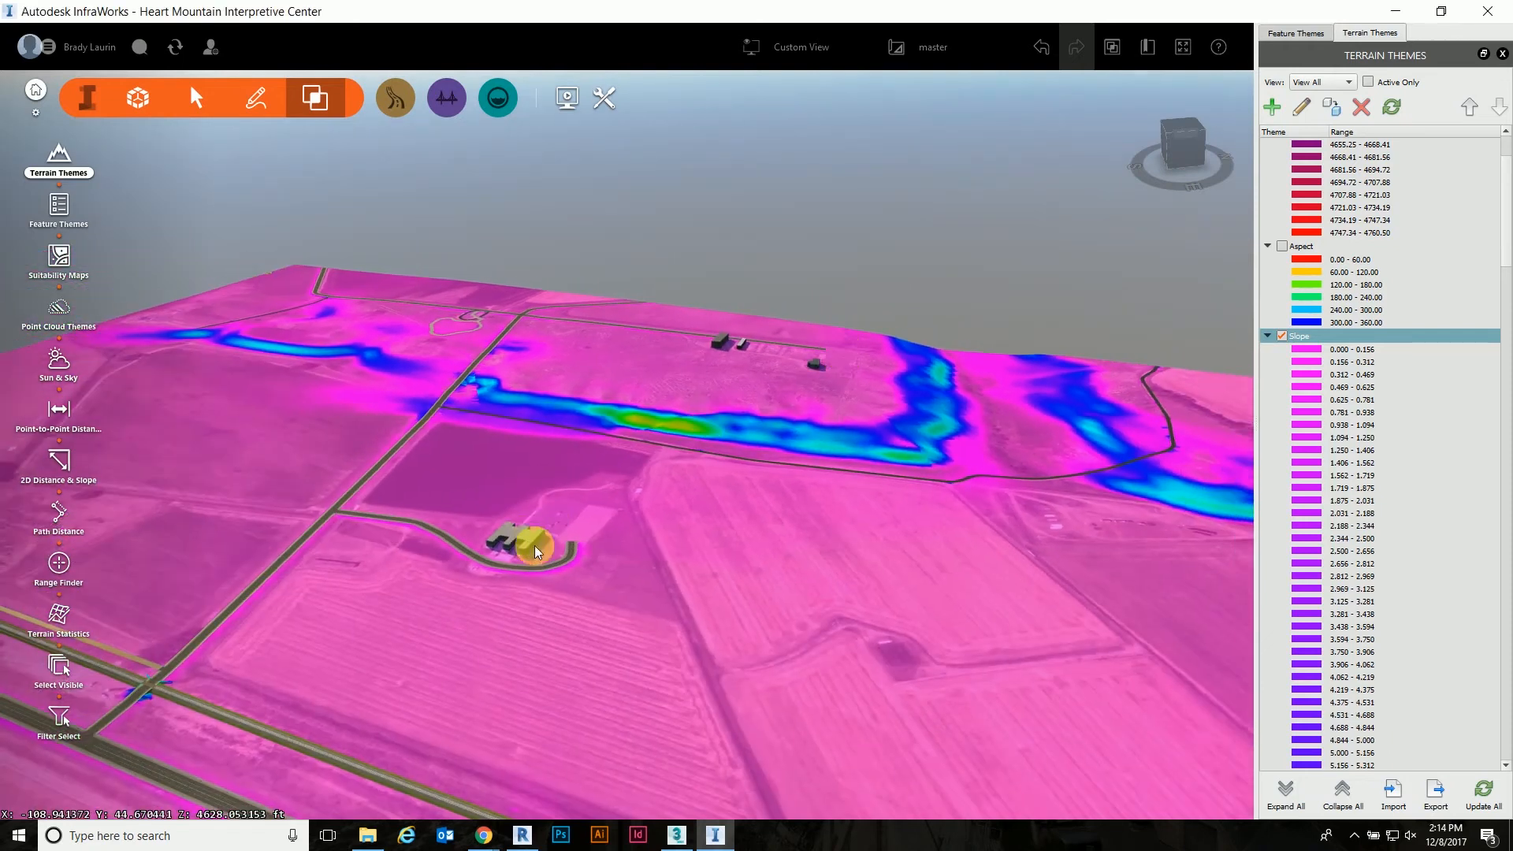
middle_drag(428, 617, 650, 598)
drag(546, 490, 603, 371)
scroll(602, 371, up, 5)
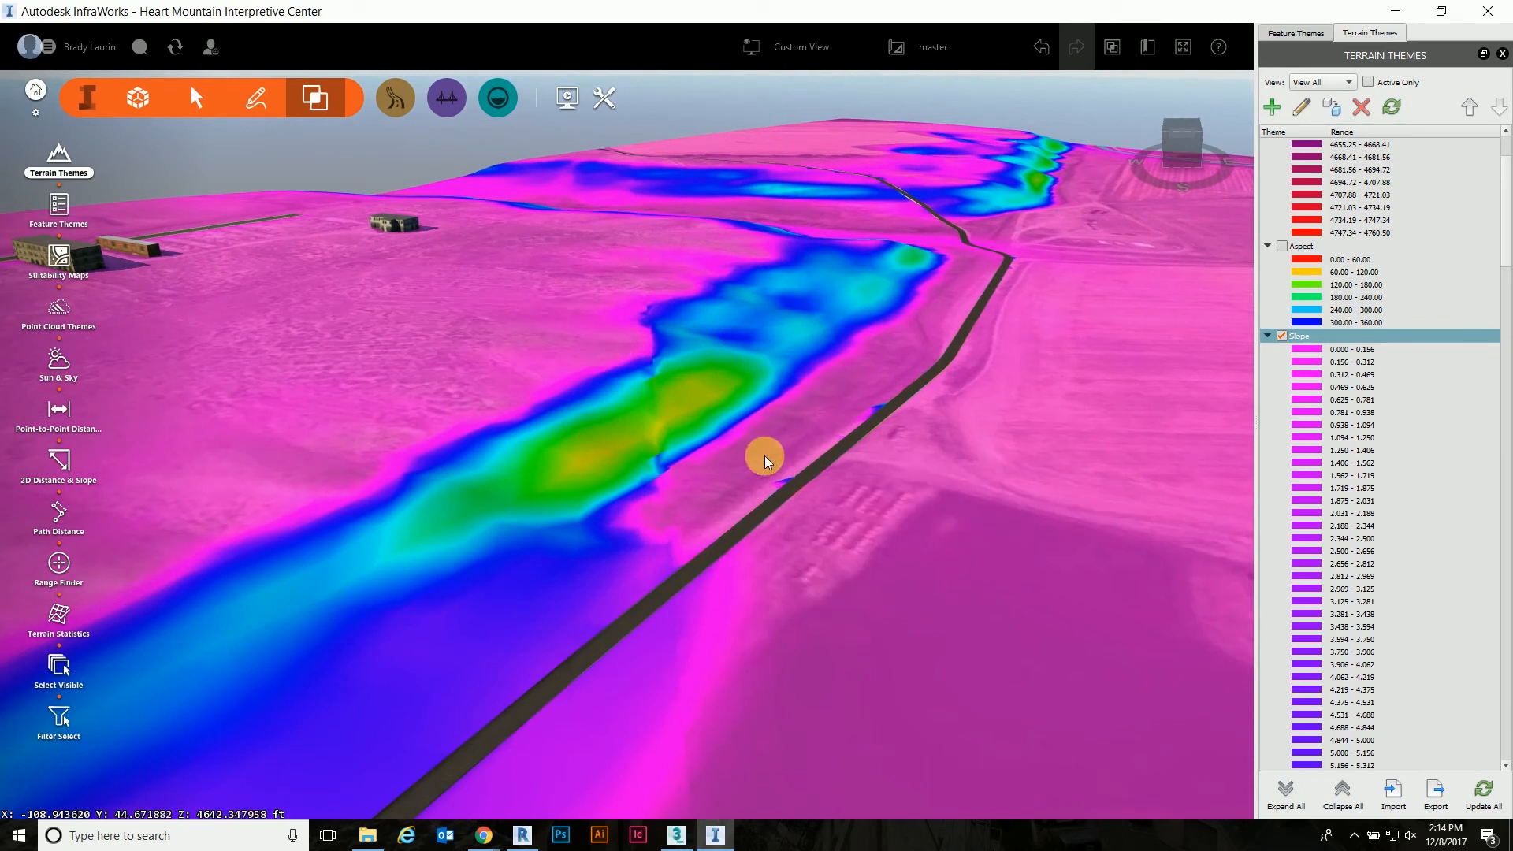
middle_drag(670, 424, 717, 449)
scroll(720, 438, down, 10)
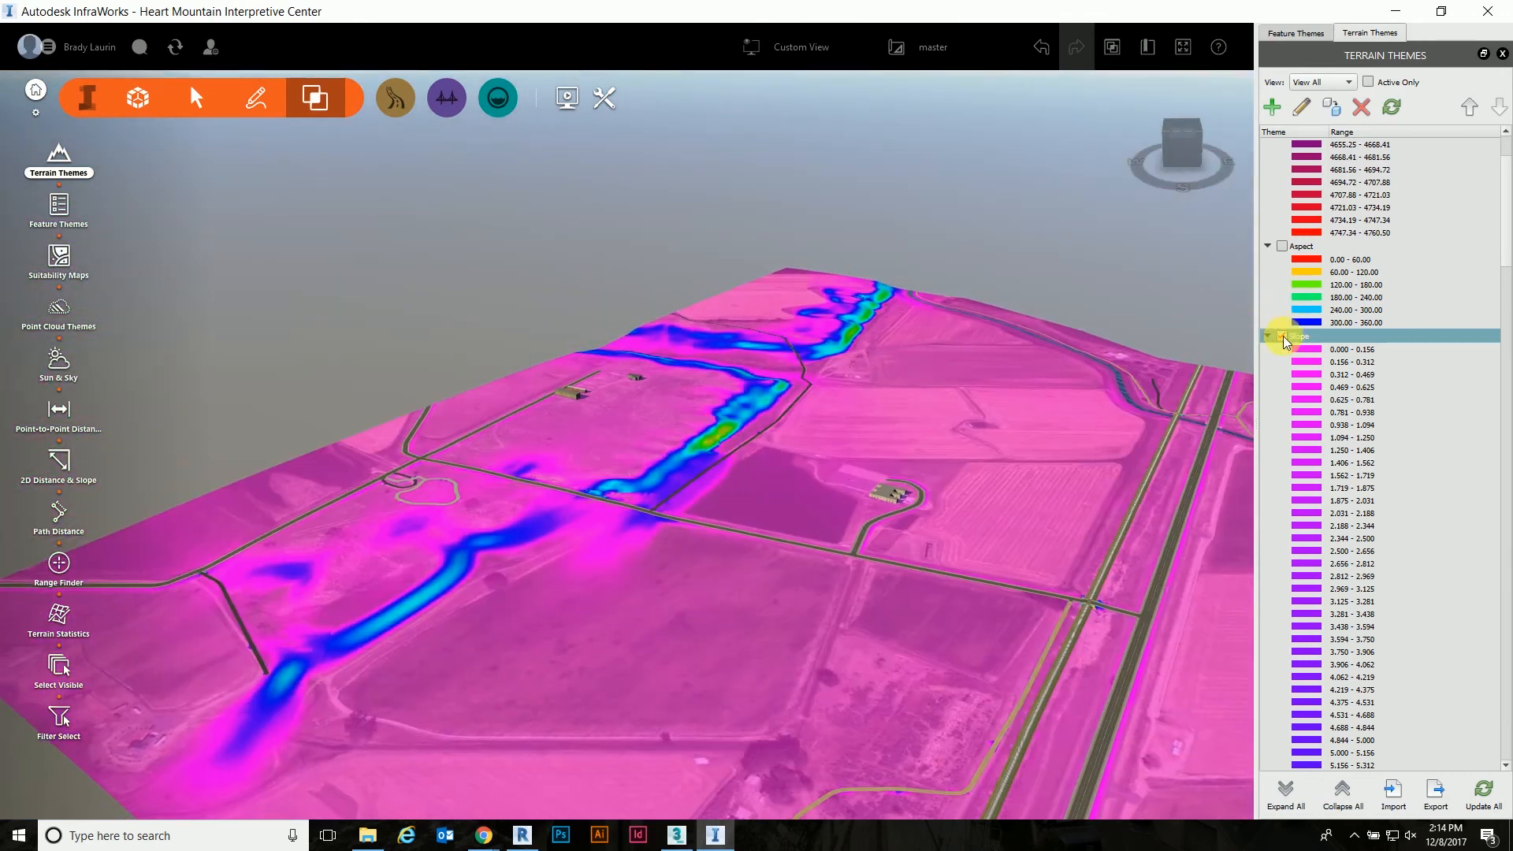
Step: Collapse all three terrain themes in the list and switch the displayed theme from Slope to Elevation Map
click(1283, 335)
click(1268, 336)
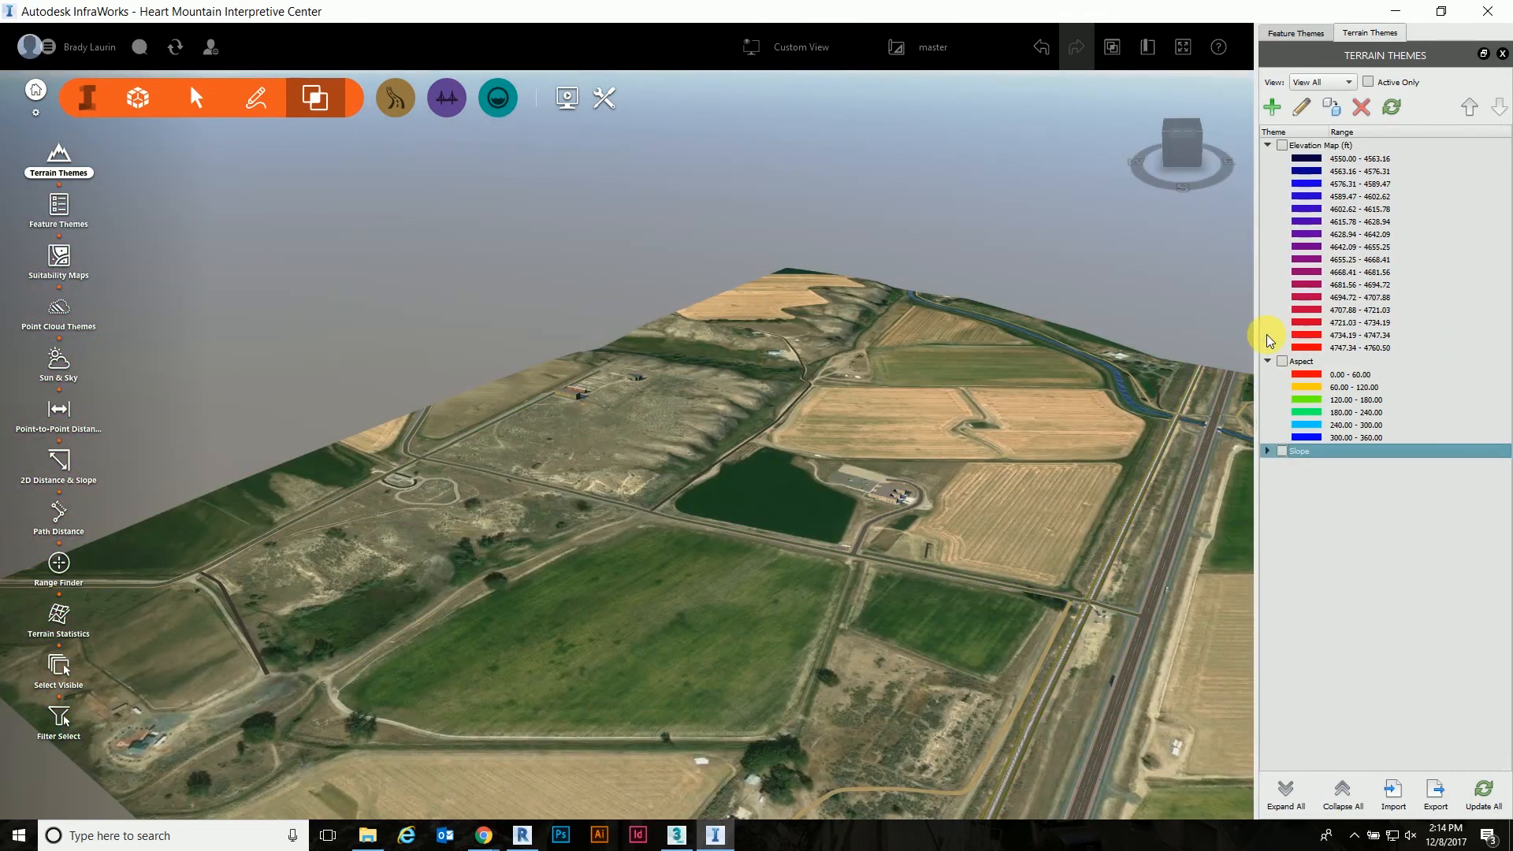
click(1268, 361)
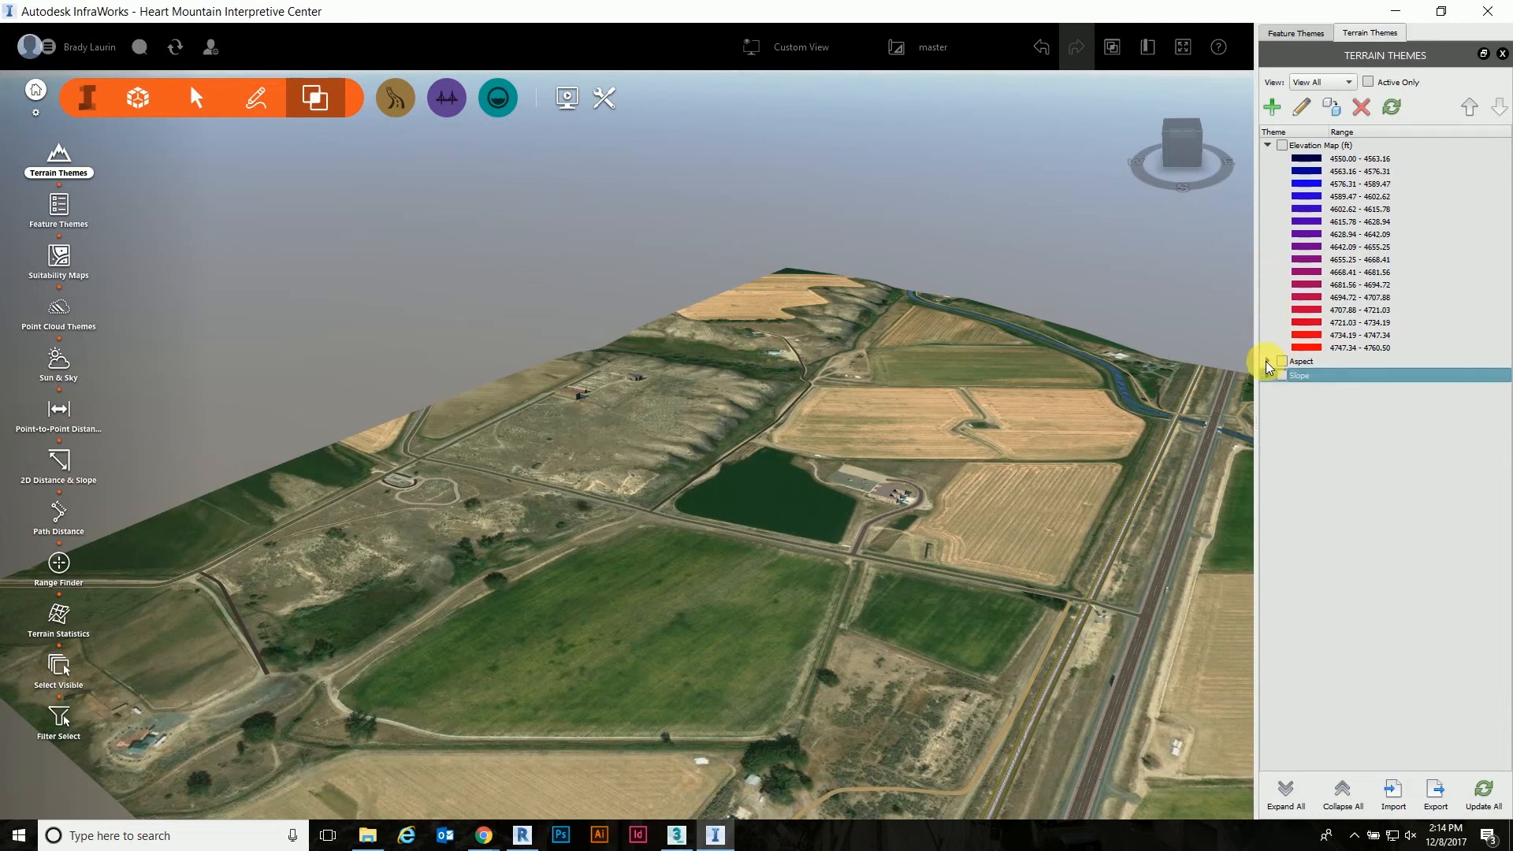
click(1269, 143)
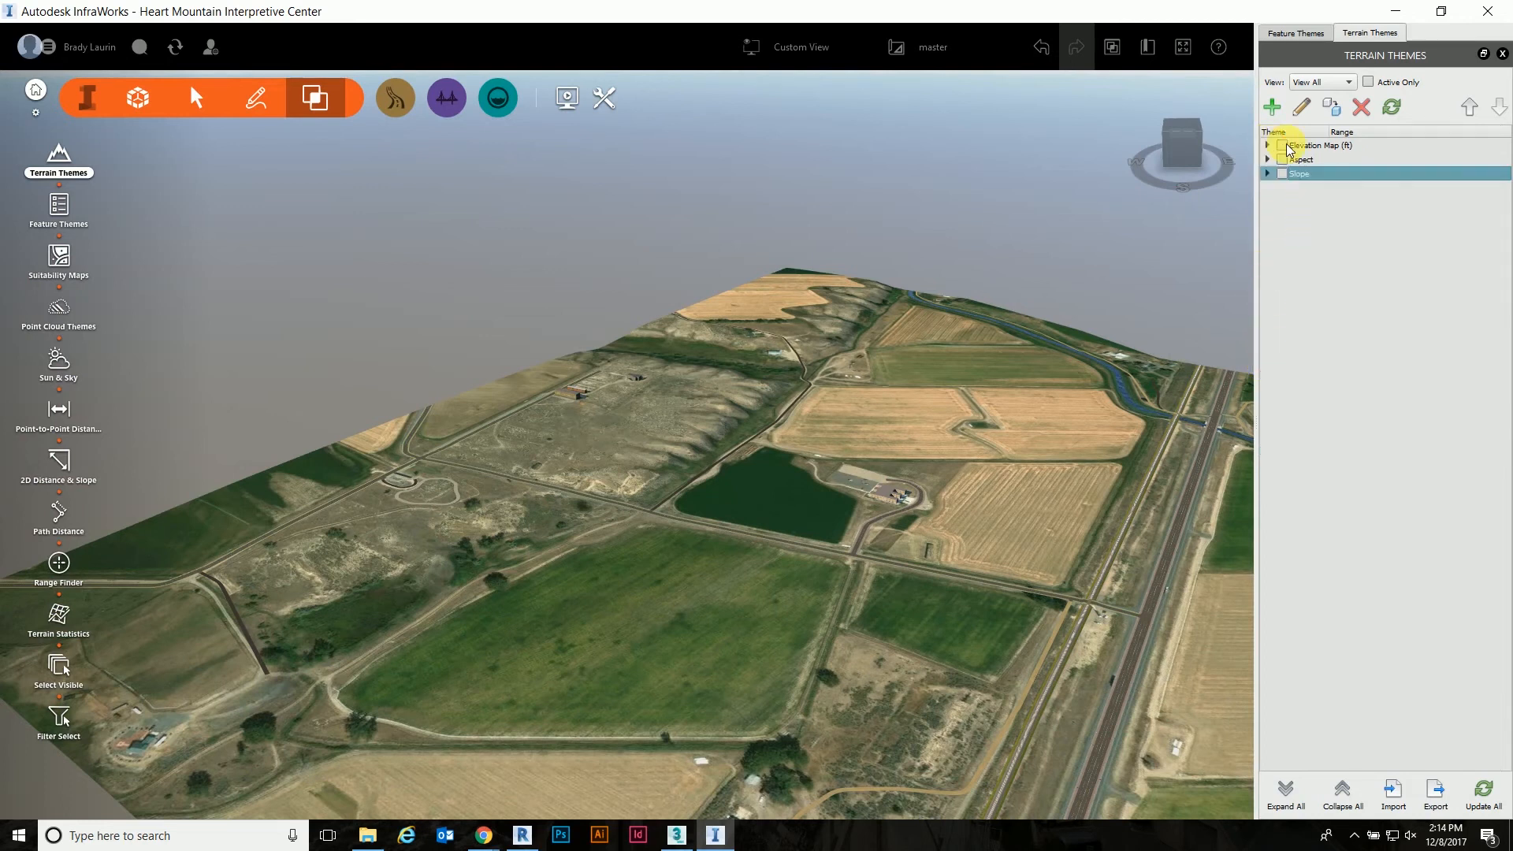
click(1283, 147)
scroll(432, 296, down, 5)
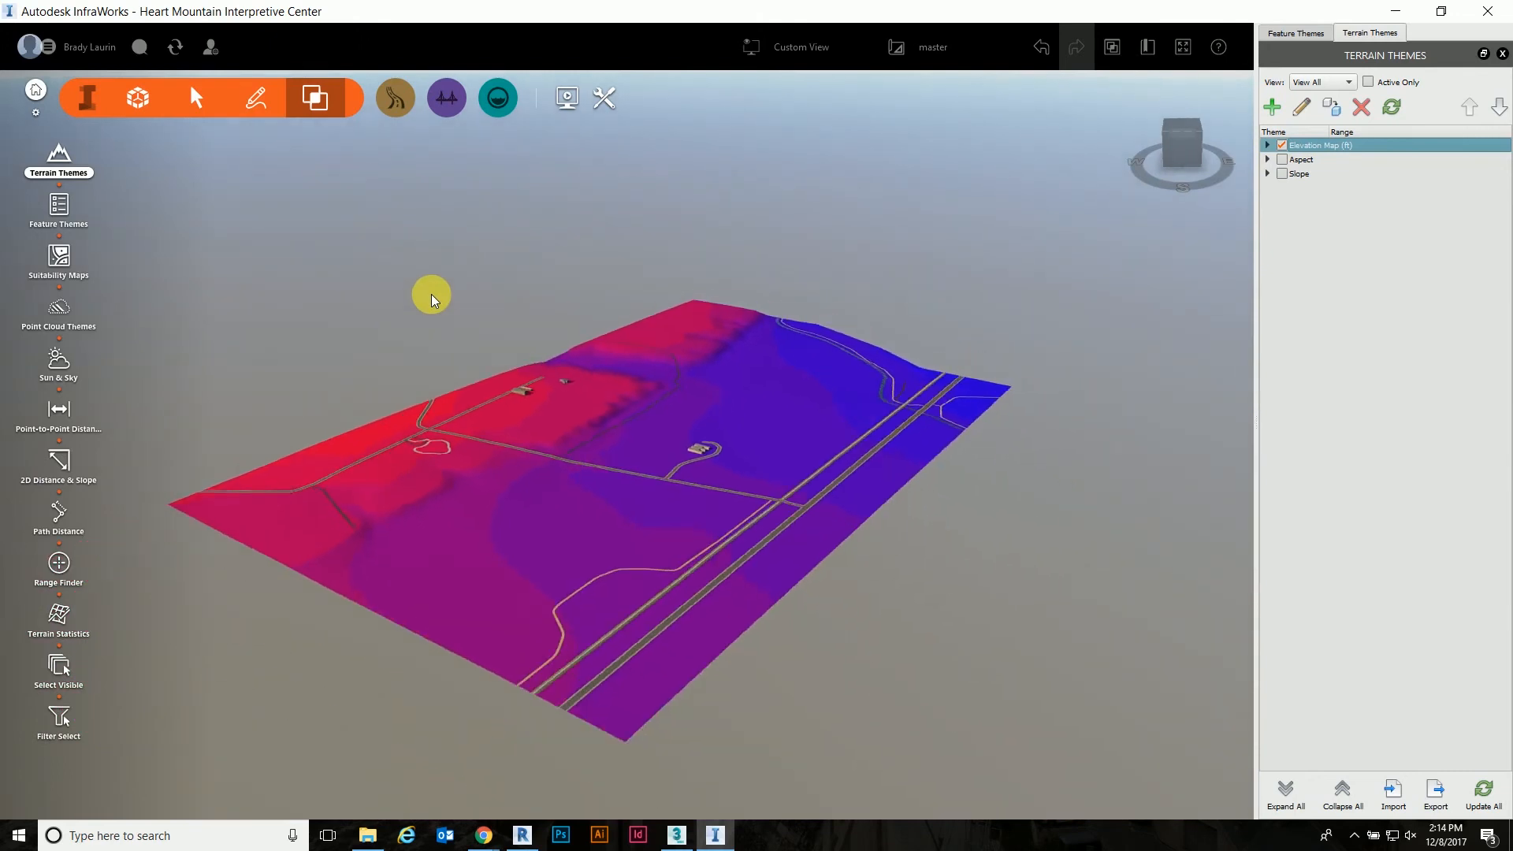
Step: Set the model's Sun & Sky time to 15:21 and its date to 6/23/2017
drag(614, 386, 570, 432)
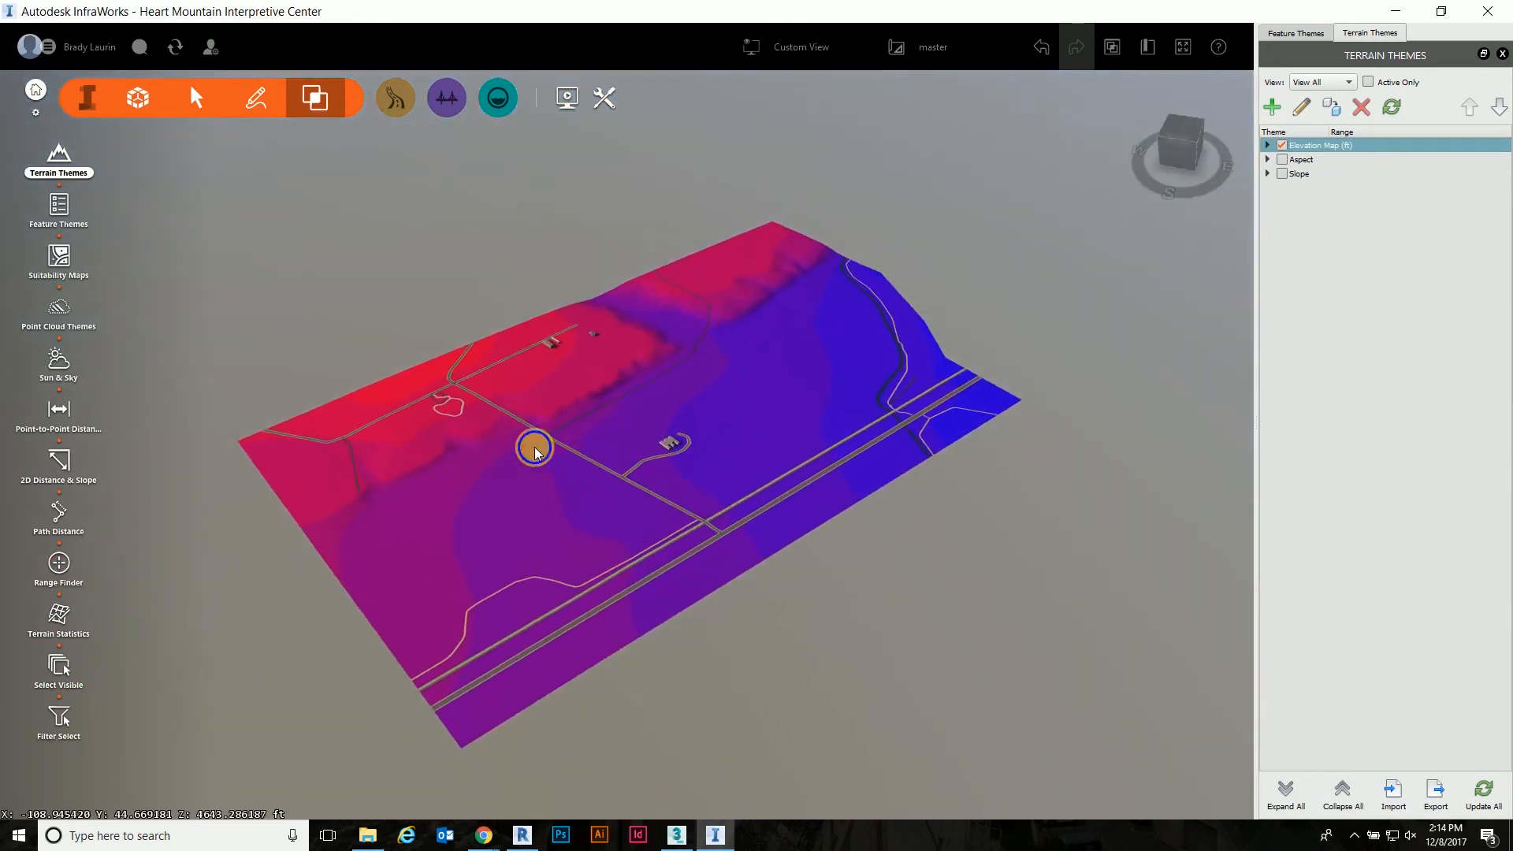
middle_drag(534, 445, 470, 406)
scroll(441, 384, up, 2)
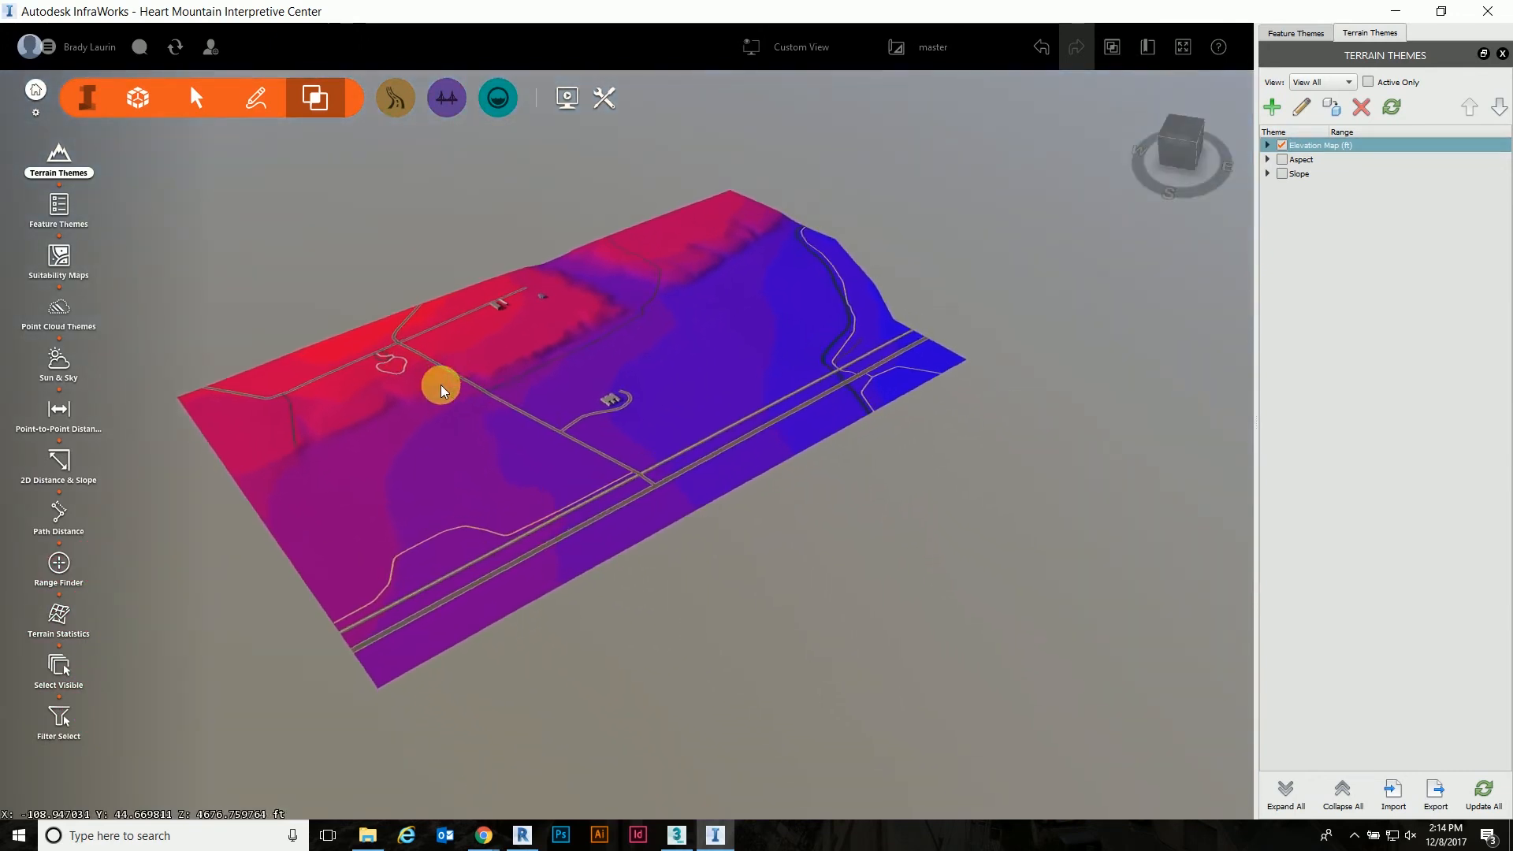
scroll(441, 371, up, 2)
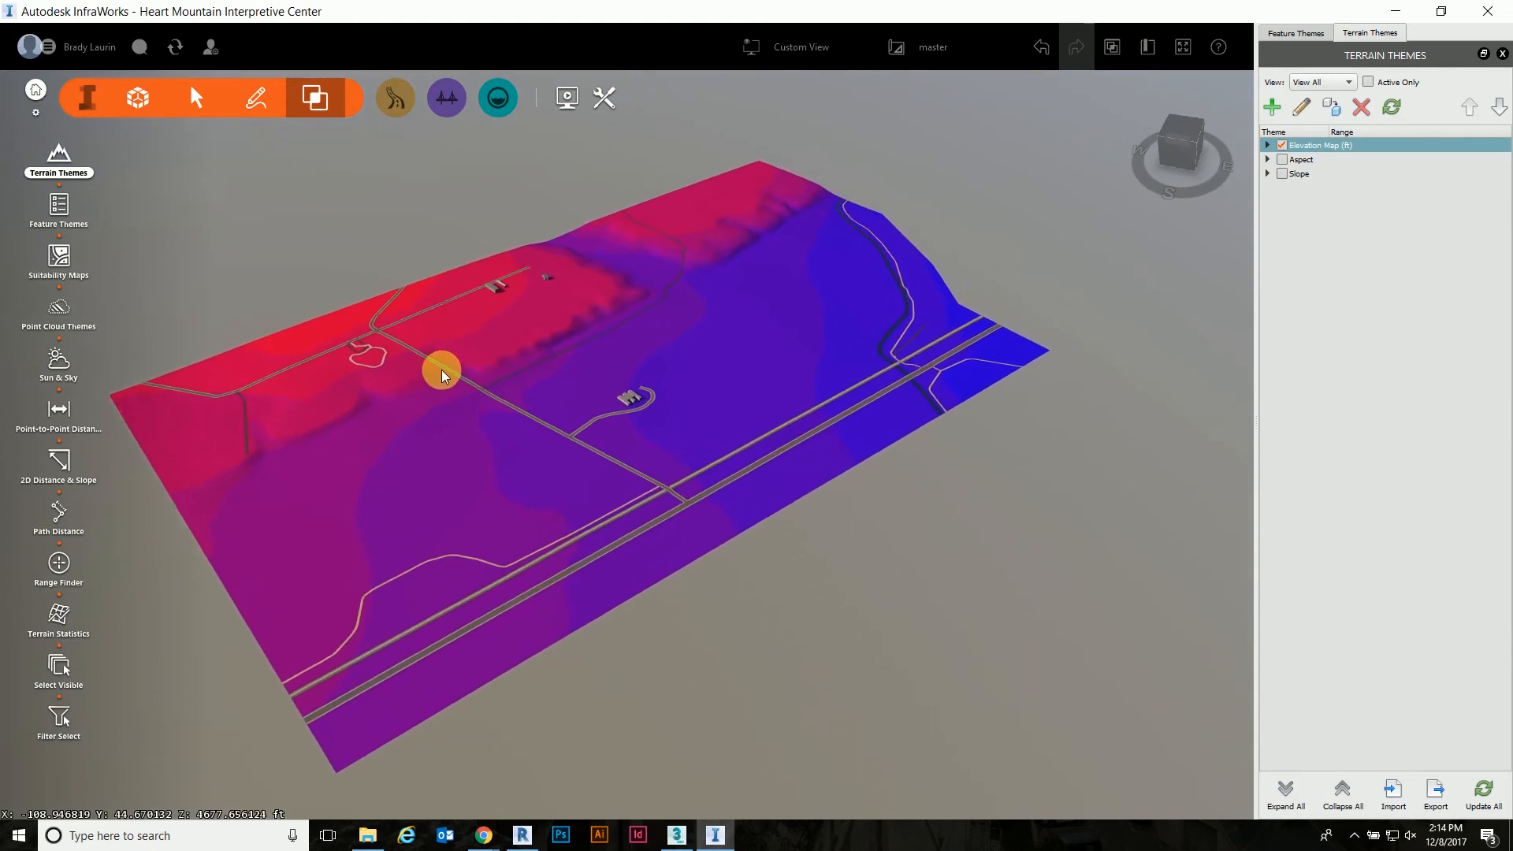
mouse_move(442, 365)
middle_down()
mouse_move(458, 360)
mouse_move(433, 356)
middle_up()
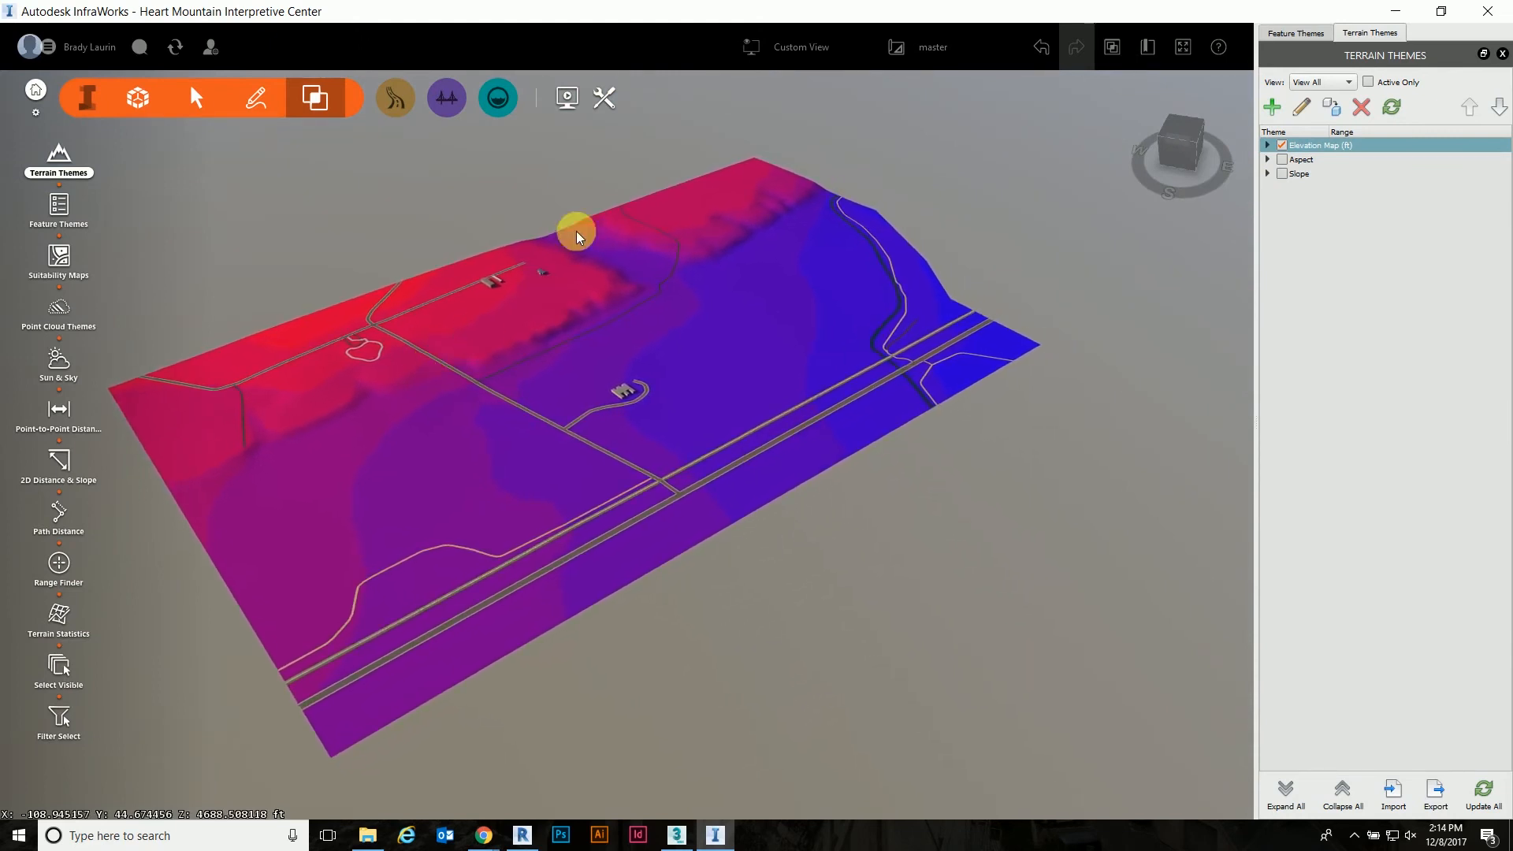
click(580, 95)
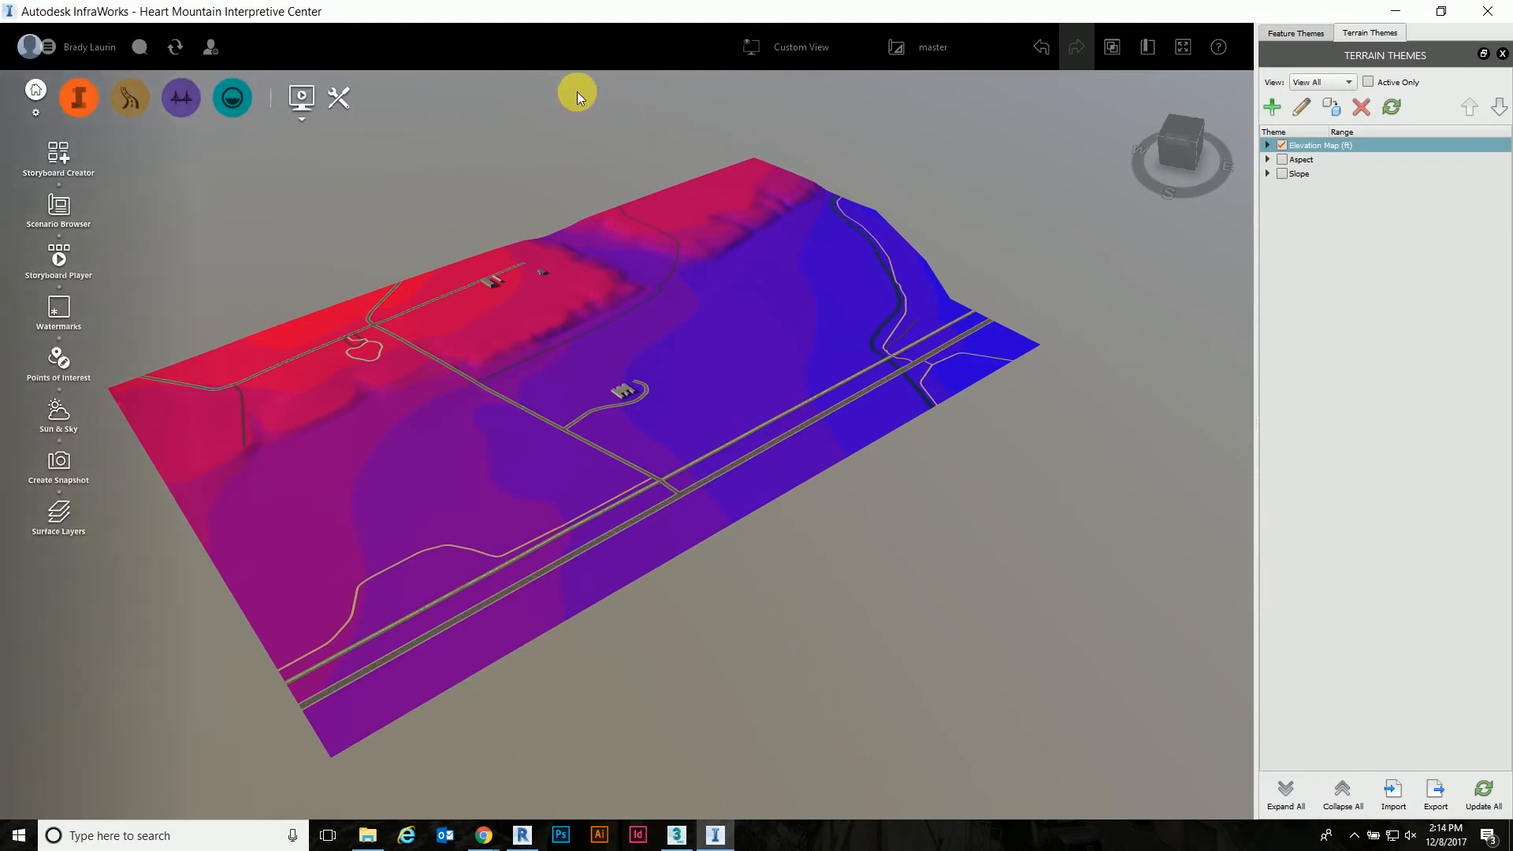
click(53, 418)
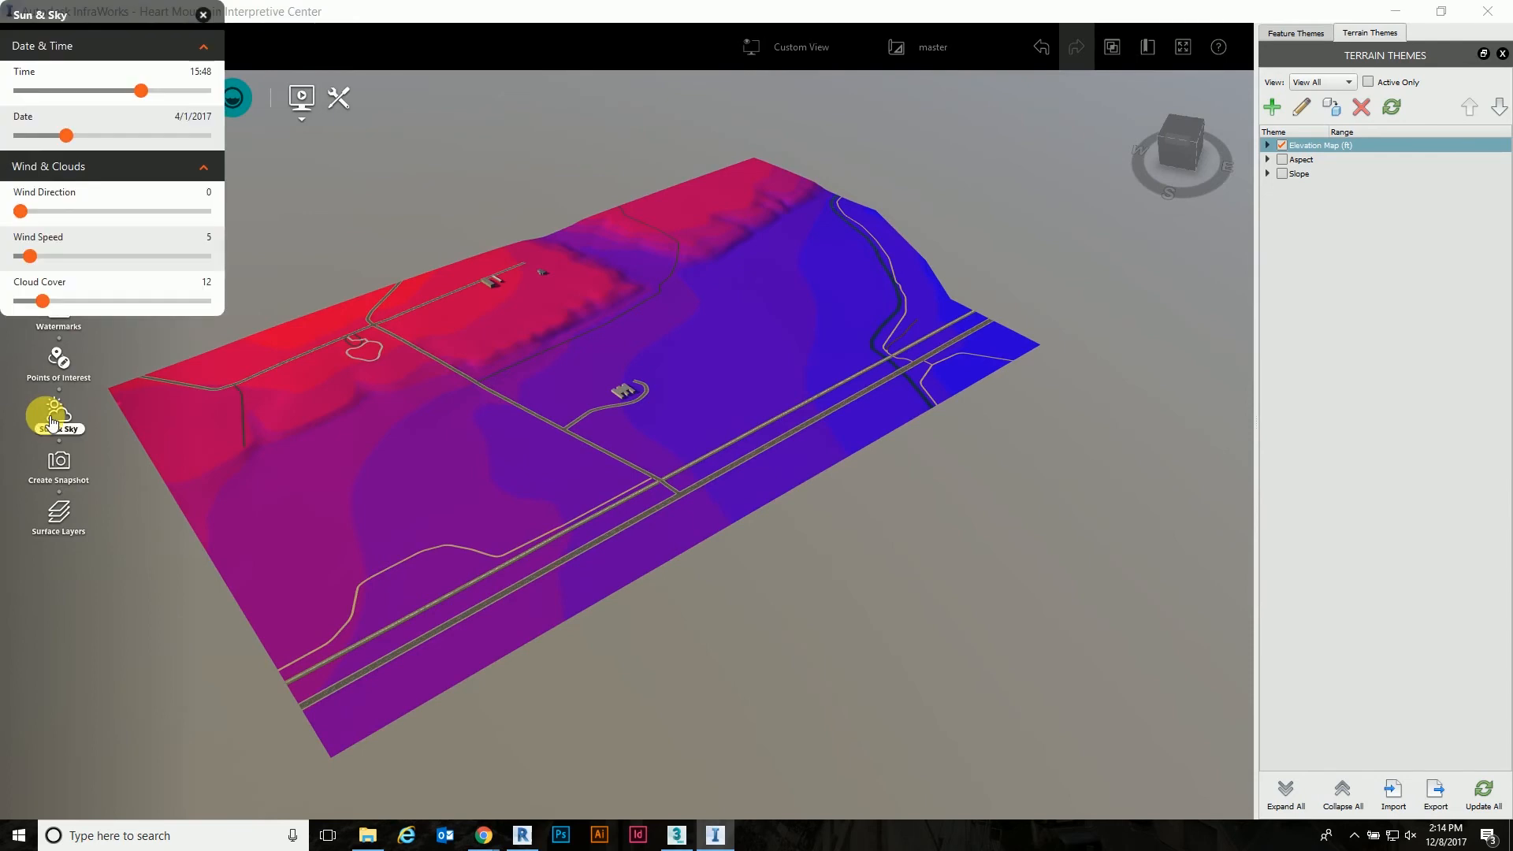
mouse_move(141, 91)
mouse_down()
mouse_move(164, 91)
mouse_move(93, 93)
mouse_move(142, 94)
mouse_move(94, 110)
mouse_move(88, 136)
mouse_move(155, 145)
mouse_move(109, 145)
mouse_up()
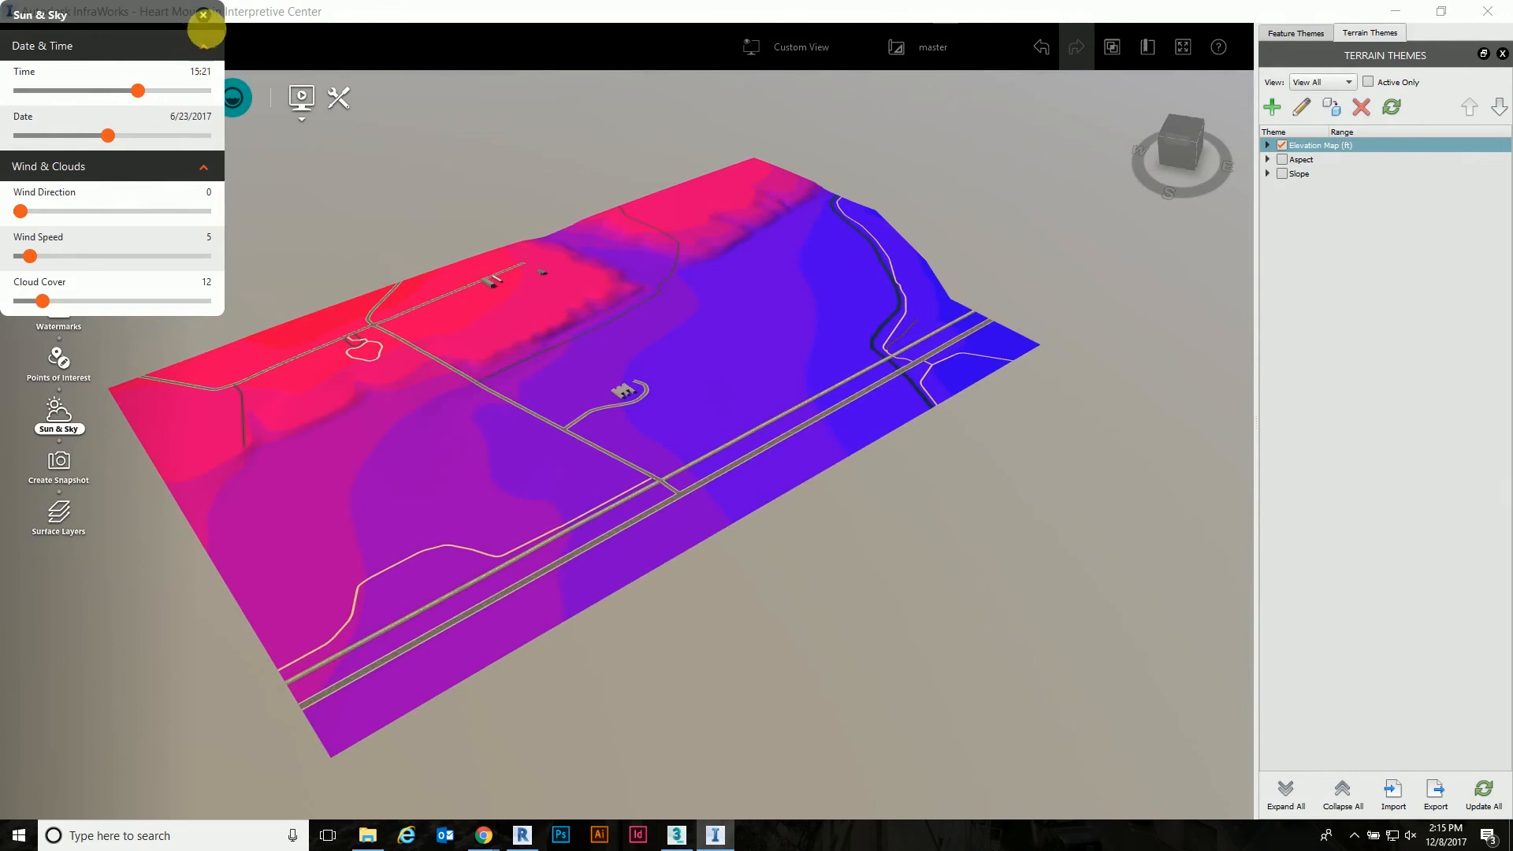
click(204, 15)
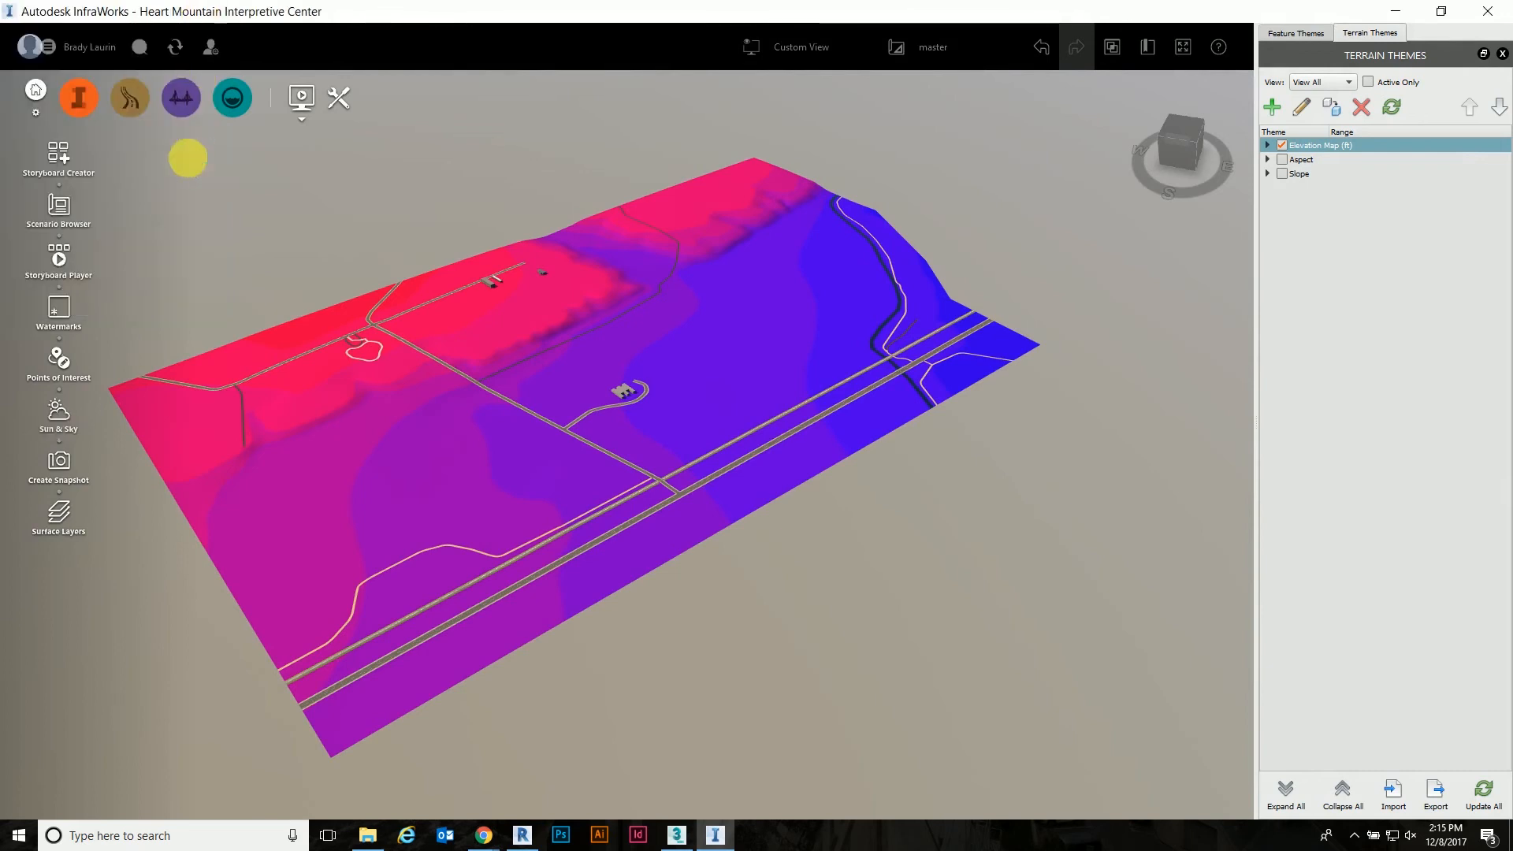
Step: Start a camera snapshot and set its file to the JPG image Heart Mountain Elevation in the desktop folder Infraworks Site Model
click(71, 463)
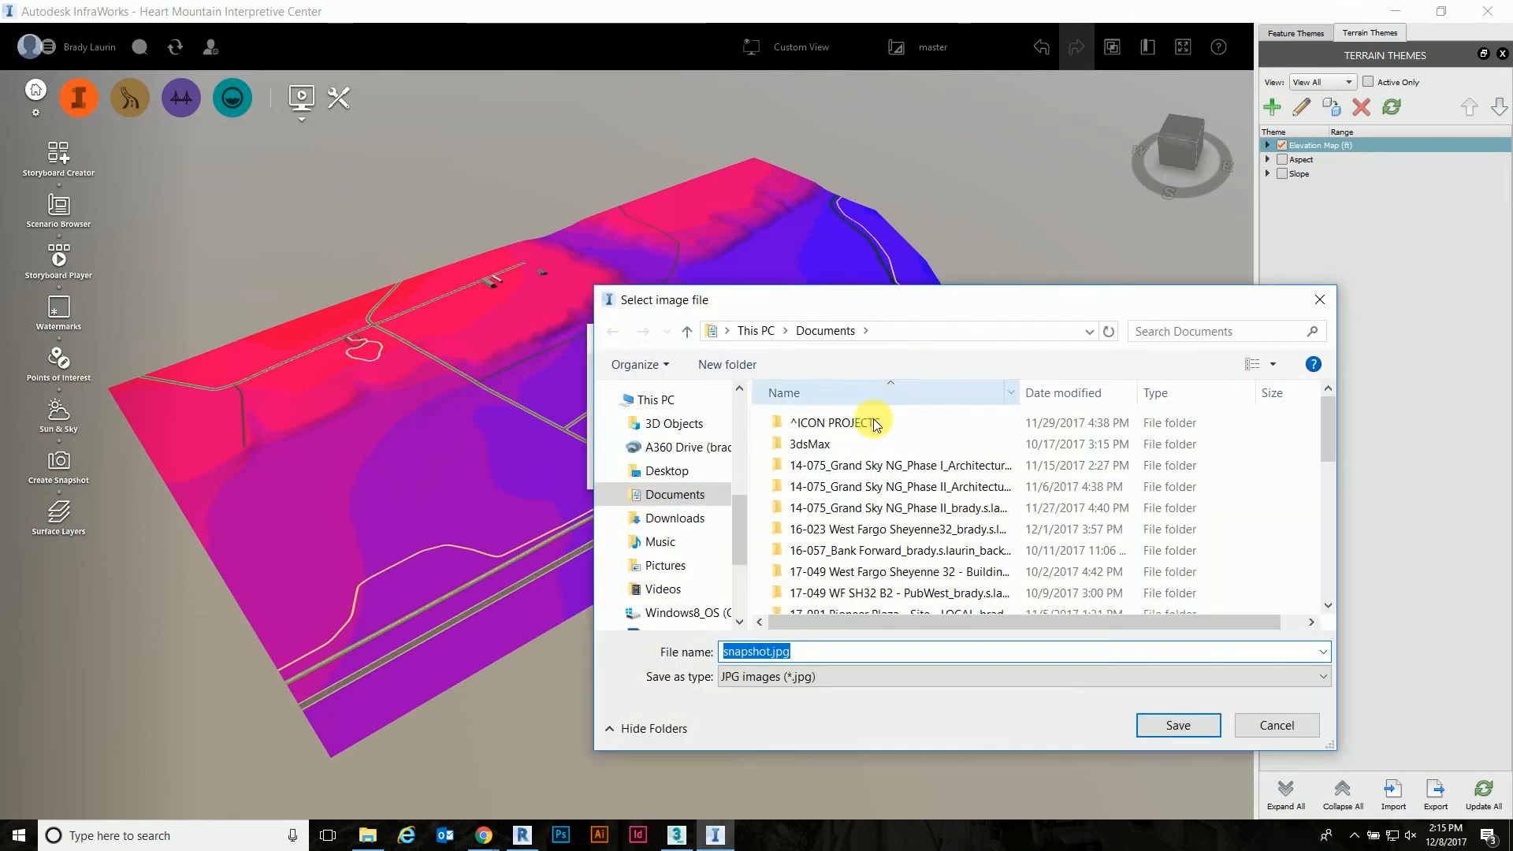
click(683, 476)
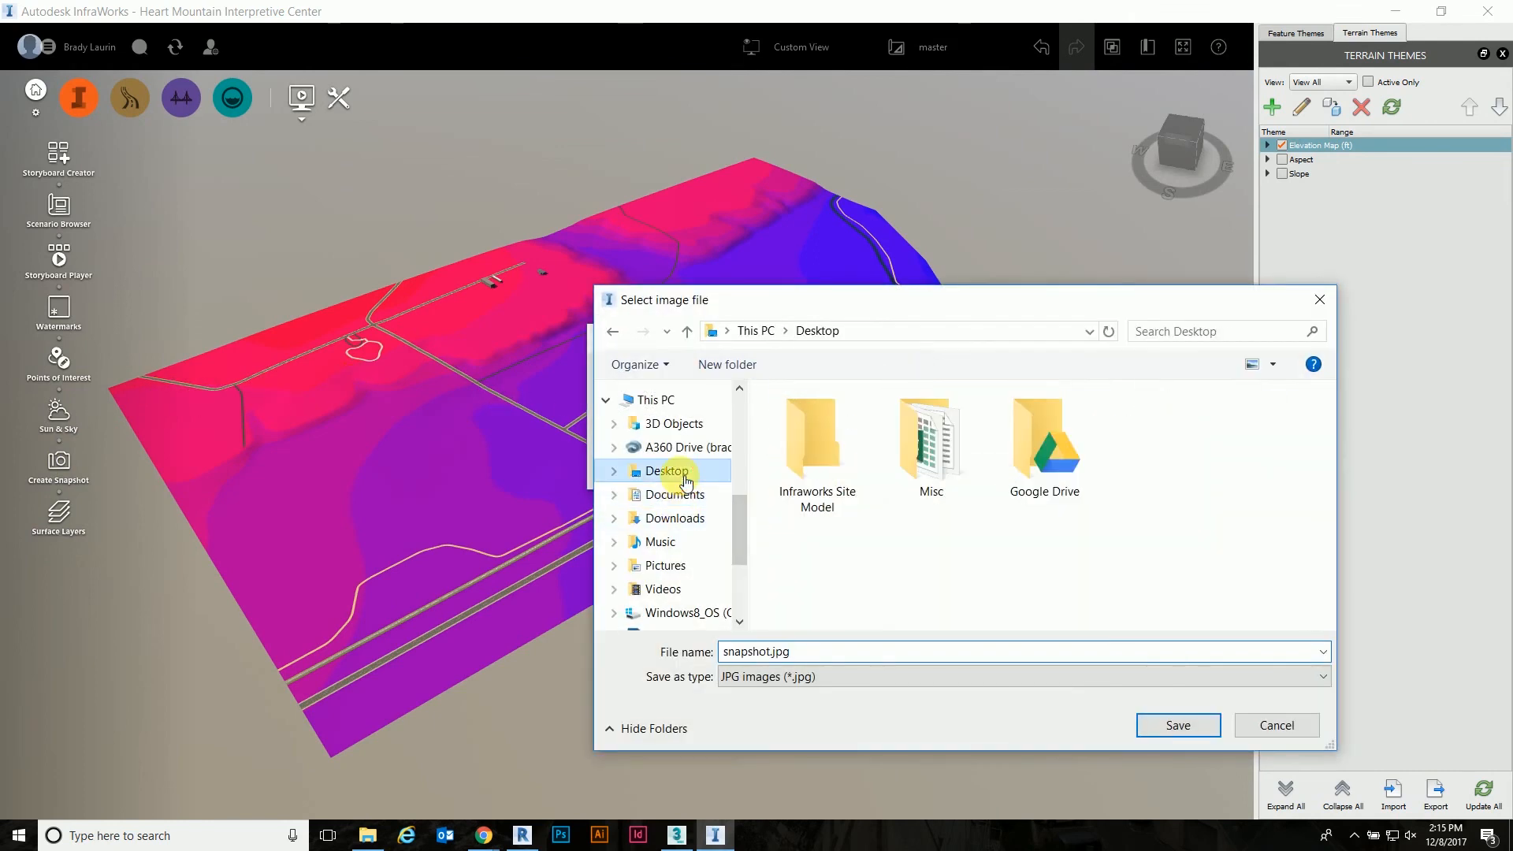
double_click(836, 461)
double_click(825, 652)
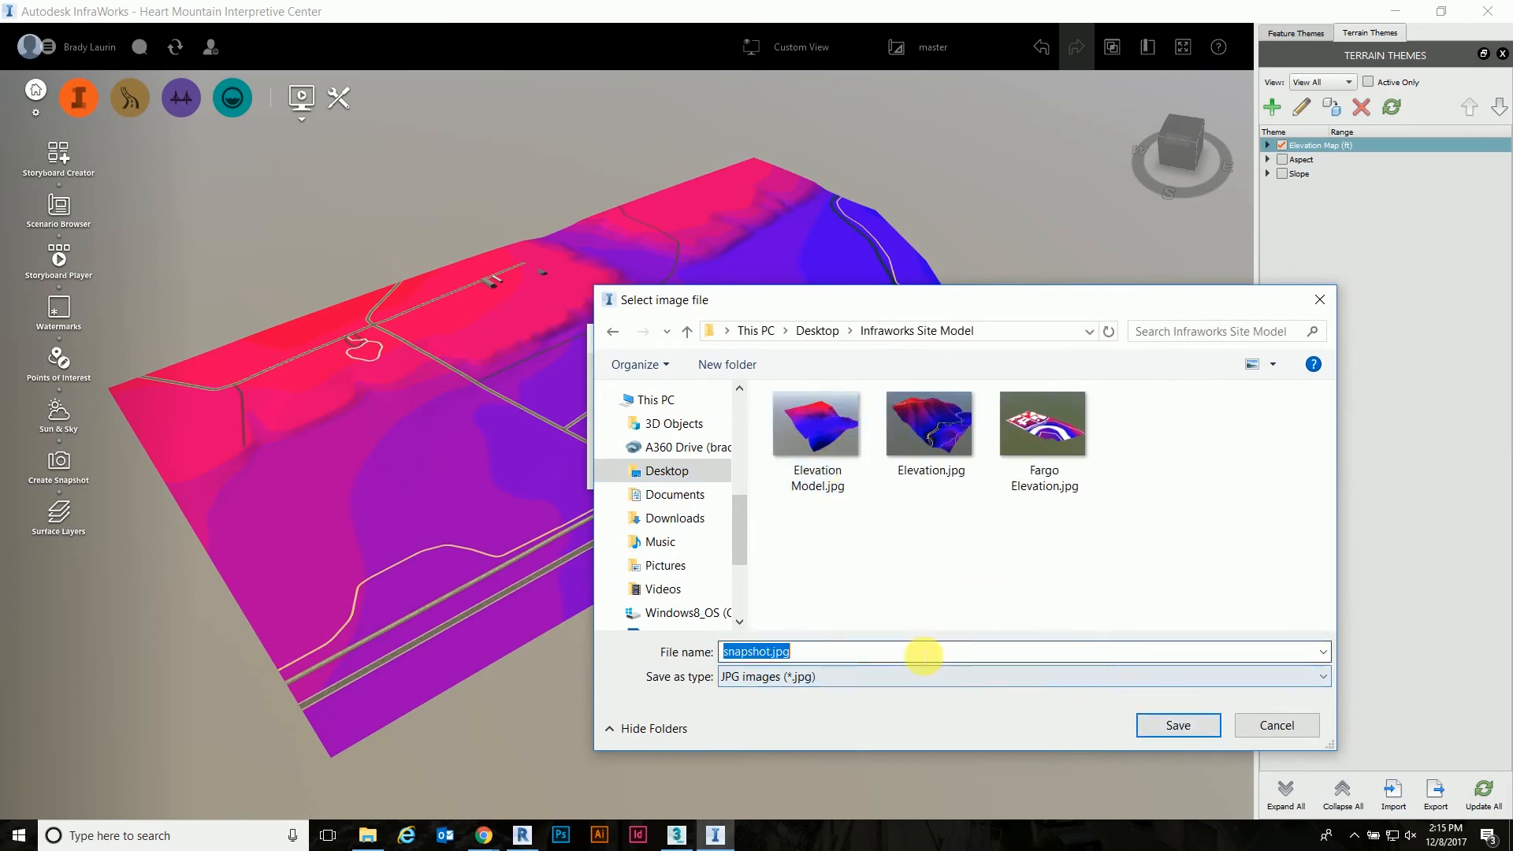
text(Heart Mount)
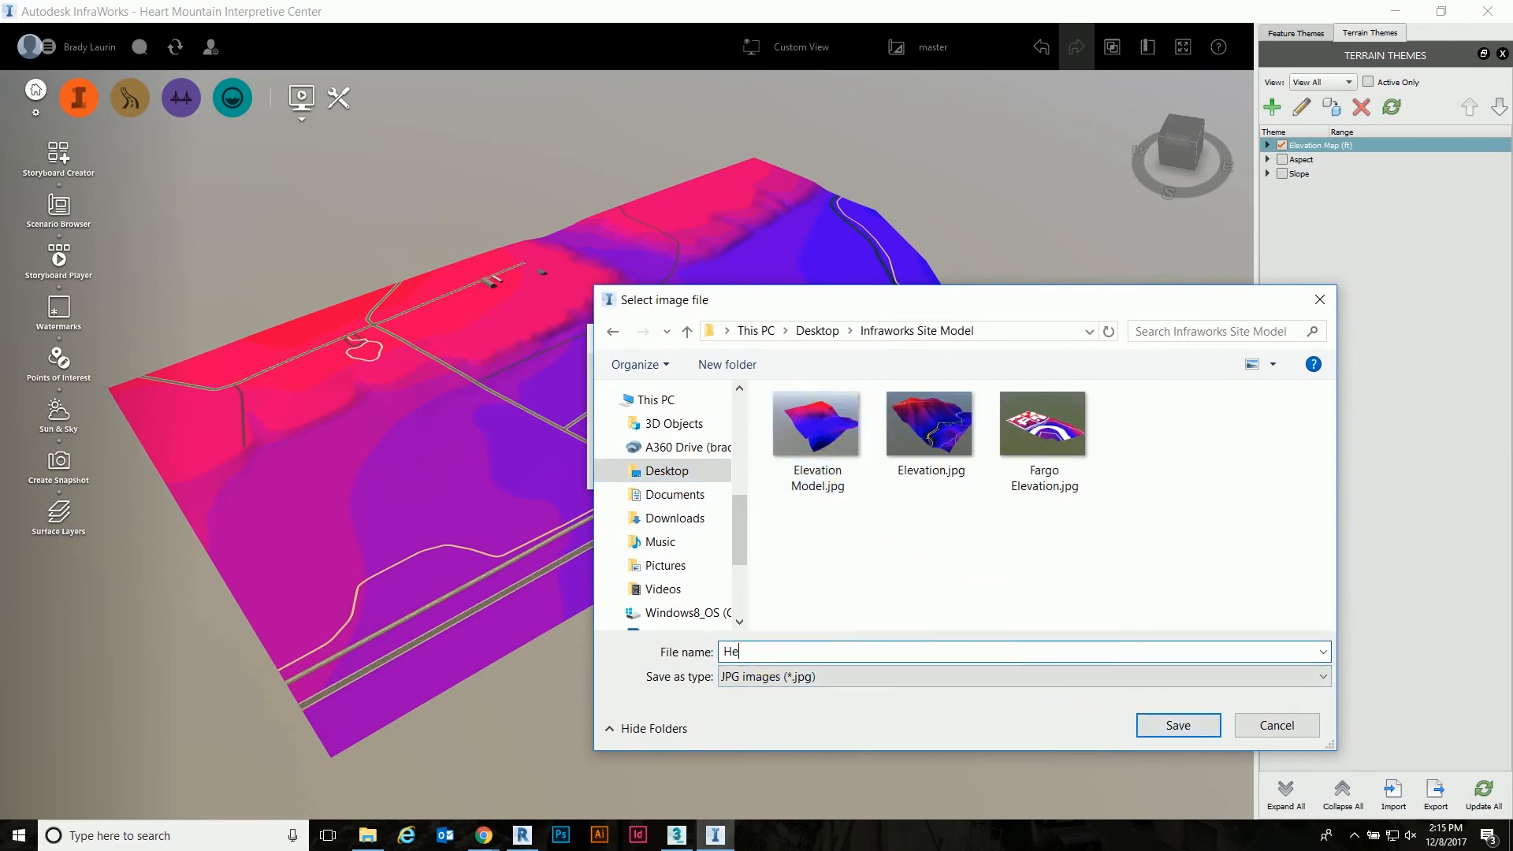
key(ctrl+a)
key(BackSpace)
text(Heart Mountain Elevation)
click(815, 675)
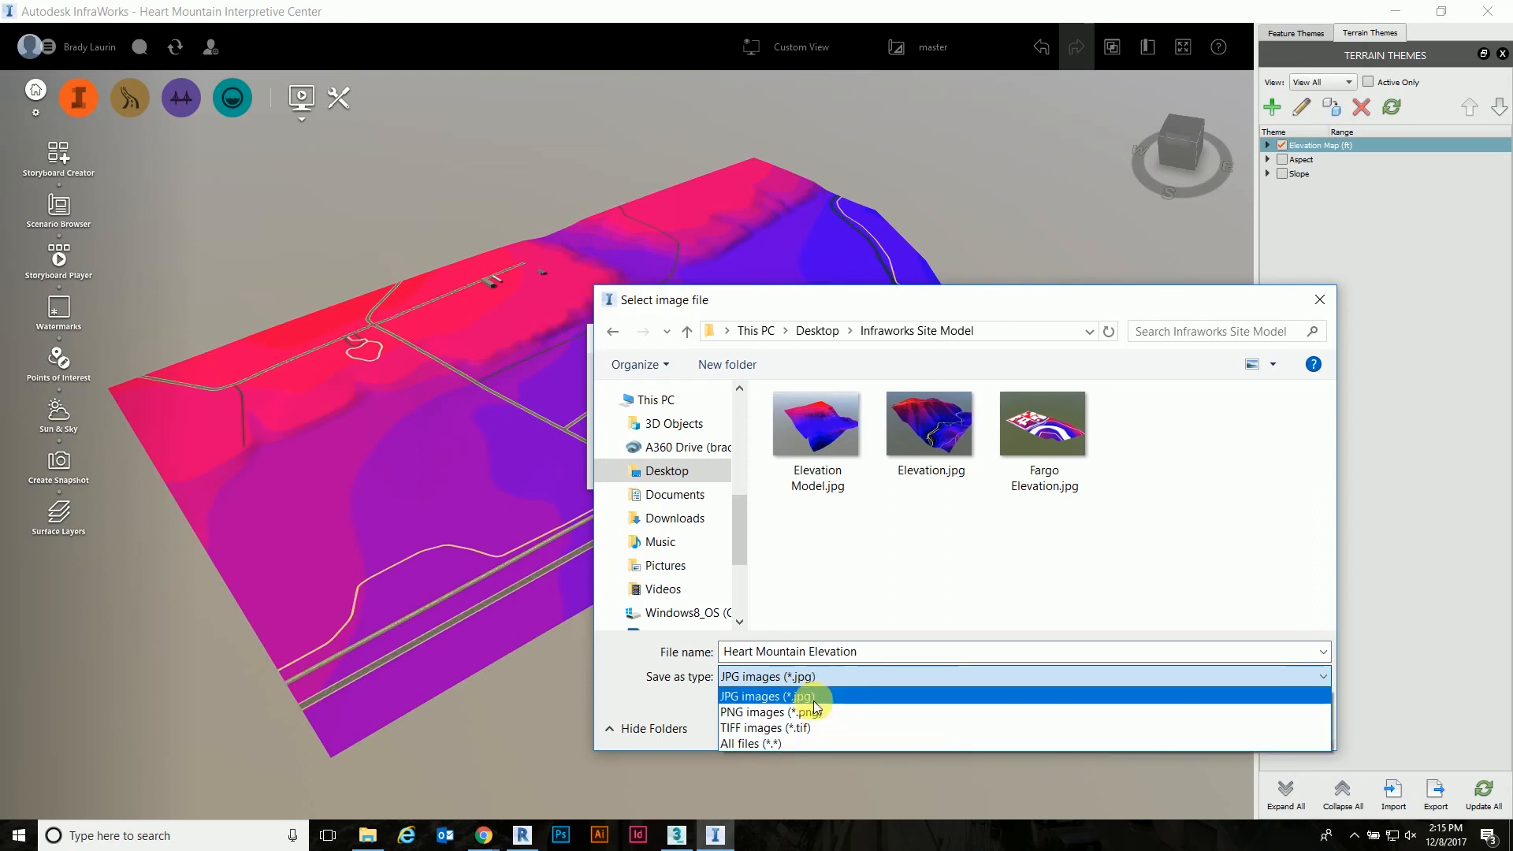
click(815, 698)
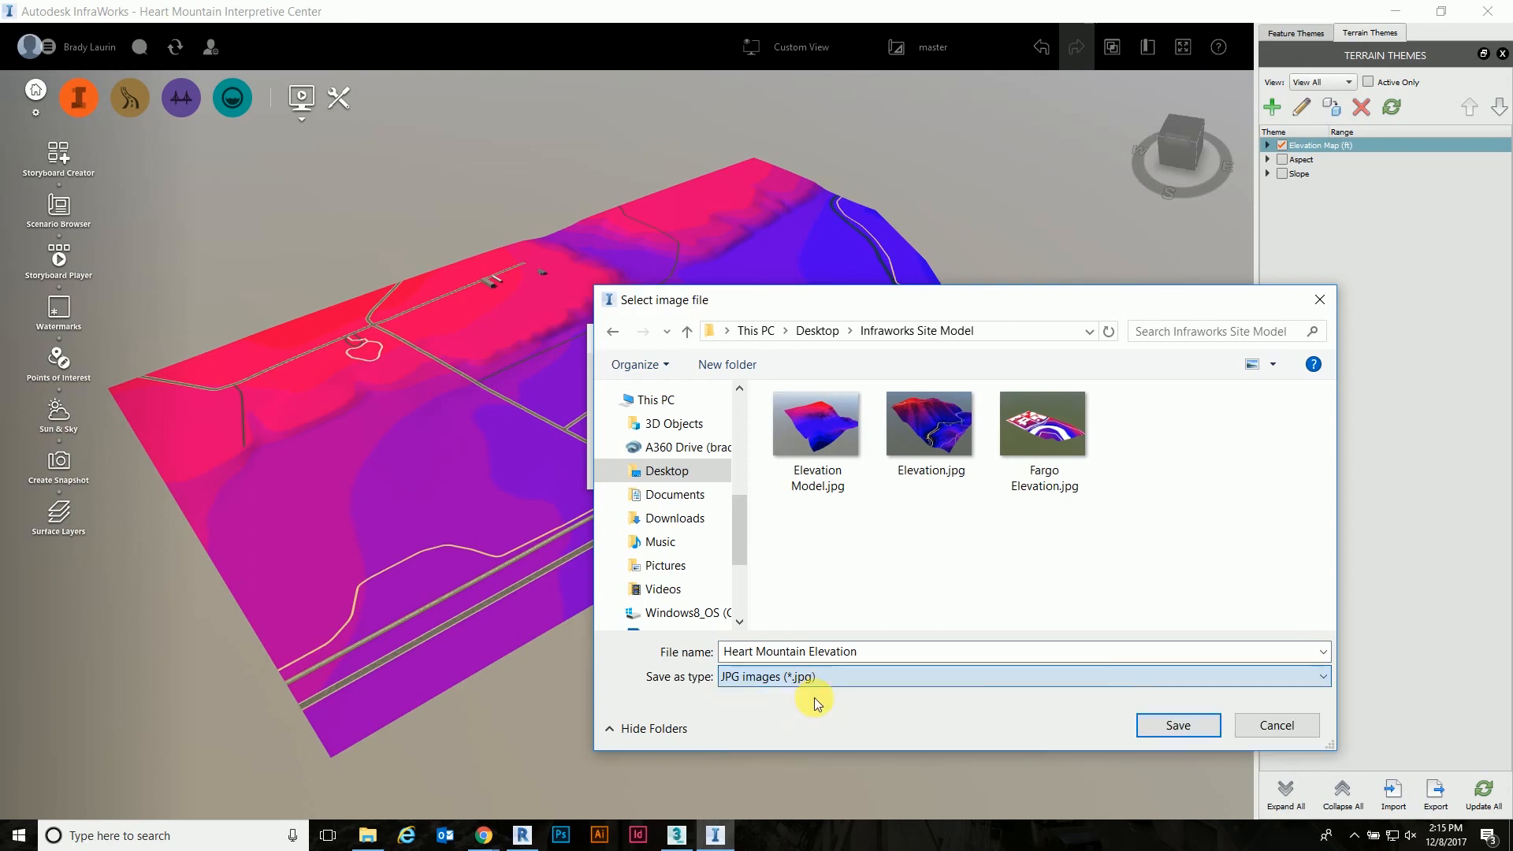
click(1156, 722)
Step: Set the snapshot's width to 8000 pixels with the aspect ratio kept and save the image
drag(738, 413, 653, 410)
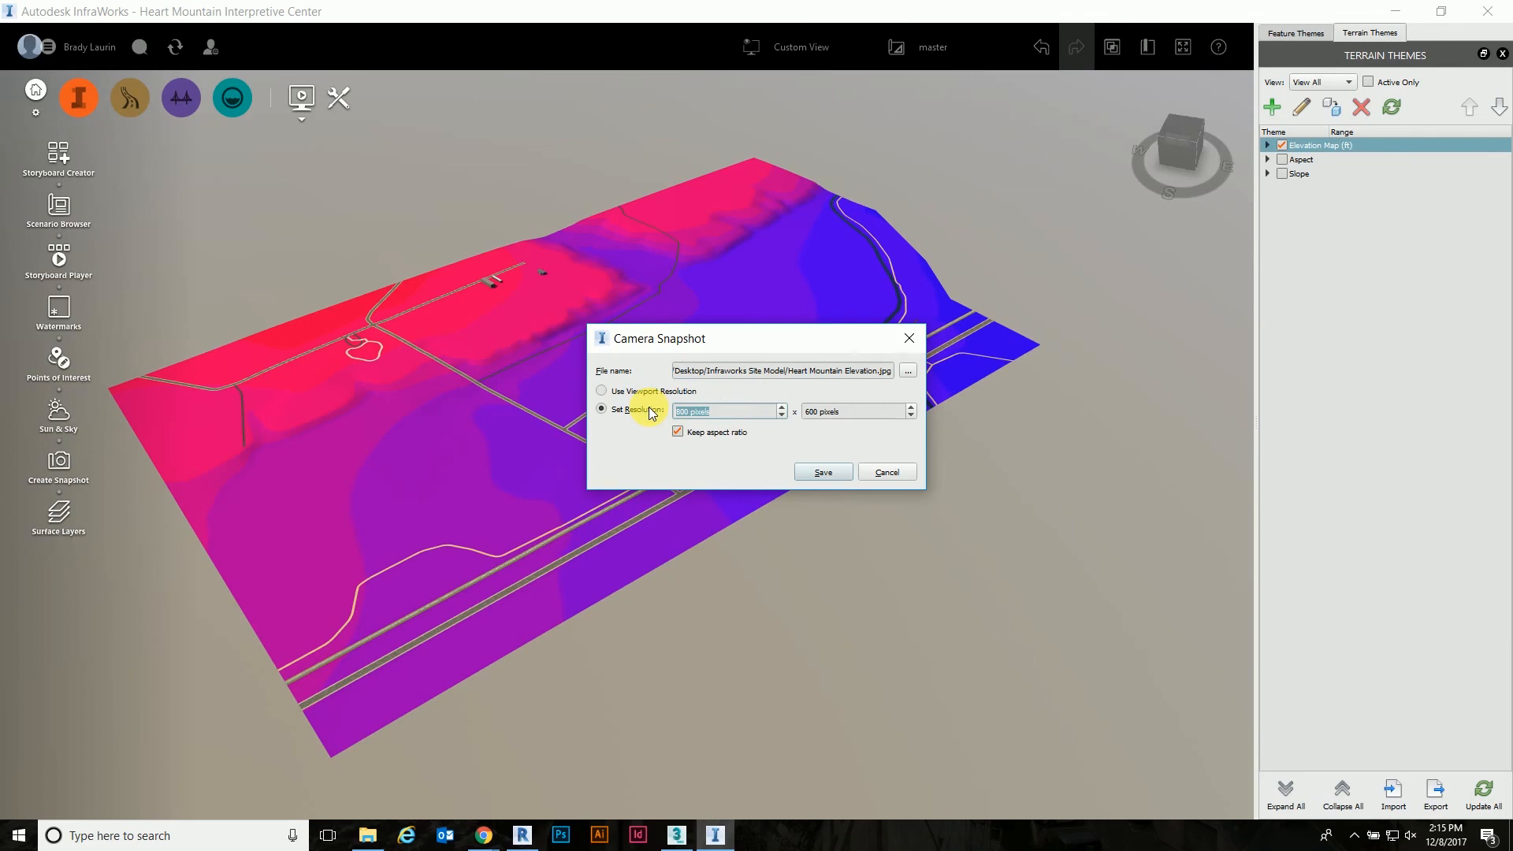
text(8000)
click(840, 475)
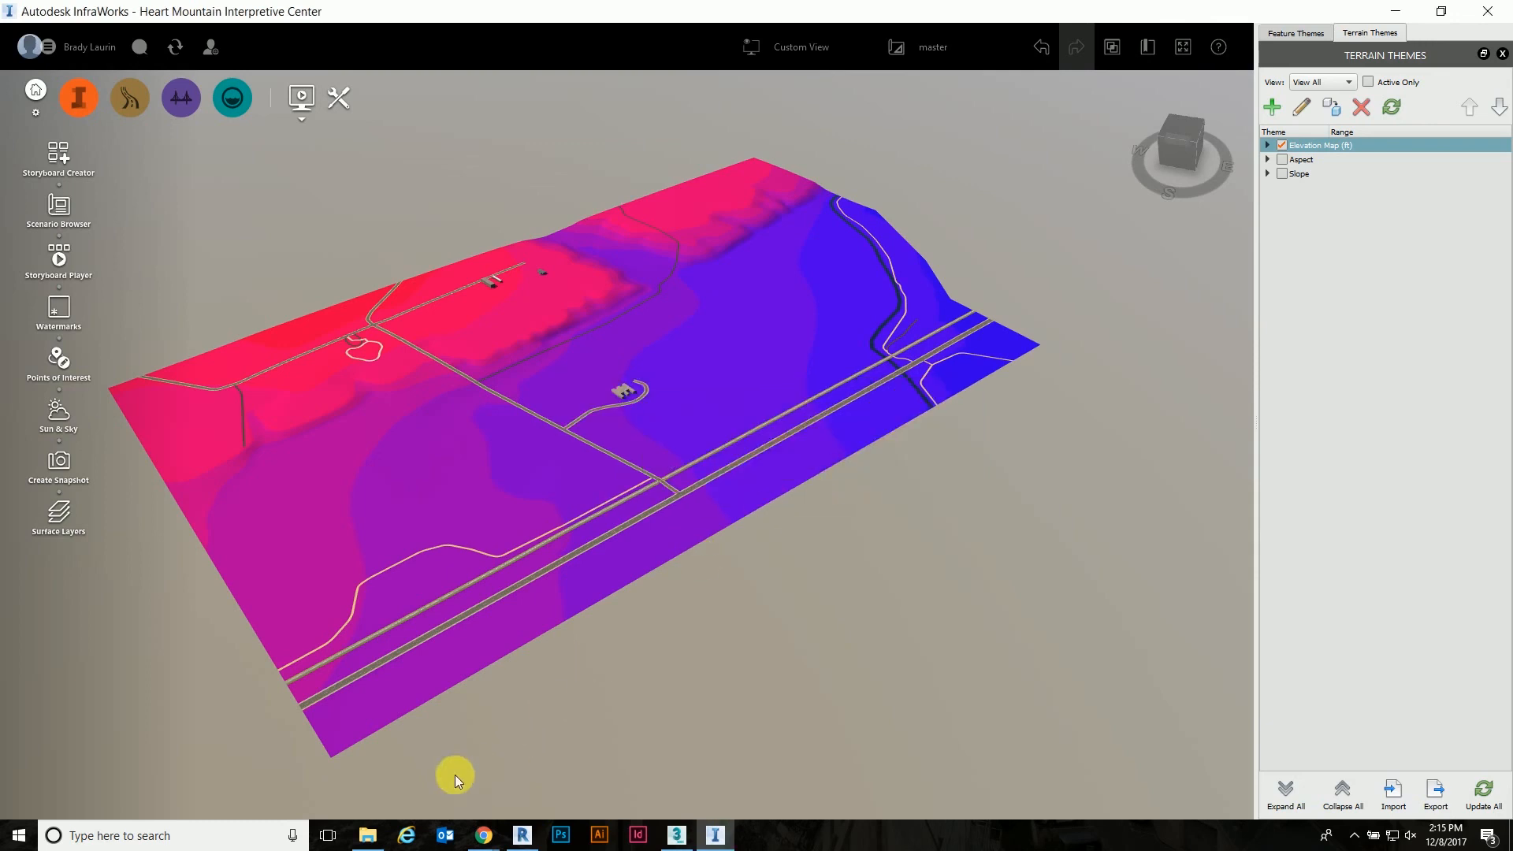
Step: Switch to File Explorer, open Heart Mountain Elevation.jpg to check the exported image, close it and return to InfraWorks
mouse_move(367, 834)
click(369, 784)
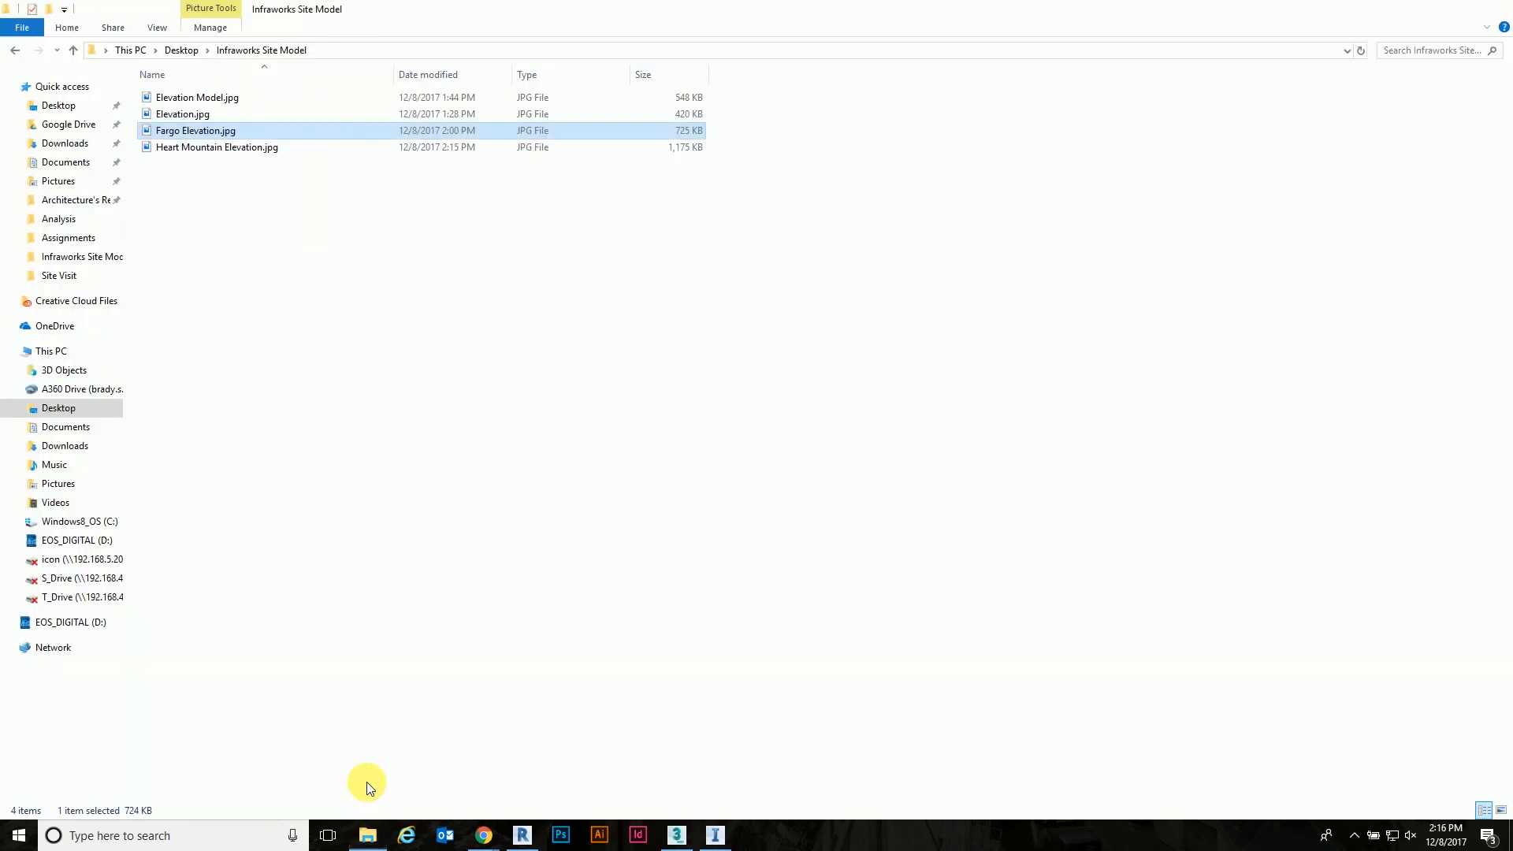
double_click(220, 149)
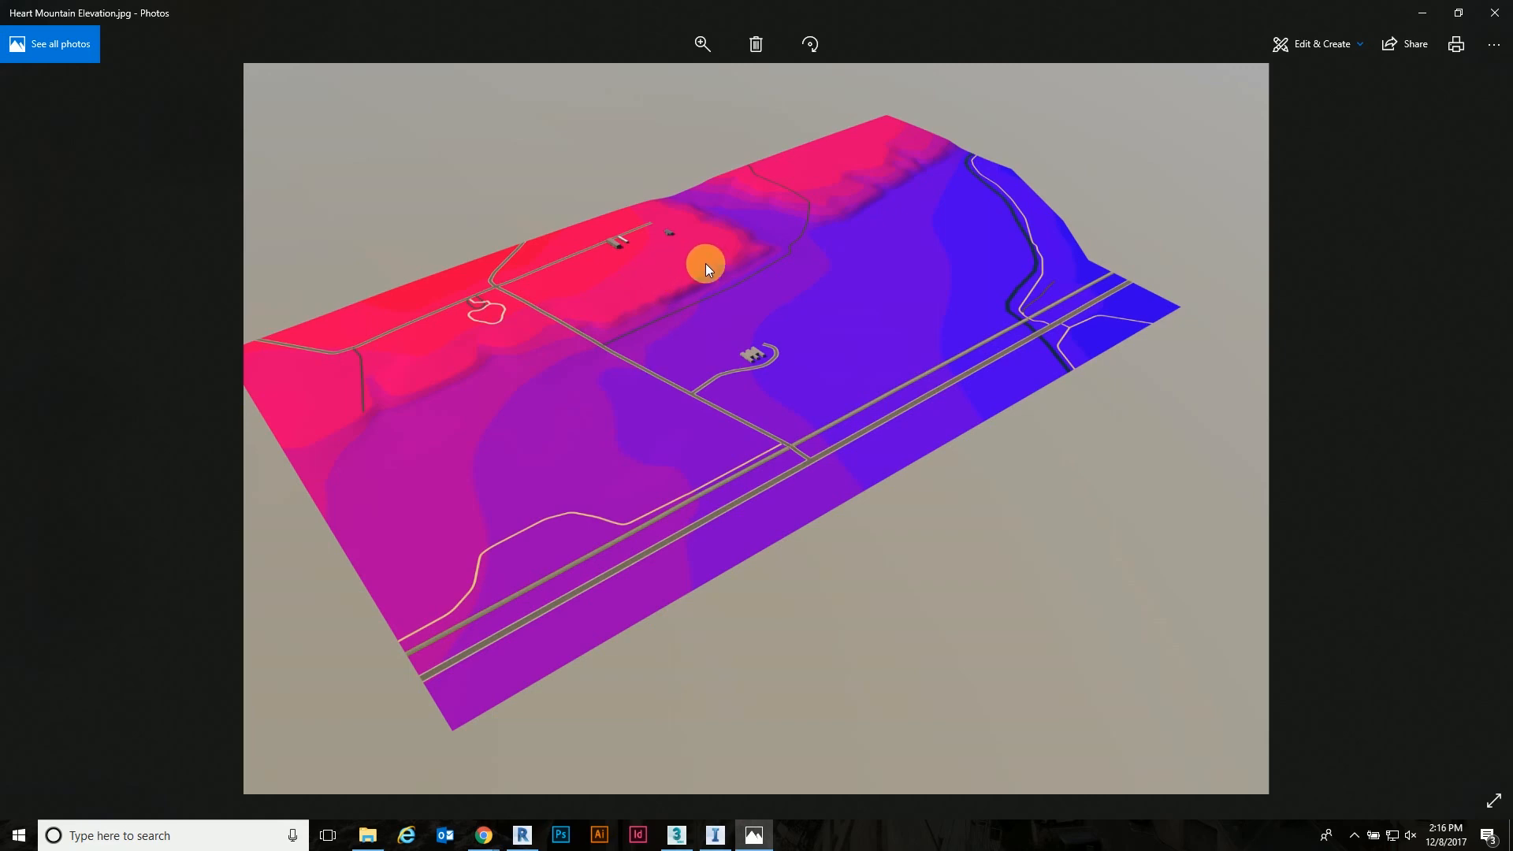
click(1494, 13)
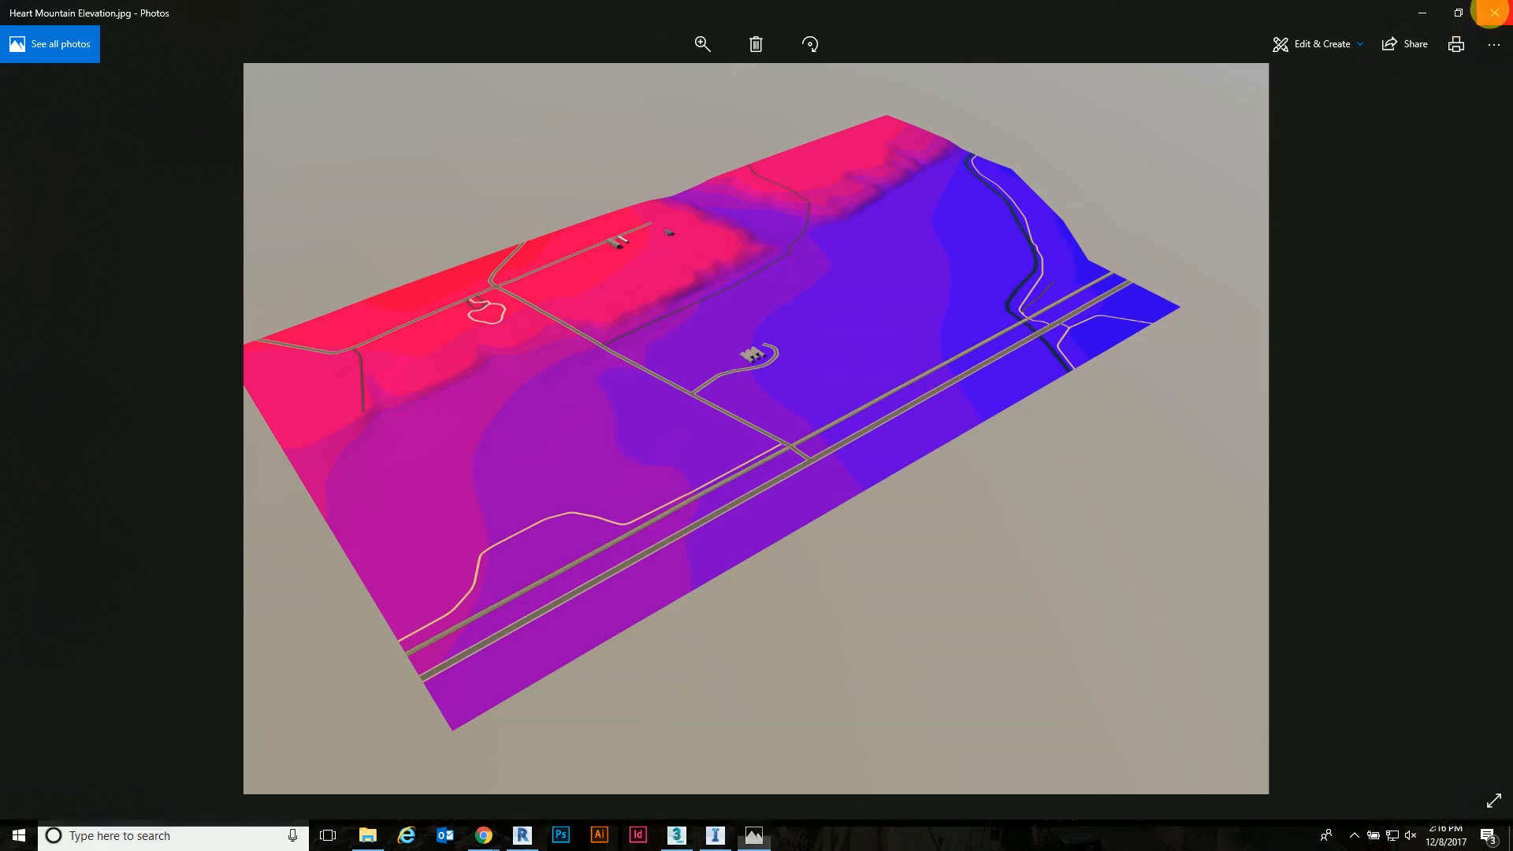
click(729, 838)
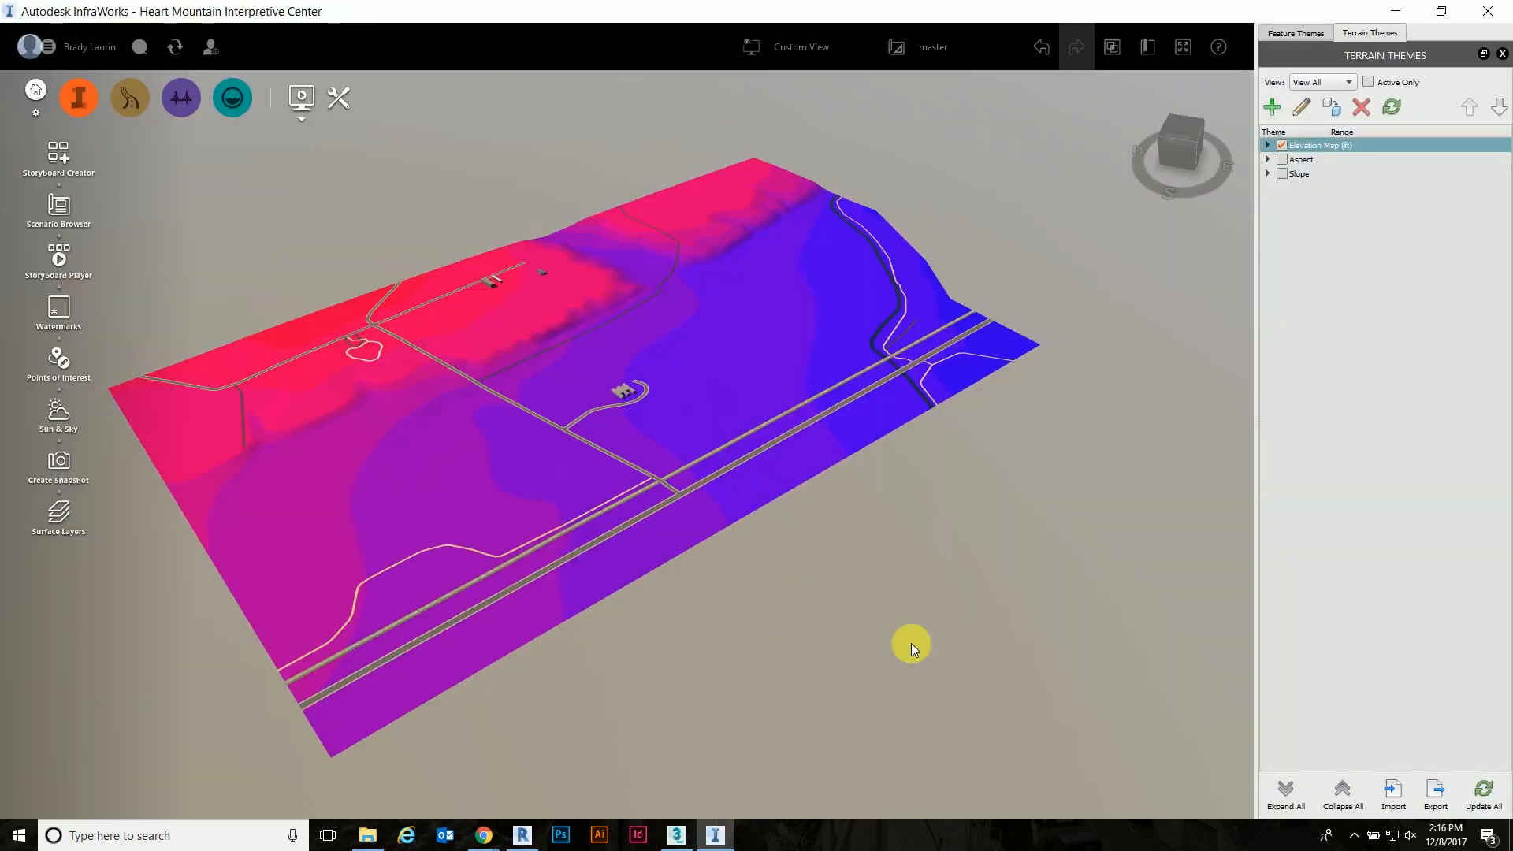
Step: Turn off the Elevation Map terrain theme to show the site's aerial imagery around the interpretive center
click(1282, 145)
drag(750, 394, 771, 362)
scroll(338, 478, up, 5)
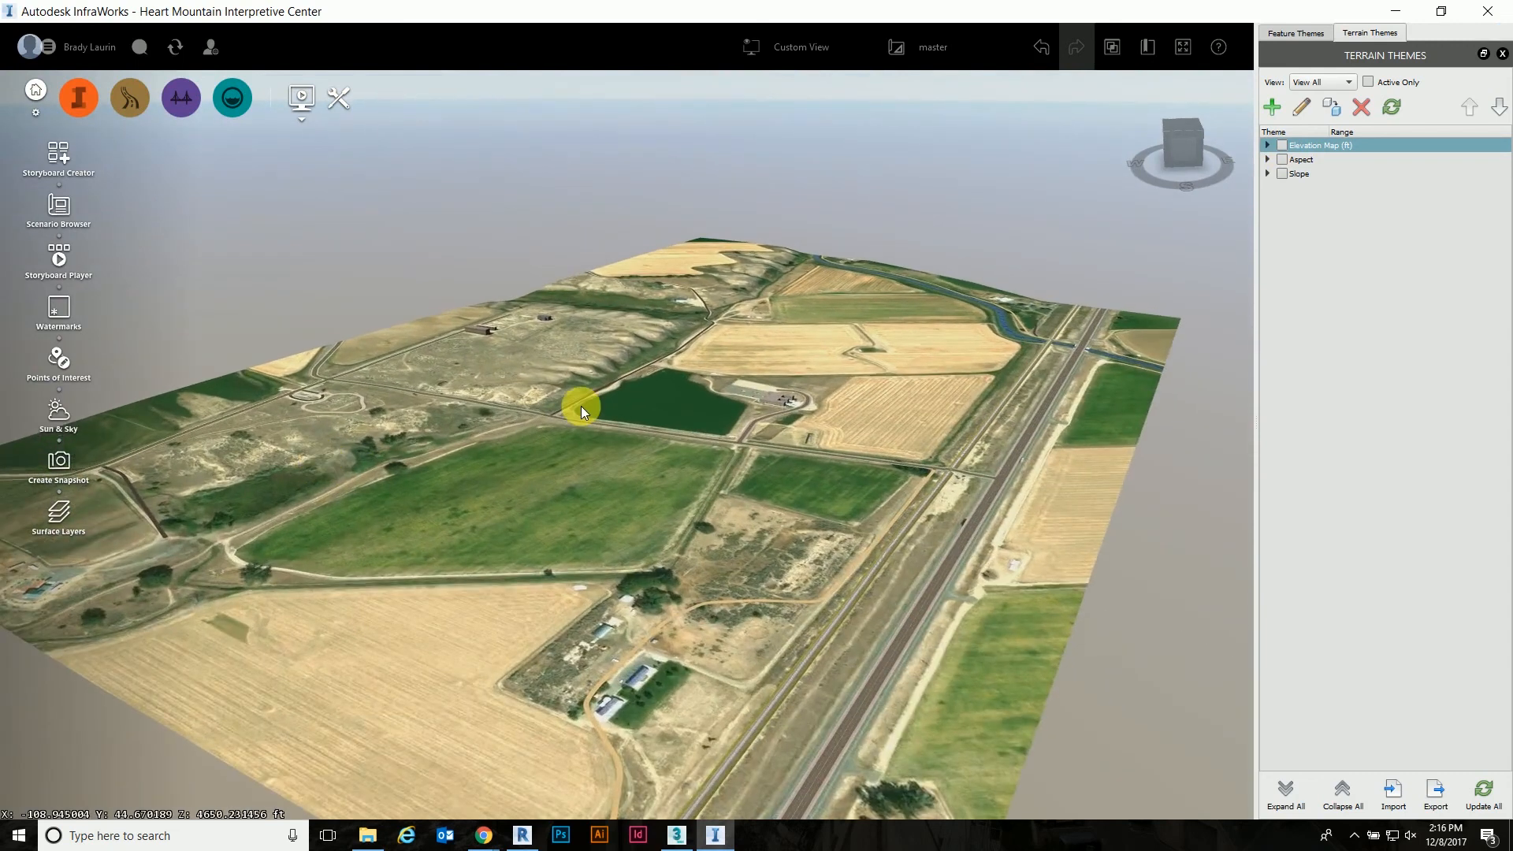
scroll(774, 352, up, 2)
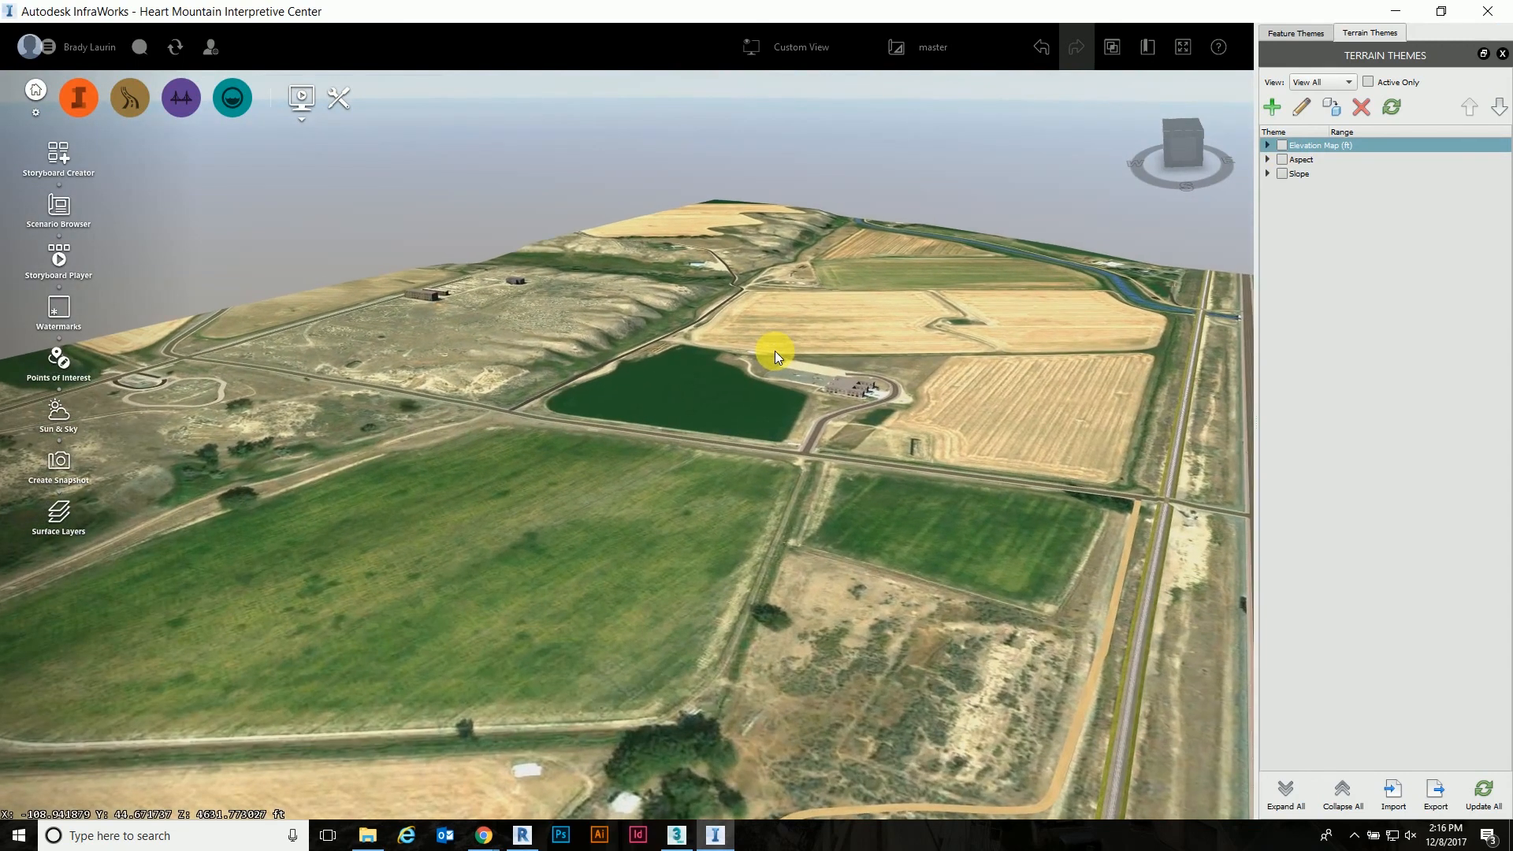